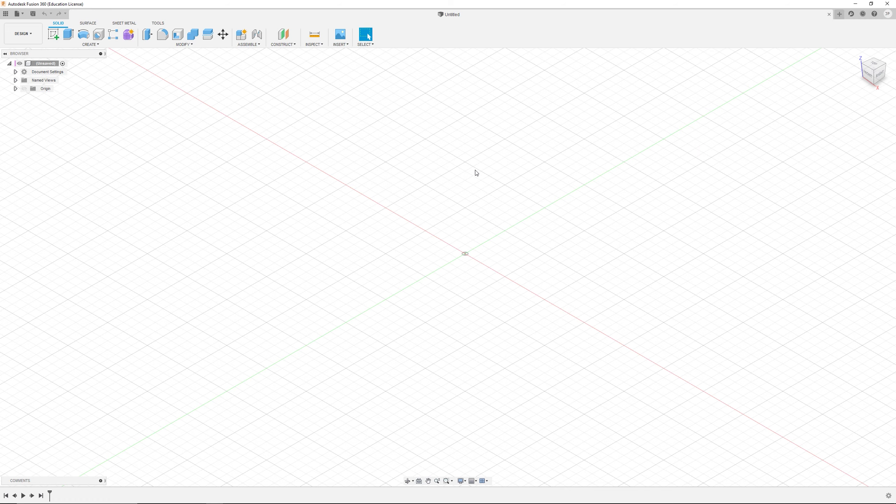
# Step: Orbit, zoom and pan around the empty workspace to examine the ground grid from different angles
pyautogui.keyDown('shift'); pyautogui.moveTo(505, 302); pyautogui.dragTo(650, 142, button='middle'); pyautogui.keyUp('shift')
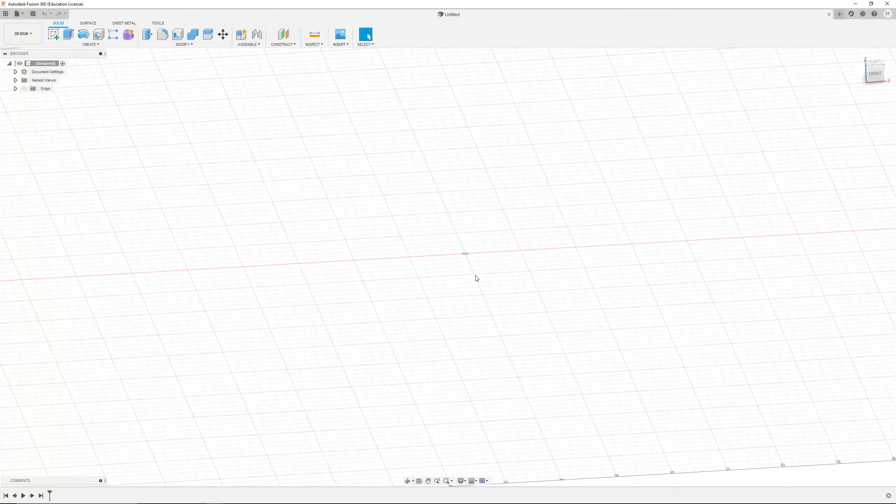
pyautogui.keyDown('shift'); pyautogui.moveTo(477, 278); pyautogui.dragTo(440, 314, button='middle'); pyautogui.keyUp('shift')
pyautogui.scroll(-1, 440, 313)
pyautogui.scroll(-2, 362, 401)
pyautogui.scroll(4, 365, 361)
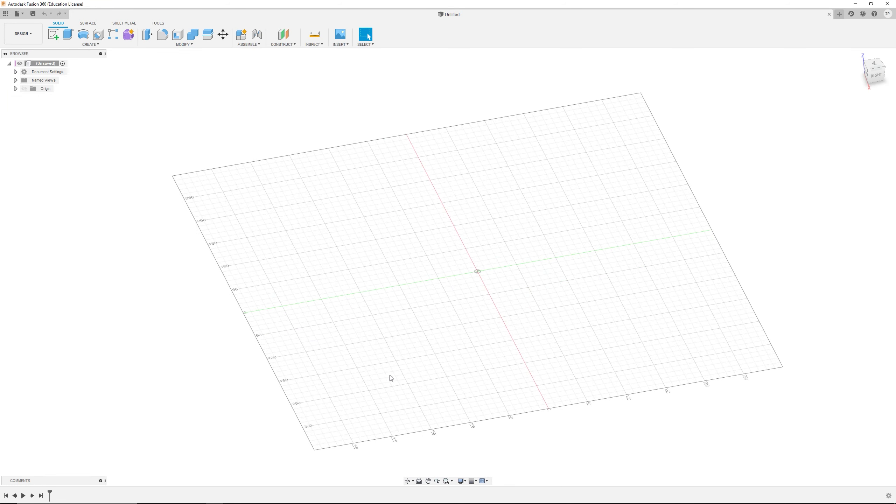
pyautogui.scroll(-2, 416, 363)
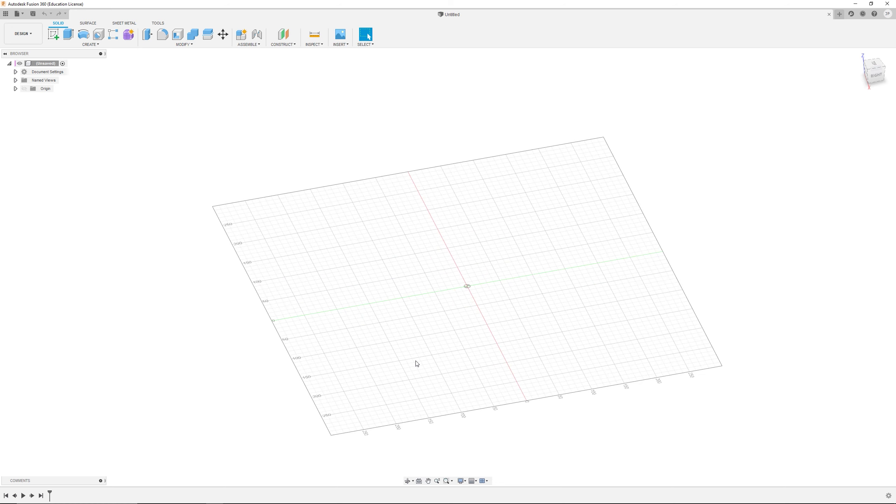
pyautogui.scroll(3, 417, 363)
pyautogui.scroll(1, 417, 363)
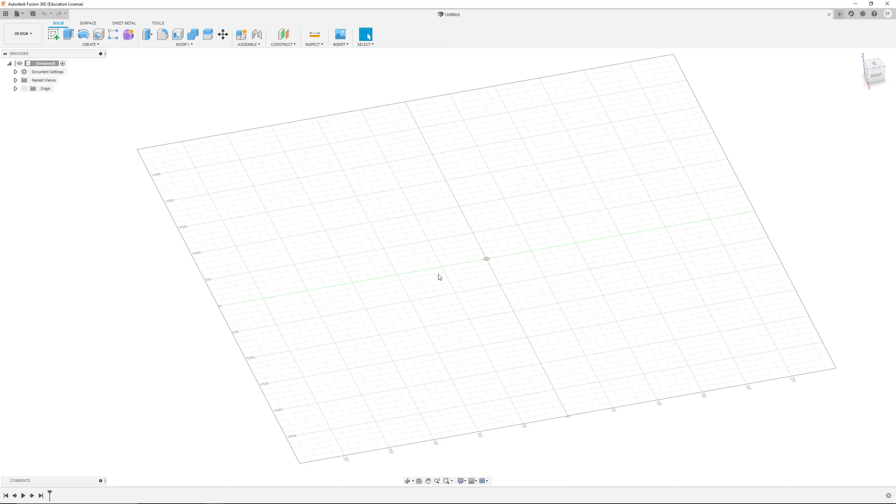
pyautogui.keyDown('shift'); pyautogui.moveTo(457, 310); pyautogui.dragTo(403, 281, button='middle'); pyautogui.keyUp('shift')
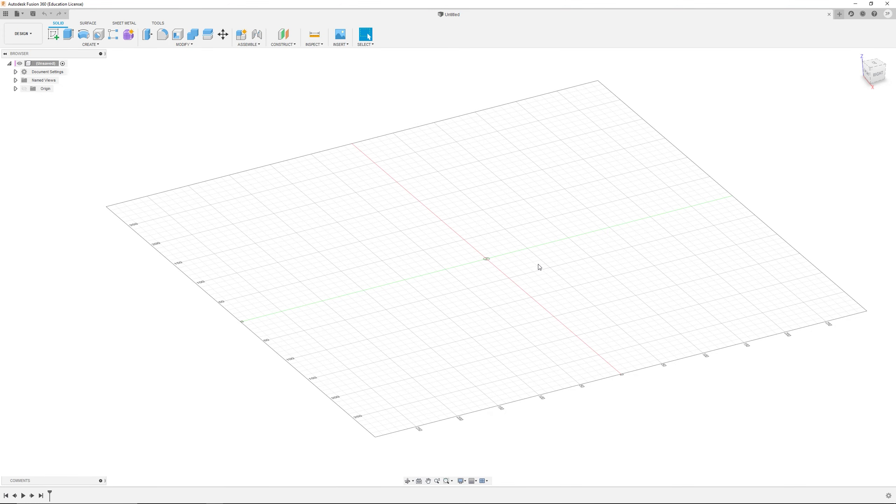
pyautogui.scroll(-2, 537, 266)
pyautogui.scroll(5, 520, 260)
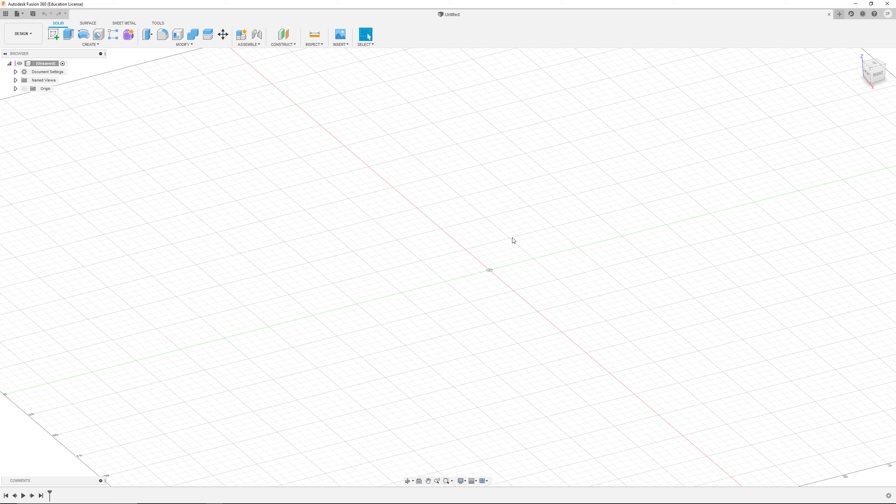
# Step: Orbit the view edge-on to the grid and back, then rotate the view using the view cube
pyautogui.moveTo(511, 270)
pyautogui.keyDown('shift'); pyautogui.mouseDown(button='middle')
pyautogui.moveTo(524, 293)
pyautogui.moveTo(518, 274)
pyautogui.mouseUp(button='middle'); pyautogui.keyUp('shift')
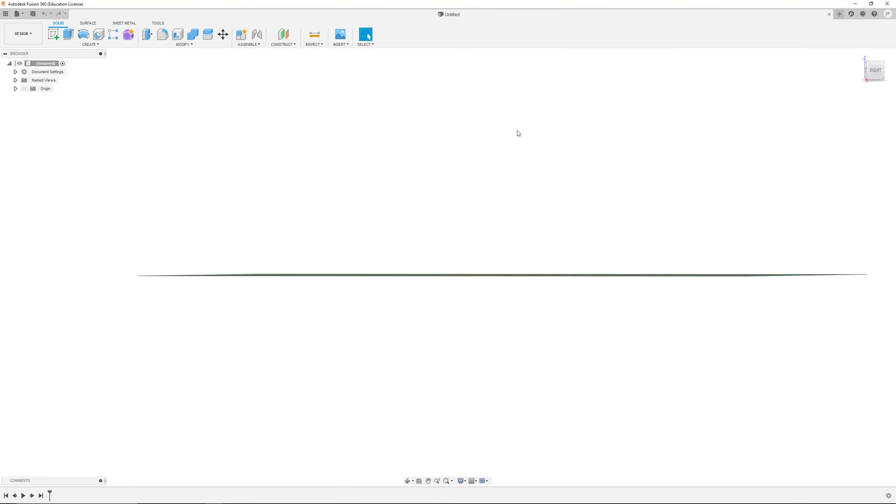
pyautogui.scroll(-3, 509, 256)
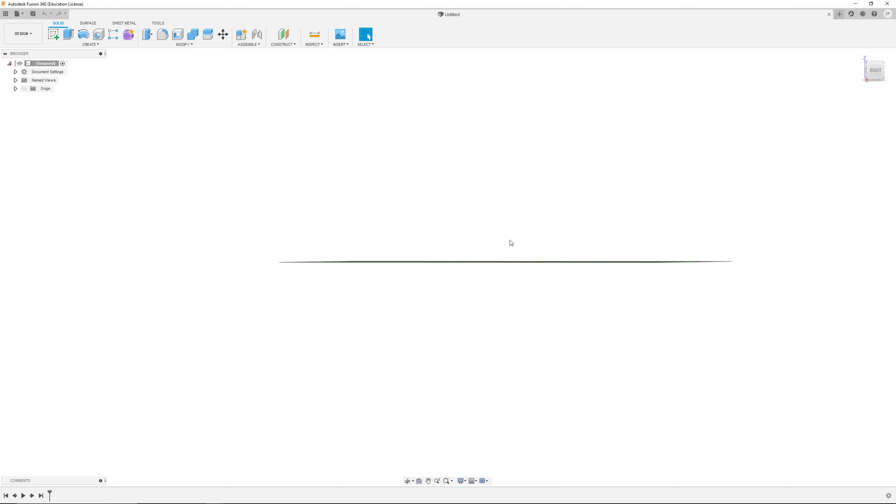
pyautogui.keyDown('shift'); pyautogui.moveTo(507, 203); pyautogui.dragTo(519, 234, button='middle'); pyautogui.keyUp('shift')
pyautogui.scroll(3, 464, 236)
pyautogui.scroll(1, 556, 292)
pyautogui.moveTo(557, 296)
pyautogui.keyDown('shift'); pyautogui.mouseDown(button='middle')
pyautogui.moveTo(562, 332)
pyautogui.moveTo(570, 327)
pyautogui.moveTo(568, 287)
pyautogui.mouseUp(button='middle'); pyautogui.keyUp('shift')
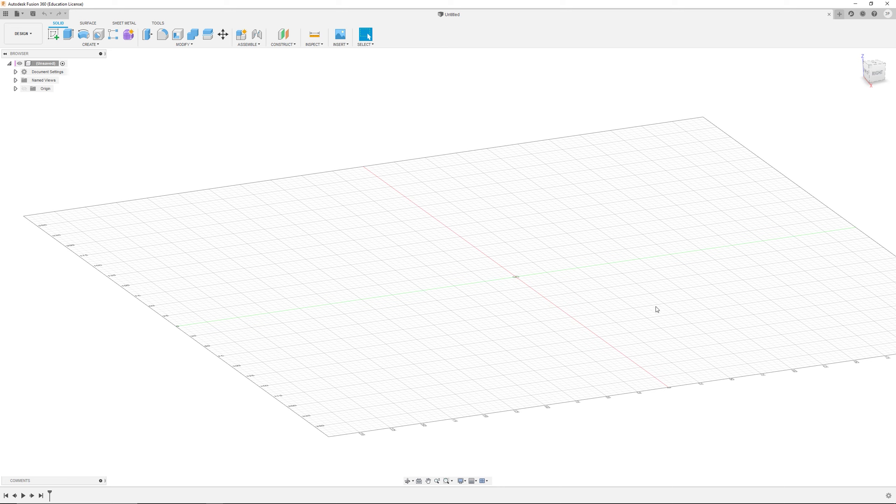
pyautogui.keyDown('shift'); pyautogui.moveTo(656, 308); pyautogui.dragTo(607, 290, button='middle'); pyautogui.keyUp('shift')
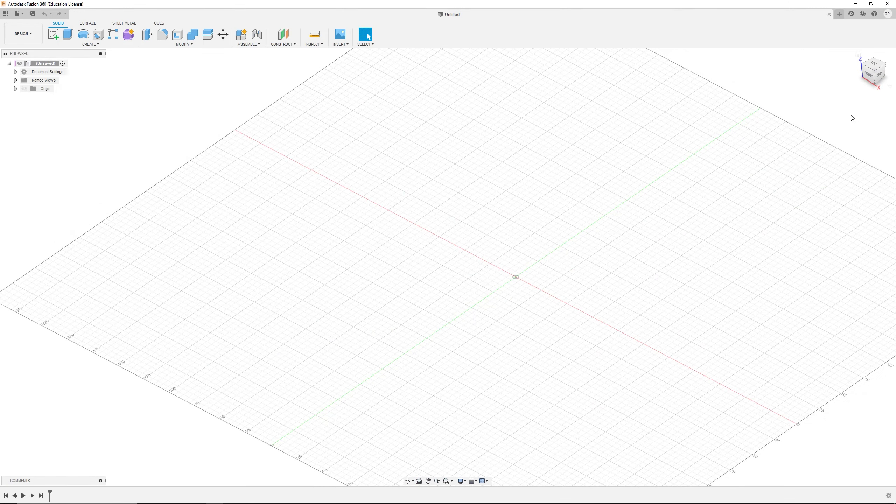
pyautogui.keyDown('shift'); pyautogui.moveTo(843, 116); pyautogui.dragTo(470, 183, button='middle'); pyautogui.keyUp('shift')
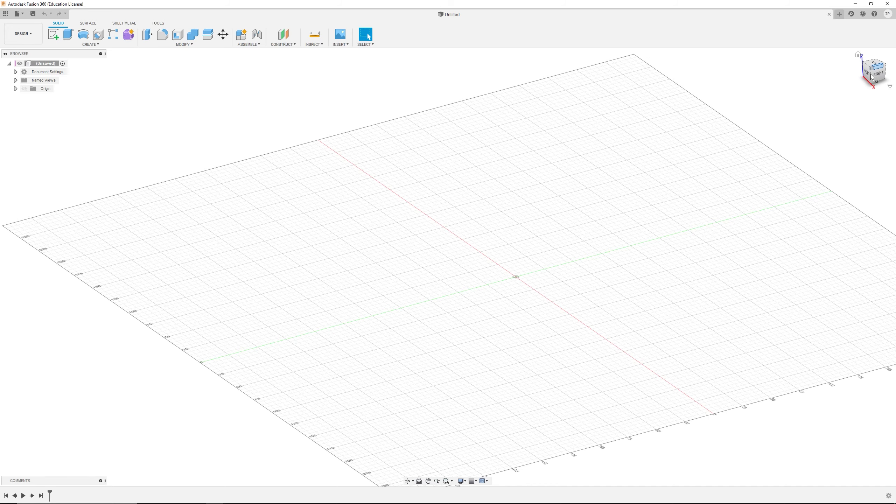
pyautogui.keyDown('shift'); pyautogui.moveTo(842, 122); pyautogui.dragTo(578, 123, button='middle'); pyautogui.keyUp('shift')
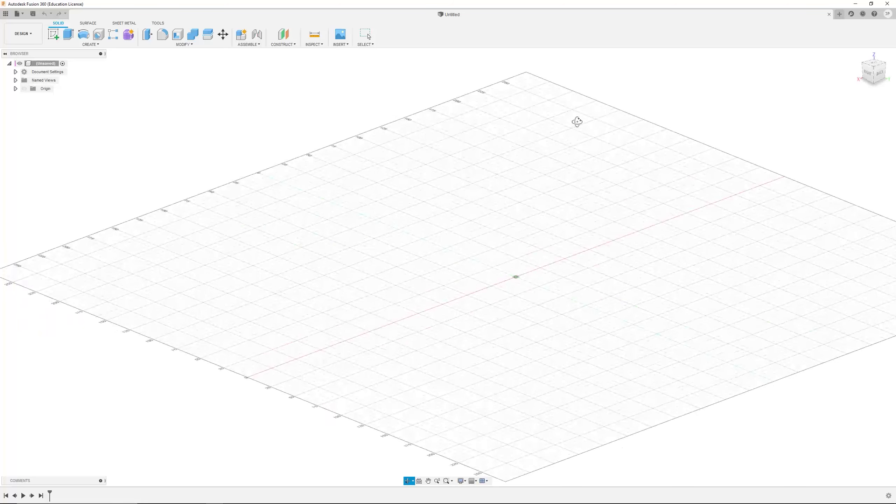
# Step: Step through the standard back, left and top views using the view cube faces and arrows
pyautogui.click(883, 77)
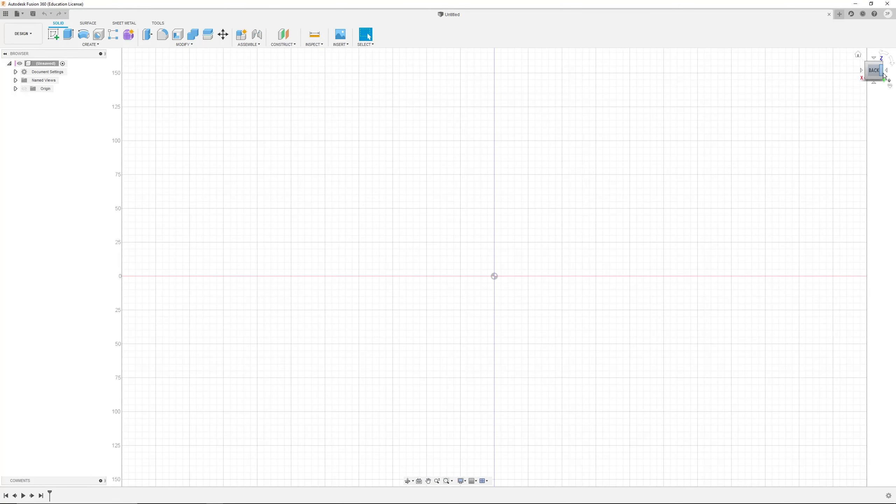
pyautogui.click(883, 75)
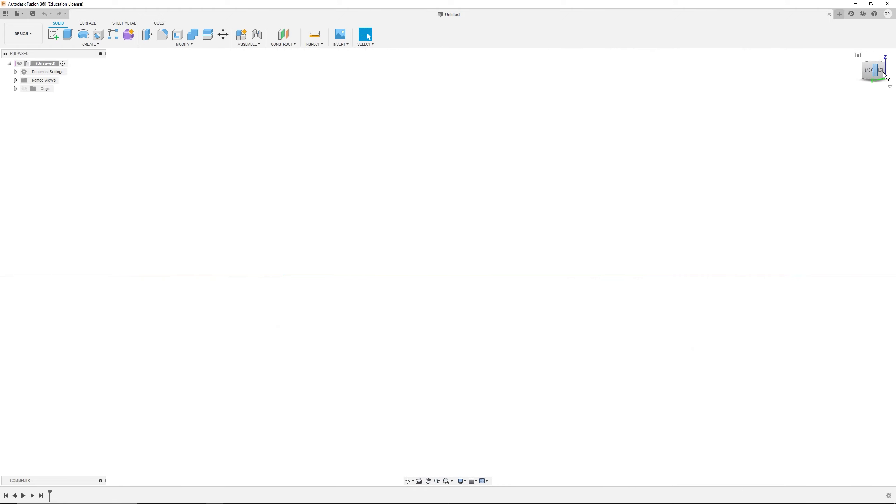
pyautogui.click(882, 73)
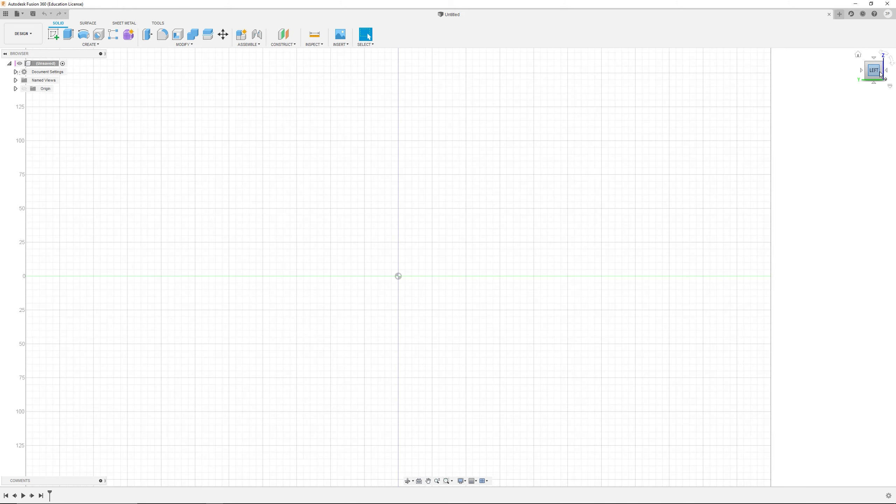
pyautogui.click(875, 60)
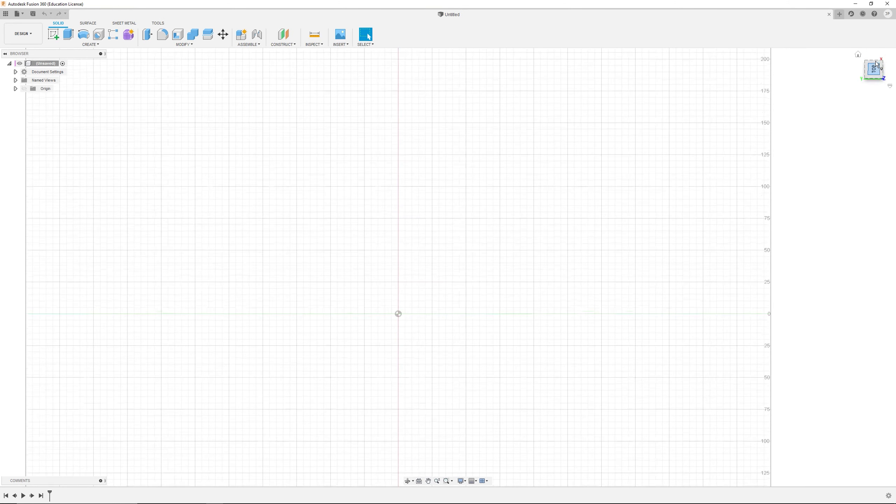
pyautogui.click(874, 80)
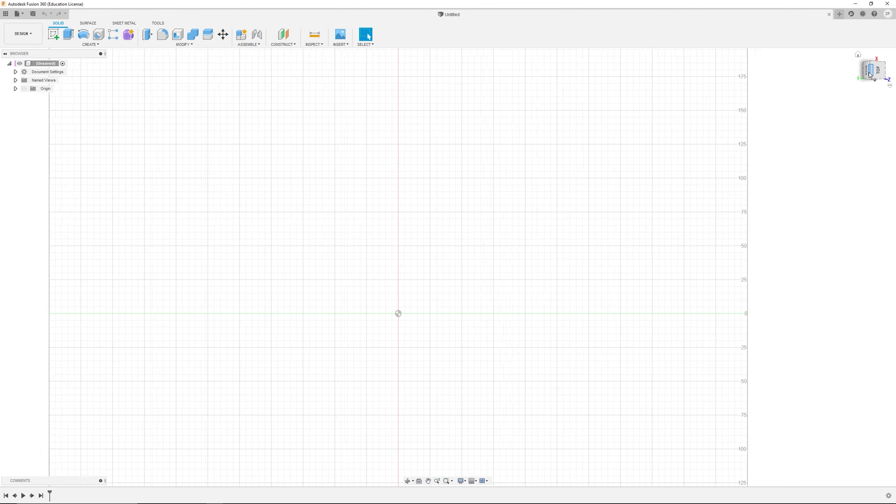
pyautogui.click(876, 80)
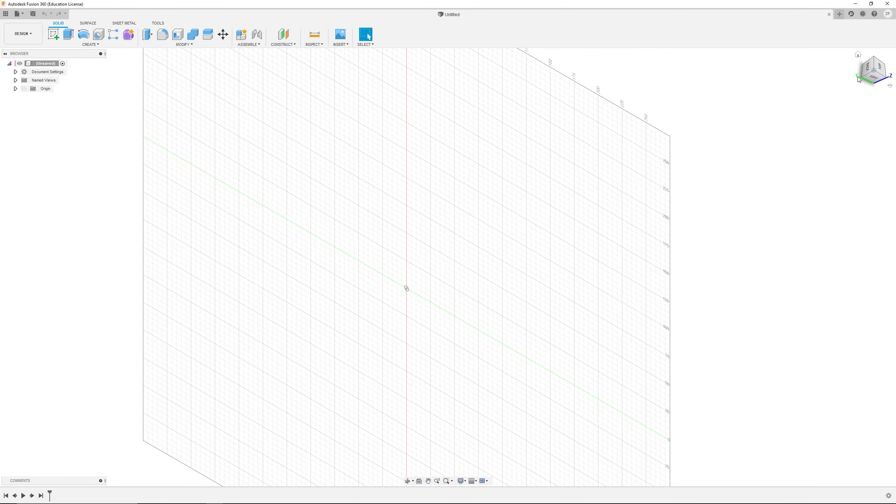
# Step: Zoom and orbit back to an isometric overview of the whole grid
pyautogui.scroll(-4, 706, 134)
pyautogui.keyDown('shift'); pyautogui.moveTo(666, 176); pyautogui.dragTo(512, 167, button='middle'); pyautogui.keyUp('shift')
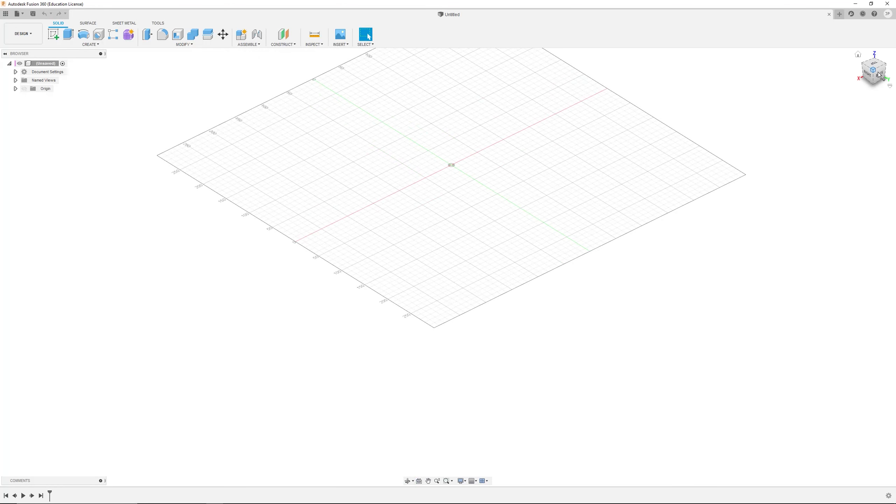
pyautogui.scroll(-3, 459, 152)
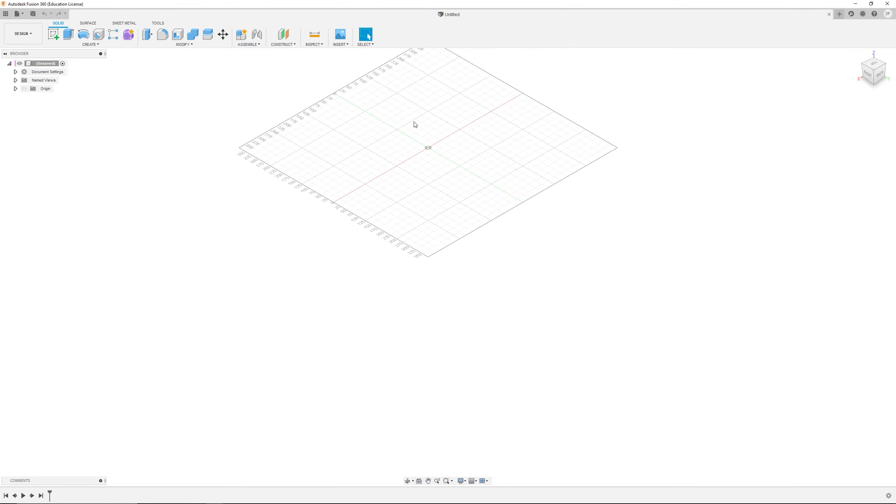
pyautogui.scroll(2, 394, 105)
pyautogui.scroll(2, 362, 62)
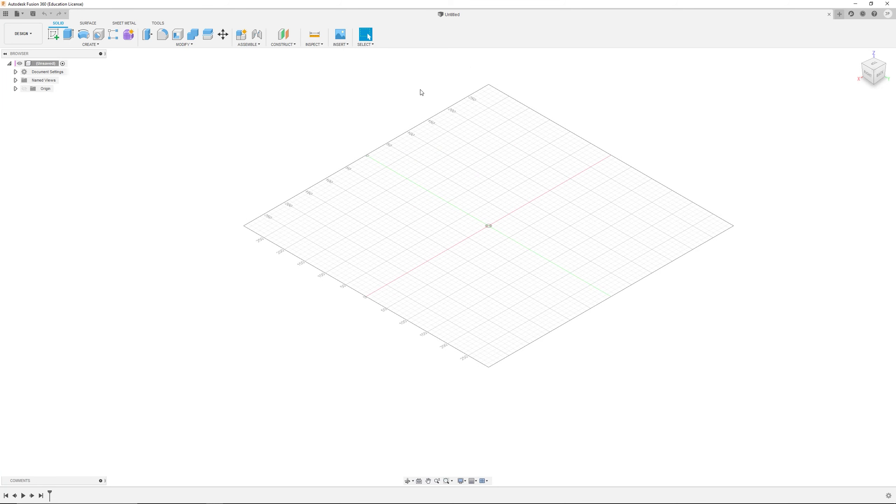
pyautogui.scroll(2, 421, 92)
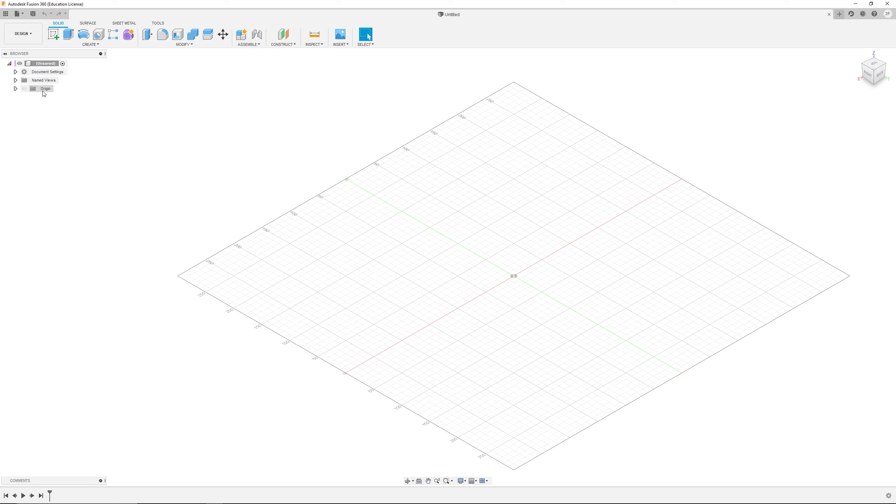
# Step: Expand the Origin folder and select the origin point, zooming in and out to locate it in the view
pyautogui.click(16, 88)
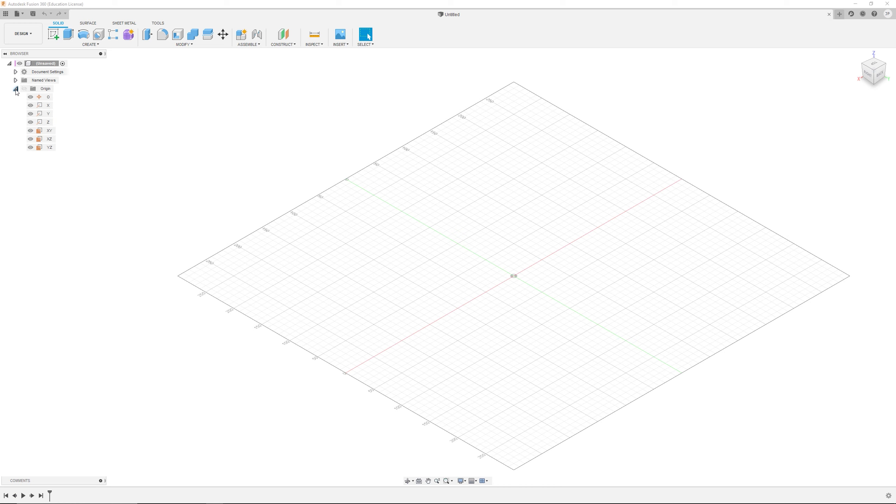
pyautogui.click(48, 97)
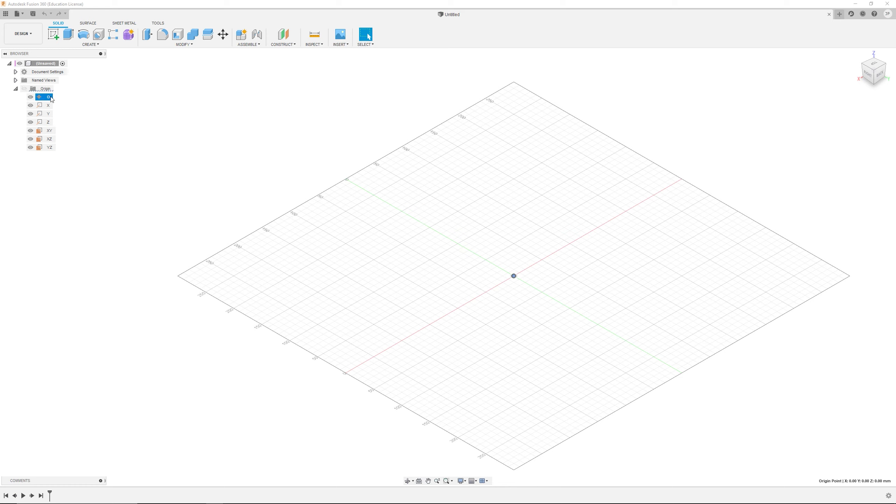
pyautogui.scroll(5, 484, 292)
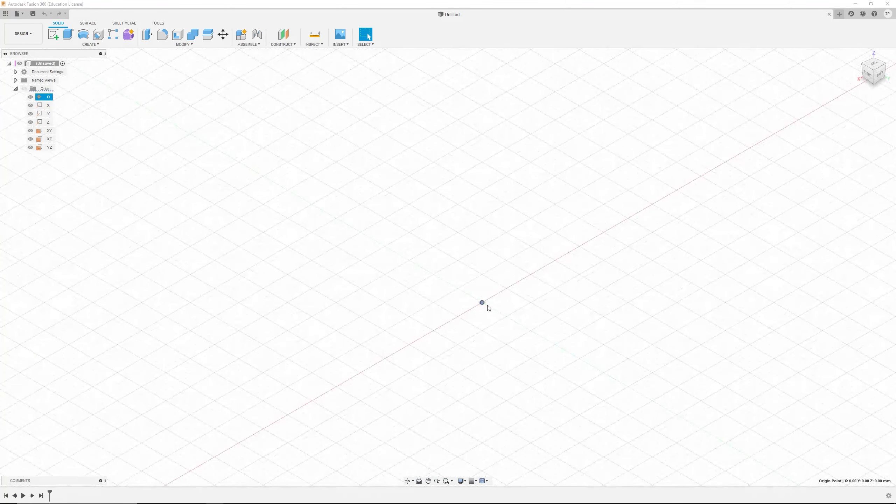
pyautogui.scroll(5, 487, 307)
pyautogui.scroll(-4, 473, 291)
pyautogui.scroll(-4, 475, 290)
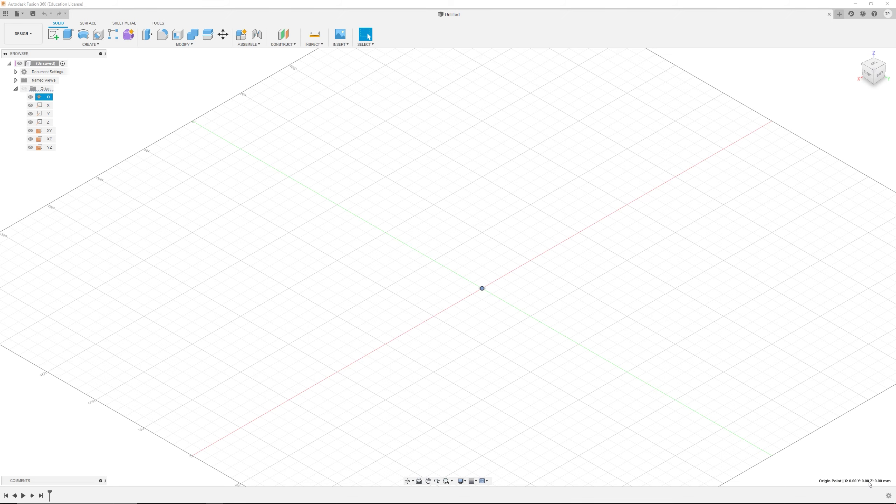
pyautogui.scroll(-5, 414, 272)
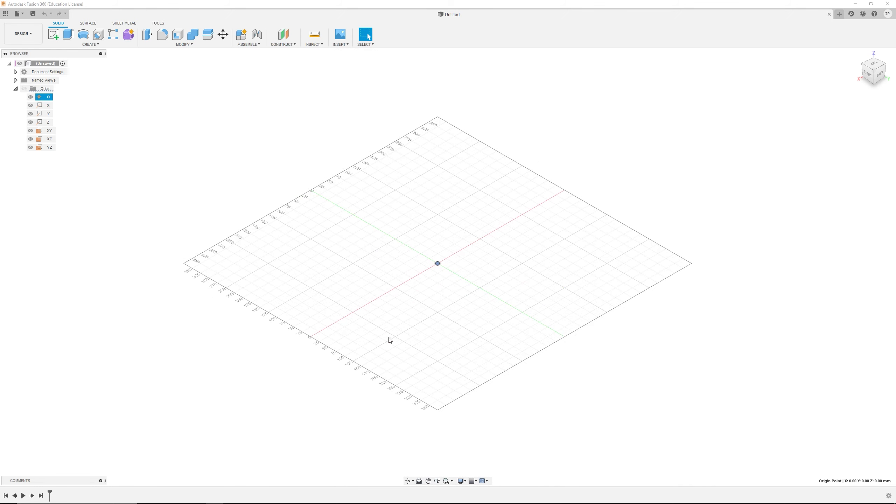
pyautogui.scroll(-2, 246, 126)
pyautogui.scroll(3, 227, 130)
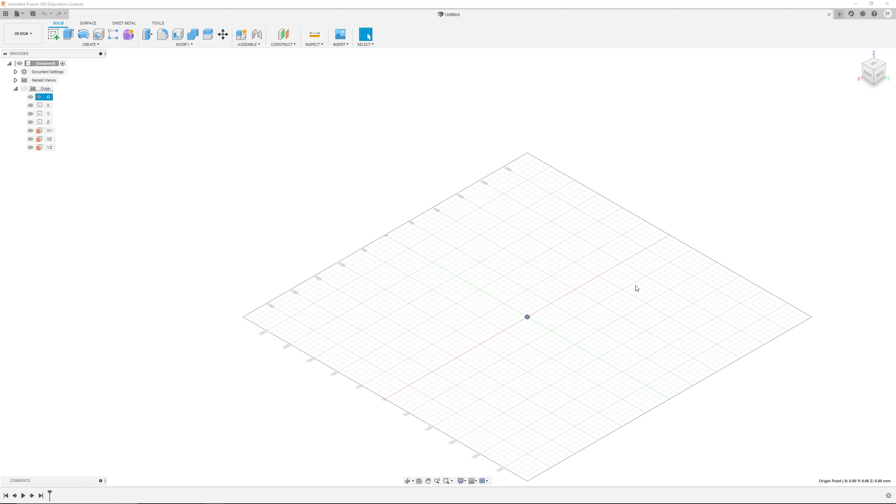
pyautogui.click(271, 141)
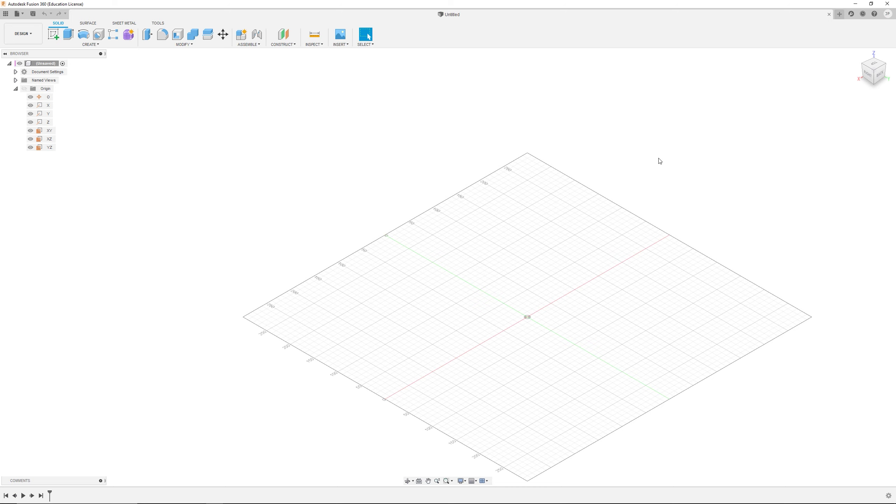
# Step: Collapse and expand the browser's component tree and the Origin folder
pyautogui.scroll(-1, 565, 357)
pyautogui.keyDown('shift'); pyautogui.moveTo(545, 334); pyautogui.dragTo(546, 338, button='middle'); pyautogui.keyUp('shift')
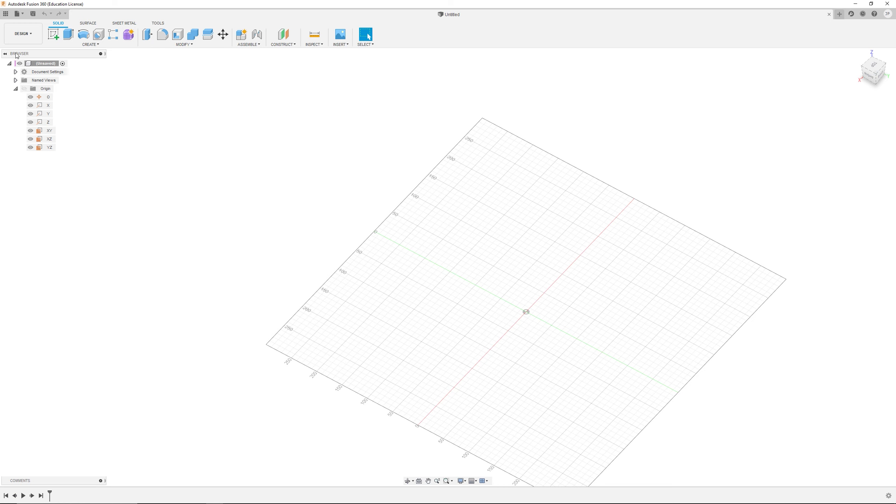
pyautogui.click(10, 65)
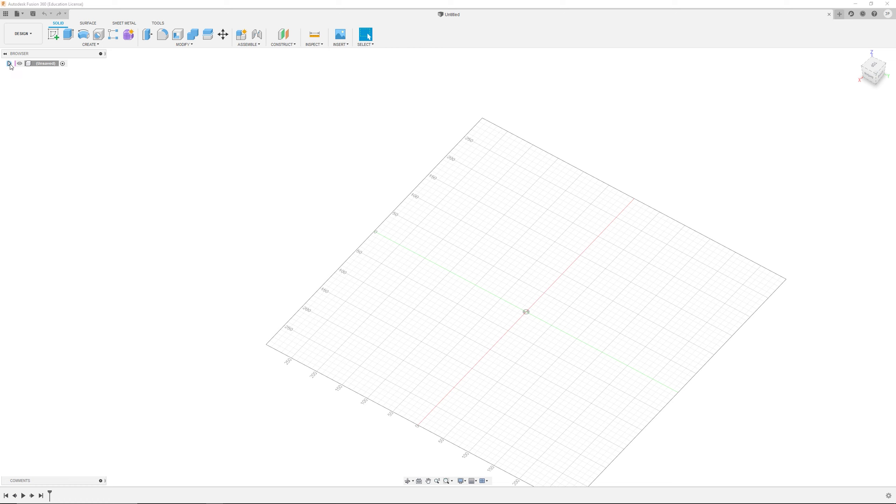
pyautogui.click(11, 65)
pyautogui.click(10, 64)
pyautogui.click(10, 64)
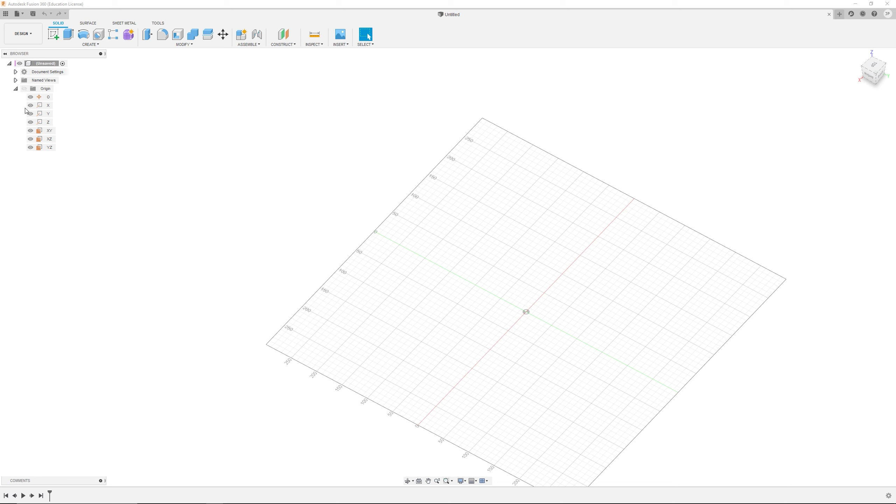
pyautogui.click(15, 89)
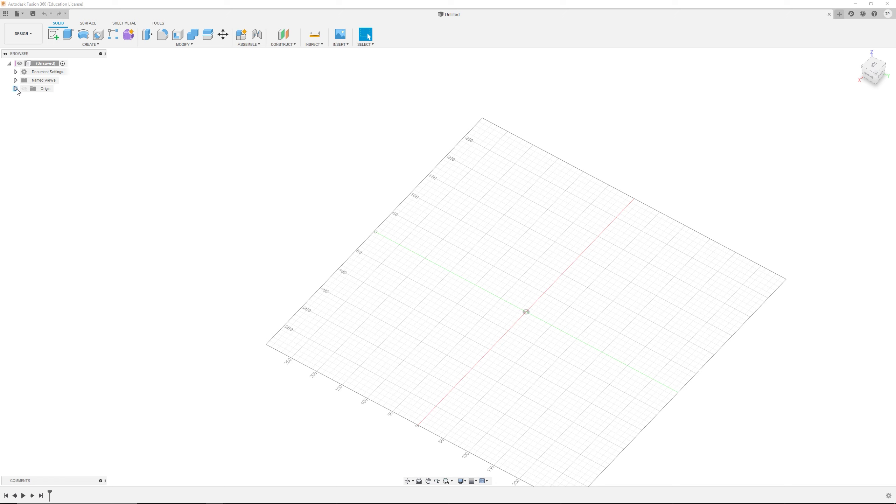
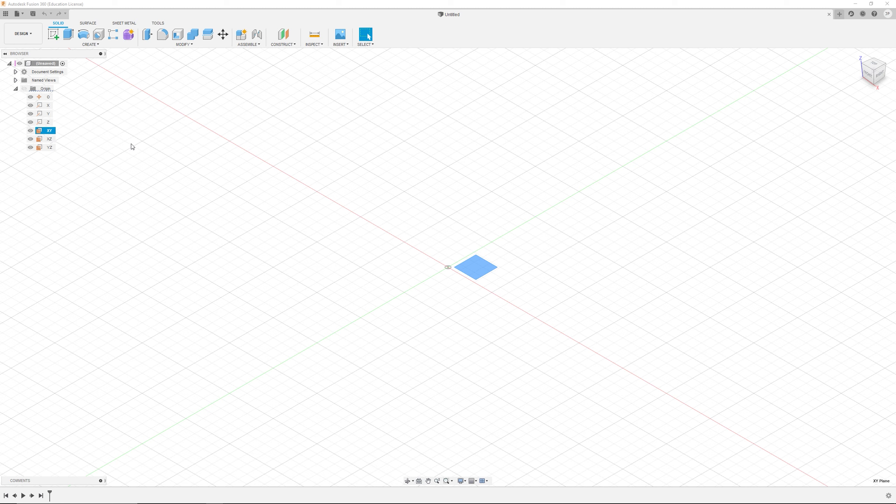
# Step: Select the origin point, X axis and XY plane in the Origin folder to locate them in the view, then deselect
pyautogui.click(46, 97)
pyautogui.click(46, 106)
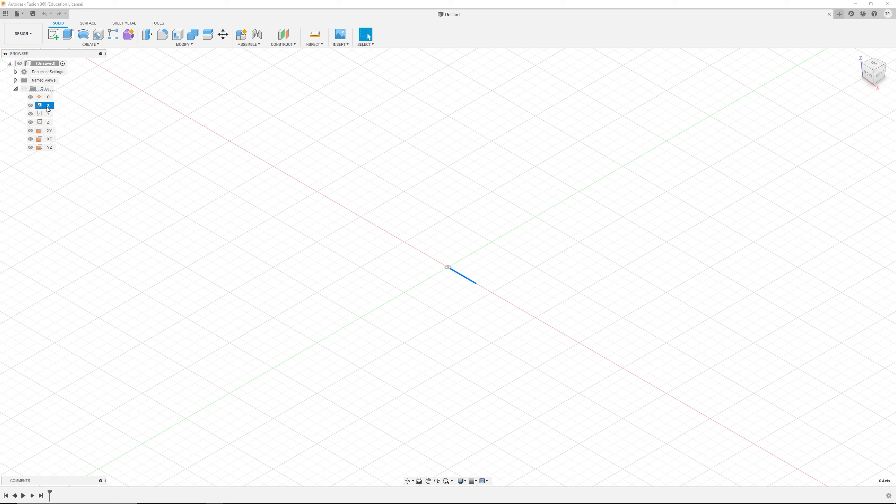
pyautogui.click(48, 130)
pyautogui.click(584, 251)
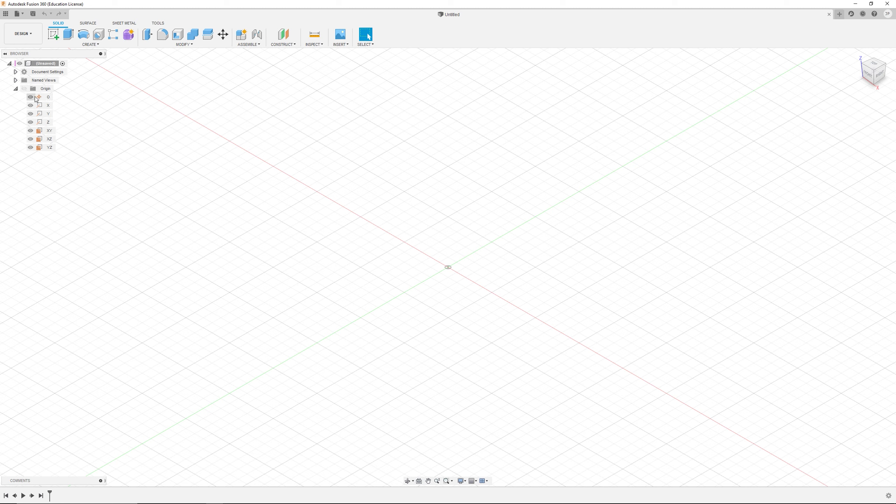
# Step: Open the Construct and Inspect menus to review their construction and measuring tools
pyautogui.click(288, 45)
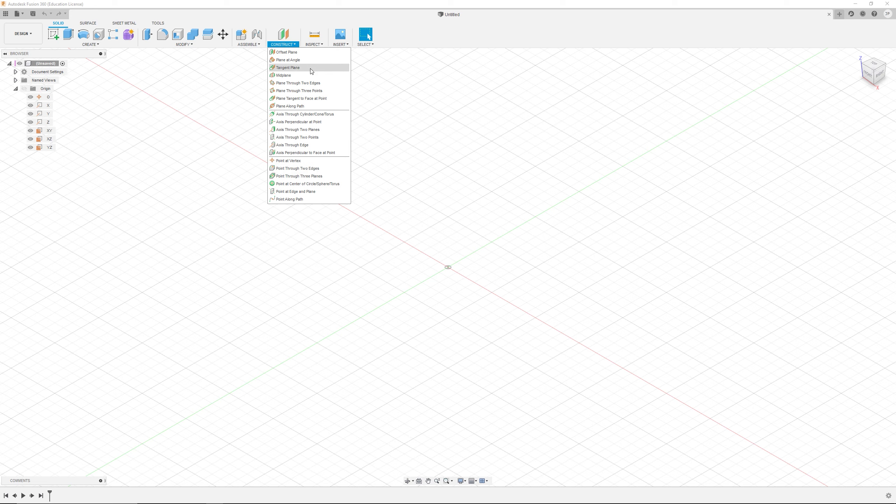
pyautogui.click(314, 44)
pyautogui.click(471, 204)
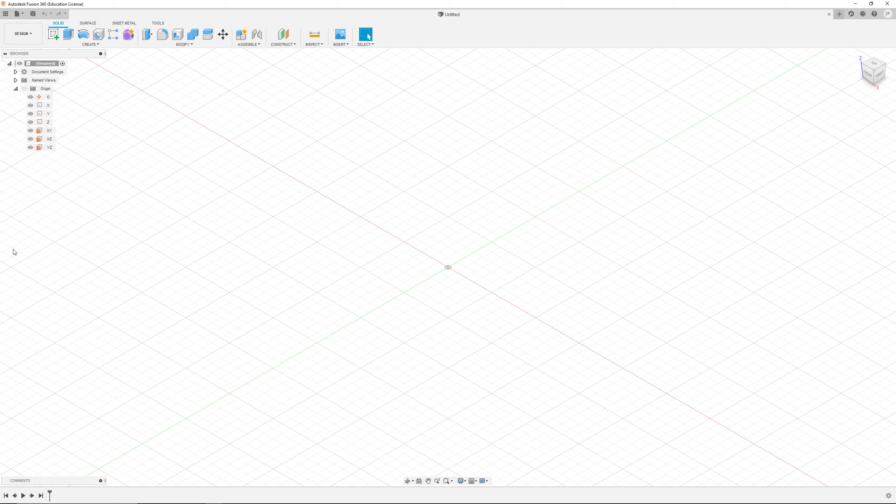
# Step: Collapse the Origin folder, start a sketch on the XY plane and draw a square about 50 mm from the origin
pyautogui.click(16, 88)
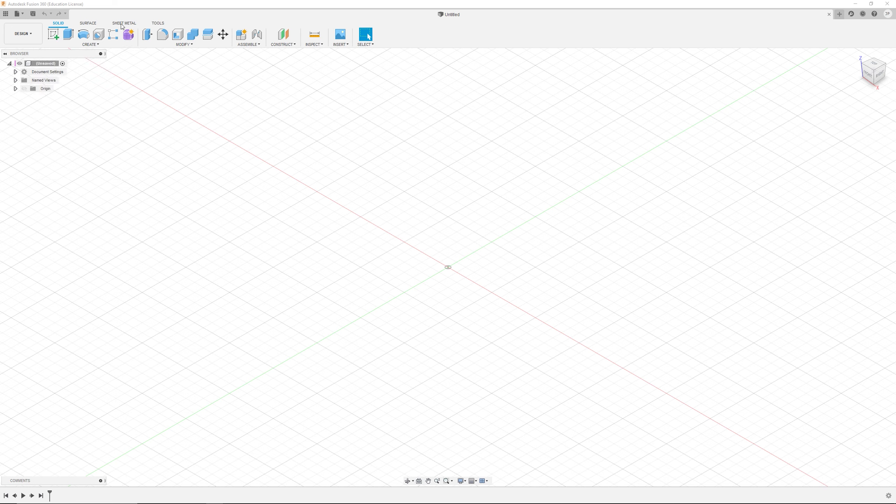
pyautogui.click(53, 38)
pyautogui.click(476, 266)
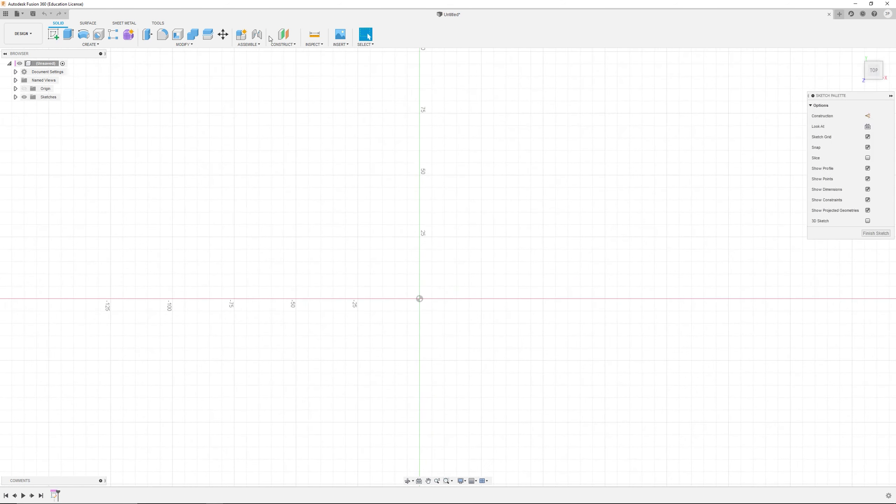
pyautogui.press('r')
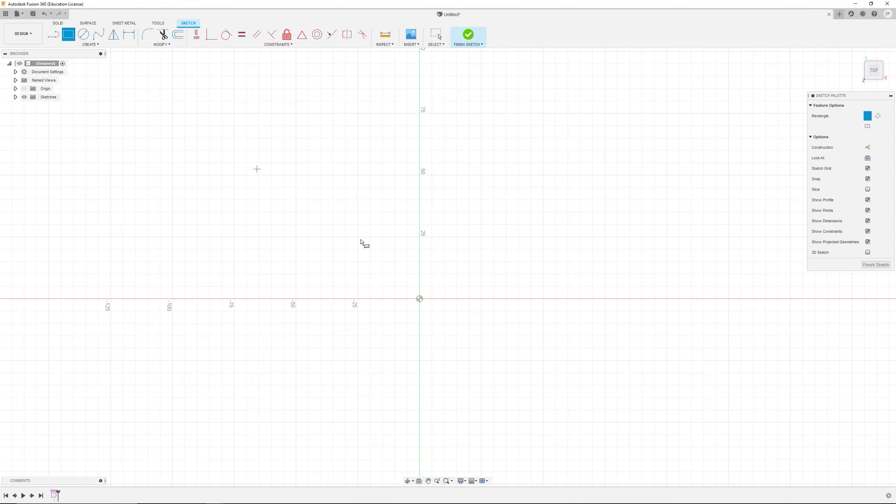
pyautogui.click(419, 298)
pyautogui.click(545, 178)
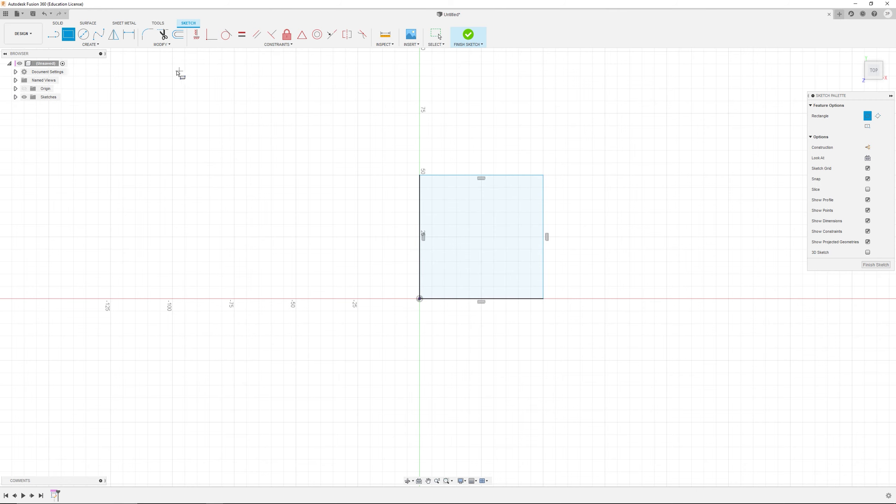
# Step: Extrude the square profile upward into a solid block
pyautogui.click(59, 24)
pyautogui.click(70, 39)
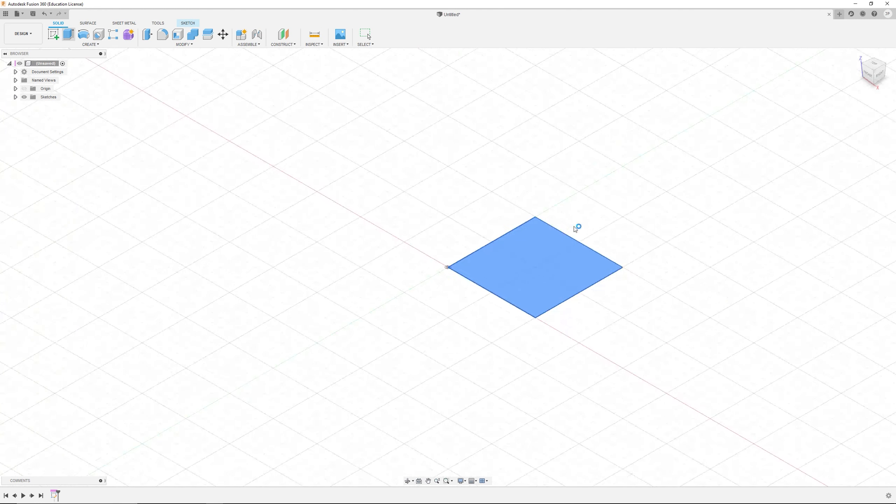
pyautogui.moveTo(536, 254); pyautogui.dragTo(553, 139)
pyautogui.click(797, 205)
pyautogui.scroll(2, 534, 211)
pyautogui.moveTo(535, 212); pyautogui.dragTo(454, 246, button='middle')
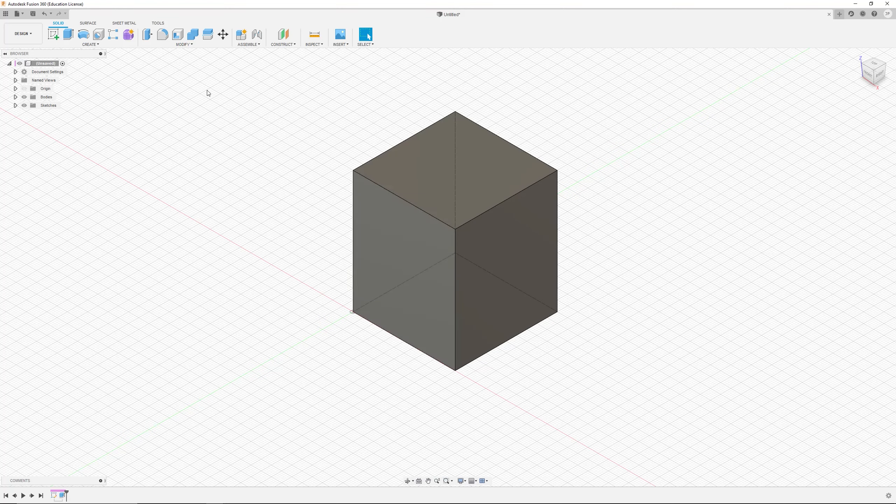
# Step: Open the Create menu to review its tools such as Box
pyautogui.click(91, 46)
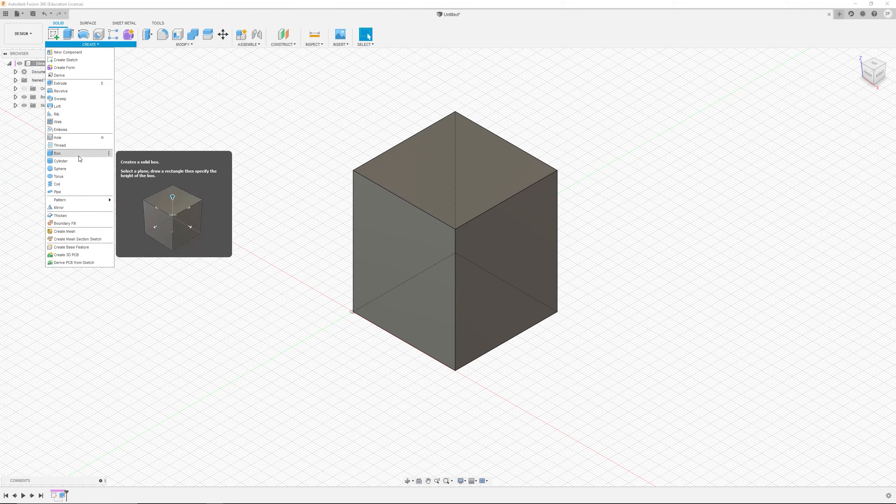
pyautogui.click(212, 103)
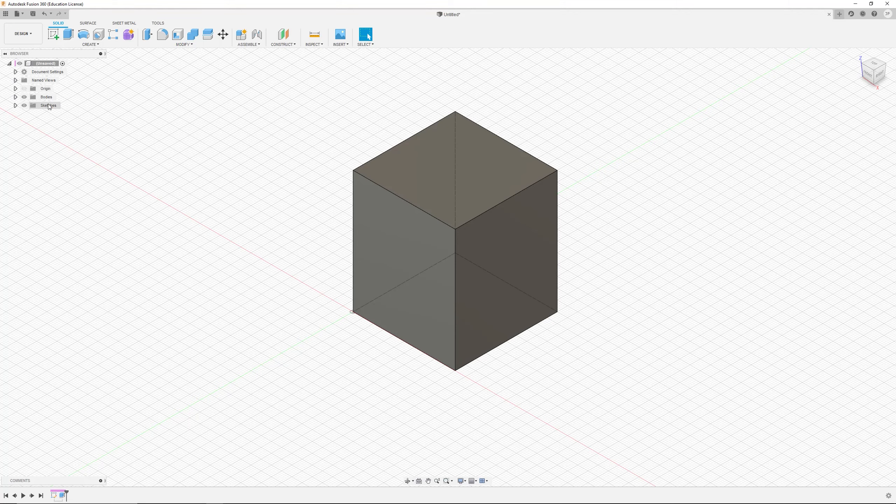
# Step: Expand the Sketches and Bodies folders and select Body1 in the browser
pyautogui.click(16, 106)
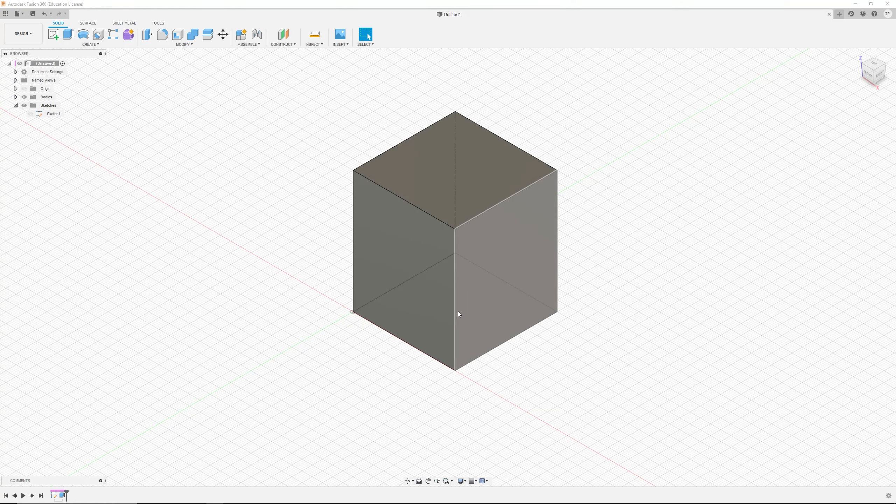
pyautogui.click(16, 97)
pyautogui.click(52, 105)
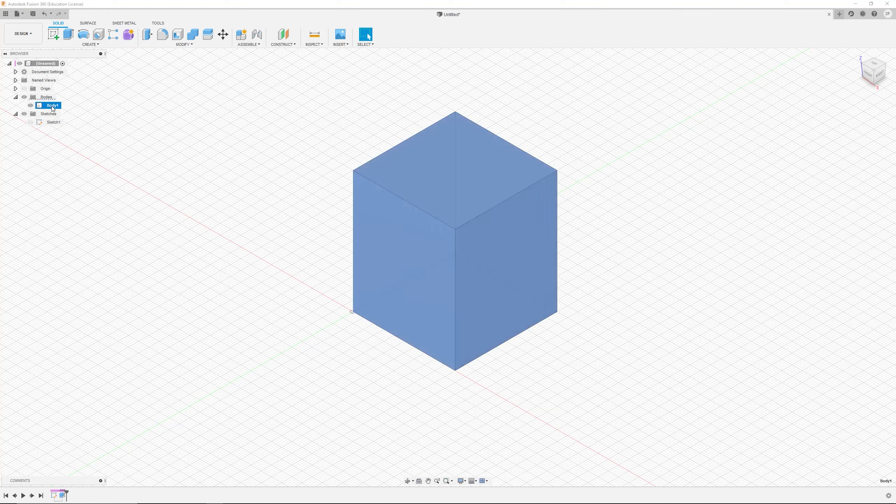
pyautogui.click(191, 145)
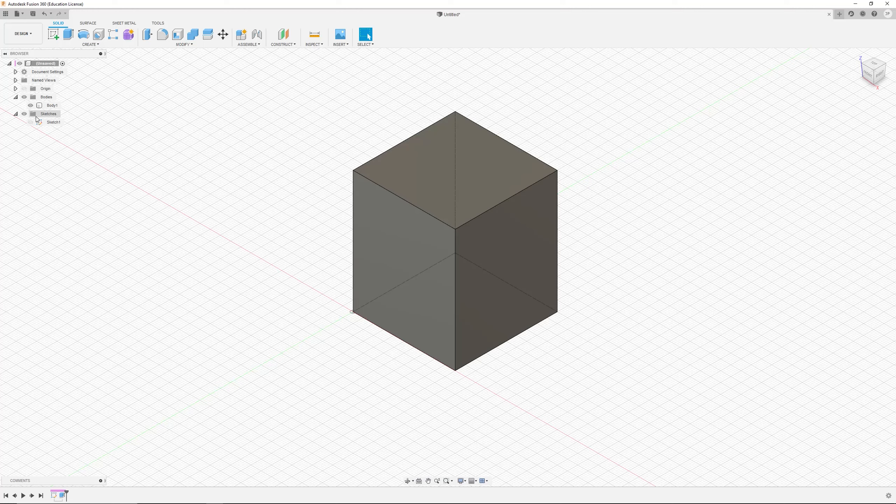
# Step: Toggle the Bodies folder's visibility off and on several times
pyautogui.click(25, 98)
pyautogui.click(24, 98)
pyautogui.click(25, 98)
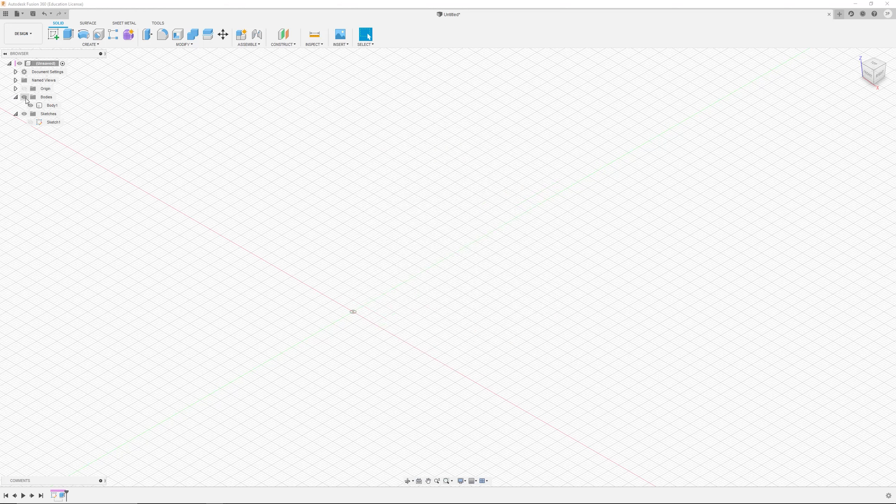
pyautogui.click(25, 97)
pyautogui.click(25, 97)
pyautogui.click(25, 98)
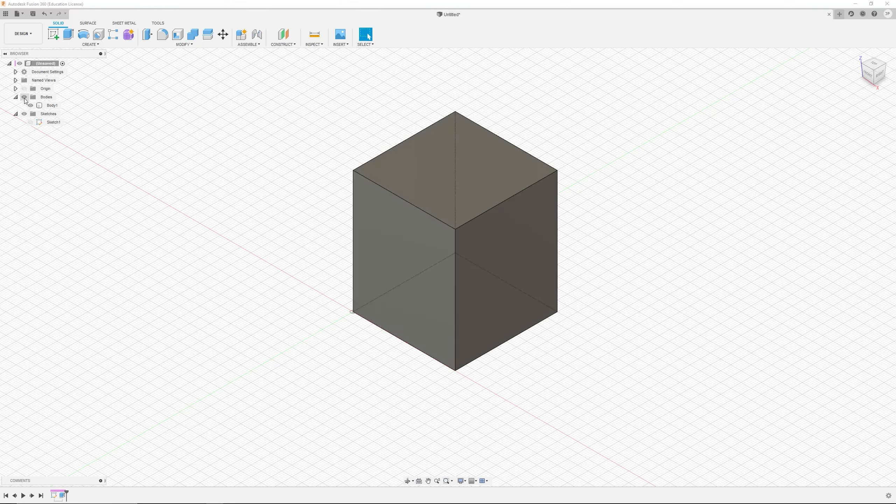
# Step: Hide and show Body1 repeatedly with its visibility toggle
pyautogui.click(32, 106)
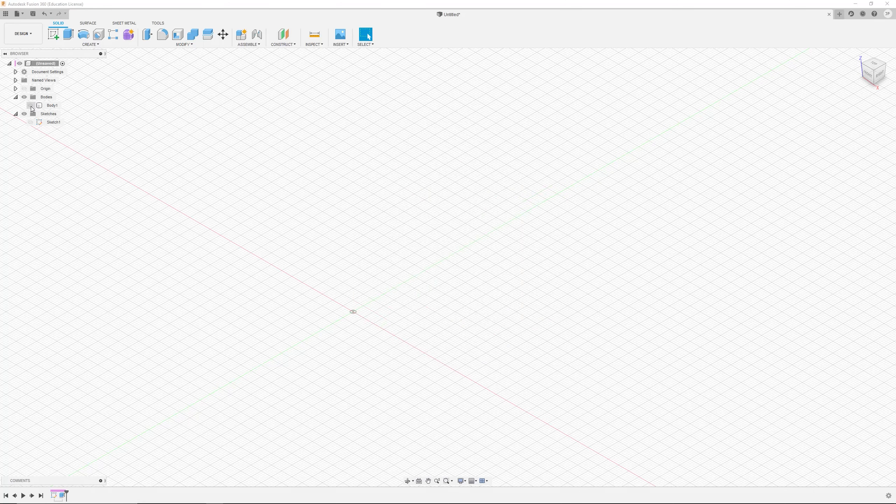
pyautogui.click(30, 106)
pyautogui.click(31, 106)
pyautogui.click(32, 106)
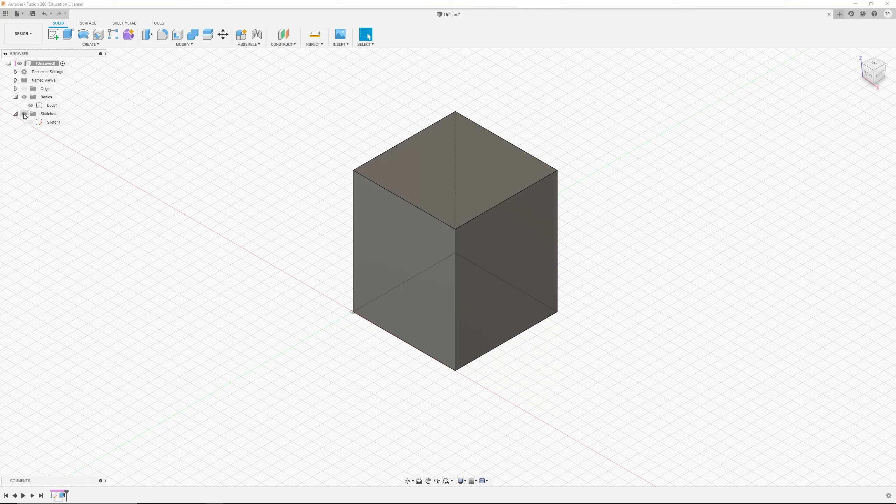
# Step: Toggle the visibility of the Sketches folder and Sketch1
pyautogui.click(24, 114)
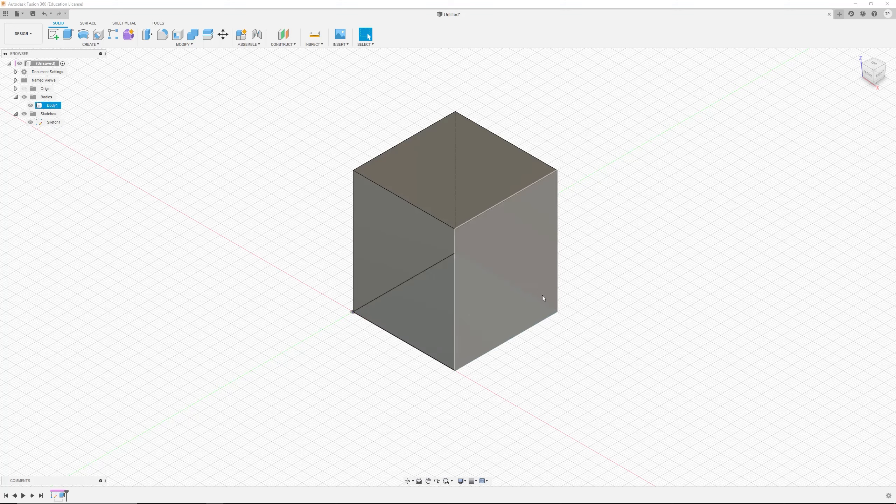
pyautogui.click(31, 122)
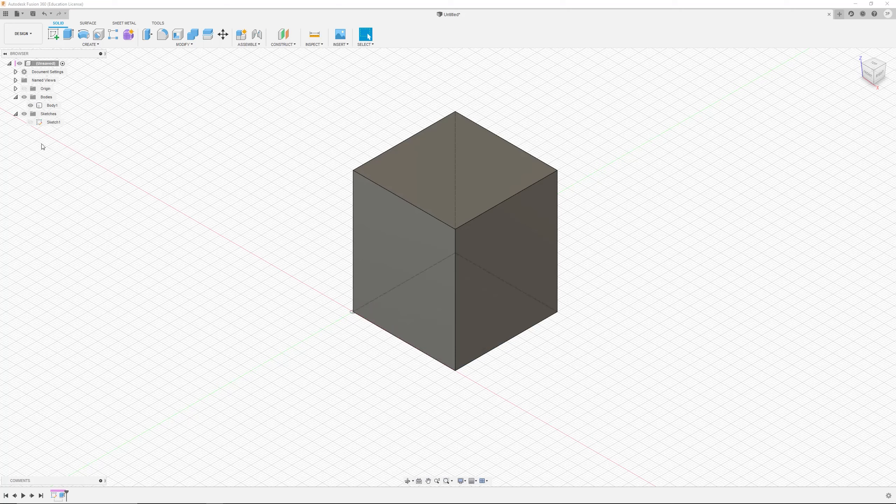
pyautogui.click(30, 122)
# Step: Collapse and expand the Sketches and Bodies folders in the browser
pyautogui.click(16, 114)
pyautogui.click(16, 97)
pyautogui.click(16, 106)
pyautogui.click(15, 97)
# Step: Create an offset plane on the block's top face at 0.00 mm distance
pyautogui.click(287, 37)
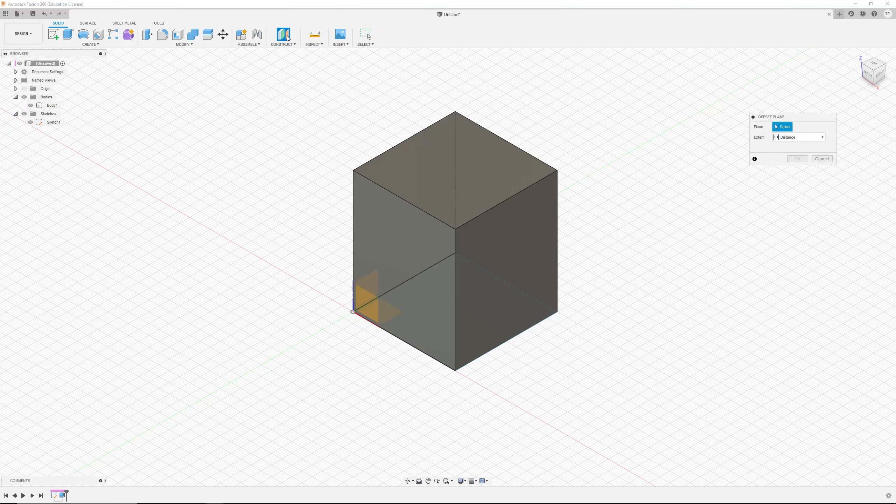
pyautogui.click(486, 171)
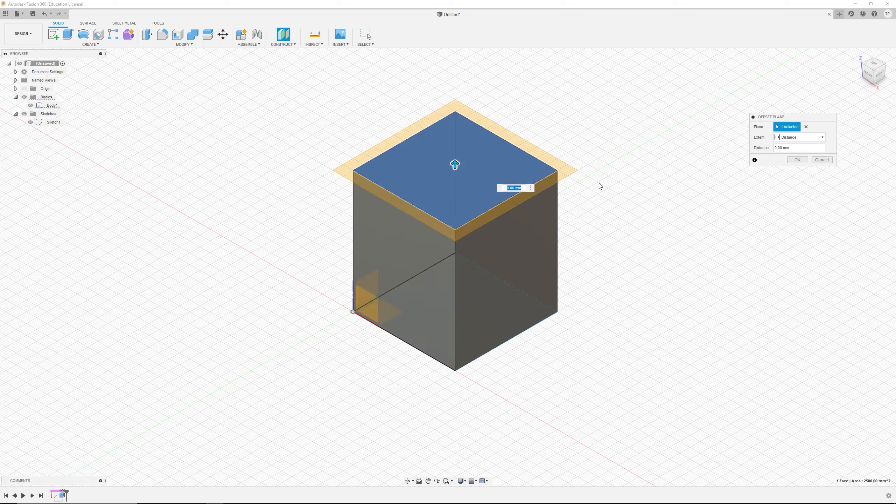
pyautogui.click(797, 160)
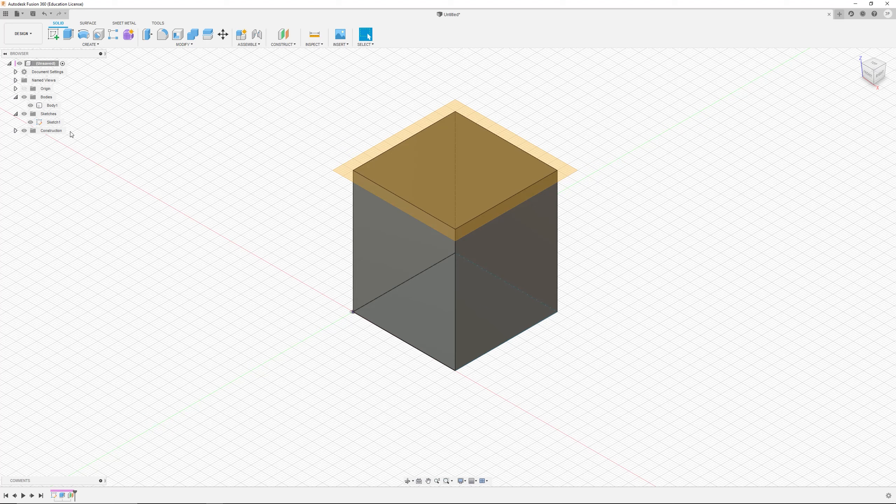
# Step: Expand the Construction folder and hide Plane1
pyautogui.click(15, 131)
pyautogui.click(31, 139)
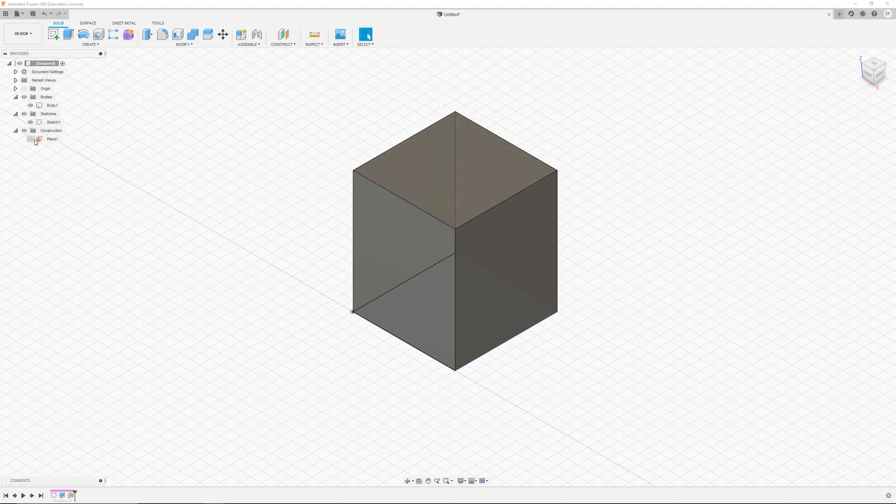
# Step: Collapse the Construction, Sketches and Bodies folders in the browser
pyautogui.click(16, 131)
pyautogui.click(16, 114)
pyautogui.click(16, 97)
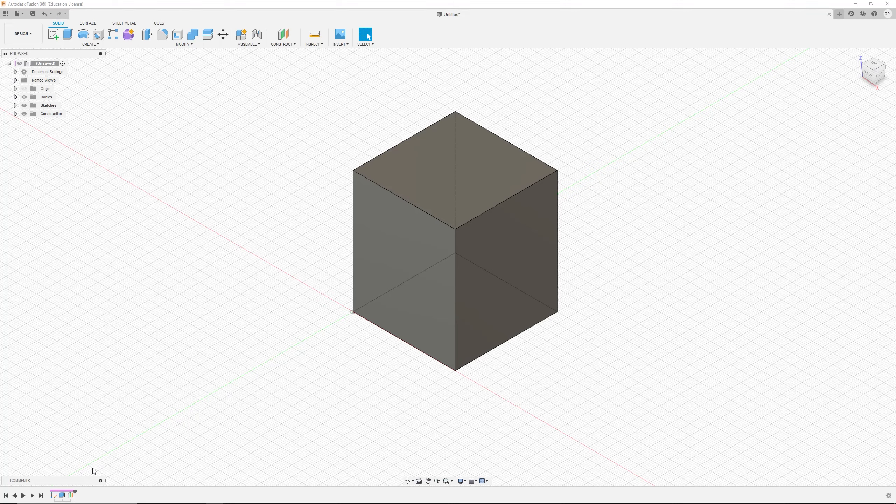
# Step: Expand and collapse the Comments panel
pyautogui.click(100, 481)
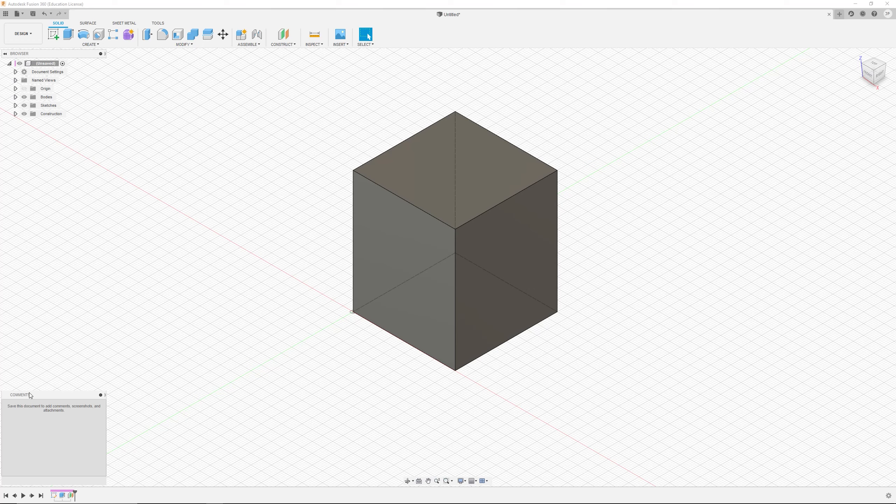
pyautogui.click(100, 394)
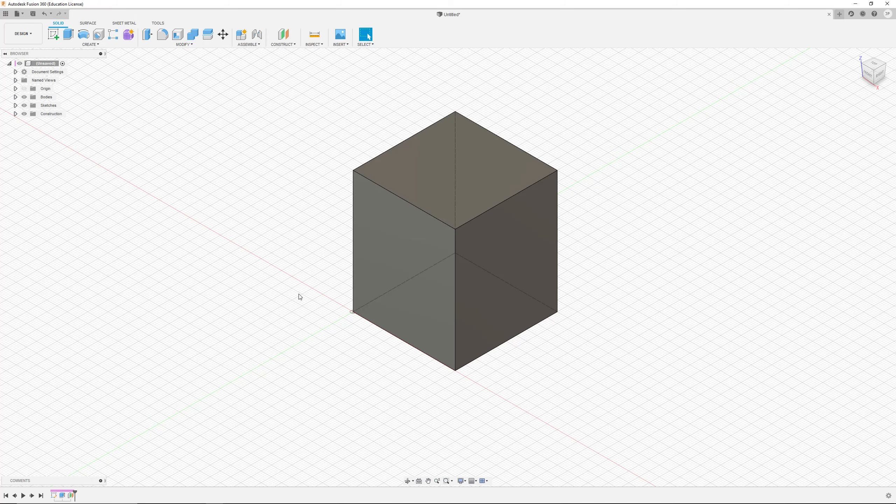
pyautogui.scroll(4, 249, 170)
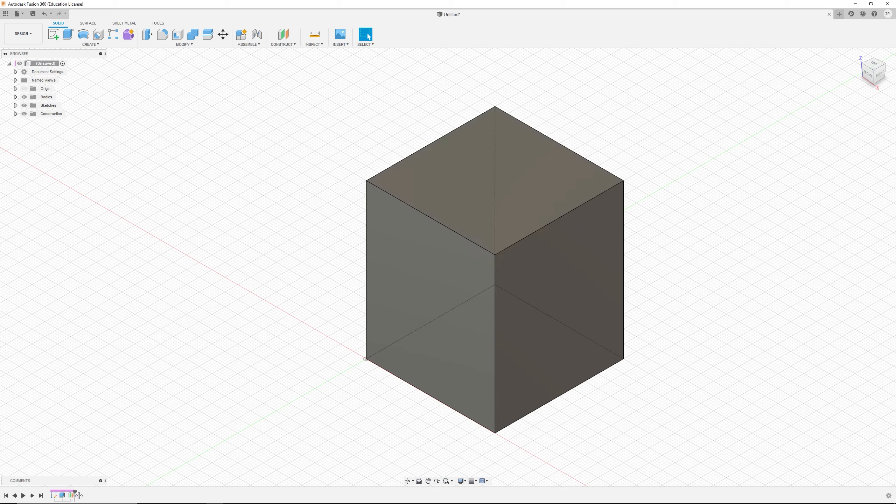
# Step: Roll the timeline marker back before the sketch and extrusion, then forward to just after the extrusion
pyautogui.moveTo(77, 495); pyautogui.dragTo(66, 495)
pyautogui.moveTo(67, 495); pyautogui.dragTo(57, 495)
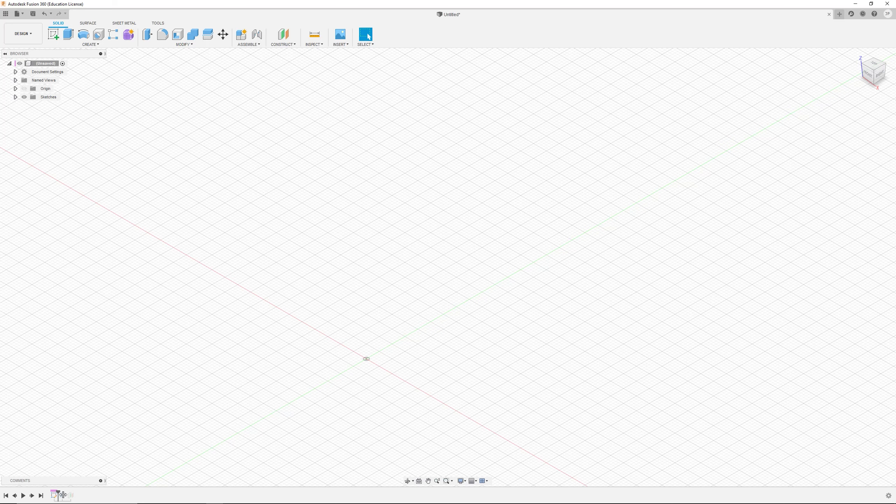
pyautogui.moveTo(62, 495); pyautogui.dragTo(50, 495)
pyautogui.moveTo(53, 495); pyautogui.dragTo(67, 494)
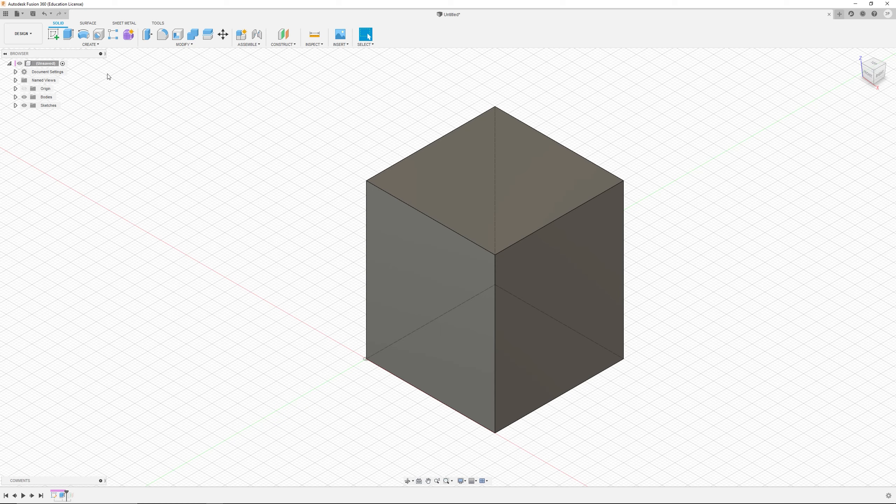
# Step: Press Pull the block's top face upward to make the block taller
pyautogui.click(150, 35)
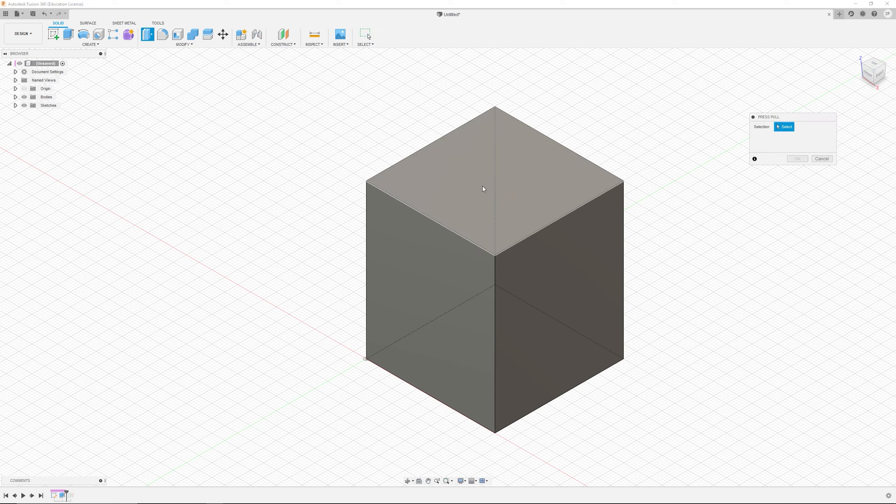
pyautogui.click(482, 187)
pyautogui.moveTo(480, 180); pyautogui.dragTo(494, 127)
pyautogui.click(797, 160)
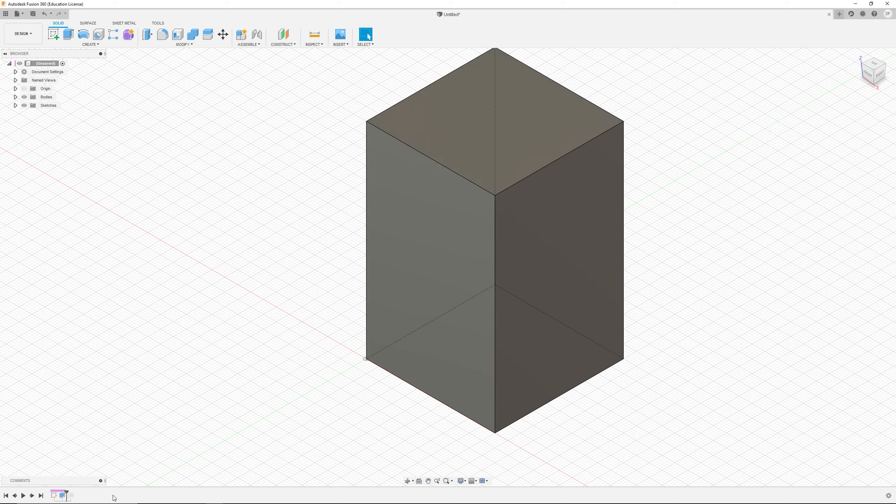
# Step: Scrub the timeline marker forward past the offset plane and back again, checking the Construction folder
pyautogui.moveTo(67, 493); pyautogui.dragTo(75, 494)
pyautogui.click(15, 113)
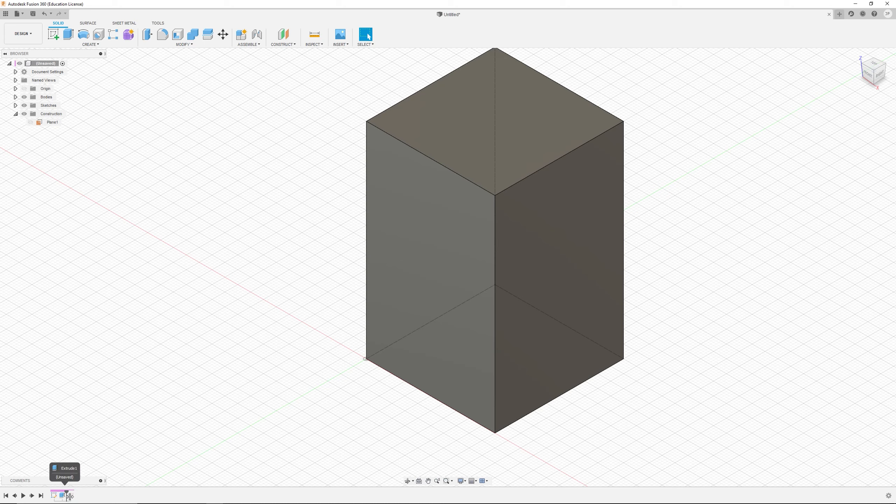
pyautogui.moveTo(74, 494); pyautogui.dragTo(69, 496)
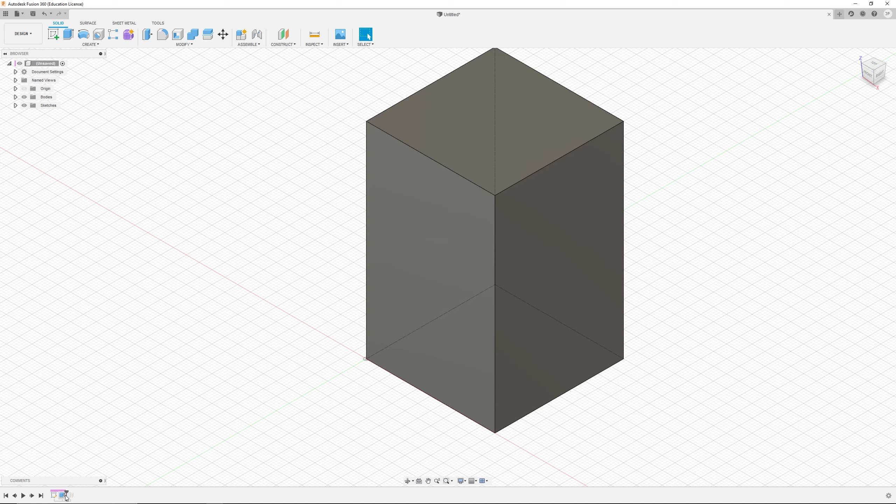
# Step: Expand the Sketches folder in the browser and select Sketch1 to highlight its profile
pyautogui.click(485, 121)
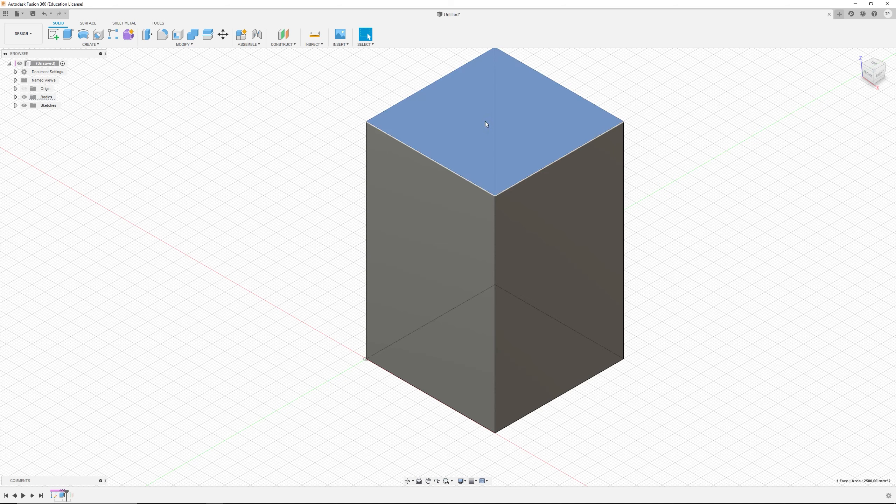
pyautogui.click(186, 165)
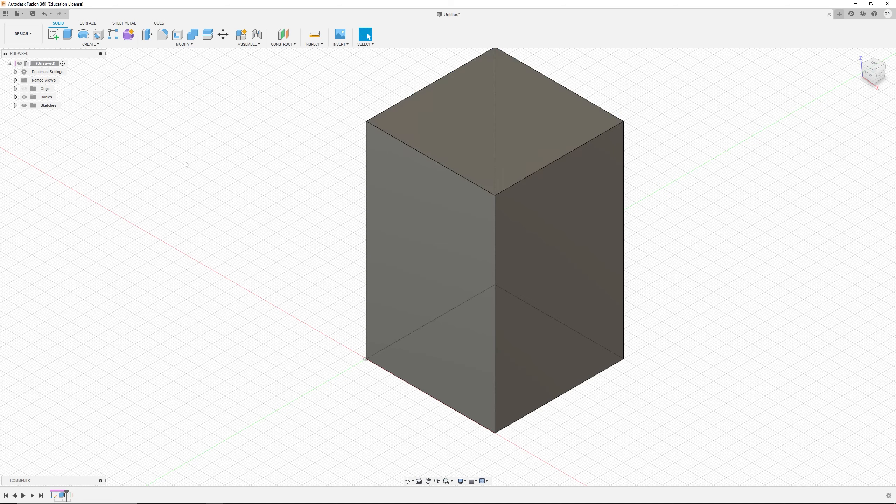
pyautogui.click(16, 105)
pyautogui.click(54, 114)
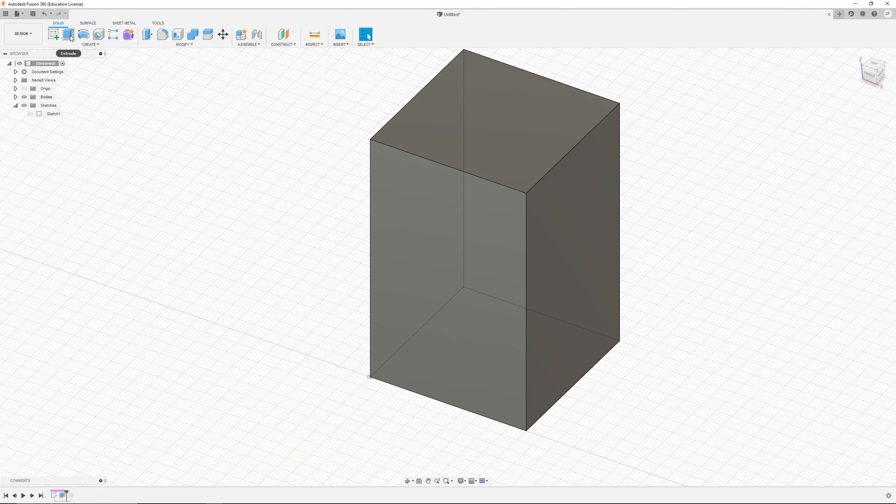
# Step: Extrude the block's front face inward 19 mm as a cut
pyautogui.click(70, 35)
pyautogui.click(431, 251)
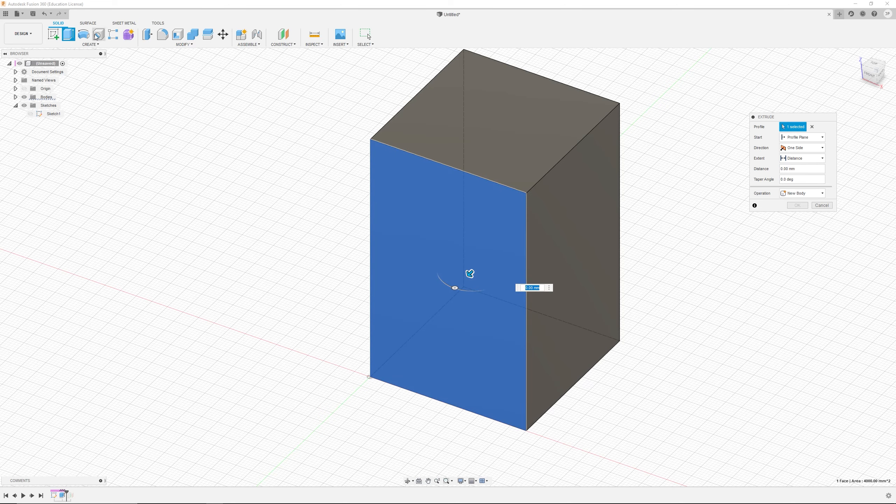
pyautogui.moveTo(478, 277); pyautogui.dragTo(512, 231)
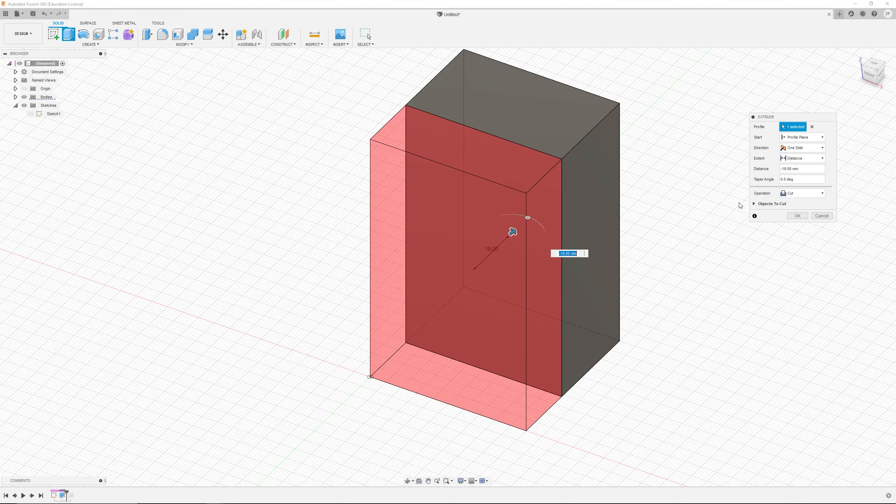
pyautogui.click(797, 216)
# Step: Move the timeline marker to the end and select the offset plane feature on the timeline
pyautogui.keyDown('shift'); pyautogui.moveTo(496, 317); pyautogui.dragTo(179, 481, button='middle'); pyautogui.keyUp('shift')
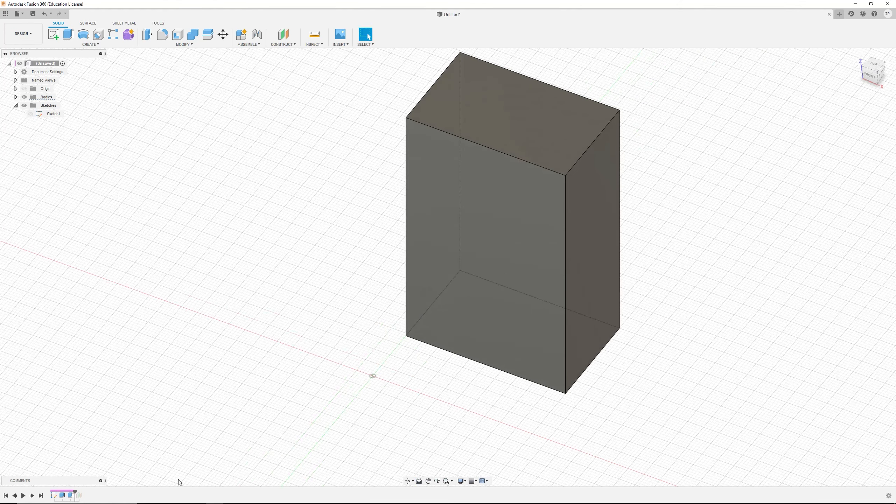
pyautogui.moveTo(75, 495); pyautogui.dragTo(112, 495)
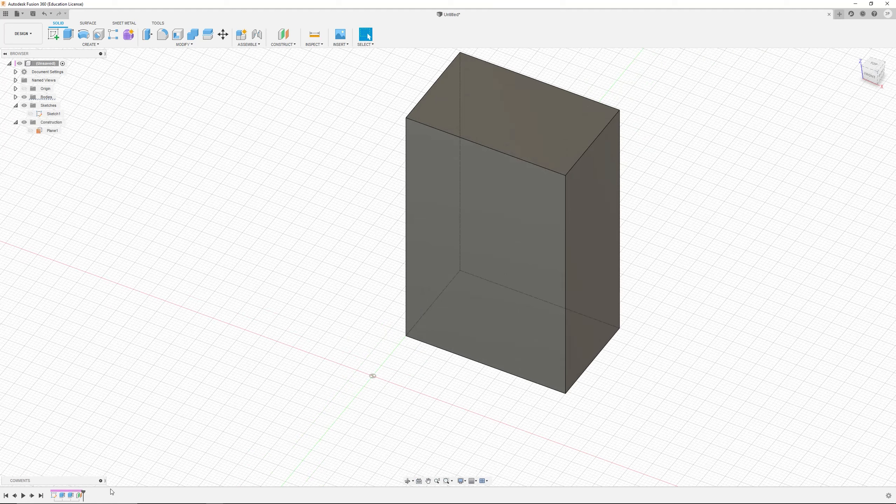
pyautogui.click(76, 495)
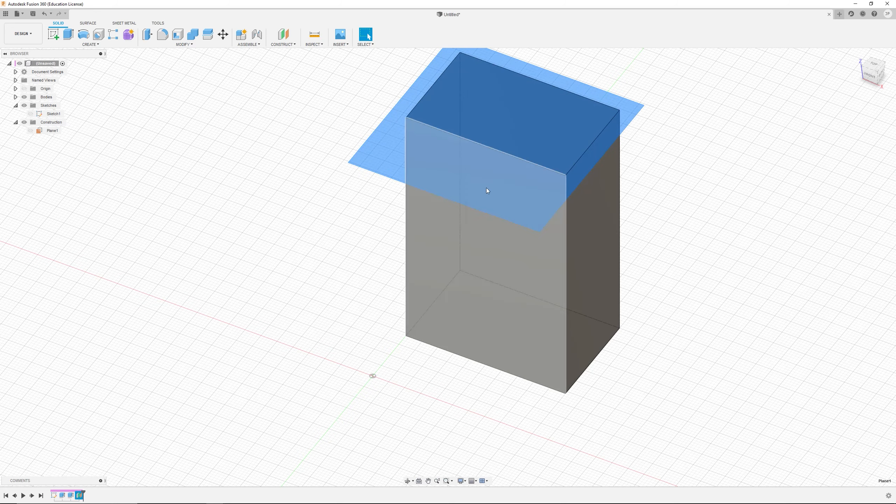
pyautogui.keyDown('shift'); pyautogui.moveTo(480, 113); pyautogui.dragTo(289, 323, button='middle'); pyautogui.keyUp('shift')
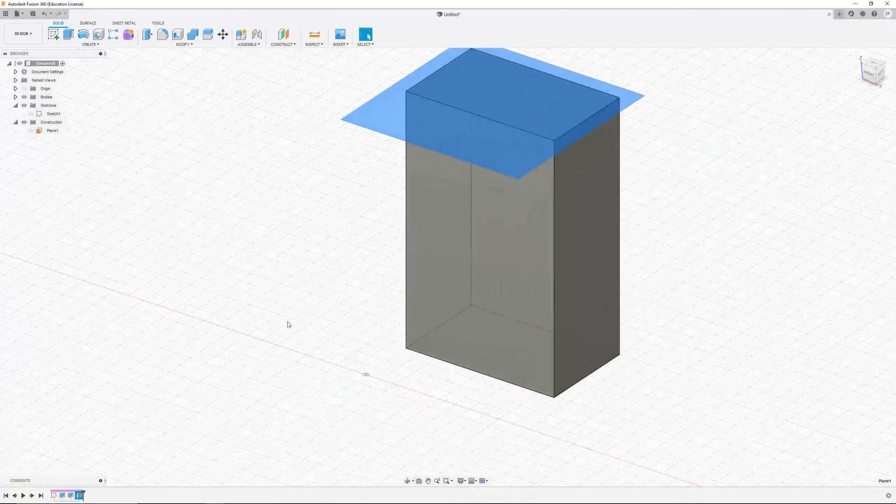
pyautogui.scroll(-3, 498, 122)
pyautogui.keyDown('shift'); pyautogui.moveTo(492, 114); pyautogui.dragTo(483, 132, button='middle'); pyautogui.keyUp('shift')
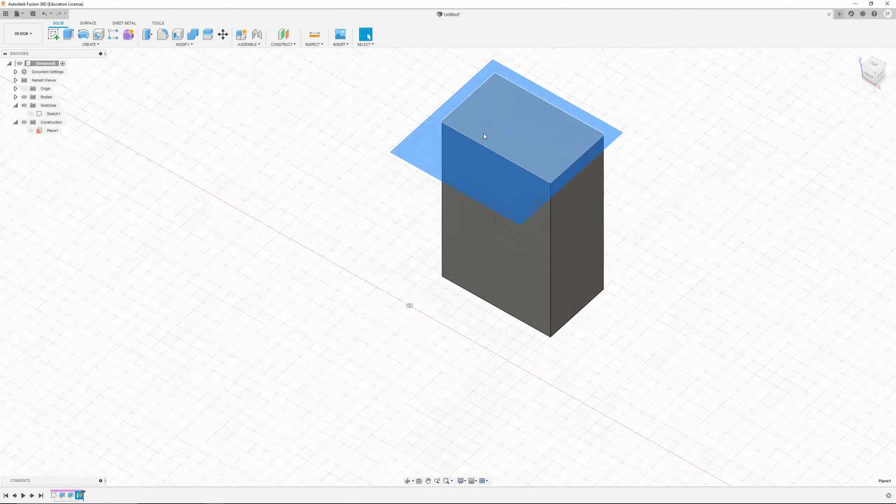
pyautogui.scroll(3, 507, 84)
pyautogui.keyDown('shift'); pyautogui.moveTo(471, 267); pyautogui.dragTo(464, 253, button='middle'); pyautogui.keyUp('shift')
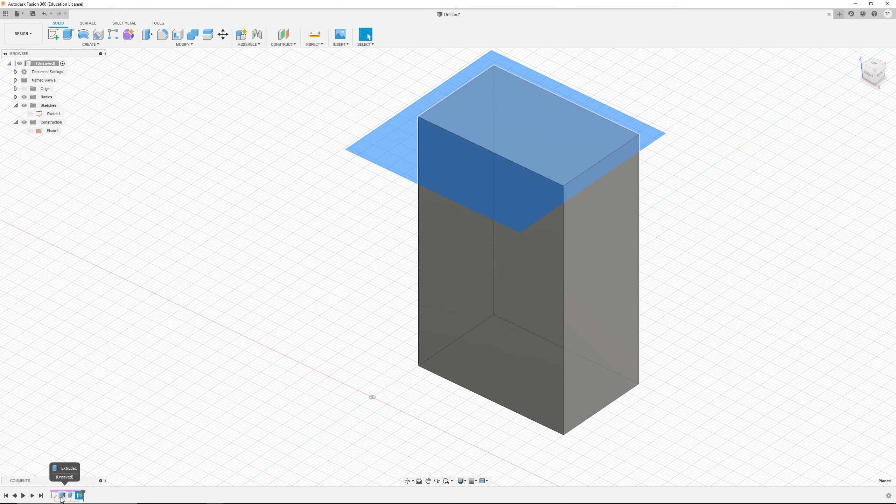
# Step: Edit the first extrusion and set its distance to 50 mm
pyautogui.rightClick(63, 496)
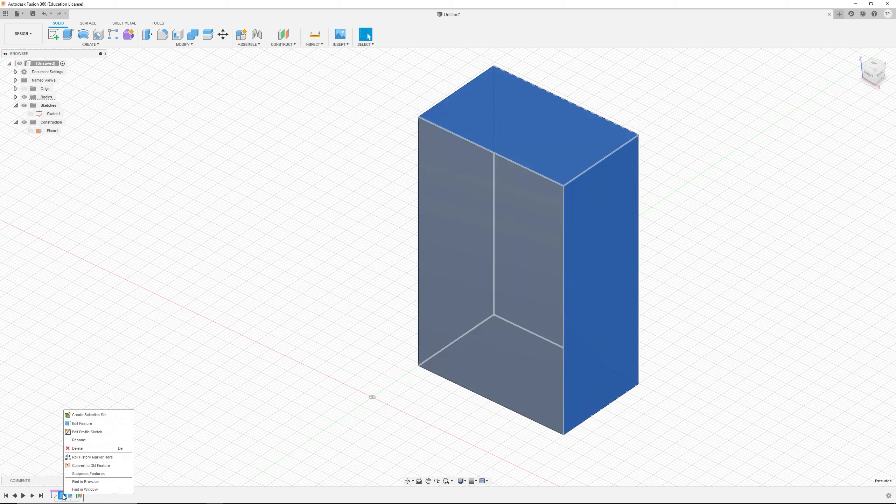
pyautogui.click(82, 423)
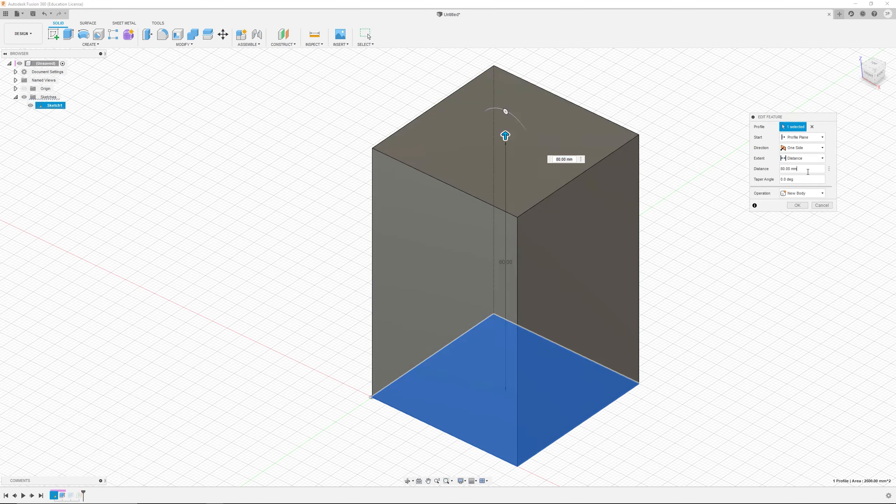
pyautogui.write('50')
pyautogui.press('Return')
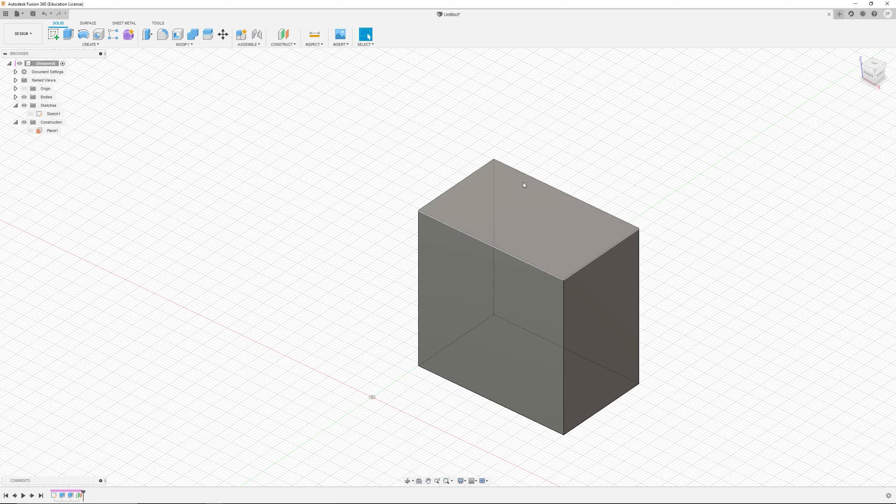
# Step: Edit the cut extrusion, dragging its depth to about 36 mm
pyautogui.rightClick(70, 496)
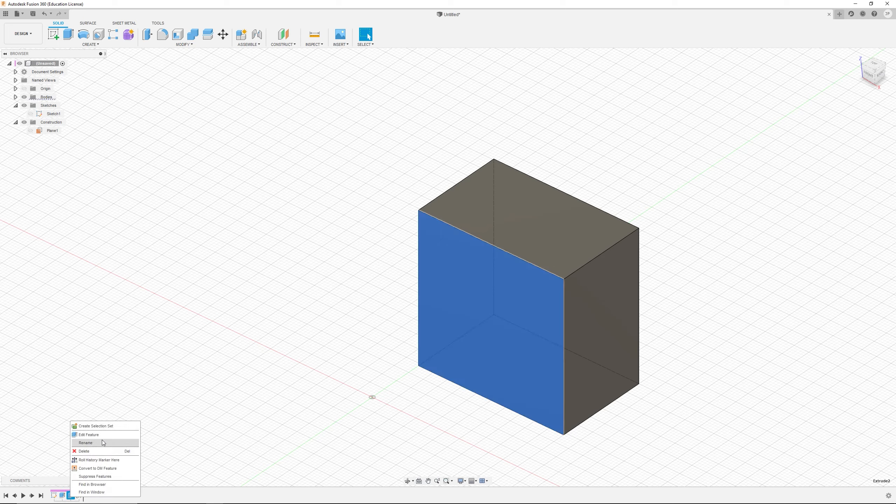
pyautogui.click(97, 435)
pyautogui.moveTo(502, 323); pyautogui.dragTo(540, 286)
pyautogui.click(797, 216)
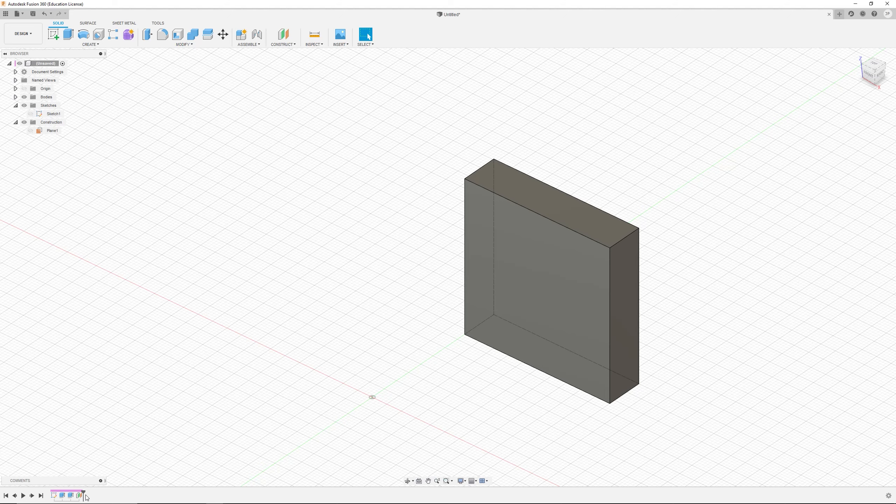
# Step: Try to reshape the base rectangle by dragging its corner in Sketch1, then finish the sketch
pyautogui.rightClick(55, 496)
pyautogui.click(74, 424)
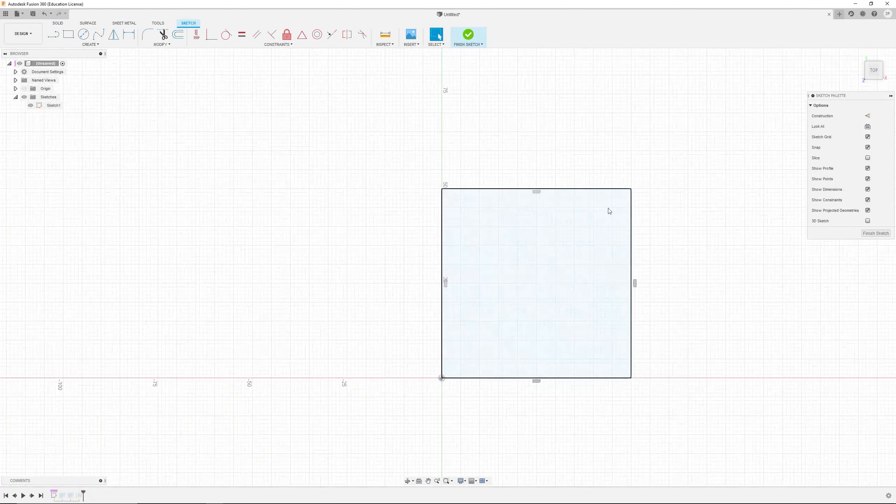
pyautogui.moveTo(630, 189); pyautogui.dragTo(653, 239)
pyautogui.click(872, 234)
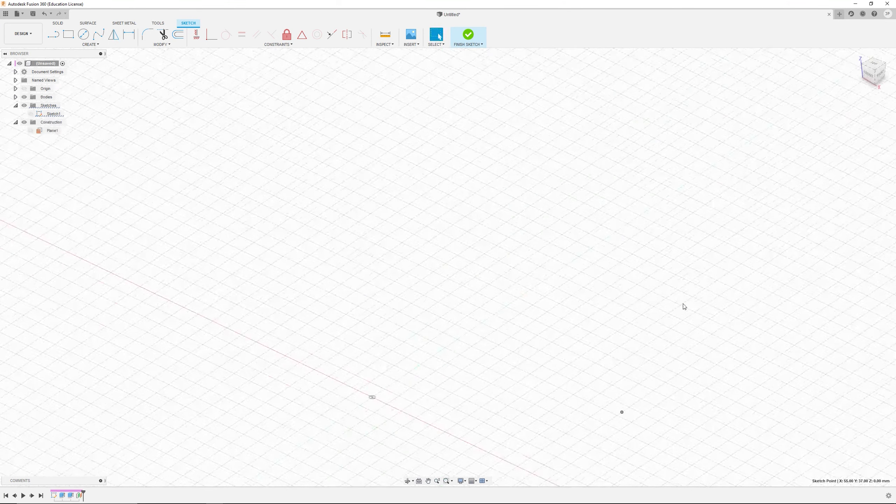
pyautogui.scroll(-3, 663, 413)
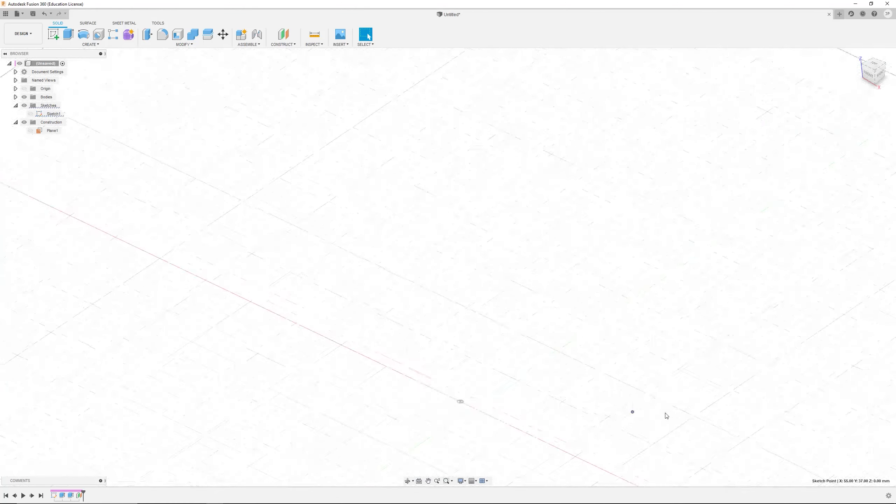
pyautogui.scroll(1, 665, 414)
pyautogui.click(670, 453)
pyautogui.scroll(-1, 513, 408)
pyautogui.scroll(2, 620, 387)
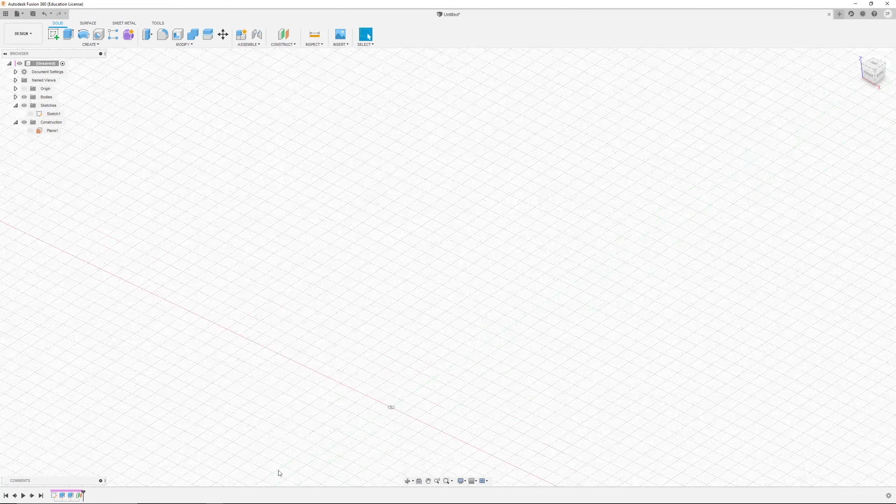
# Step: Edit the cut extrusion and set its depth to 16 mm
pyautogui.moveTo(83, 493); pyautogui.dragTo(83, 496)
pyautogui.rightClick(71, 495)
pyautogui.click(92, 432)
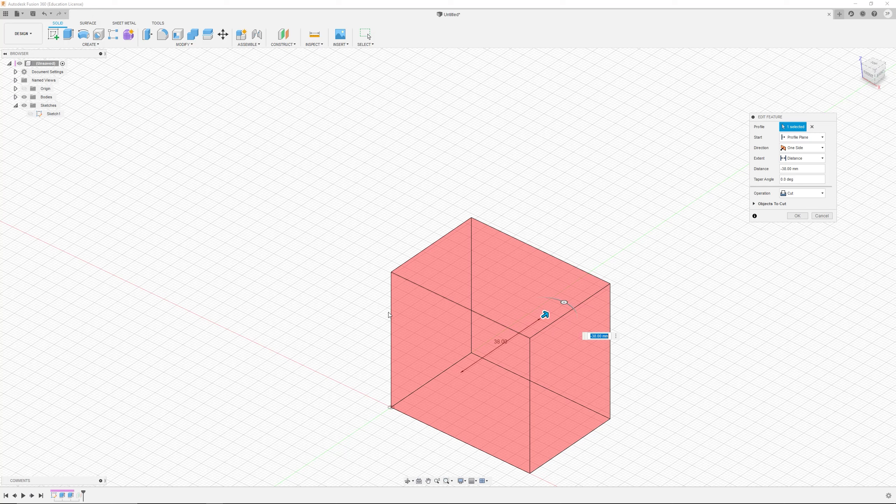
pyautogui.moveTo(550, 317); pyautogui.dragTo(506, 346)
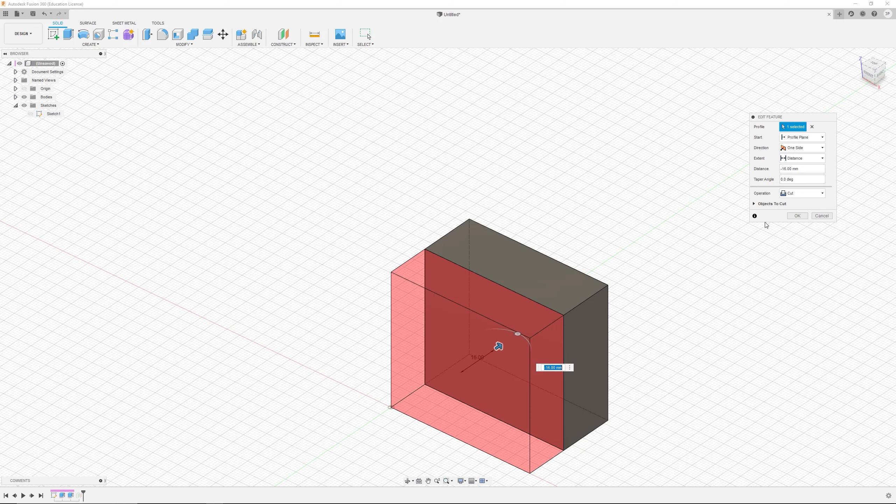
pyautogui.press('Return')
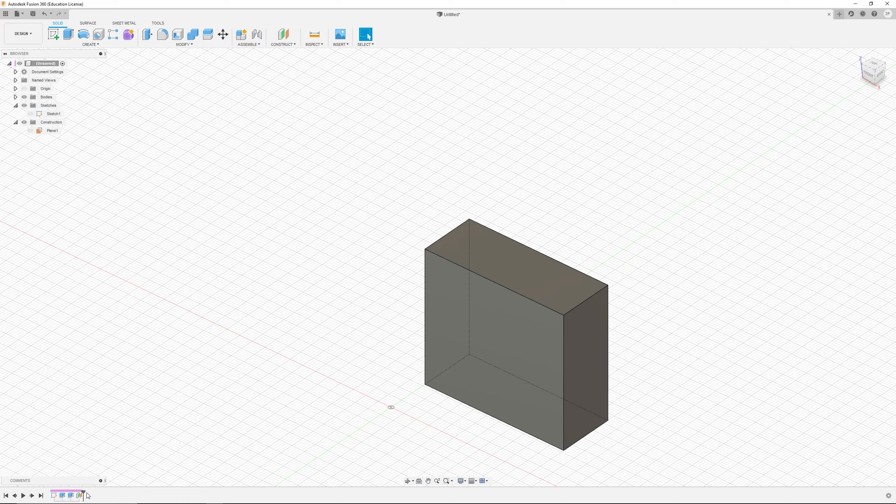
# Step: Select the sketch and cut features on the timeline to see which geometry each one drives
pyautogui.click(54, 495)
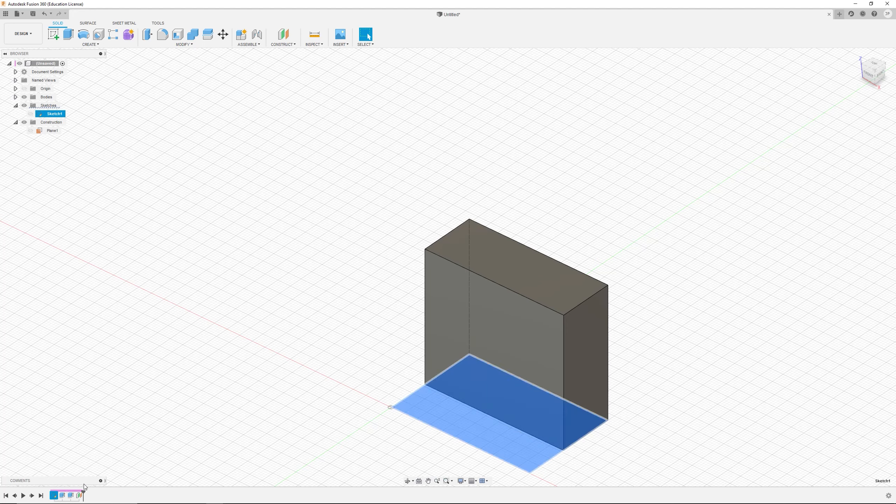
pyautogui.click(71, 495)
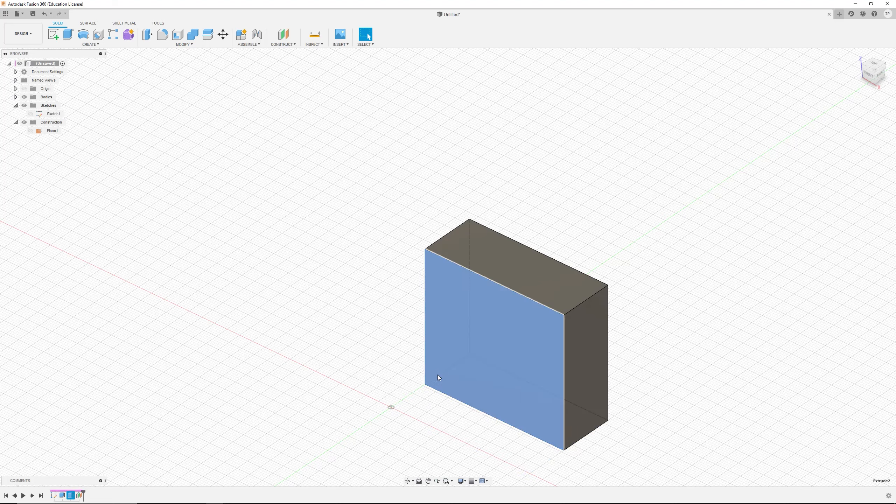
pyautogui.click(54, 495)
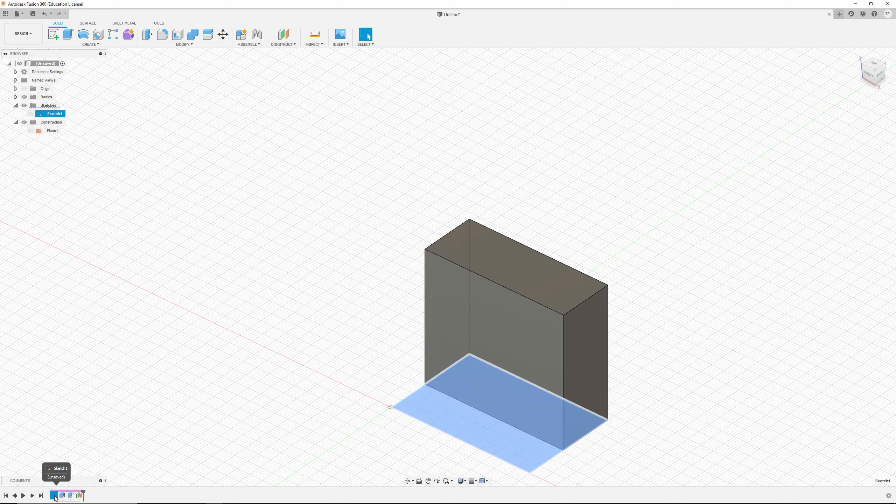
pyautogui.click(70, 495)
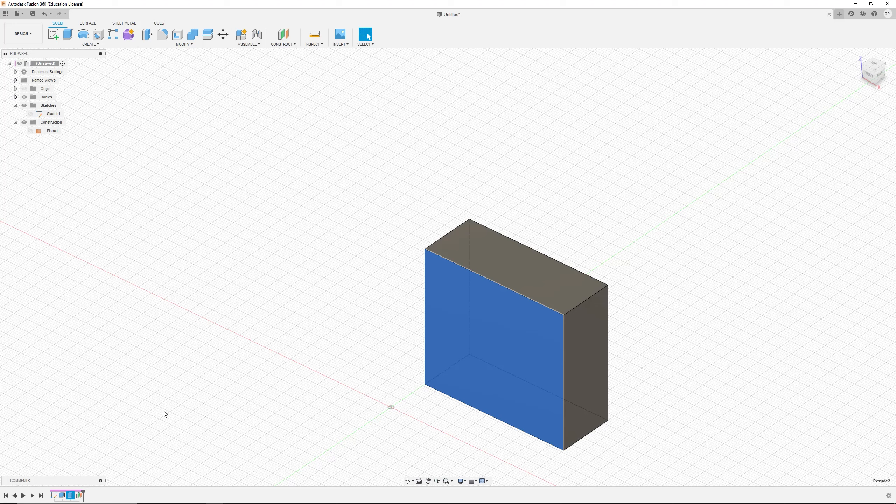
pyautogui.click(172, 448)
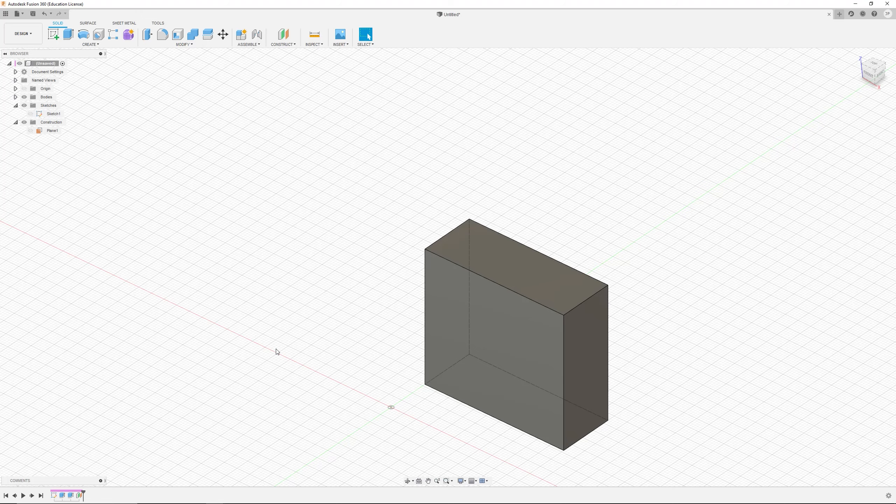
pyautogui.scroll(1, 192, 406)
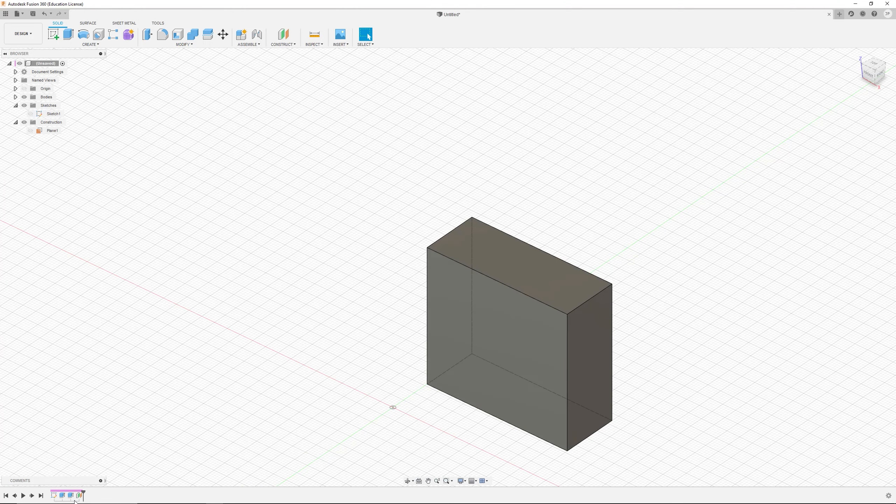
pyautogui.click(54, 494)
pyautogui.click(71, 495)
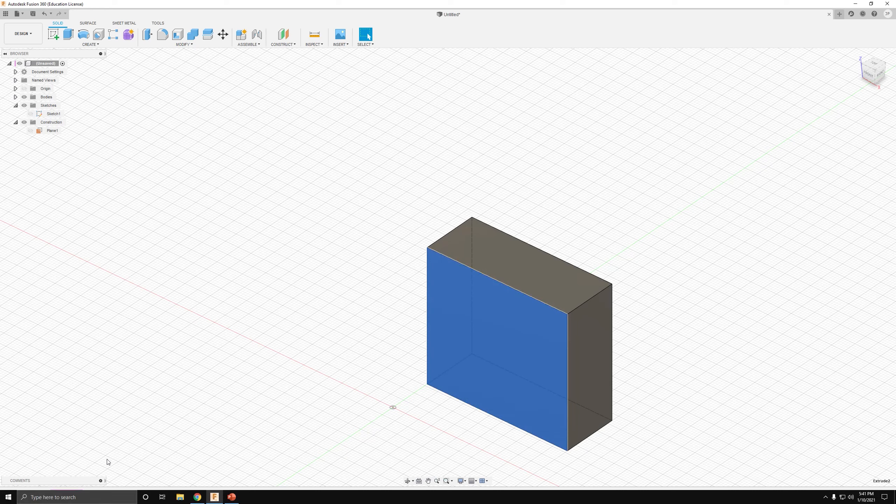
pyautogui.click(247, 407)
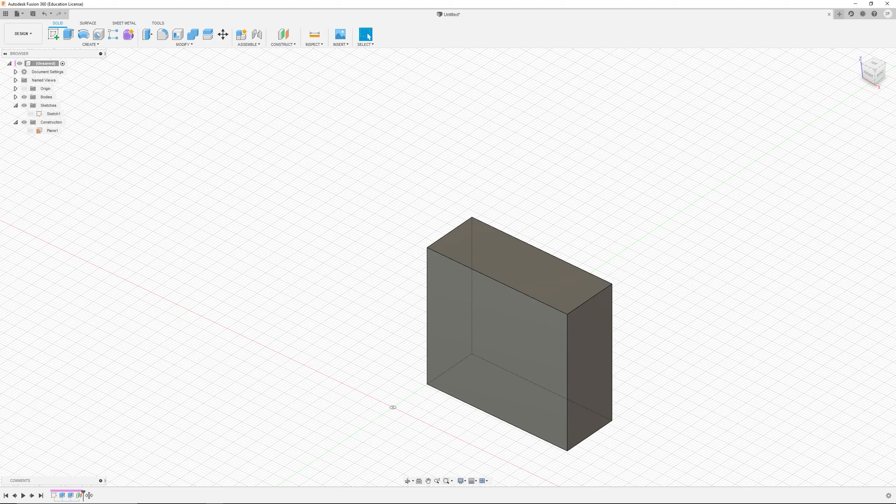
pyautogui.rightClick(71, 496)
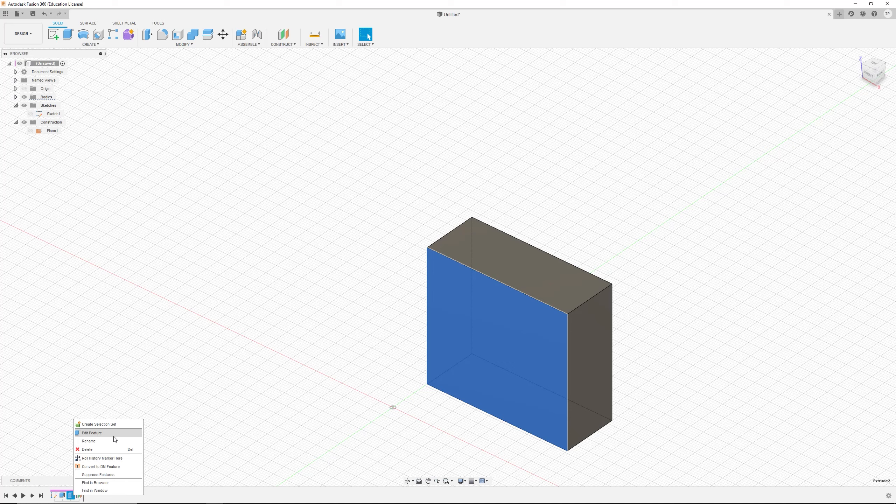
pyautogui.click(215, 442)
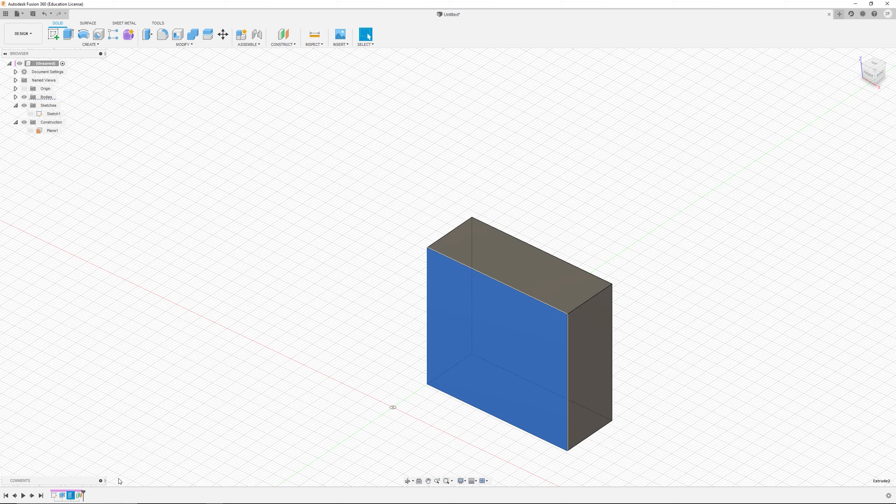
pyautogui.click(151, 442)
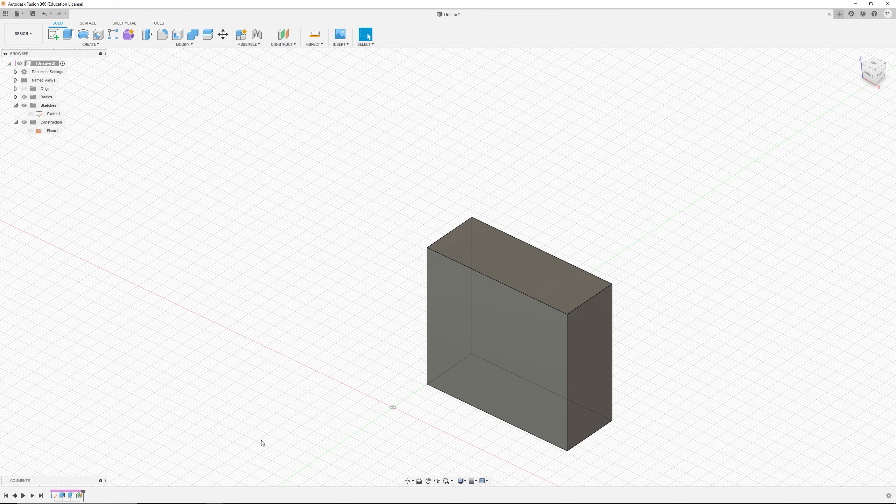
pyautogui.scroll(-3, 455, 420)
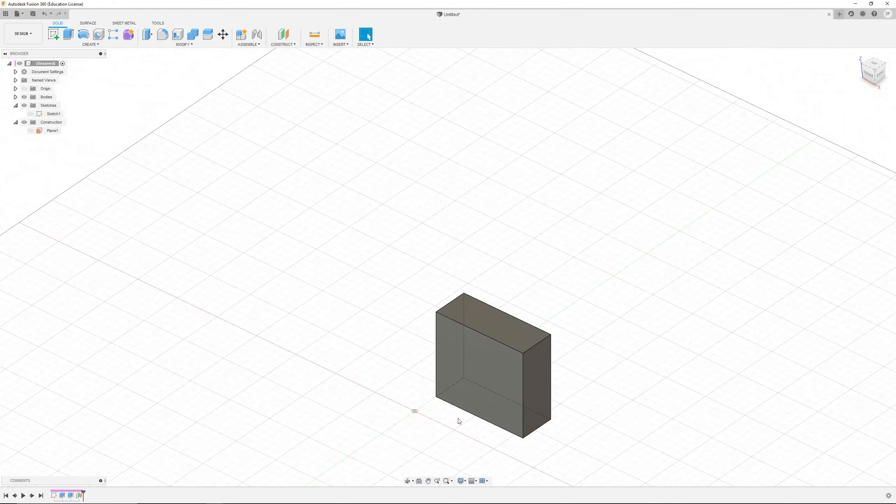
# Step: Edit the first extrusion from the timeline and set its distance to 60 mm
pyautogui.scroll(2, 459, 424)
pyautogui.moveTo(454, 425); pyautogui.dragTo(494, 347, button='middle')
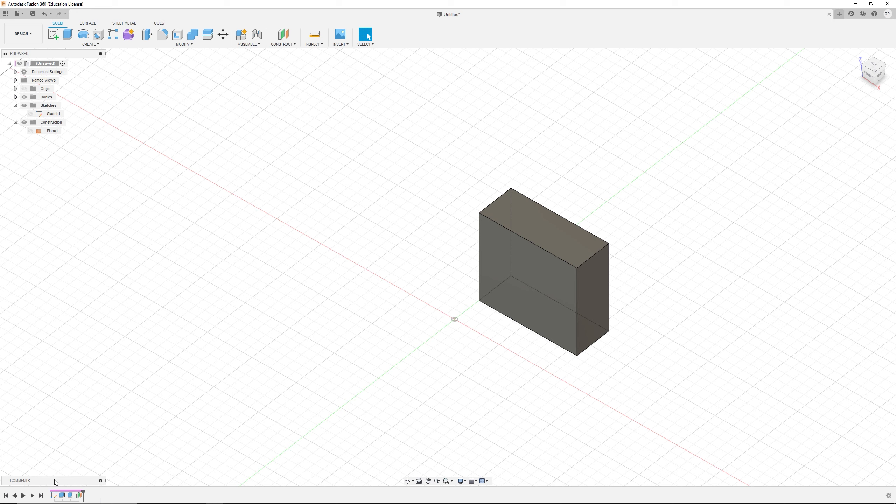
pyautogui.click(62, 495)
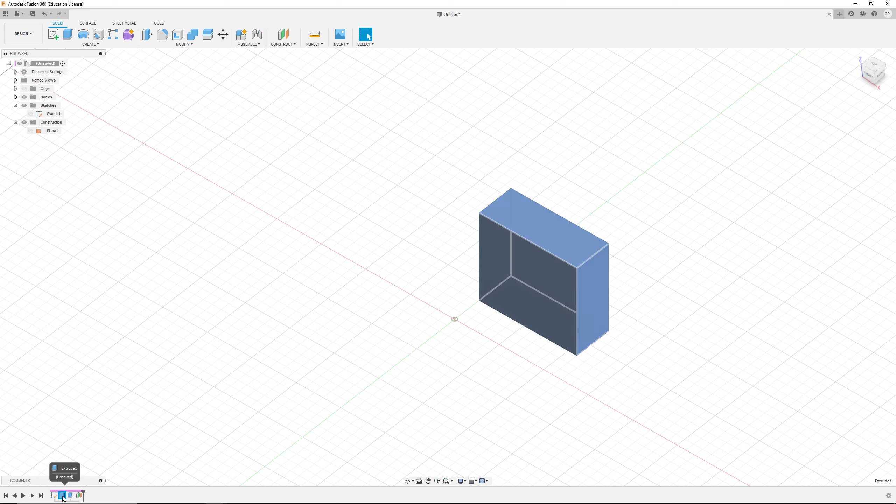
pyautogui.rightClick(62, 495)
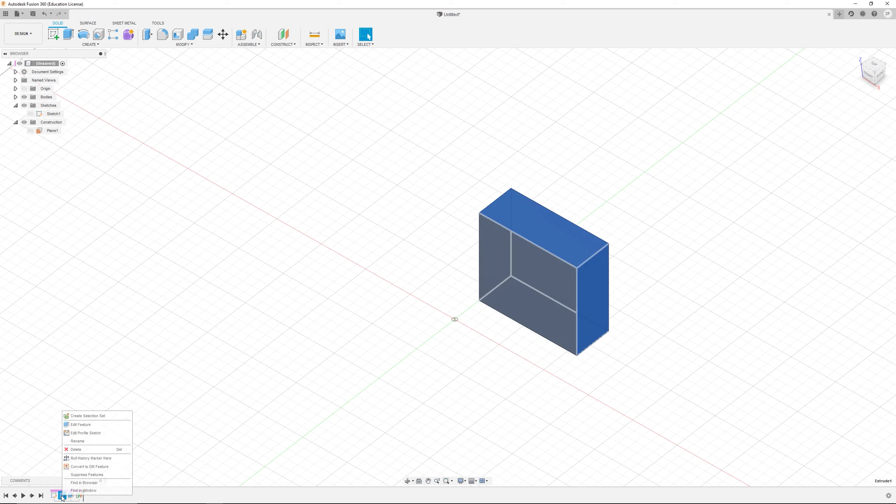
pyautogui.click(85, 425)
pyautogui.moveTo(808, 169); pyautogui.dragTo(738, 175)
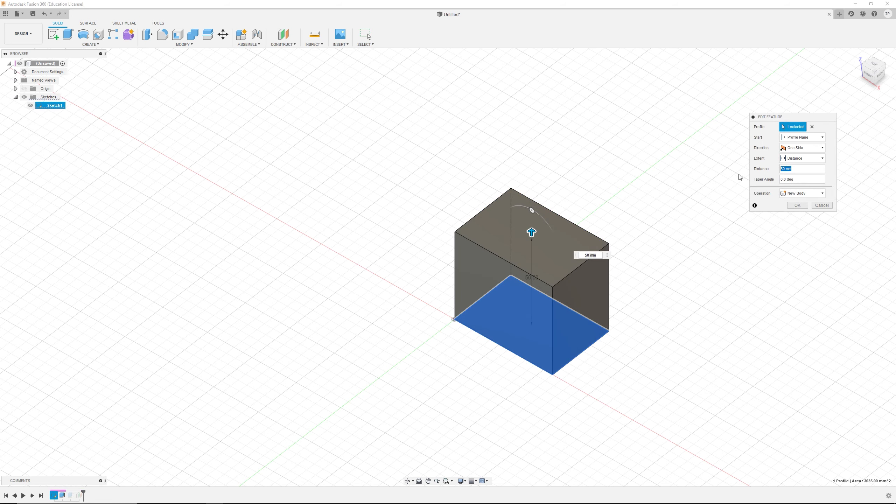
pyautogui.write('60')
pyautogui.press('Return')
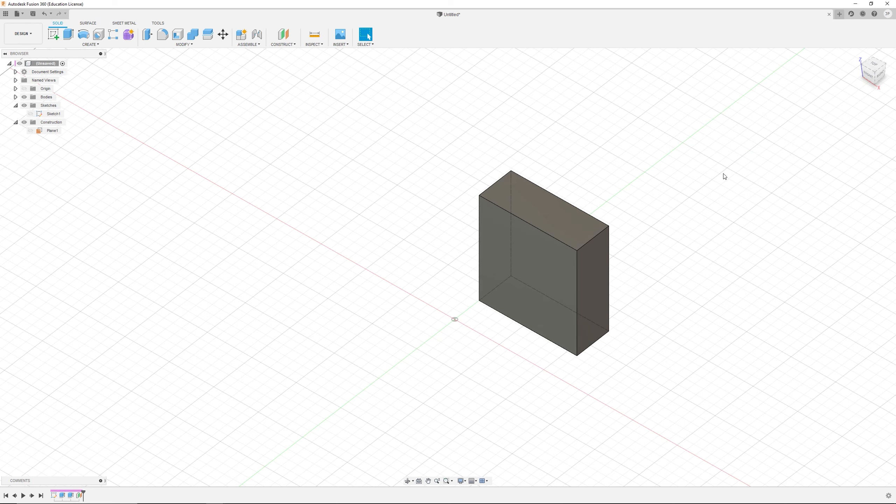
# Step: Orbit and zoom around the box to examine it from different angles
pyautogui.moveTo(529, 320)
pyautogui.keyDown('shift'); pyautogui.mouseDown(button='middle')
pyautogui.moveTo(523, 309)
pyautogui.moveTo(519, 322)
pyautogui.mouseUp(button='middle'); pyautogui.keyUp('shift')
pyautogui.keyDown('shift'); pyautogui.moveTo(612, 294); pyautogui.dragTo(591, 225, button='middle'); pyautogui.keyUp('shift')
pyautogui.scroll(4, 474, 218)
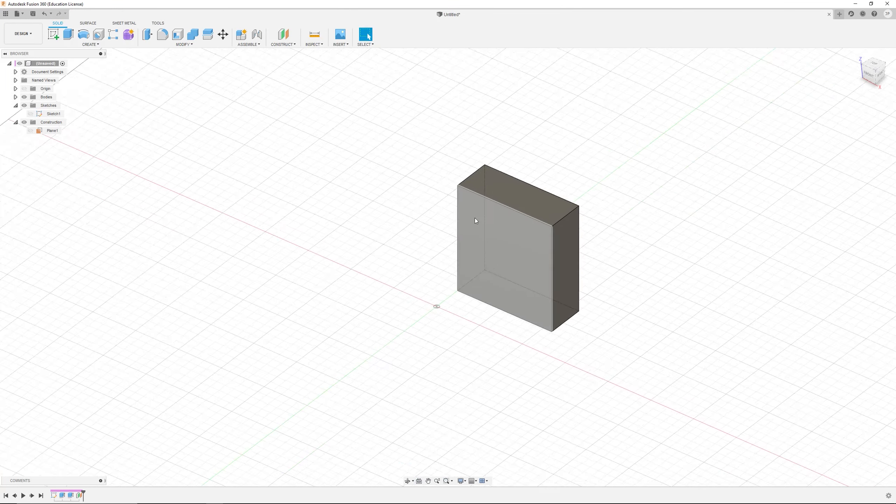
pyautogui.keyDown('shift'); pyautogui.moveTo(512, 277); pyautogui.dragTo(518, 286, button='middle'); pyautogui.keyUp('shift')
pyautogui.scroll(-3, 522, 247)
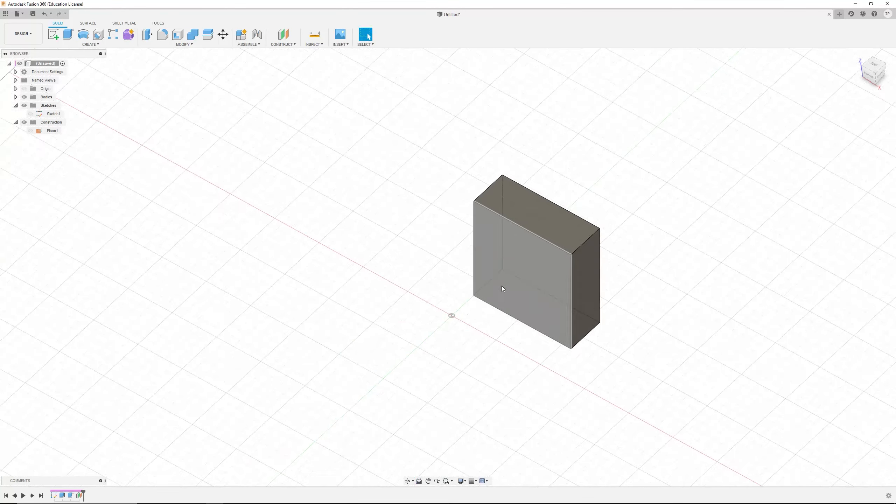
pyautogui.scroll(3, 501, 286)
pyautogui.keyDown('shift'); pyautogui.moveTo(592, 280); pyautogui.dragTo(660, 313, button='middle'); pyautogui.keyUp('shift')
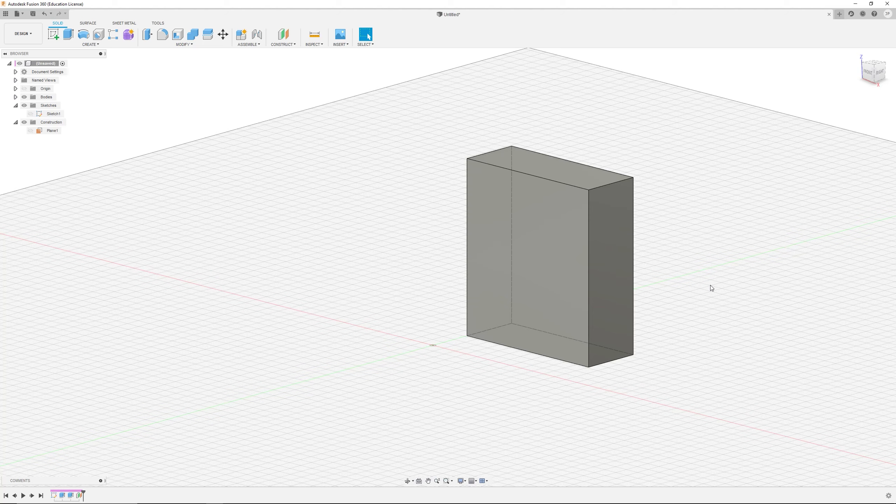
pyautogui.moveTo(666, 272)
pyautogui.keyDown('shift'); pyautogui.mouseDown(button='middle')
pyautogui.moveTo(560, 266)
pyautogui.moveTo(560, 281)
pyautogui.moveTo(577, 226)
pyautogui.moveTo(570, 326)
pyautogui.moveTo(650, 195)
pyautogui.moveTo(617, 287)
pyautogui.moveTo(602, 260)
pyautogui.mouseUp(button='middle'); pyautogui.keyUp('shift')
pyautogui.scroll(-3, 616, 287)
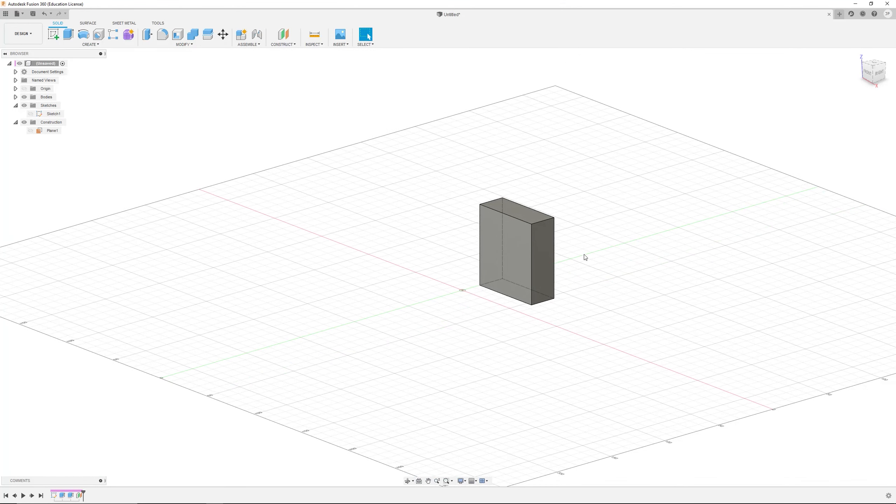
pyautogui.scroll(2, 462, 249)
pyautogui.keyDown('shift'); pyautogui.moveTo(462, 248); pyautogui.dragTo(444, 276, button='middle'); pyautogui.keyUp('shift')
pyautogui.scroll(-2, 451, 308)
pyautogui.scroll(3, 432, 300)
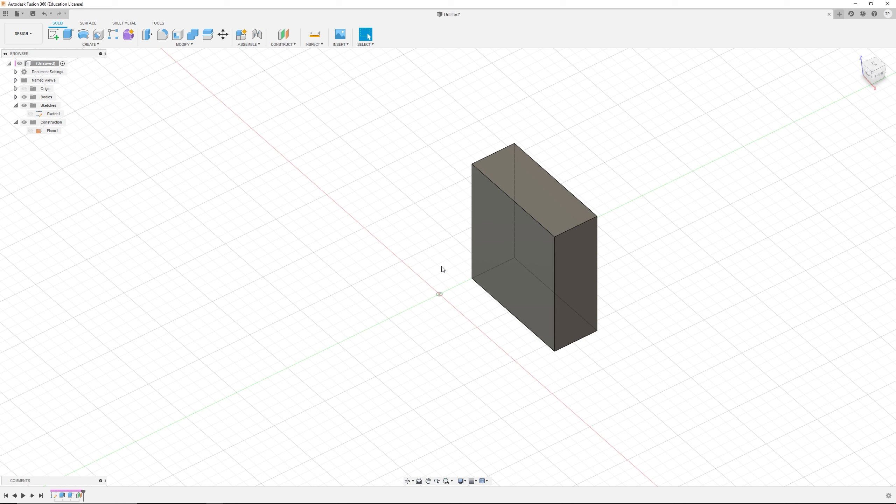
# Step: Rotate the view around the box with the Orbit tool, trying both constrained and free orbit
pyautogui.click(411, 482)
pyautogui.click(413, 480)
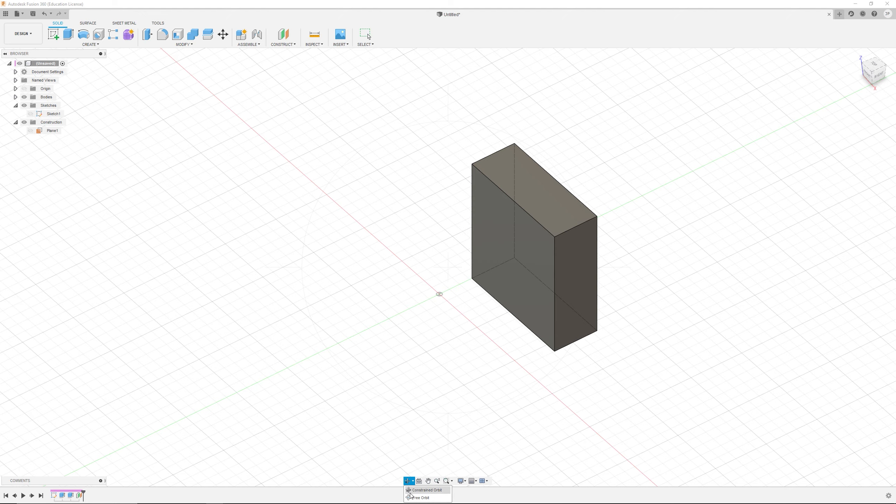
pyautogui.moveTo(541, 365)
pyautogui.mouseDown()
pyautogui.moveTo(530, 345)
pyautogui.moveTo(523, 370)
pyautogui.mouseUp()
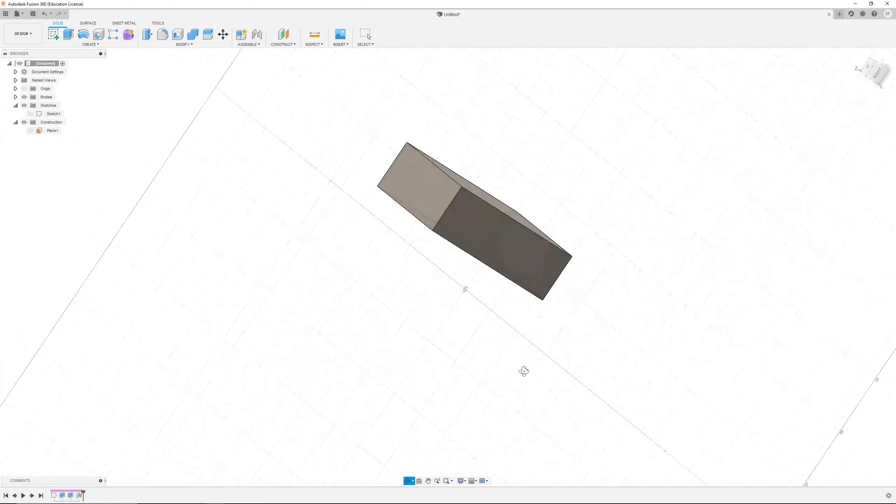
pyautogui.moveTo(586, 376); pyautogui.dragTo(556, 335)
pyautogui.click(414, 481)
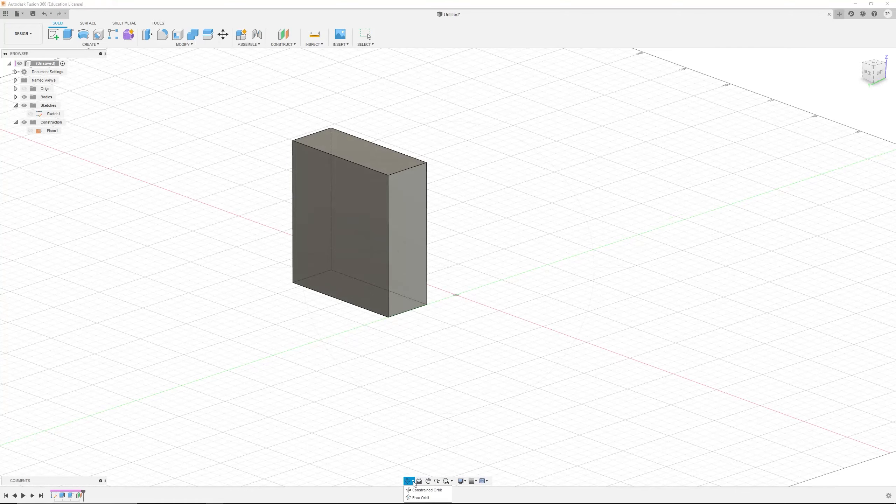
pyautogui.moveTo(511, 374); pyautogui.dragTo(573, 379)
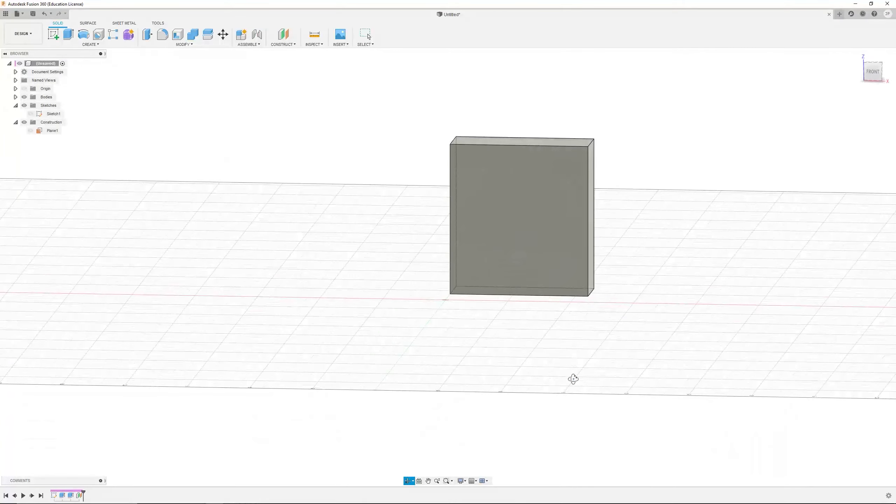
pyautogui.moveTo(522, 267); pyautogui.dragTo(490, 359)
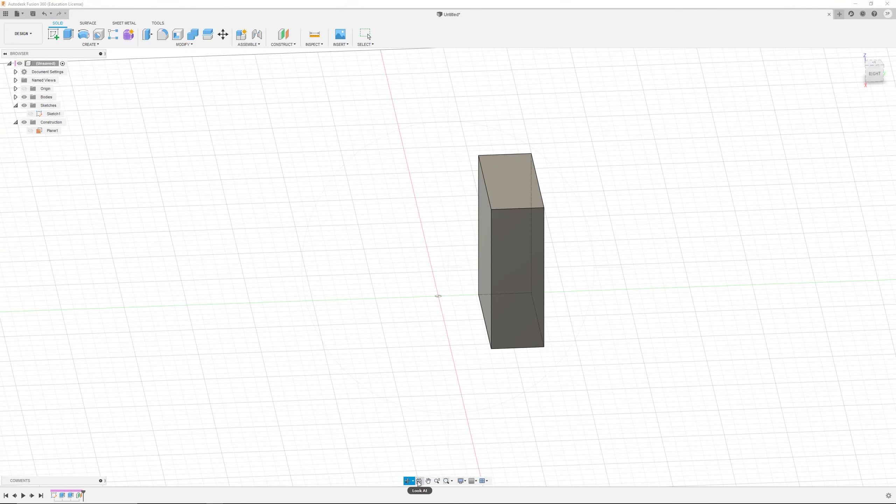
# Step: Use Look At to view the box straight-on, first from the side and then normal to its selected front face
pyautogui.click(418, 482)
pyautogui.click(528, 257)
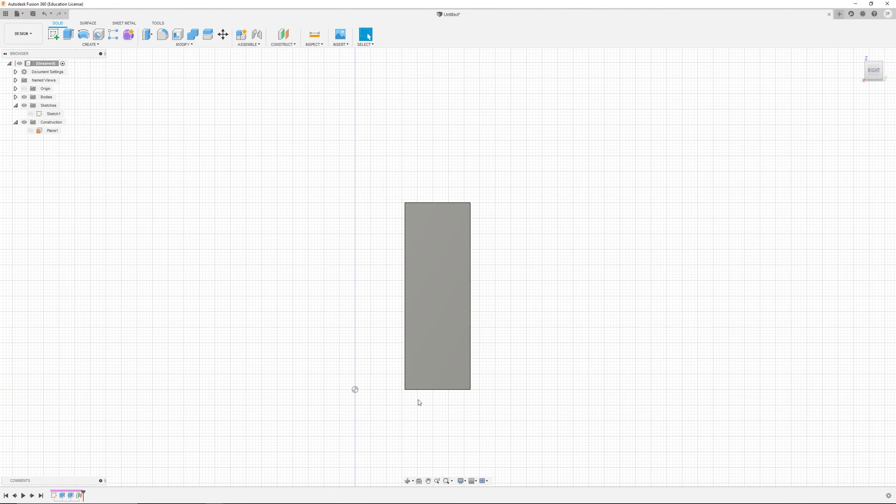
pyautogui.scroll(-3, 441, 266)
pyautogui.keyDown('shift'); pyautogui.moveTo(438, 274); pyautogui.dragTo(442, 276, button='middle'); pyautogui.keyUp('shift')
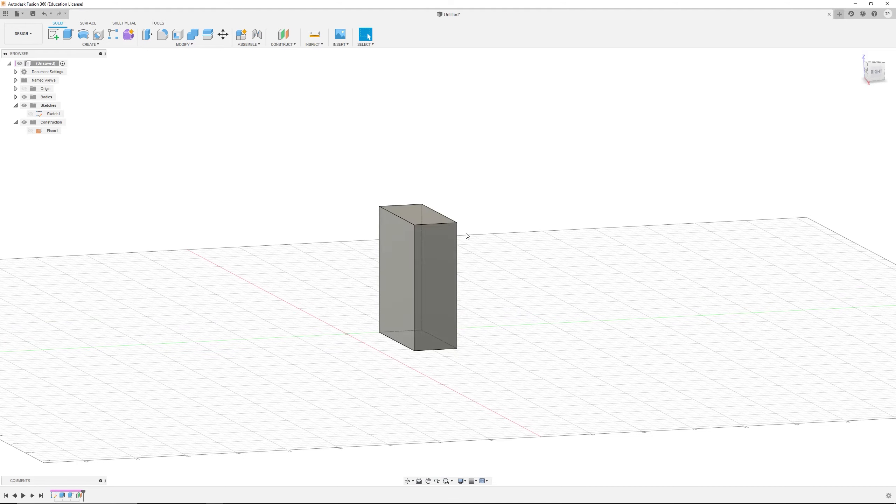
pyautogui.keyDown('shift'); pyautogui.moveTo(433, 327); pyautogui.dragTo(451, 324, button='middle'); pyautogui.keyUp('shift')
pyautogui.click(434, 287)
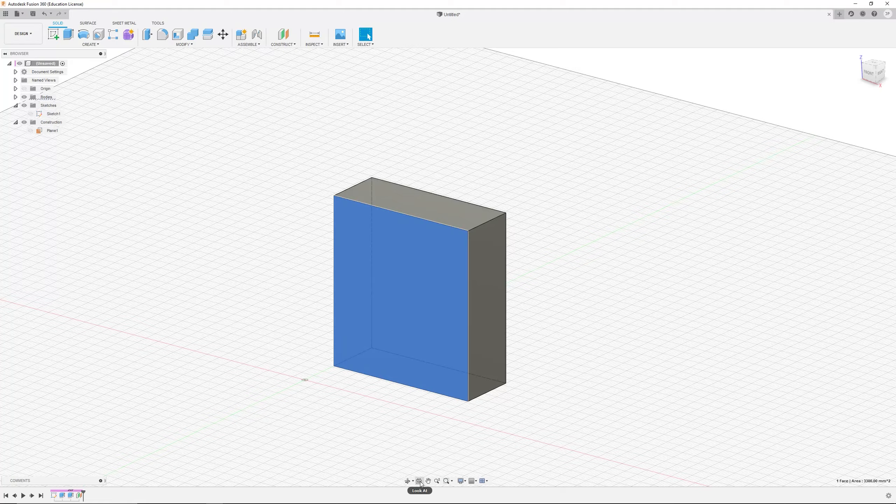
pyautogui.click(420, 481)
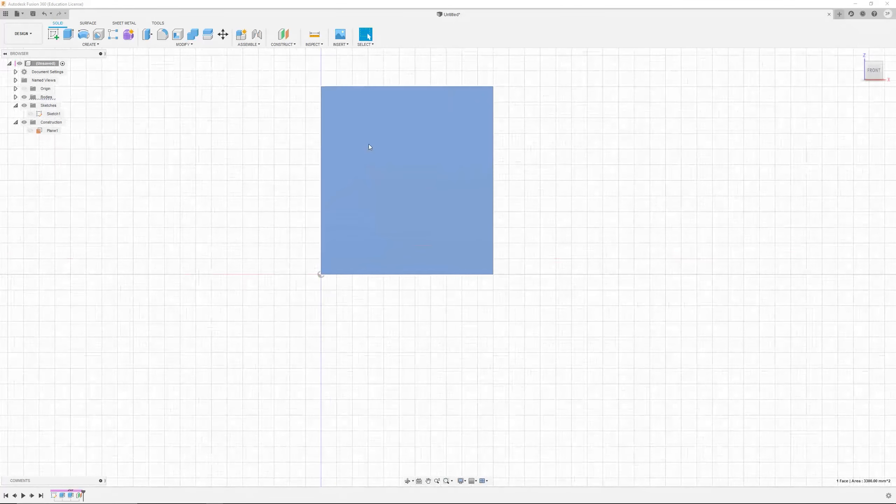
# Step: Pan the view with the Pan tool and magnify the box's top corner with Zoom Window
pyautogui.scroll(2, 335, 85)
pyautogui.scroll(-3, 561, 250)
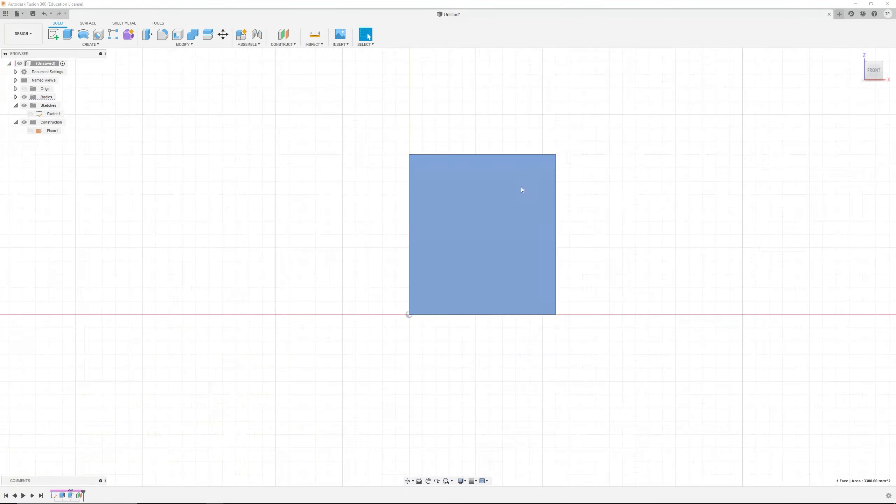
pyautogui.scroll(-2, 577, 200)
pyautogui.keyDown('shift'); pyautogui.moveTo(577, 200); pyautogui.dragTo(549, 215, button='middle'); pyautogui.keyUp('shift')
pyautogui.scroll(-3, 661, 257)
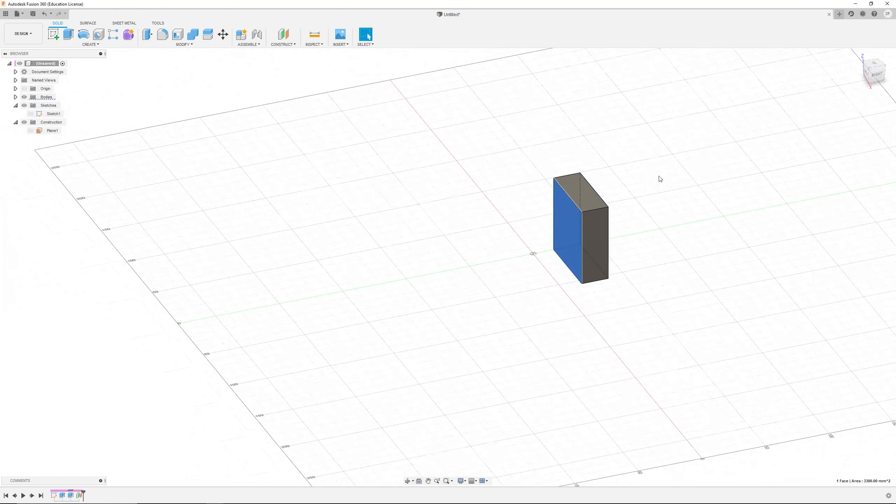
pyautogui.scroll(2, 659, 179)
pyautogui.click(428, 481)
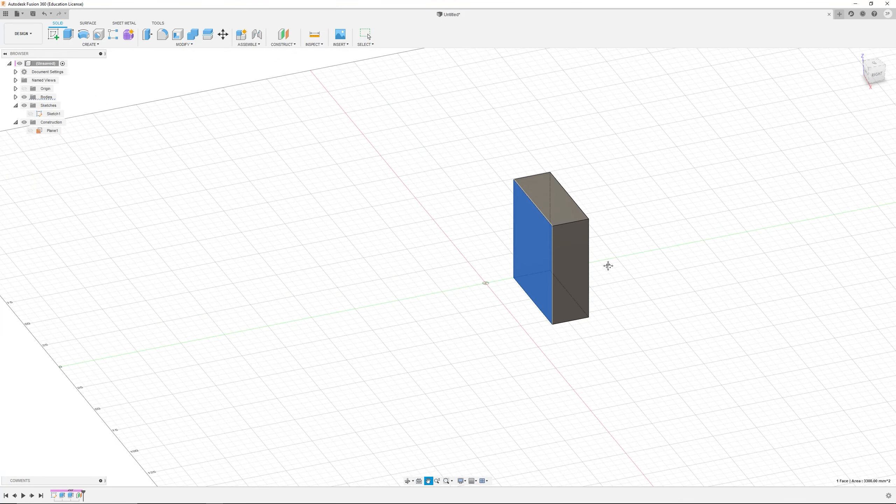
pyautogui.moveTo(634, 269); pyautogui.dragTo(474, 307)
pyautogui.click(438, 480)
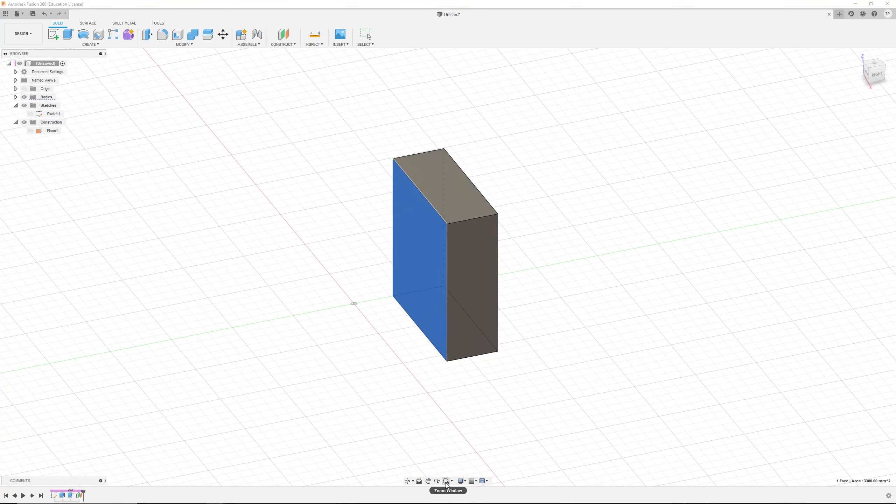
pyautogui.moveTo(356, 139); pyautogui.dragTo(527, 272)
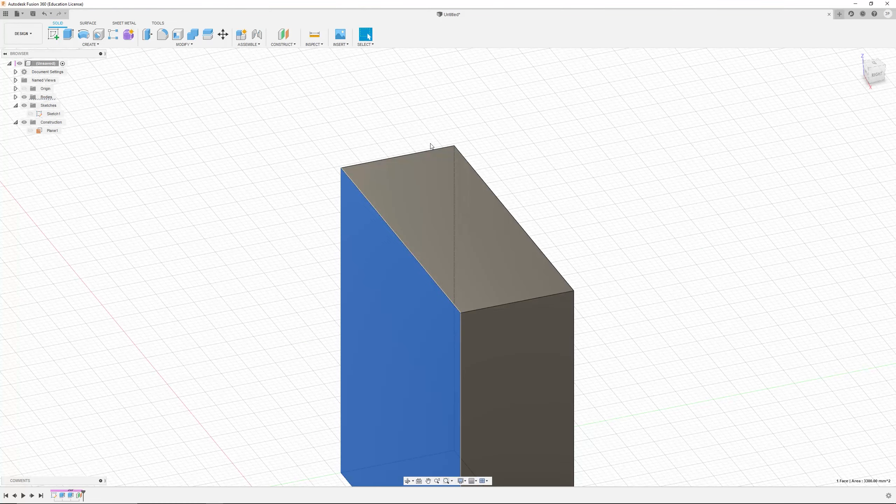
pyautogui.moveTo(418, 134); pyautogui.dragTo(472, 164)
# Step: Zoom, pan and orbit around the box to bring it back to an overall view
pyautogui.click(447, 481)
pyautogui.scroll(-8, 382, 255)
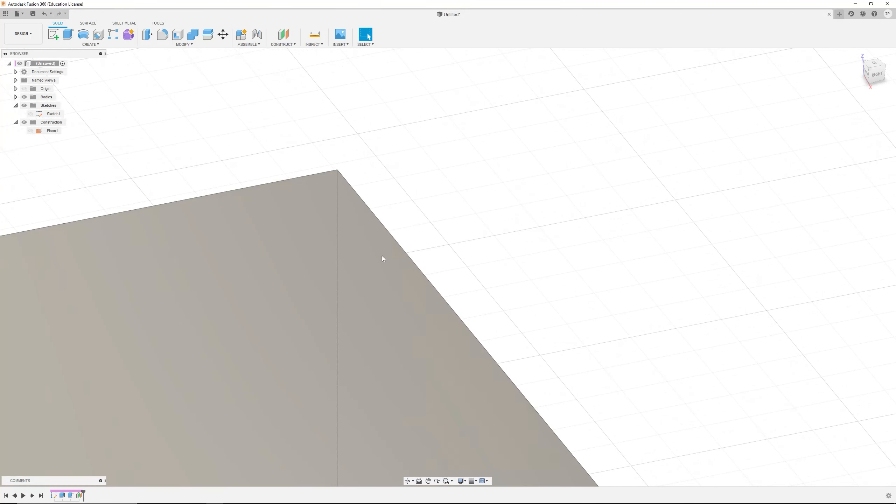
pyautogui.scroll(-4, 372, 441)
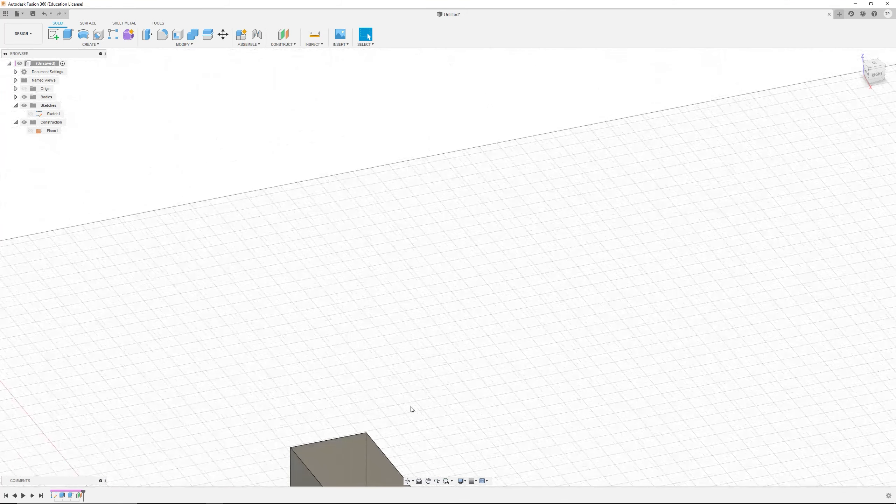
pyautogui.moveTo(423, 400); pyautogui.dragTo(538, 152, button='middle')
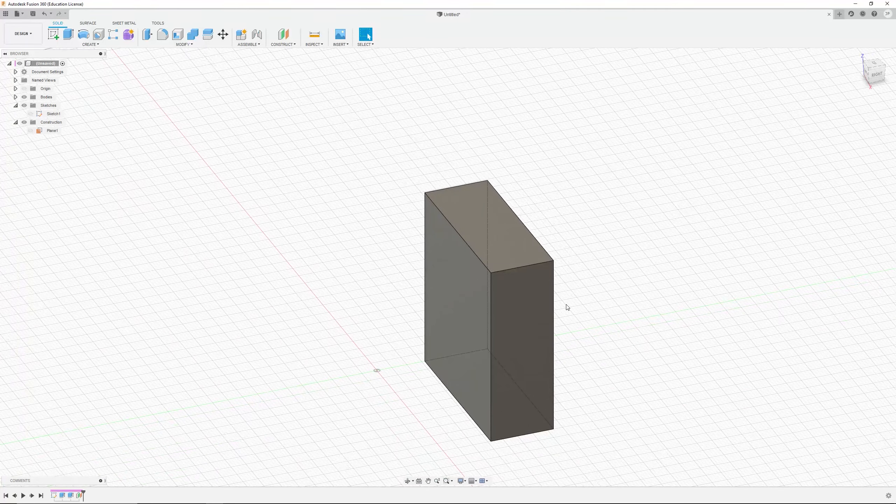
pyautogui.scroll(-4, 564, 306)
pyautogui.scroll(8, 564, 305)
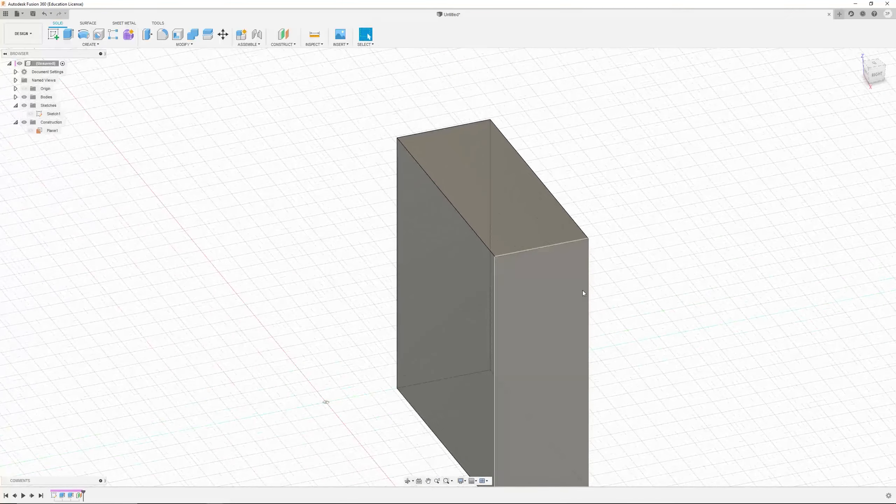
pyautogui.moveTo(566, 265)
pyautogui.keyDown('shift'); pyautogui.mouseDown(button='middle')
pyautogui.moveTo(585, 265)
pyautogui.moveTo(570, 261)
pyautogui.moveTo(577, 271)
pyautogui.mouseUp(button='middle'); pyautogui.keyUp('shift')
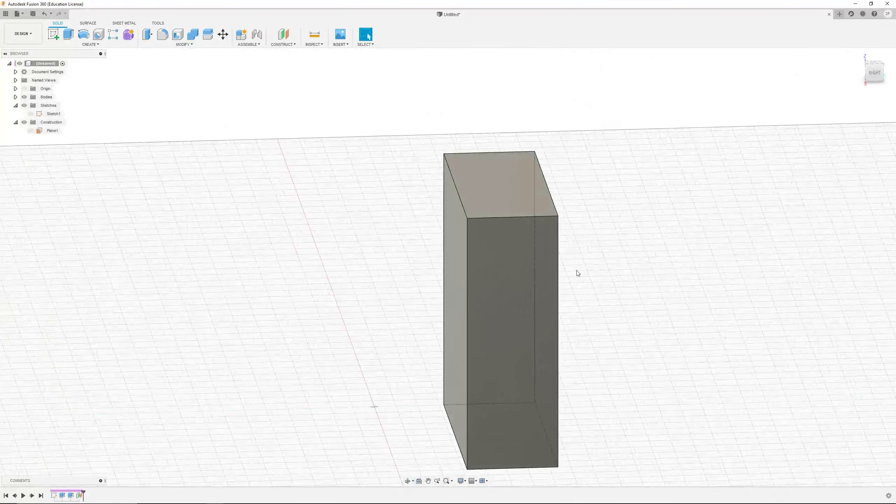
pyautogui.moveTo(614, 301)
pyautogui.keyDown('shift'); pyautogui.mouseDown(button='middle')
pyautogui.moveTo(642, 304)
pyautogui.moveTo(584, 293)
pyautogui.moveTo(602, 302)
pyautogui.mouseUp(button='middle'); pyautogui.keyUp('shift')
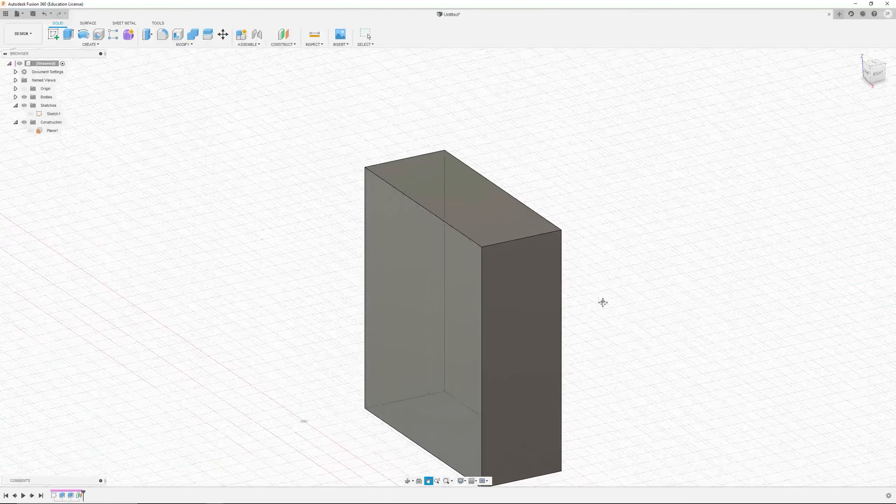
pyautogui.scroll(3, 473, 228)
pyautogui.scroll(-2, 486, 272)
pyautogui.scroll(5, 469, 275)
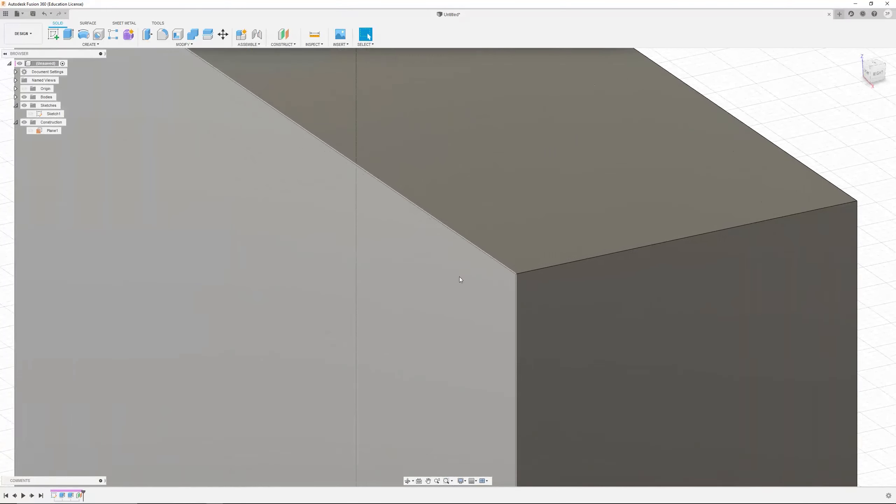
pyautogui.scroll(-6, 458, 279)
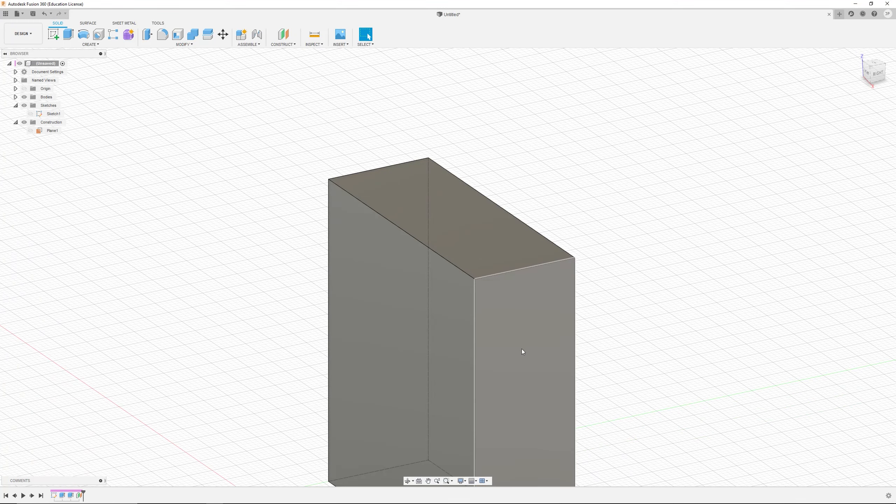
pyautogui.scroll(-5, 456, 373)
pyautogui.scroll(2, 460, 398)
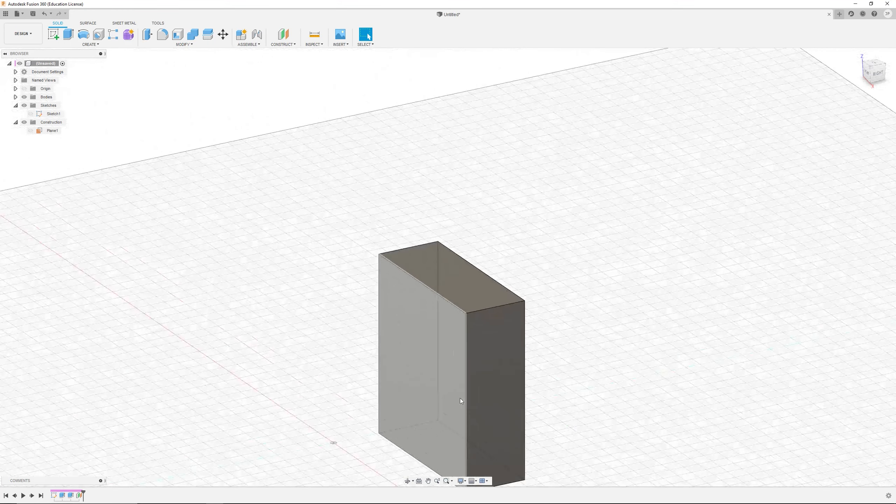
pyautogui.click(428, 481)
pyautogui.moveTo(536, 392); pyautogui.dragTo(608, 316)
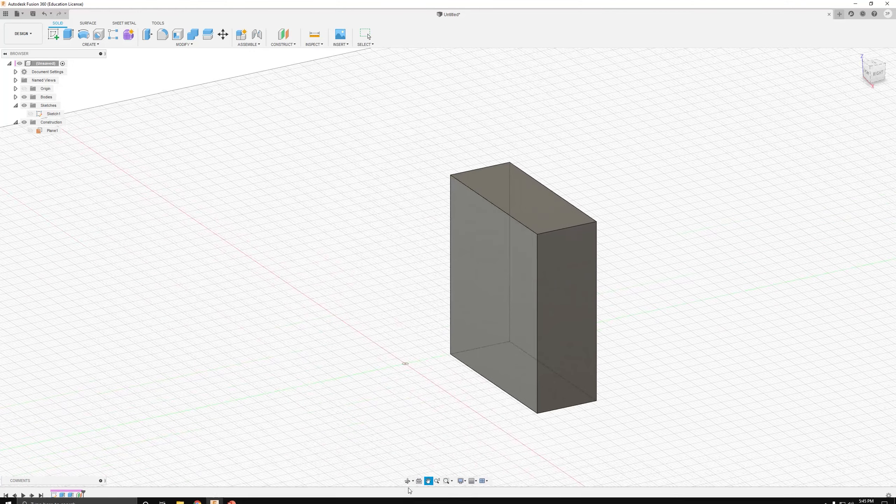
pyautogui.click(407, 481)
pyautogui.moveTo(605, 388); pyautogui.dragTo(483, 416)
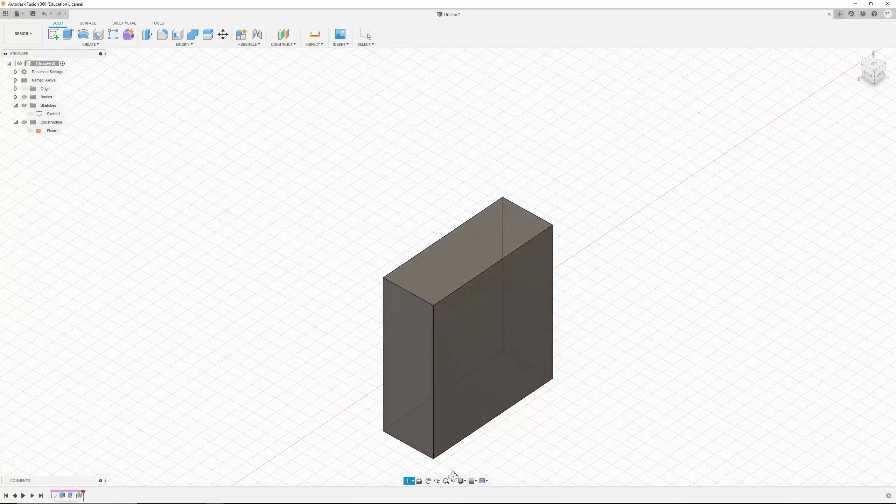
# Step: Zoom into the box with the Zoom tool, zoom back out and reorient the view
pyautogui.click(437, 481)
pyautogui.moveTo(463, 291); pyautogui.dragTo(478, 338)
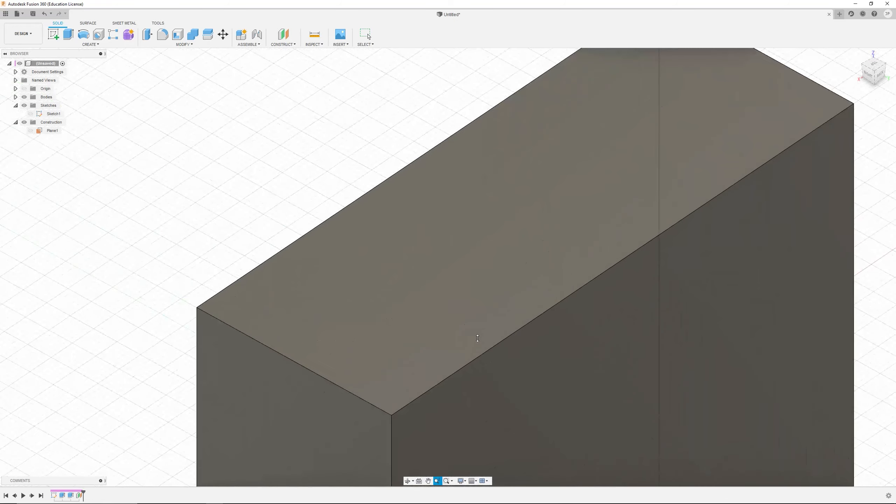
pyautogui.scroll(-10, 555, 339)
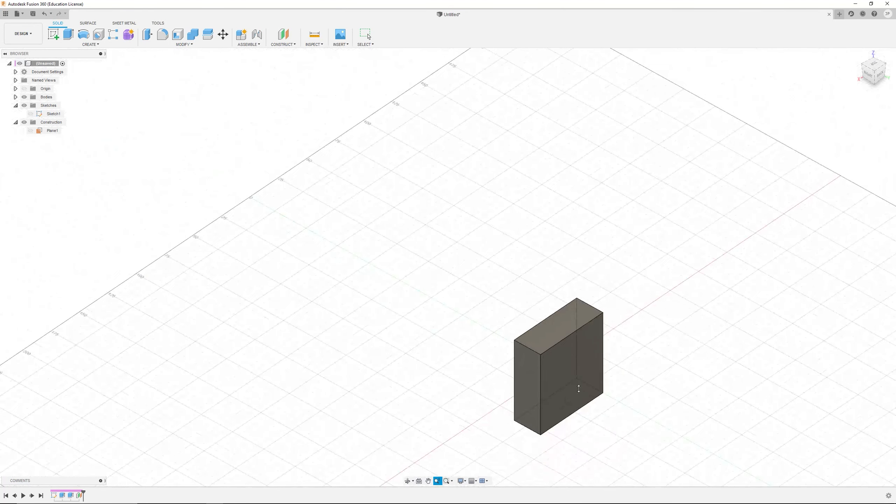
pyautogui.press('Escape')
pyautogui.keyDown('shift'); pyautogui.moveTo(546, 380); pyautogui.dragTo(594, 383, button='middle'); pyautogui.keyUp('shift')
pyautogui.moveTo(627, 416); pyautogui.dragTo(526, 292, button='middle')
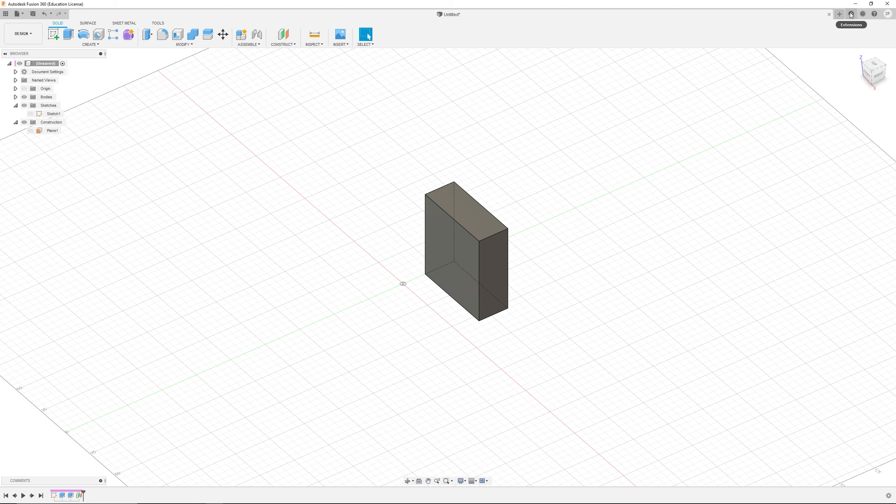
# Step: Open Preferences and set the Pan, Zoom, Orbit shortcuts to Fusion
pyautogui.click(17, 13)
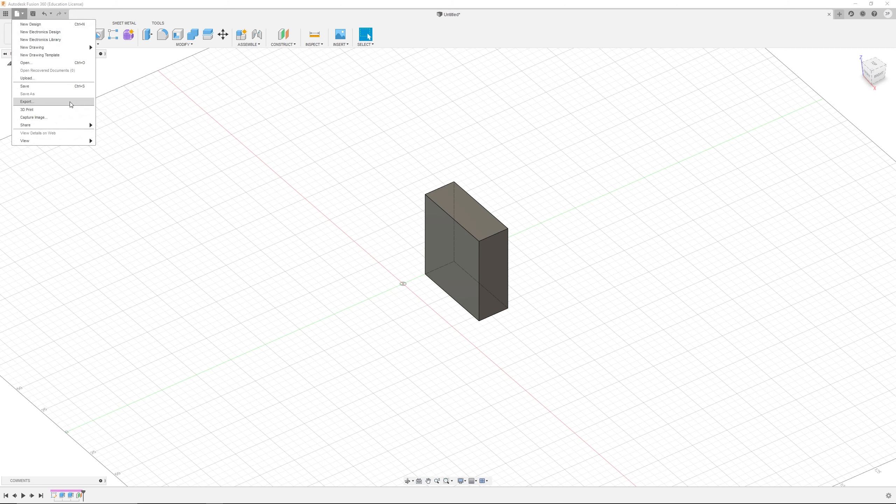
pyautogui.click(114, 18)
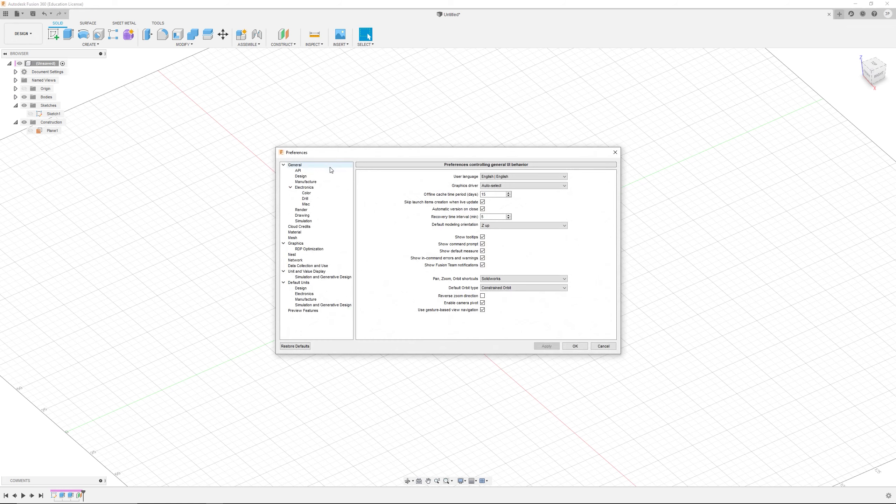
pyautogui.click(318, 167)
pyautogui.click(492, 279)
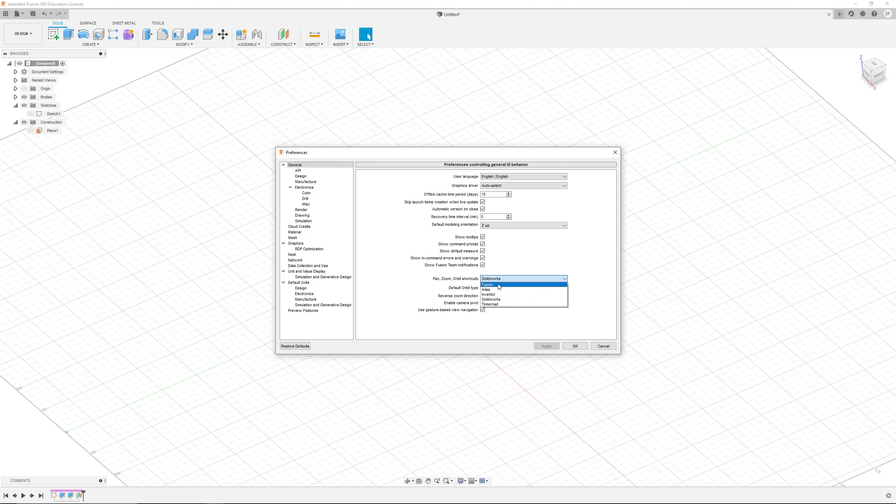
pyautogui.click(499, 285)
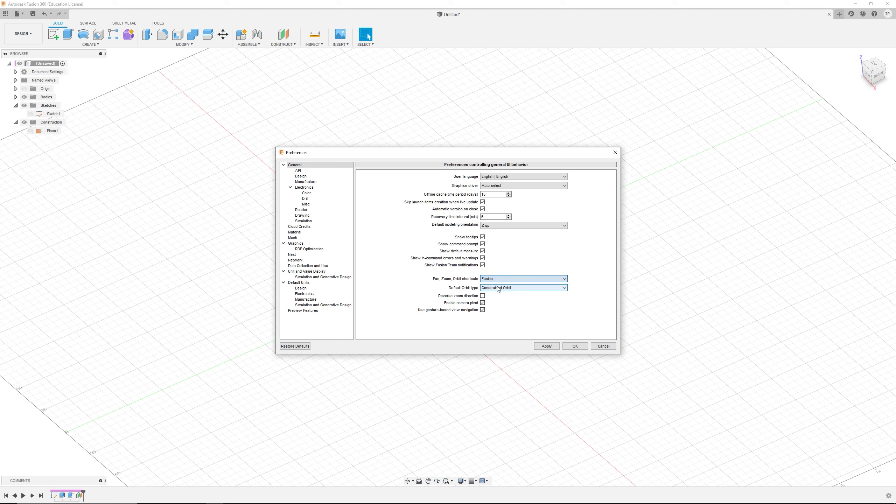
pyautogui.click(578, 346)
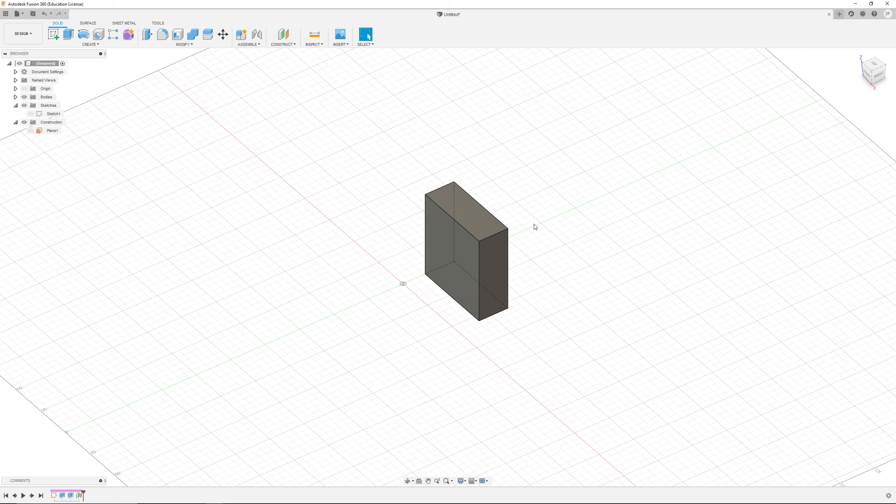
# Step: Try navigating the view with the mouse using the Fusion shortcuts
pyautogui.moveTo(556, 259); pyautogui.dragTo(604, 308)
pyautogui.moveTo(541, 229); pyautogui.dragTo(480, 222)
pyautogui.moveTo(364, 151); pyautogui.dragTo(563, 338)
pyautogui.moveTo(614, 368); pyautogui.dragTo(352, 156)
pyautogui.moveTo(339, 149); pyautogui.dragTo(557, 325)
pyautogui.moveTo(614, 360); pyautogui.dragTo(427, 195)
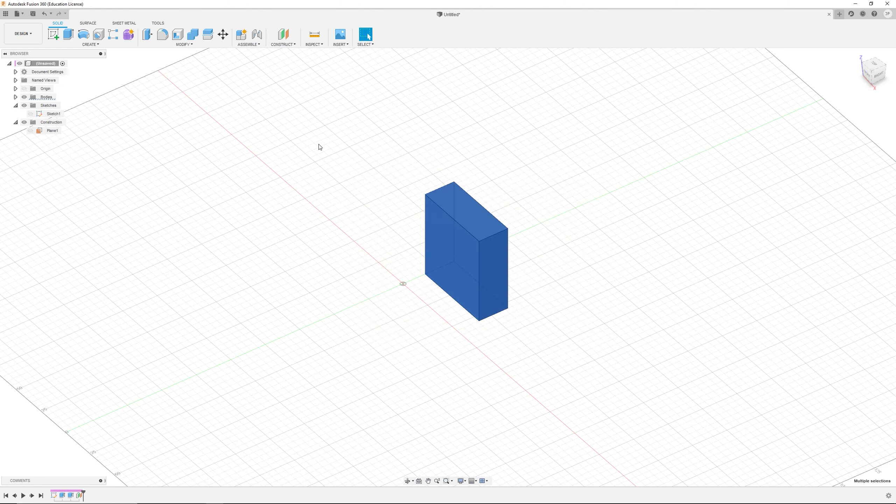
pyautogui.moveTo(318, 143)
pyautogui.mouseDown()
pyautogui.moveTo(518, 317)
pyautogui.moveTo(595, 372)
pyautogui.moveTo(612, 373)
pyautogui.moveTo(441, 231)
pyautogui.moveTo(317, 148)
pyautogui.mouseUp()
pyautogui.click(339, 153)
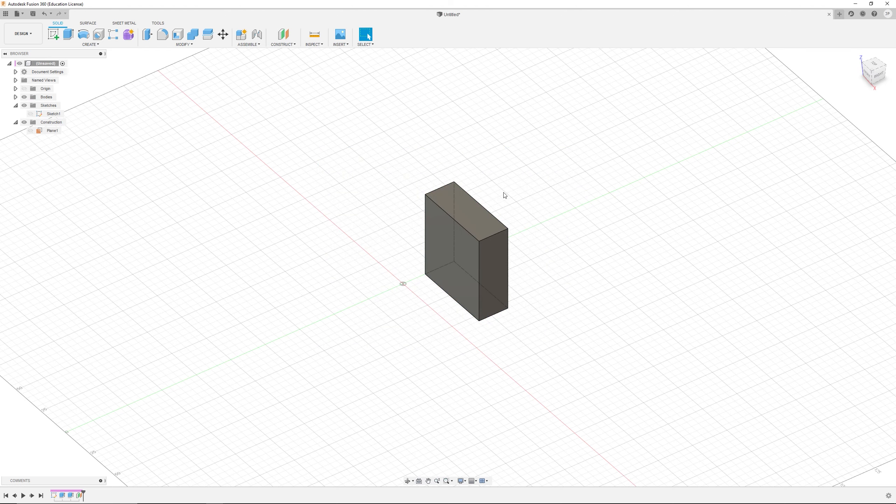
# Step: Create a box 60 mm long, 25 mm wide and 30 mm high on the ground plane beside the first box
pyautogui.click(76, 45)
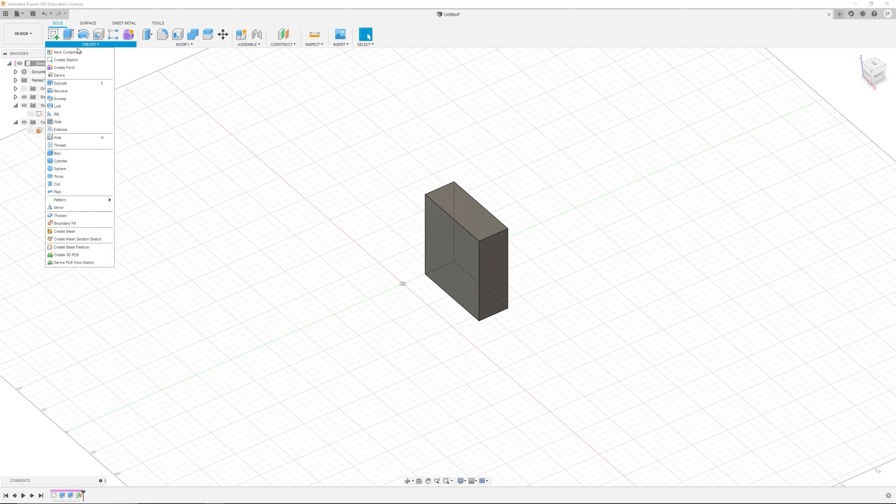
pyautogui.click(89, 160)
pyautogui.click(415, 288)
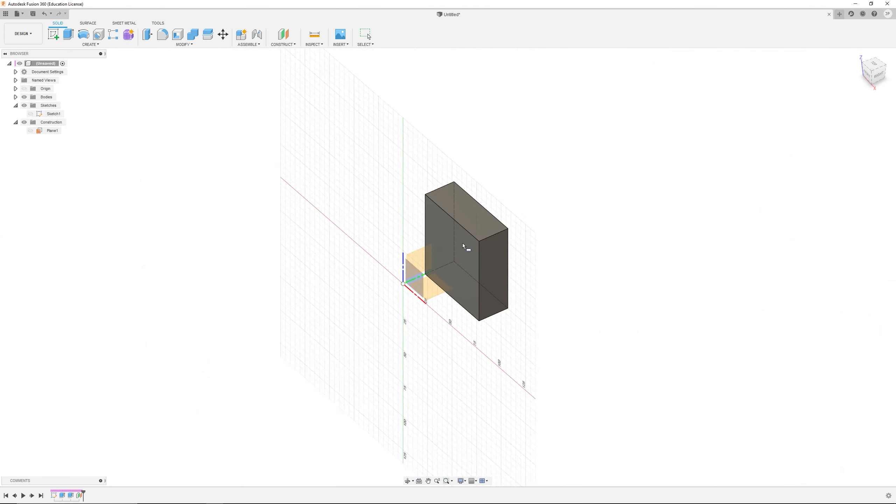
pyautogui.click(335, 309)
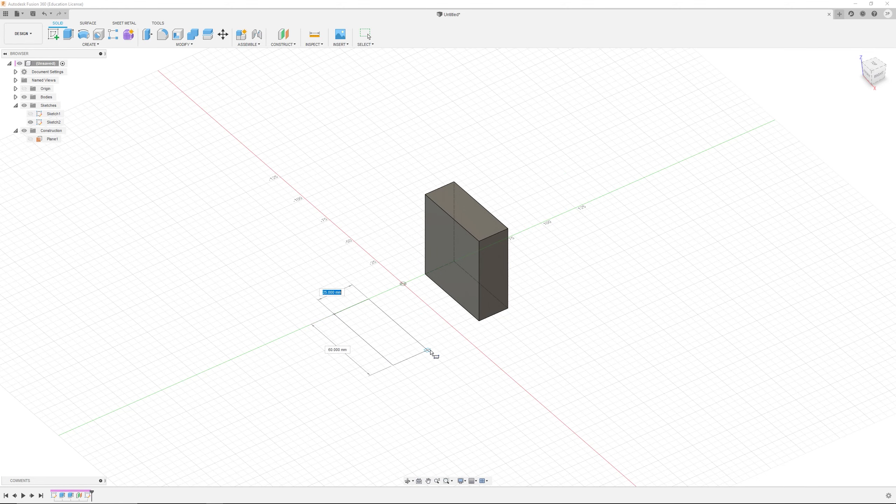
pyautogui.click(427, 347)
pyautogui.moveTo(381, 320); pyautogui.dragTo(378, 284)
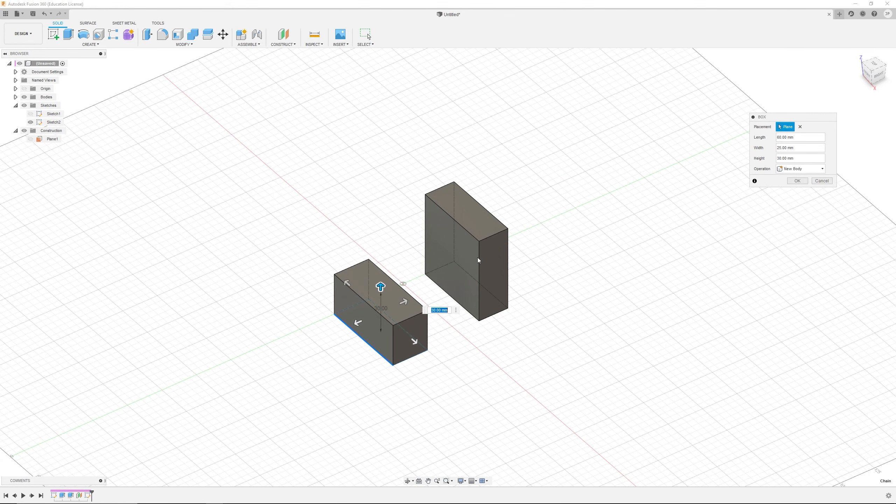
pyautogui.press('Return')
# Step: Practice selecting the boxes with window and crossing selection boxes, clearing the selection each time
pyautogui.scroll(1, 506, 261)
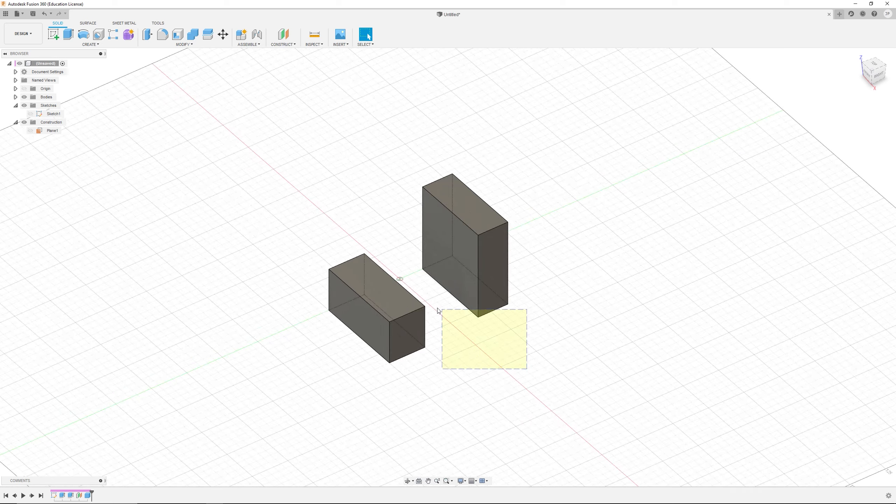
pyautogui.moveTo(437, 310); pyautogui.dragTo(393, 283)
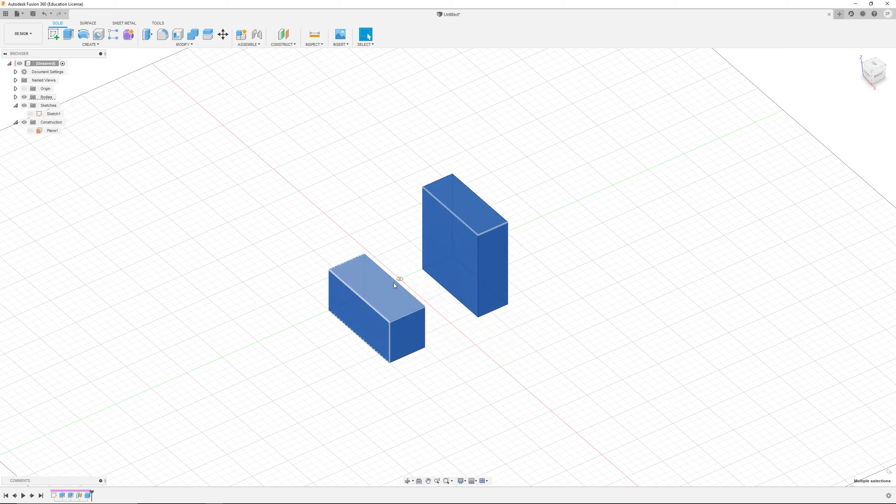
pyautogui.click(430, 294)
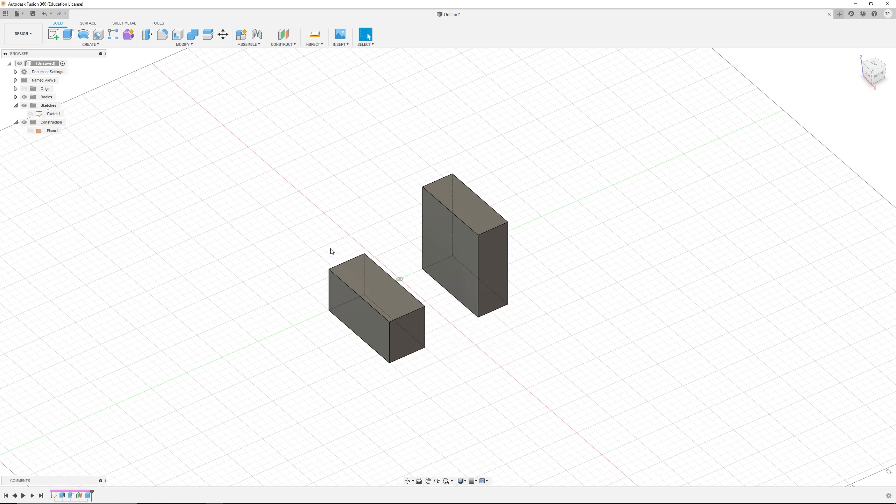
pyautogui.moveTo(257, 215); pyautogui.dragTo(500, 373)
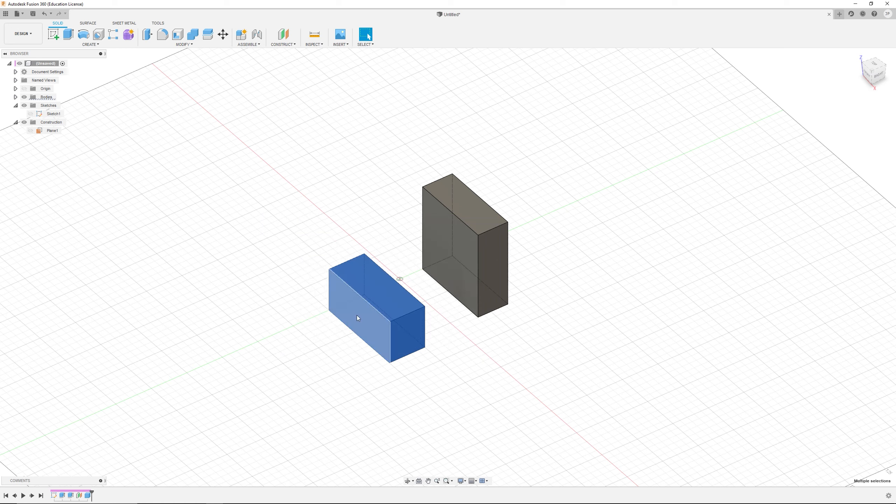
pyautogui.click(350, 214)
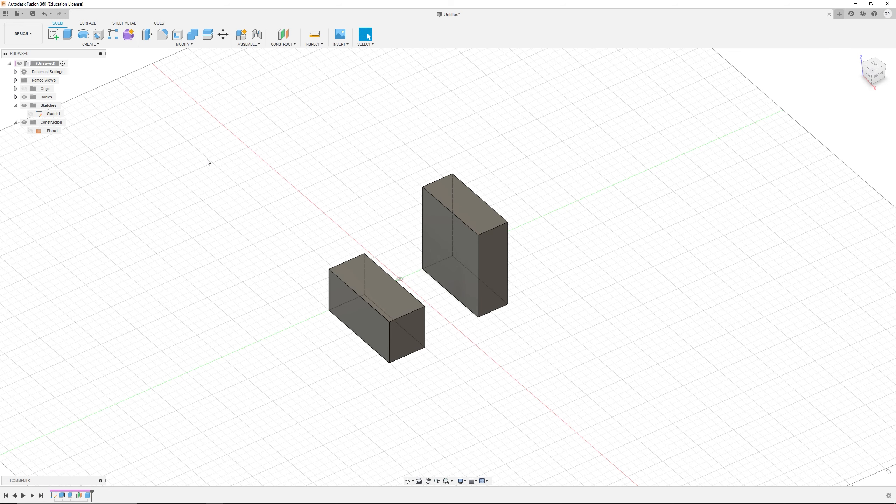
pyautogui.moveTo(207, 162); pyautogui.dragTo(565, 418)
pyautogui.click(537, 357)
pyautogui.moveTo(544, 361); pyautogui.dragTo(422, 304)
pyautogui.click(569, 360)
# Step: Open the canvas marking menu and look through its commands
pyautogui.rightClick(554, 261)
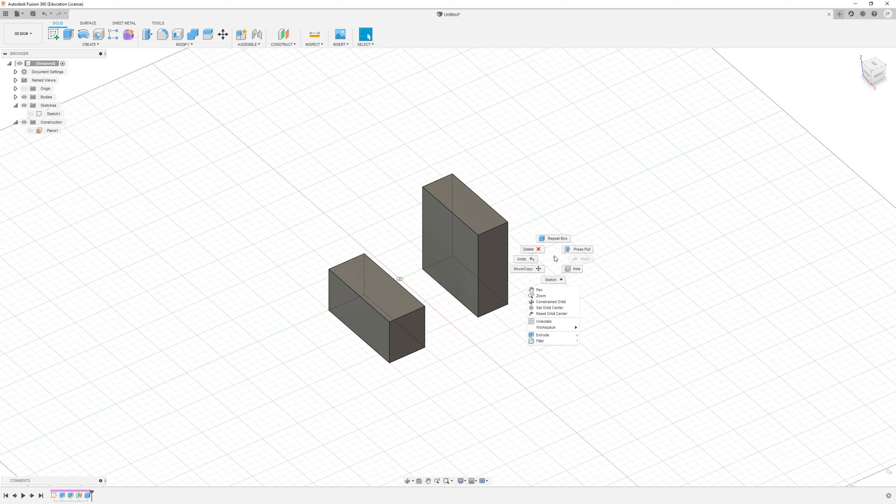
pyautogui.click(551, 259)
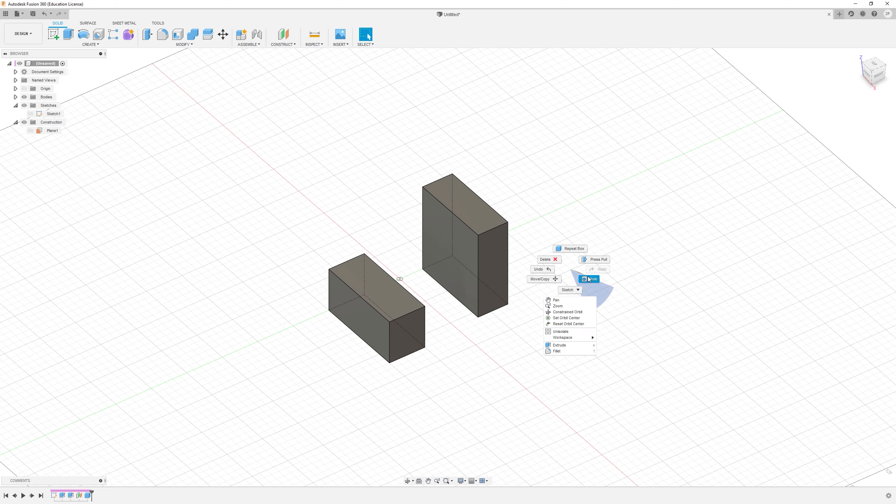
pyautogui.click(581, 278)
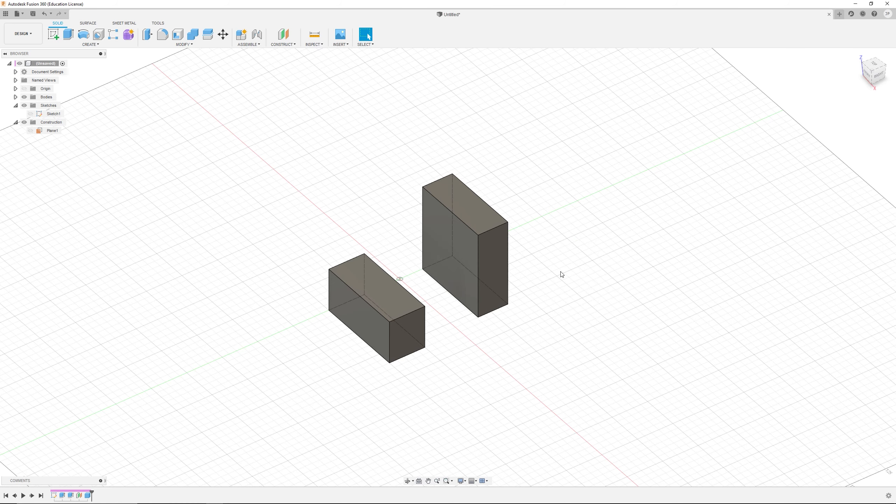
# Step: Orbit, pan and zoom around the two boxes with the mouse
pyautogui.moveTo(556, 272); pyautogui.dragTo(487, 284, button='middle')
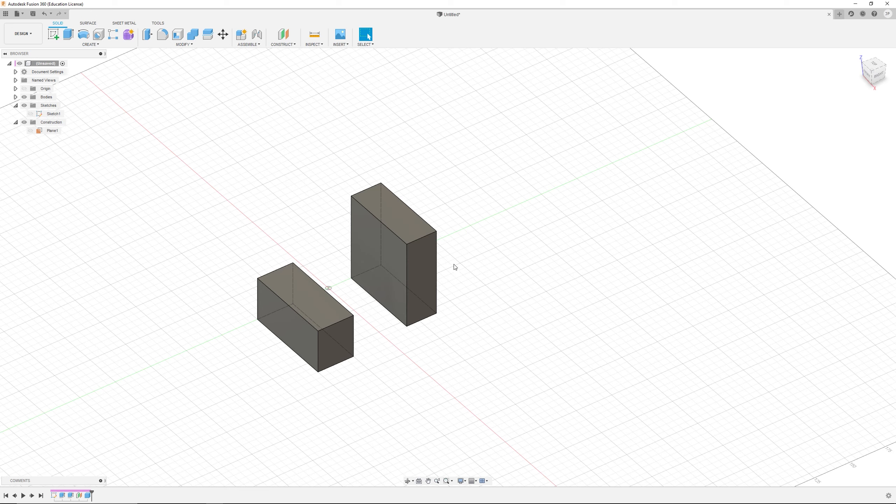
pyautogui.moveTo(454, 267); pyautogui.dragTo(650, 261, button='middle')
pyautogui.moveTo(368, 256); pyautogui.dragTo(274, 271, button='middle')
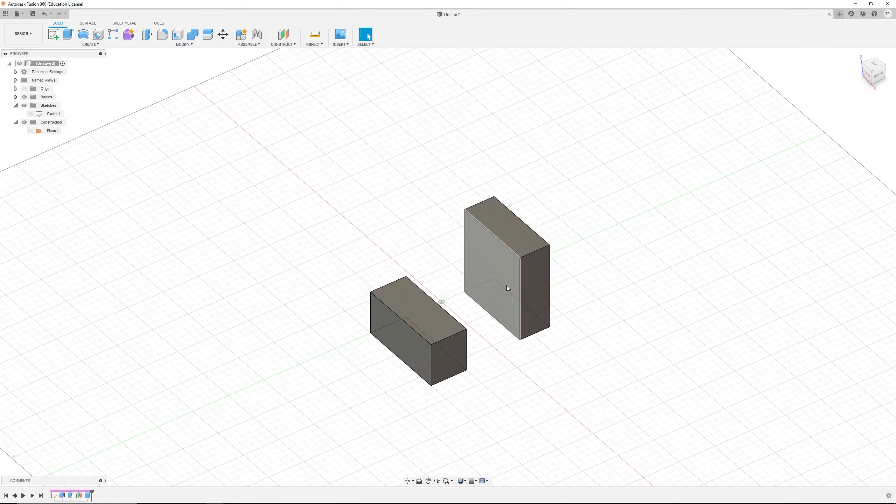
pyautogui.moveTo(594, 293); pyautogui.dragTo(506, 281, button='middle')
pyautogui.scroll(6, 506, 281)
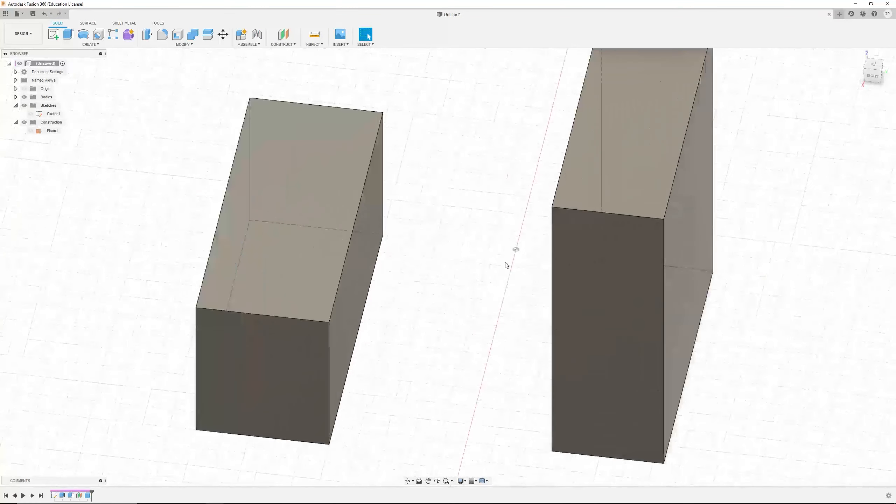
pyautogui.scroll(-2, 507, 265)
pyautogui.scroll(-2, 507, 266)
pyautogui.scroll(1, 509, 268)
pyautogui.scroll(-2, 514, 271)
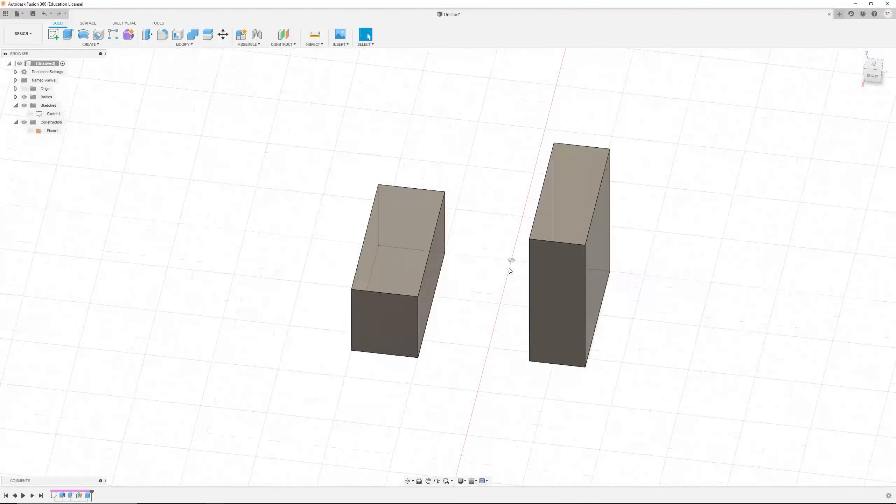
pyautogui.moveTo(519, 273); pyautogui.dragTo(440, 243, button='middle')
pyautogui.moveTo(477, 293)
pyautogui.keyDown('shift'); pyautogui.mouseDown(button='middle')
pyautogui.moveTo(492, 284)
pyautogui.moveTo(621, 293)
pyautogui.moveTo(576, 272)
pyautogui.moveTo(544, 298)
pyautogui.moveTo(562, 300)
pyautogui.moveTo(450, 325)
pyautogui.moveTo(482, 306)
pyautogui.mouseUp(button='middle'); pyautogui.keyUp('shift')
pyautogui.scroll(-4, 540, 304)
pyautogui.scroll(3, 538, 304)
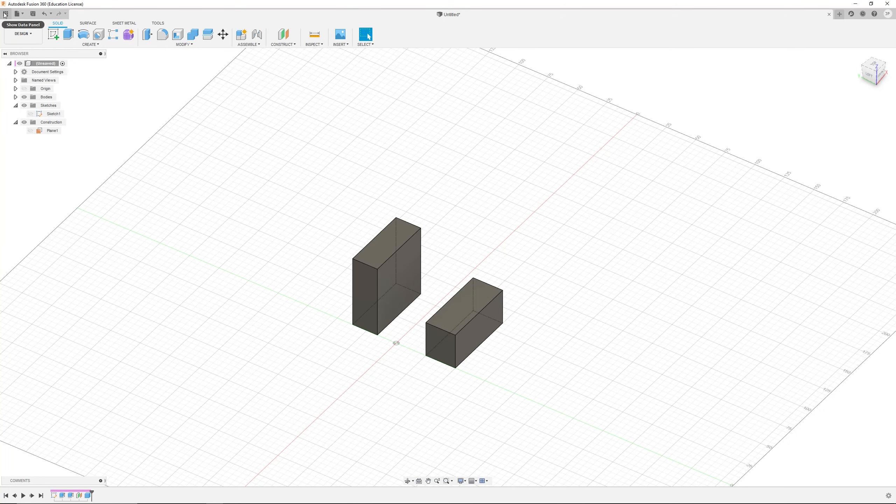
# Step: Reopen Preferences and set the Pan, Zoom, Orbit shortcuts back to Solidworks with Free Orbit
pyautogui.click(891, 16)
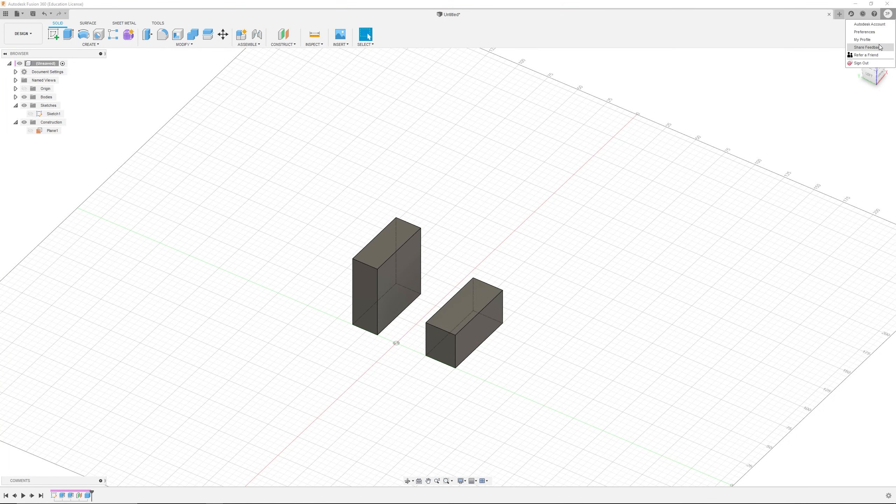
pyautogui.click(885, 32)
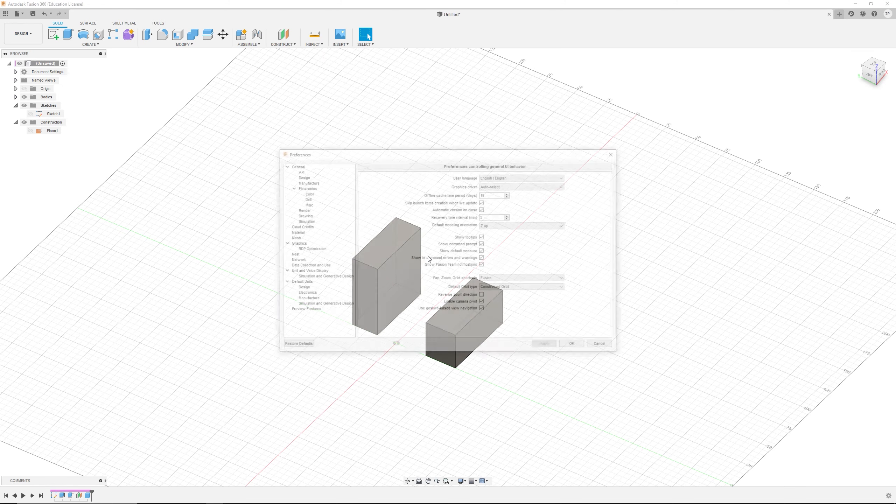
pyautogui.click(514, 279)
pyautogui.click(510, 300)
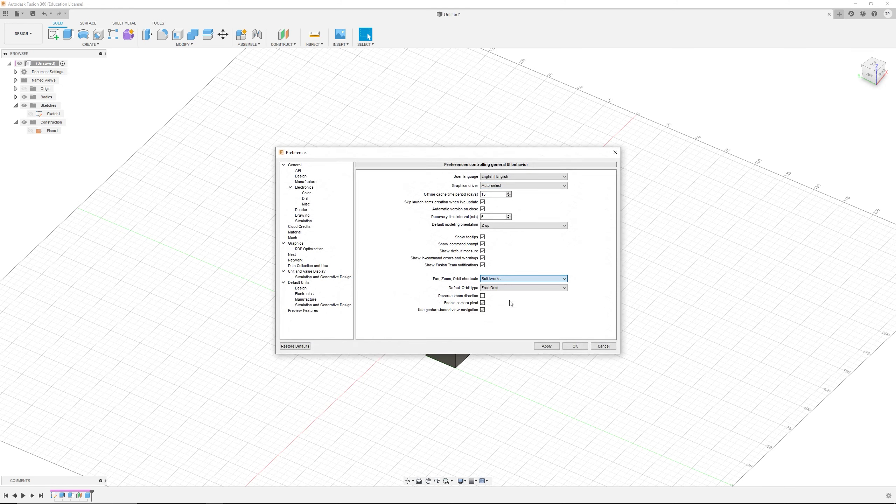
pyautogui.click(579, 347)
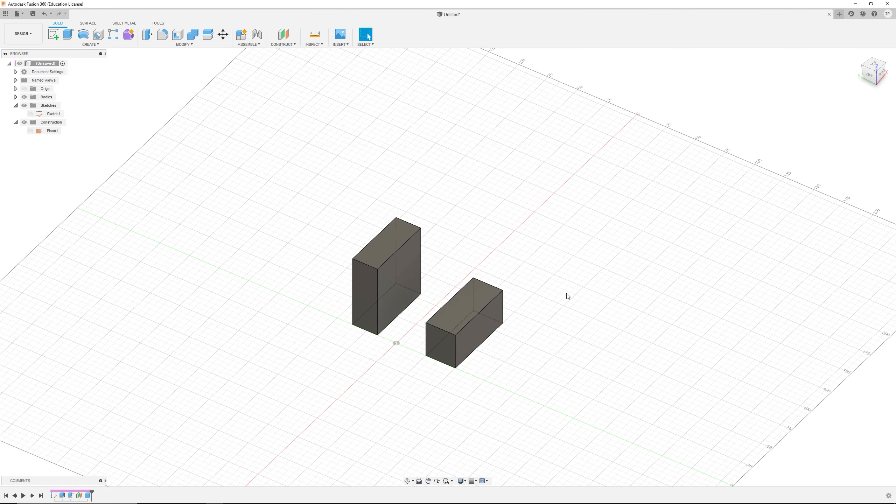
# Step: Orbit, pan and zoom around the two boxes with the Solidworks mouse shortcuts
pyautogui.keyDown('ctrl'); pyautogui.moveTo(560, 264); pyautogui.dragTo(609, 282, button='middle'); pyautogui.keyUp('ctrl')
pyautogui.moveTo(613, 280)
pyautogui.keyDown('ctrl'); pyautogui.mouseDown(button='middle')
pyautogui.moveTo(701, 210)
pyautogui.moveTo(659, 246)
pyautogui.moveTo(668, 290)
pyautogui.moveTo(626, 247)
pyautogui.moveTo(600, 282)
pyautogui.moveTo(623, 281)
pyautogui.moveTo(622, 302)
pyautogui.moveTo(614, 295)
pyautogui.mouseUp(button='middle'); pyautogui.keyUp('ctrl')
pyautogui.moveTo(614, 295)
pyautogui.keyDown('shift'); pyautogui.mouseDown(button='middle')
pyautogui.moveTo(605, 321)
pyautogui.moveTo(627, 297)
pyautogui.mouseUp(button='middle'); pyautogui.keyUp('shift')
pyautogui.keyDown('ctrl'); pyautogui.moveTo(627, 297); pyautogui.dragTo(579, 263, button='middle'); pyautogui.keyUp('ctrl')
pyautogui.keyDown('shift'); pyautogui.moveTo(578, 263); pyautogui.dragTo(527, 273, button='middle'); pyautogui.keyUp('shift')
pyautogui.scroll(-5, 607, 256)
pyautogui.keyDown('shift'); pyautogui.moveTo(528, 272); pyautogui.dragTo(499, 274, button='middle'); pyautogui.keyUp('shift')
pyautogui.scroll(3, 543, 262)
# Step: Set the visual style to Shaded
pyautogui.moveTo(425, 503)
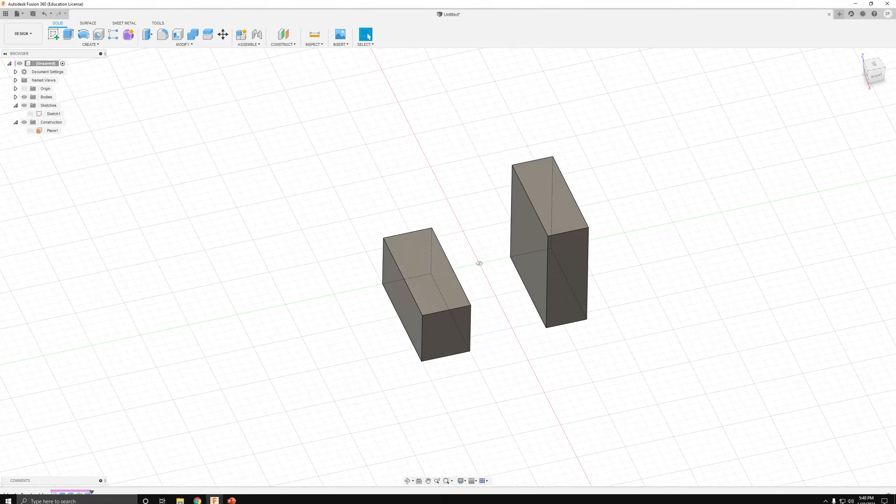
pyautogui.click(461, 481)
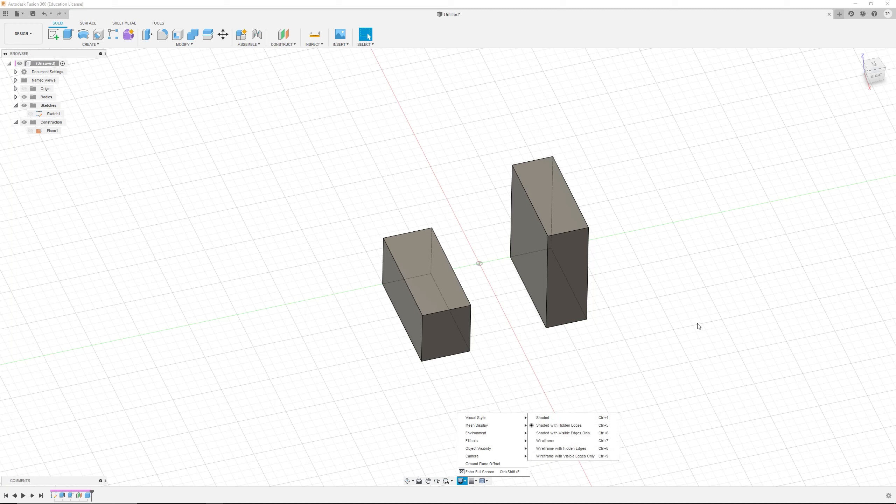
pyautogui.moveTo(473, 419)
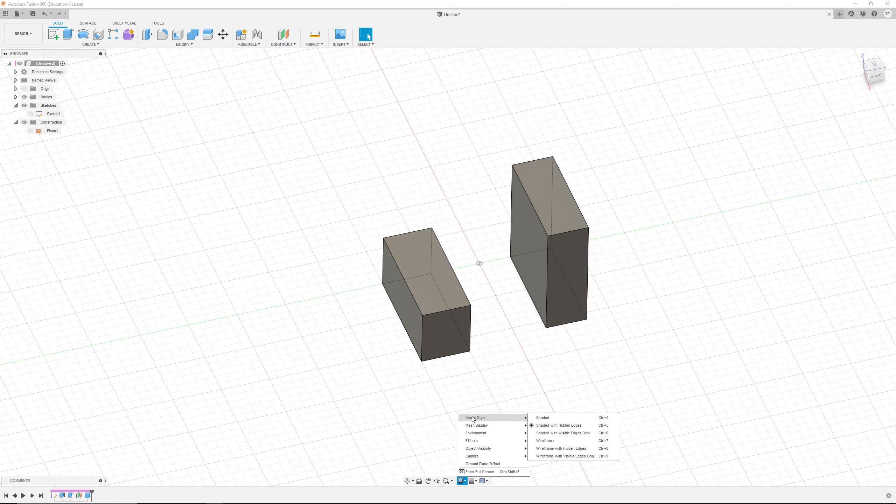
pyautogui.click(552, 419)
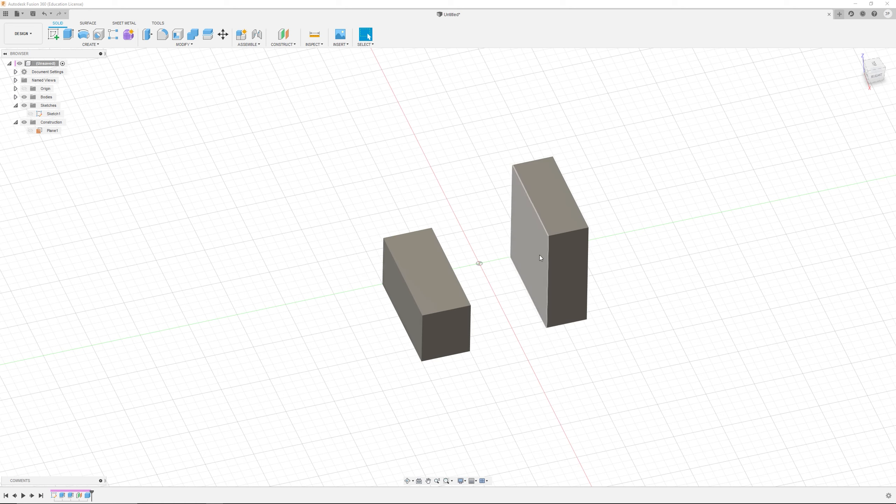
# Step: Switch the visual style to Shaded with Visible Edges Only, then to Shaded with Hidden Edges
pyautogui.click(461, 480)
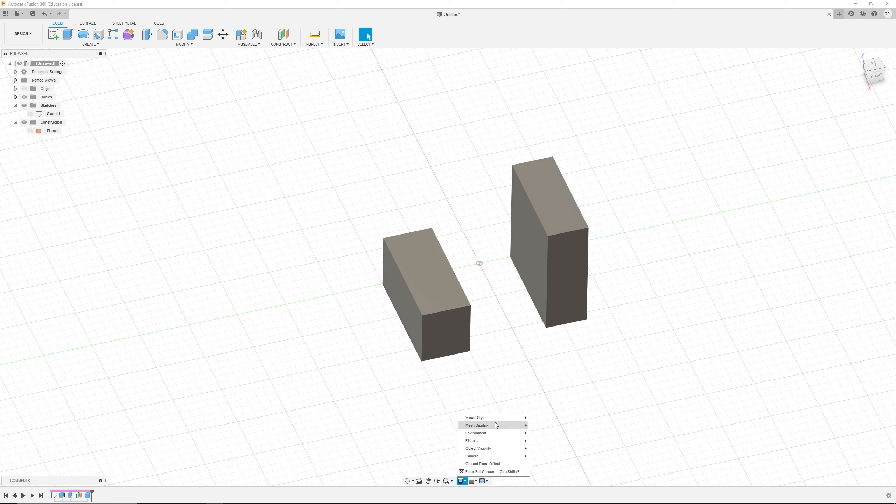
pyautogui.moveTo(498, 416)
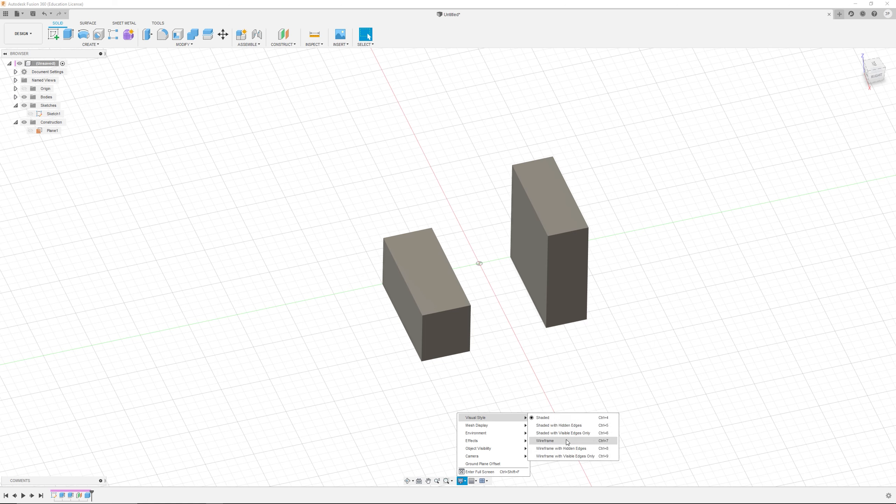
pyautogui.click(588, 433)
pyautogui.click(461, 480)
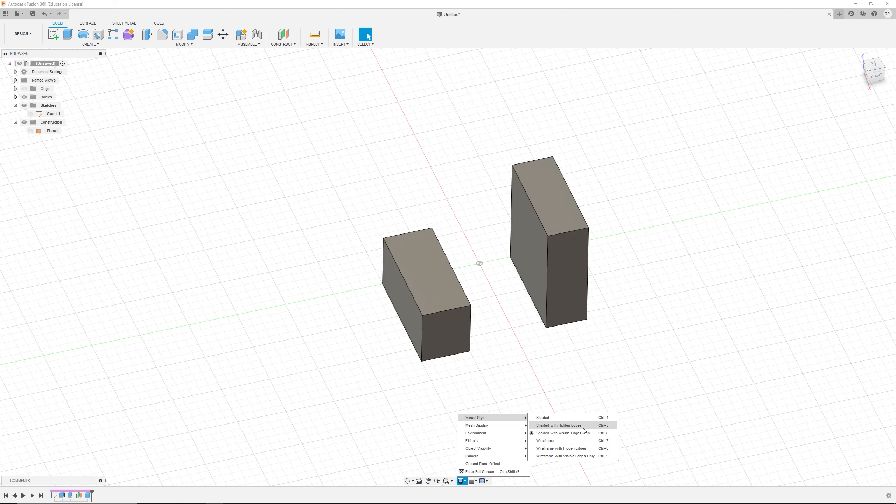
pyautogui.click(583, 427)
# Step: Set the visual style to Wireframe
pyautogui.moveTo(505, 352)
pyautogui.keyDown('shift'); pyautogui.mouseDown(button='middle')
pyautogui.moveTo(508, 332)
pyautogui.moveTo(544, 341)
pyautogui.moveTo(496, 364)
pyautogui.moveTo(524, 346)
pyautogui.moveTo(521, 356)
pyautogui.mouseUp(button='middle'); pyautogui.keyUp('shift')
pyautogui.scroll(4, 493, 279)
pyautogui.keyDown('shift'); pyautogui.moveTo(478, 306); pyautogui.dragTo(481, 304, button='middle'); pyautogui.keyUp('shift')
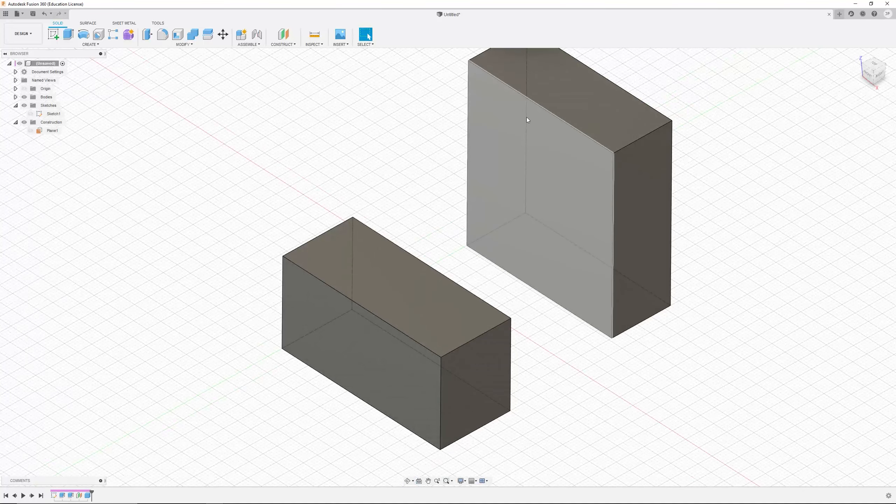
pyautogui.keyDown('shift'); pyautogui.moveTo(530, 217); pyautogui.dragTo(532, 282, button='middle'); pyautogui.keyUp('shift')
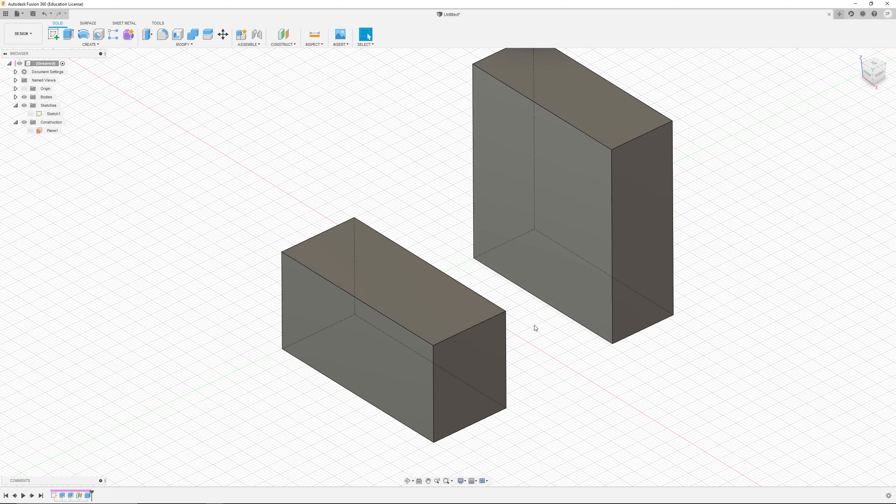
pyautogui.moveTo(535, 328)
pyautogui.keyDown('shift'); pyautogui.mouseDown(button='middle')
pyautogui.moveTo(540, 317)
pyautogui.moveTo(505, 314)
pyautogui.moveTo(500, 330)
pyautogui.moveTo(547, 327)
pyautogui.moveTo(541, 342)
pyautogui.mouseUp(button='middle'); pyautogui.keyUp('shift')
pyautogui.click(460, 481)
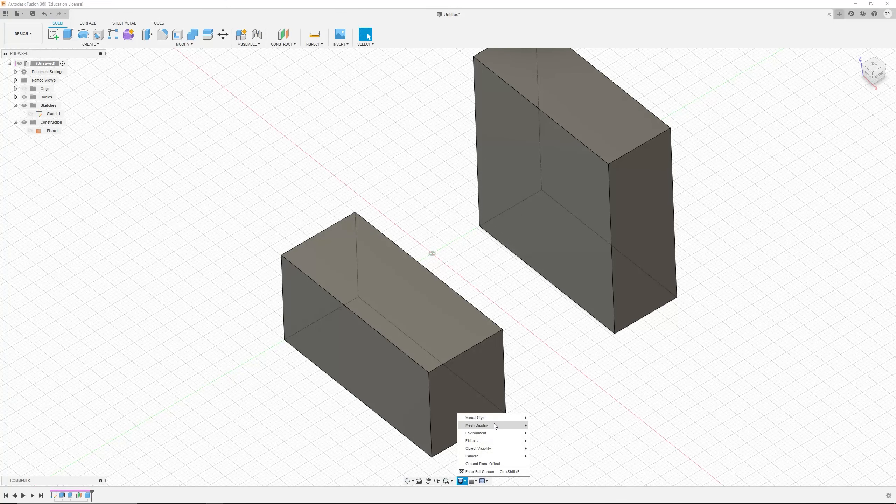
pyautogui.moveTo(501, 422)
pyautogui.click(553, 441)
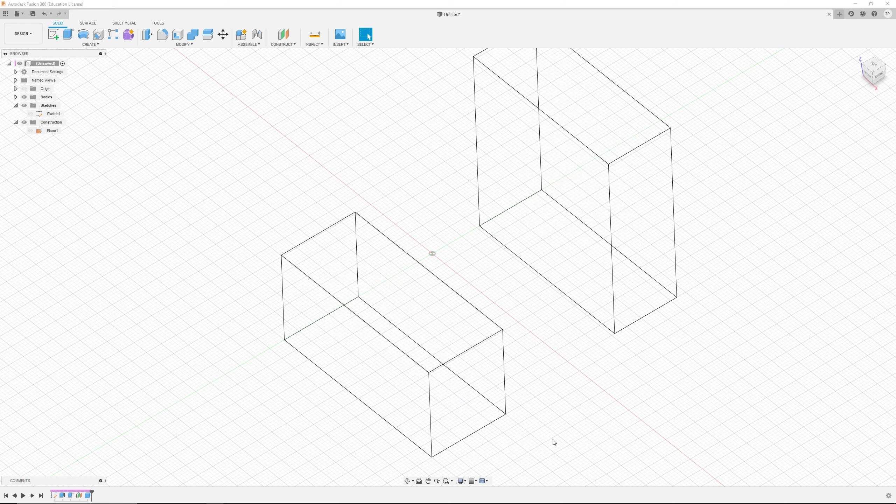
# Step: Switch the visual style to Wireframe with Hidden Edges, then to Wireframe with Visible Edges Only
pyautogui.moveTo(556, 425)
pyautogui.keyDown('shift'); pyautogui.mouseDown(button='middle')
pyautogui.moveTo(574, 402)
pyautogui.moveTo(559, 397)
pyautogui.moveTo(559, 424)
pyautogui.mouseUp(button='middle'); pyautogui.keyUp('shift')
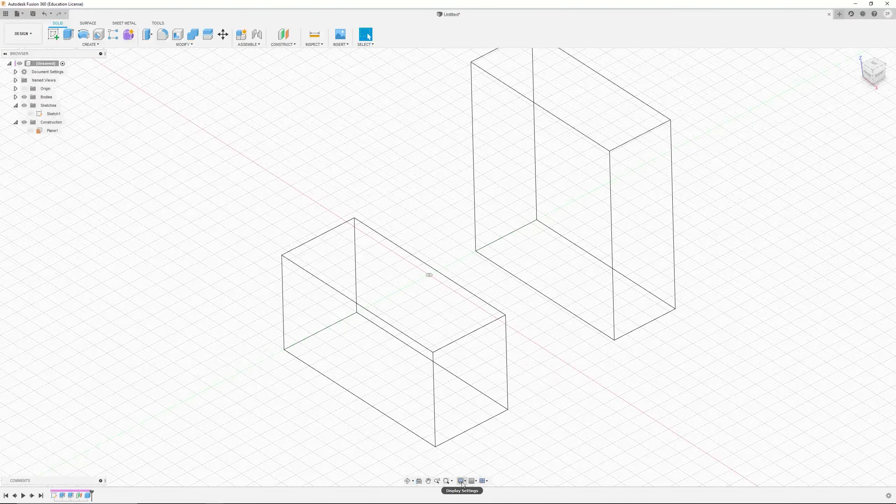
pyautogui.click(463, 484)
pyautogui.moveTo(505, 422)
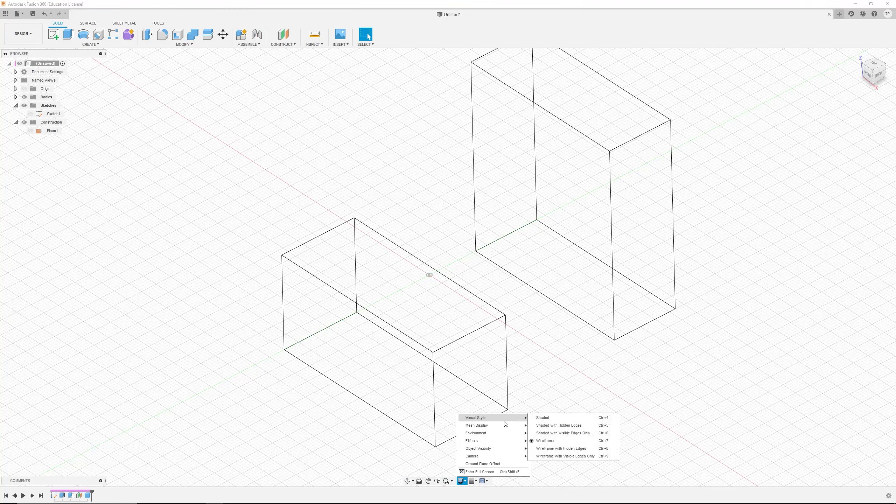
pyautogui.click(576, 447)
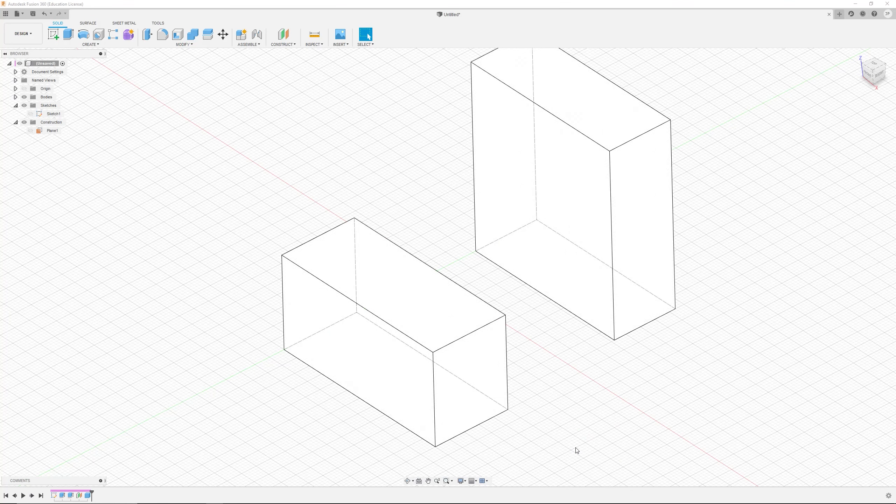
pyautogui.click(462, 481)
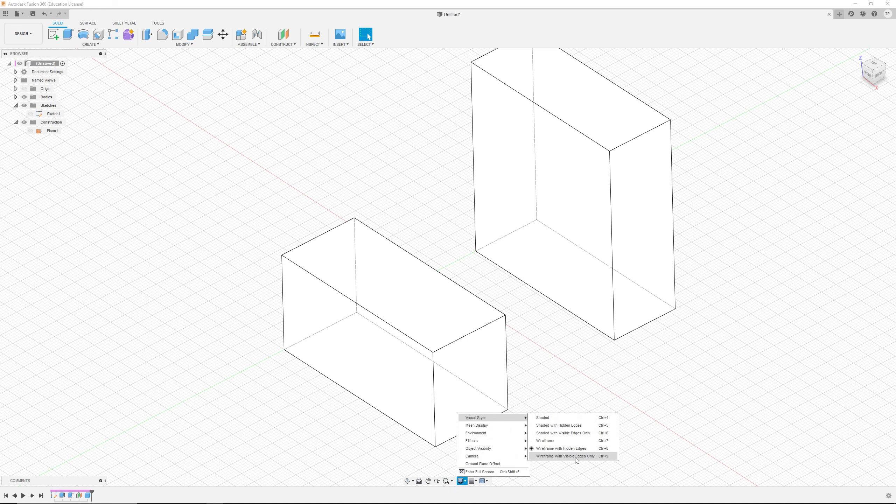
pyautogui.click(575, 458)
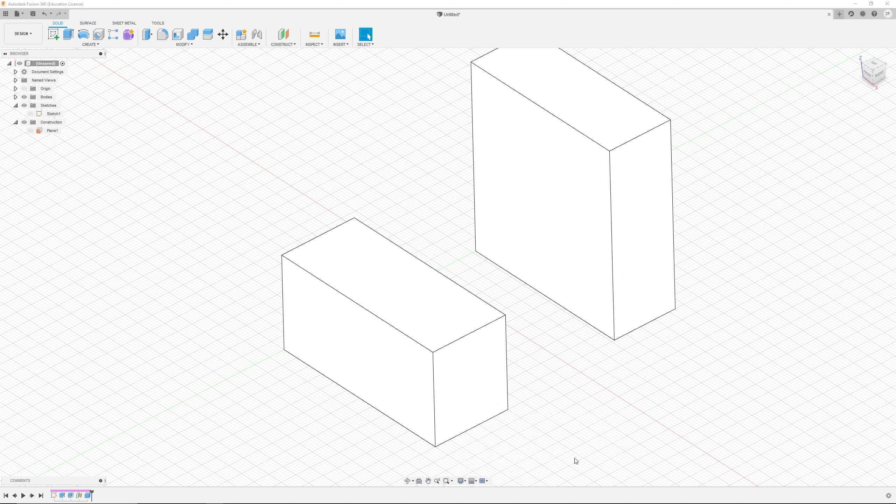
# Step: Switch the visual style to Shaded with Hidden Edges, then to Shaded with Visible Edges Only
pyautogui.click(462, 481)
pyautogui.moveTo(513, 416)
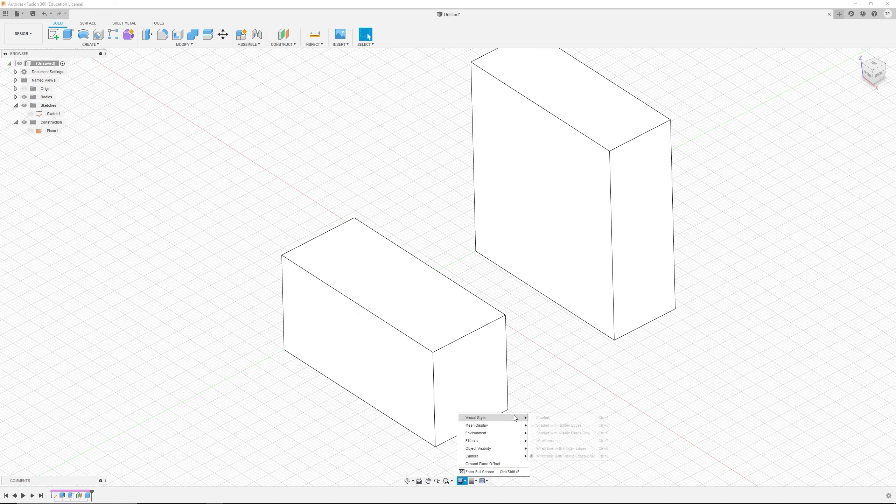
pyautogui.click(545, 426)
pyautogui.click(462, 481)
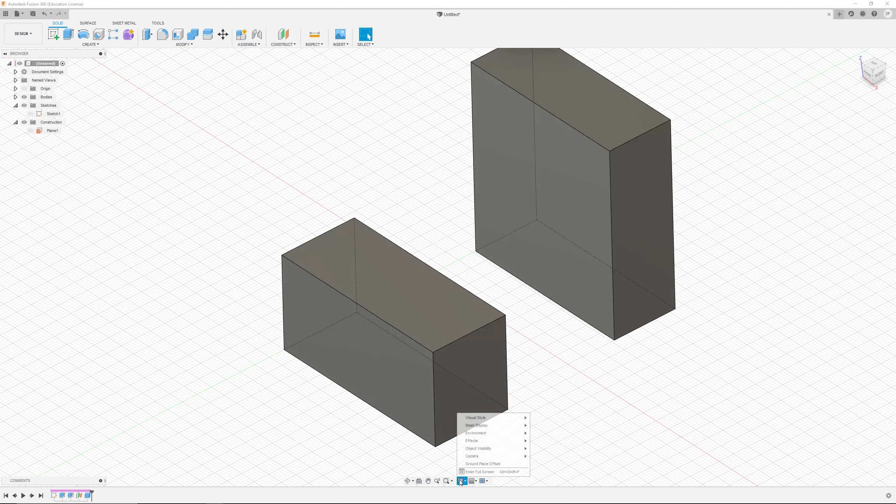
pyautogui.moveTo(488, 420)
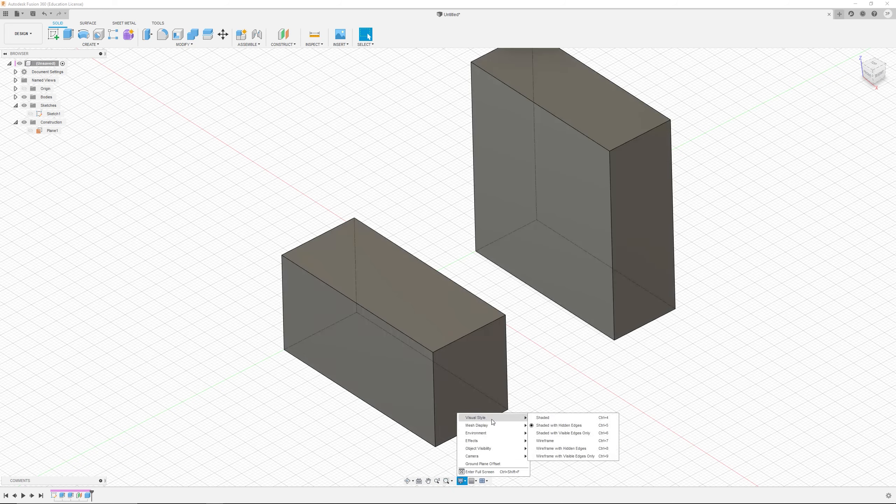
pyautogui.click(569, 433)
# Step: Set the display environment to Dark Sky
pyautogui.scroll(-5, 550, 400)
pyautogui.keyDown('shift'); pyautogui.moveTo(554, 354); pyautogui.dragTo(560, 349, button='middle'); pyautogui.keyUp('shift')
pyautogui.scroll(-1, 569, 383)
pyautogui.scroll(5, 597, 363)
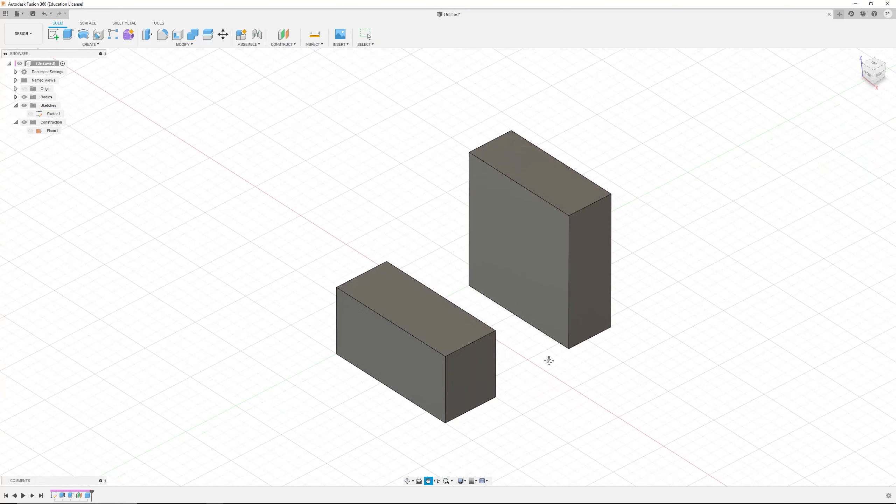
pyautogui.click(465, 481)
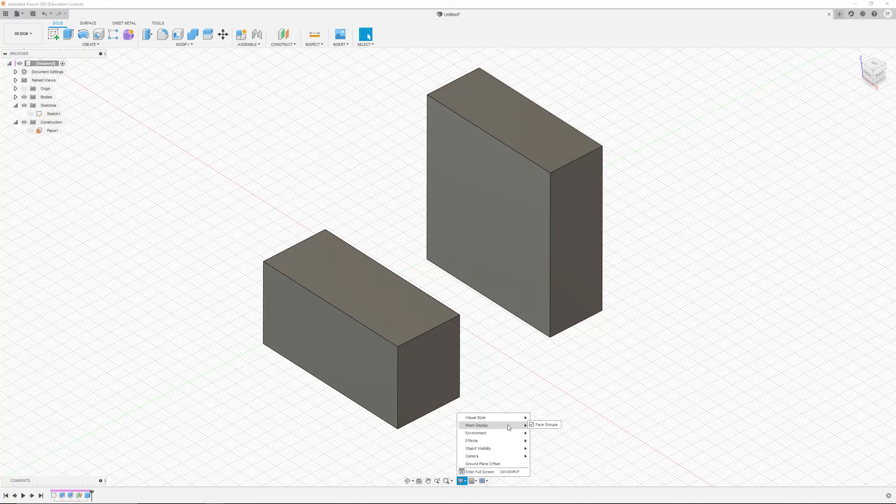
pyautogui.moveTo(507, 432)
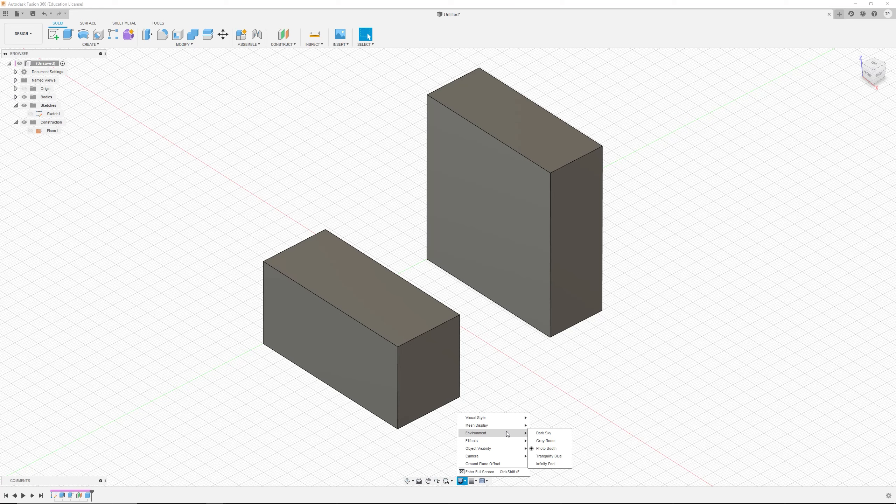
pyautogui.click(536, 433)
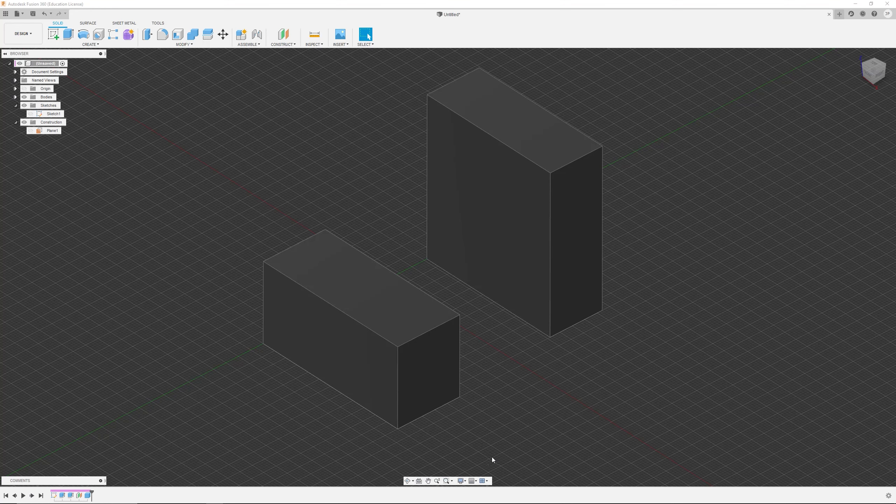
# Step: Switch the display environment to Grey Room, then to Photo Booth
pyautogui.click(462, 480)
pyautogui.moveTo(500, 424)
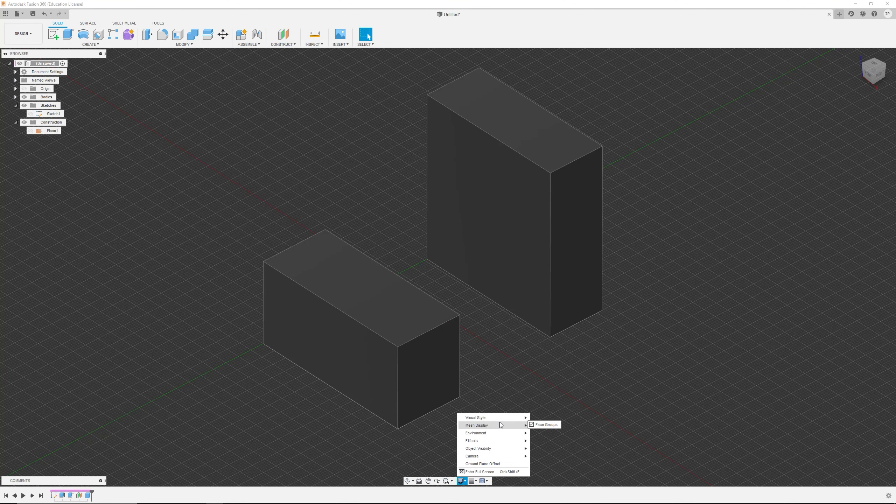
pyautogui.click(534, 448)
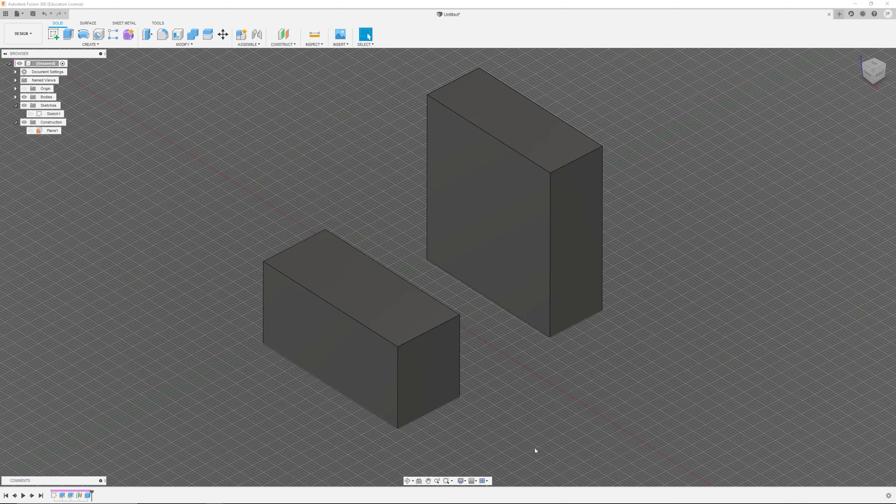
pyautogui.click(462, 481)
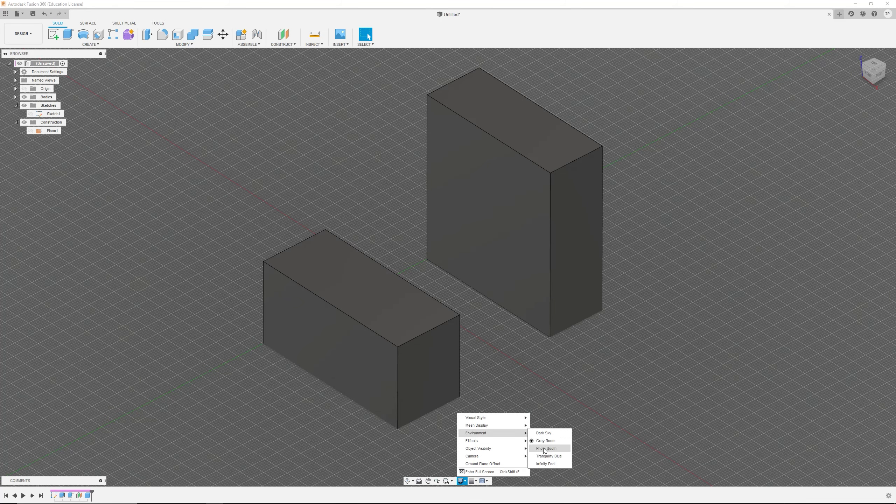
pyautogui.click(543, 451)
# Step: Switch the display environment to Tranquility Blue, then to Infinity Pool
pyautogui.click(462, 481)
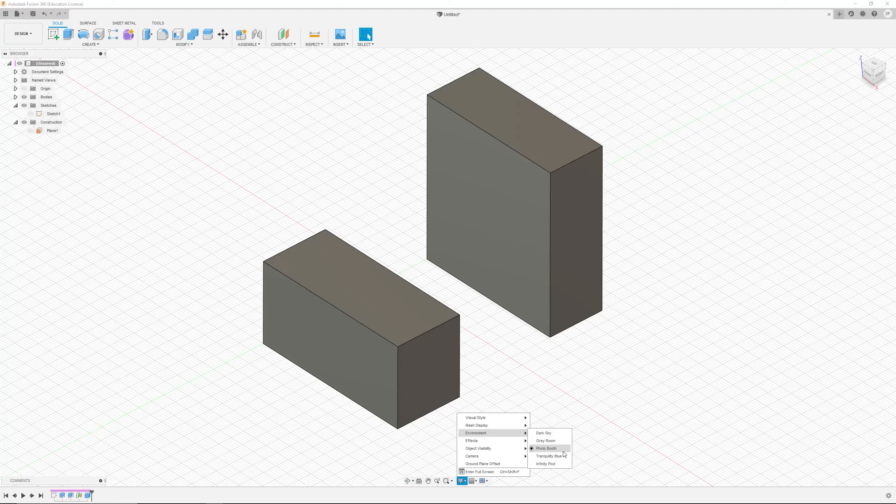
pyautogui.click(545, 457)
pyautogui.click(463, 480)
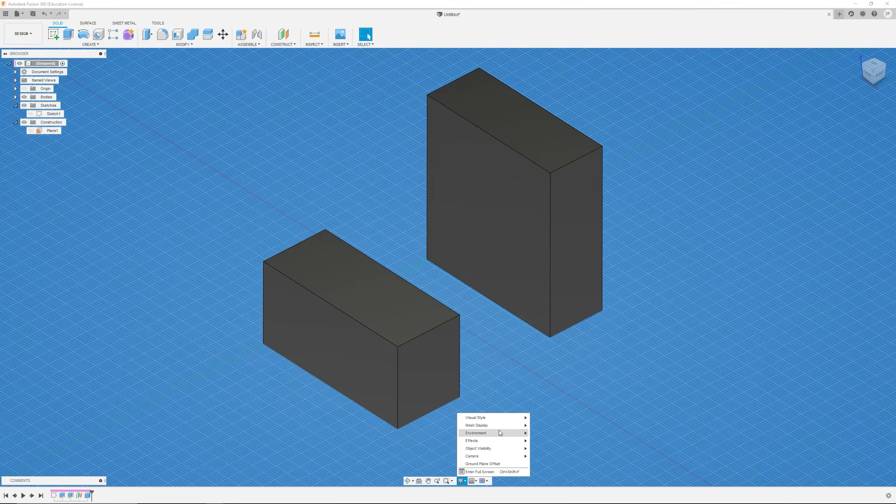
pyautogui.click(551, 456)
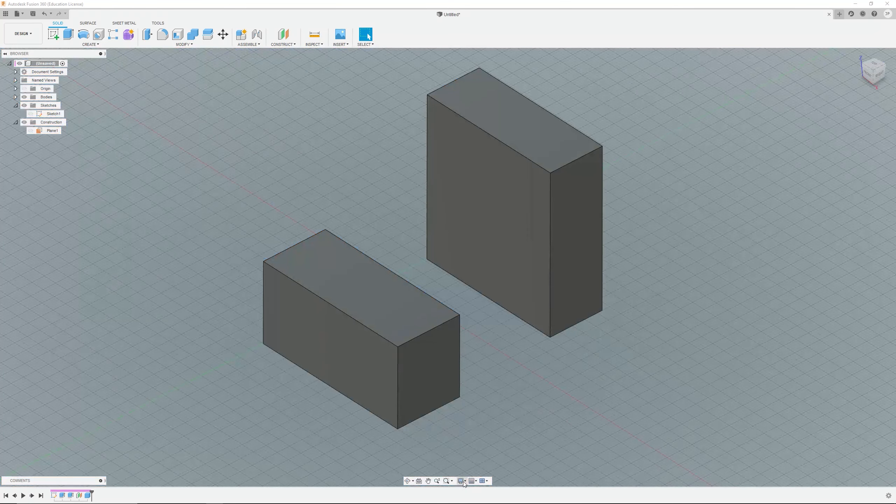
# Step: Turn off the Ground Plane display effect
pyautogui.scroll(-5, 628, 346)
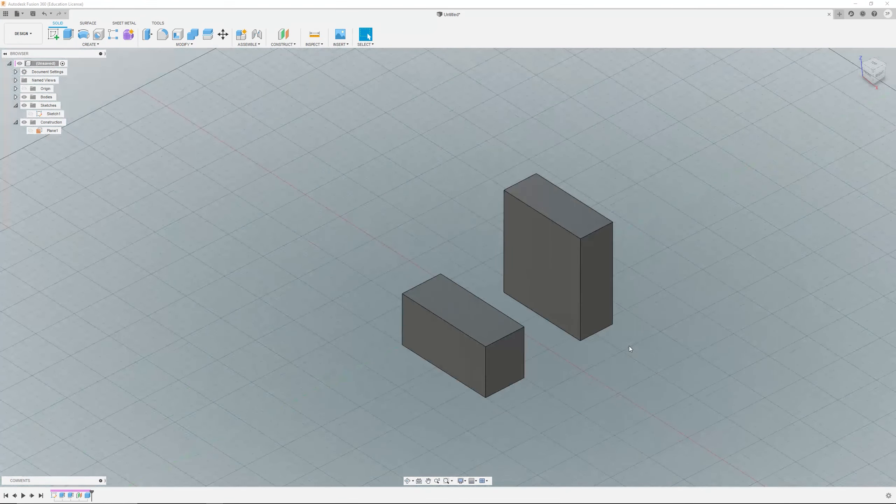
pyautogui.moveTo(573, 330)
pyautogui.keyDown('shift'); pyautogui.mouseDown(button='middle')
pyautogui.moveTo(582, 282)
pyautogui.moveTo(561, 339)
pyautogui.moveTo(562, 286)
pyautogui.moveTo(563, 347)
pyautogui.moveTo(564, 311)
pyautogui.moveTo(565, 336)
pyautogui.mouseUp(button='middle'); pyautogui.keyUp('shift')
pyautogui.scroll(-3, 569, 348)
pyautogui.scroll(-2, 572, 347)
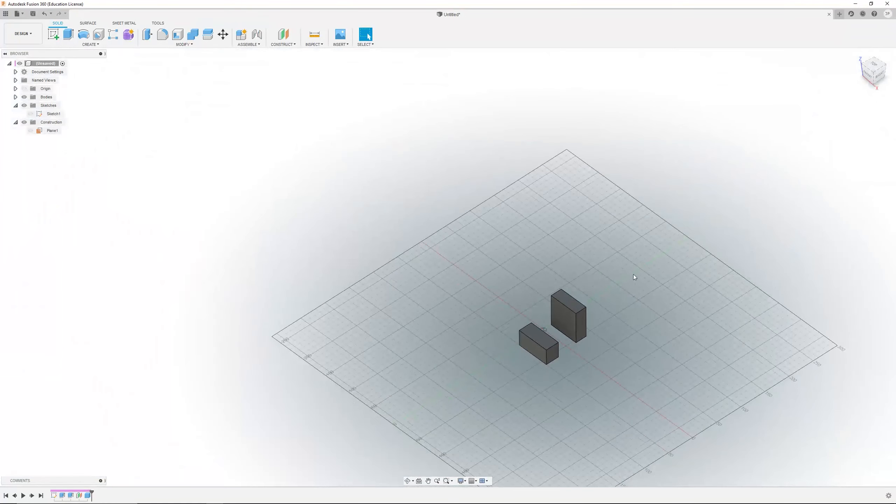
pyautogui.scroll(5, 524, 379)
pyautogui.keyDown('shift'); pyautogui.moveTo(534, 376); pyautogui.dragTo(501, 413, button='middle'); pyautogui.keyUp('shift')
pyautogui.click(460, 480)
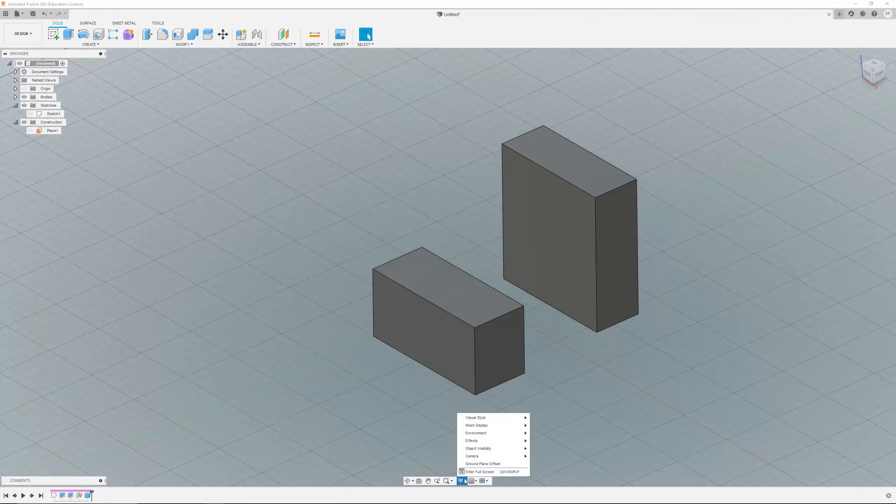
pyautogui.moveTo(483, 445)
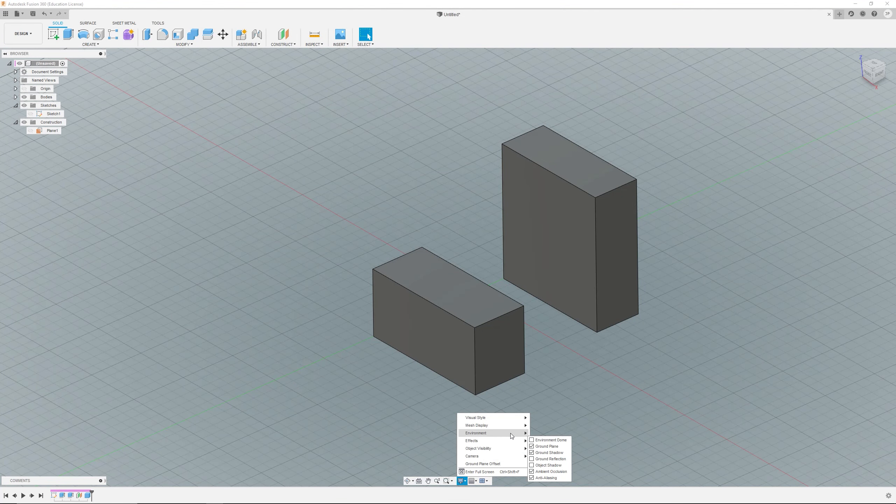
pyautogui.moveTo(511, 434)
pyautogui.click(561, 447)
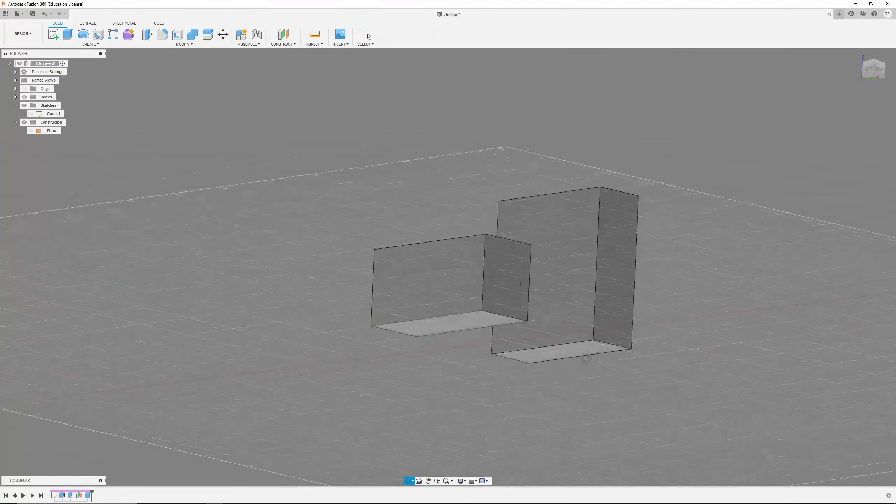
# Step: Orbit and zoom to view the two boxes without the ground plane
pyautogui.keyDown('shift'); pyautogui.moveTo(586, 358); pyautogui.dragTo(568, 390, button='middle'); pyautogui.keyUp('shift')
pyautogui.scroll(3, 523, 313)
pyautogui.keyDown('shift'); pyautogui.moveTo(521, 313); pyautogui.dragTo(495, 450, button='middle'); pyautogui.keyUp('shift')
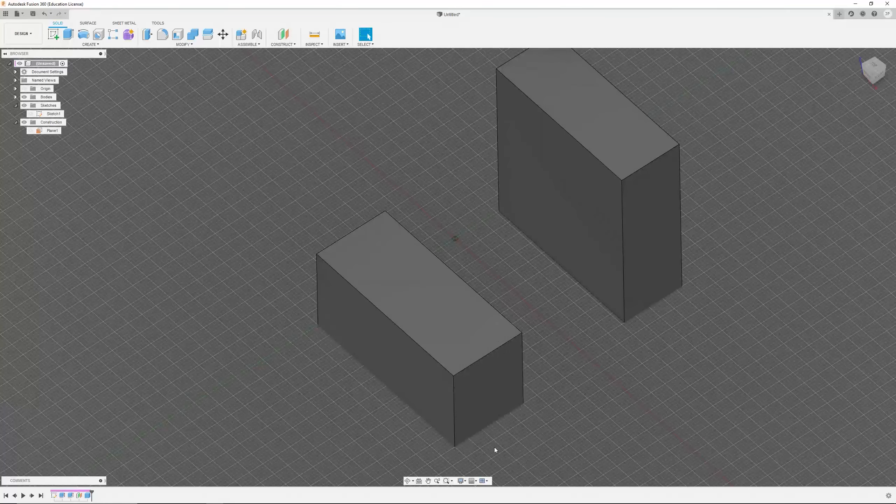
# Step: Switch the display environment back to Photo Booth
pyautogui.click(462, 481)
pyautogui.moveTo(497, 433)
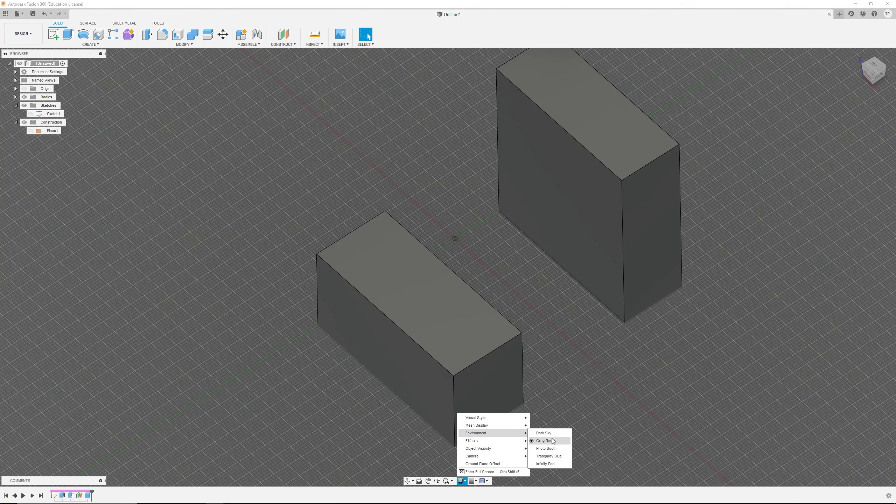
pyautogui.click(562, 447)
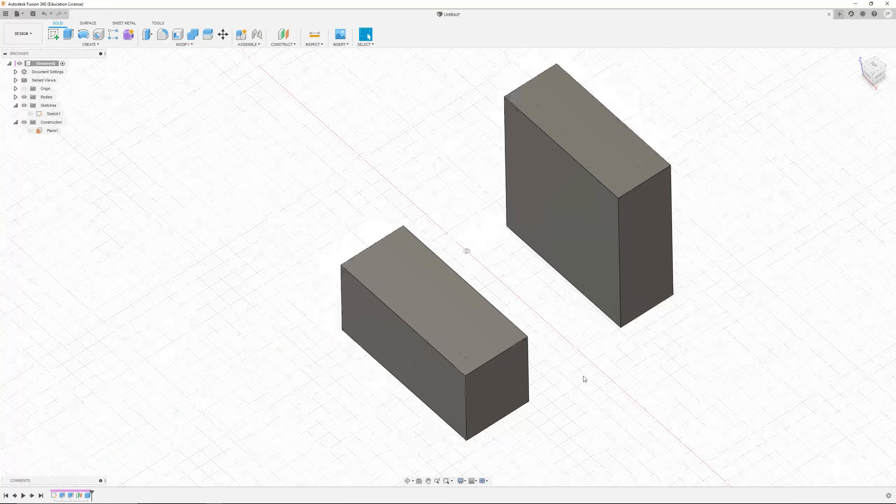
pyautogui.keyDown('shift'); pyautogui.moveTo(582, 378); pyautogui.dragTo(615, 362, button='middle'); pyautogui.keyUp('shift')
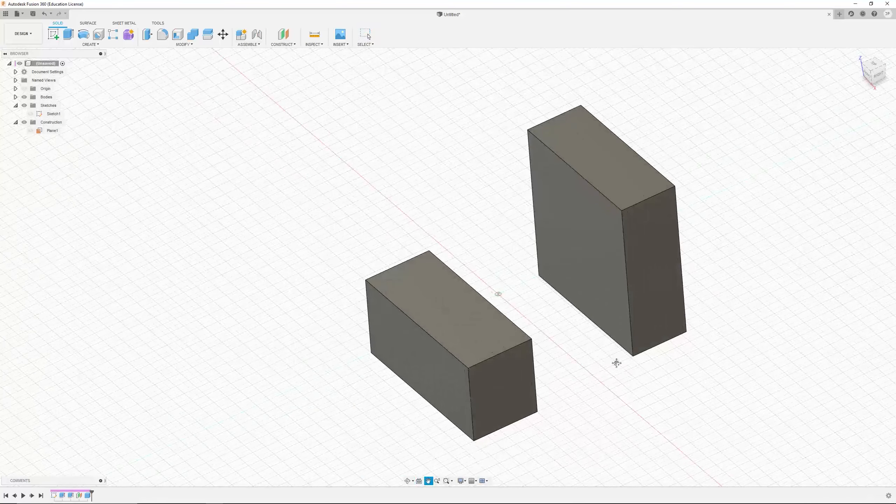
pyautogui.keyDown('shift'); pyautogui.moveTo(616, 362); pyautogui.dragTo(550, 360, button='middle'); pyautogui.keyUp('shift')
pyautogui.press('Escape')
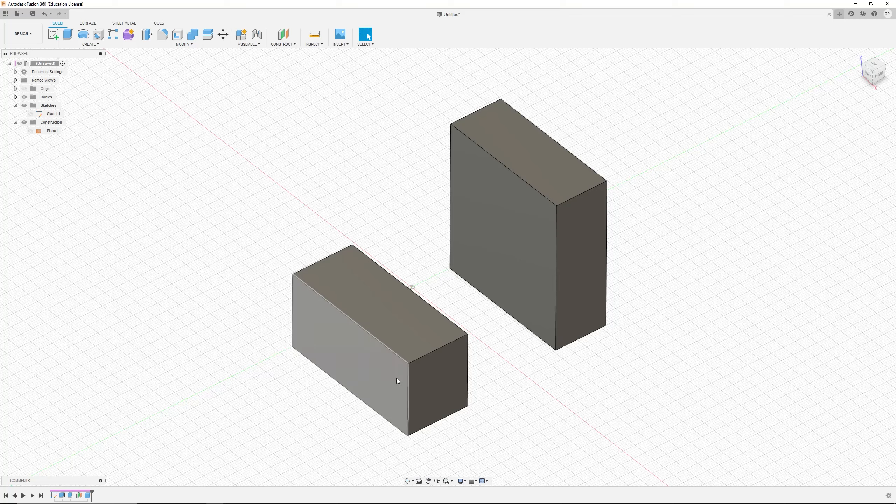
# Step: Change the camera projection from Orthographic to Perspective
pyautogui.click(465, 482)
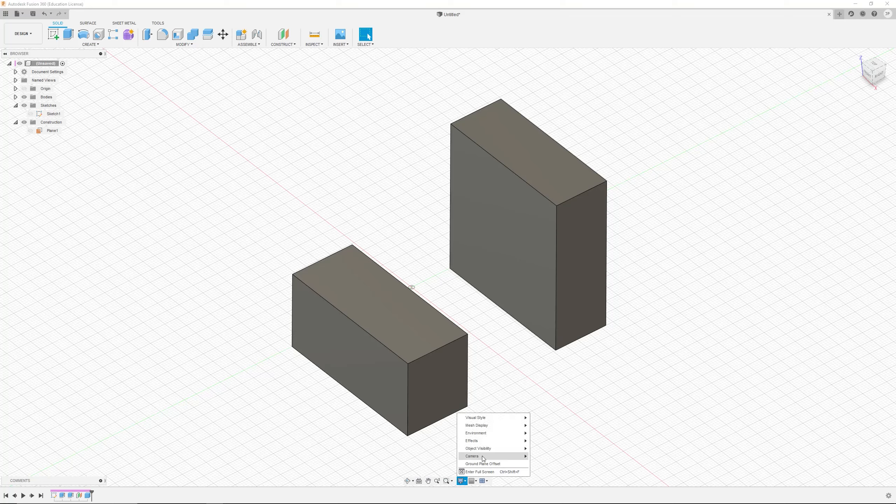
pyautogui.moveTo(490, 450)
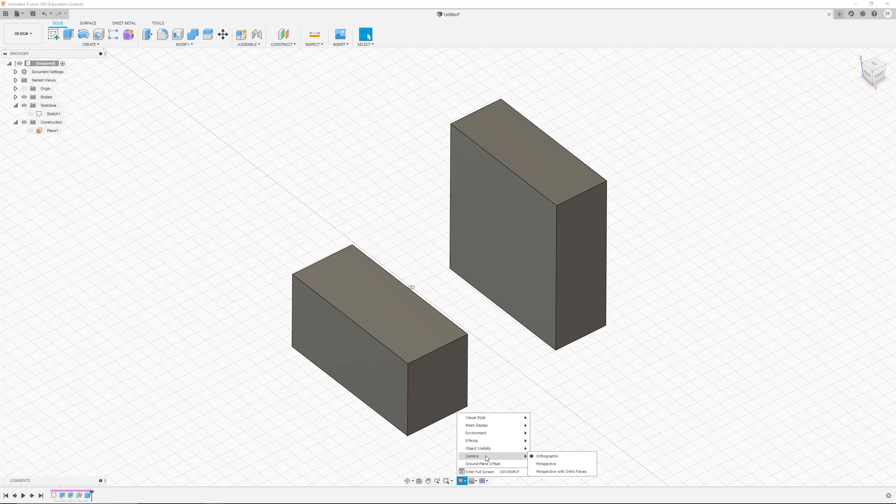
pyautogui.click(566, 464)
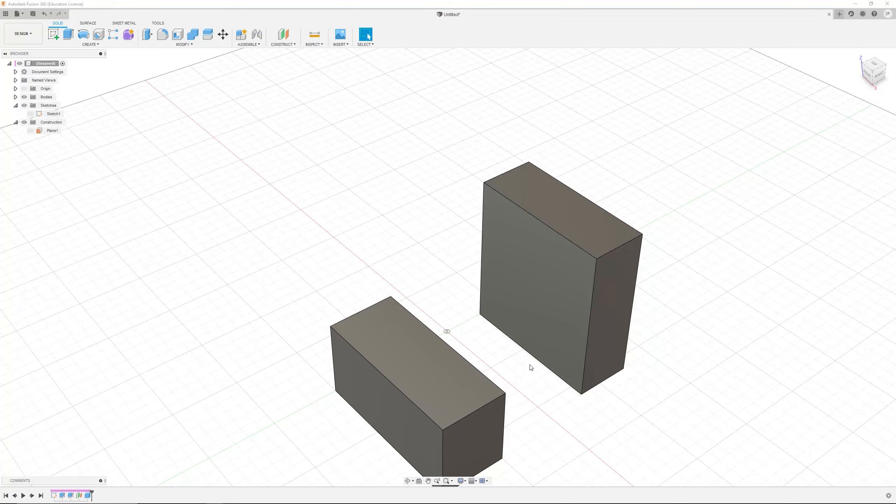
pyautogui.keyDown('shift'); pyautogui.moveTo(530, 367); pyautogui.dragTo(543, 293, button='middle'); pyautogui.keyUp('shift')
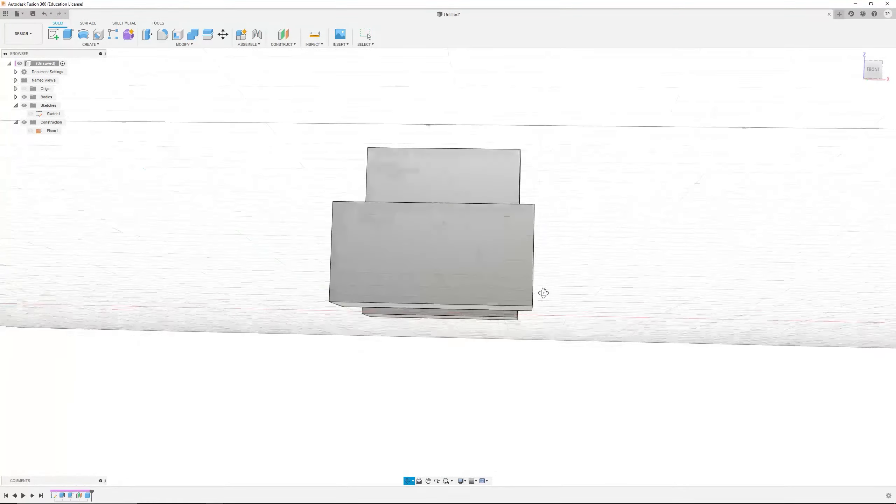
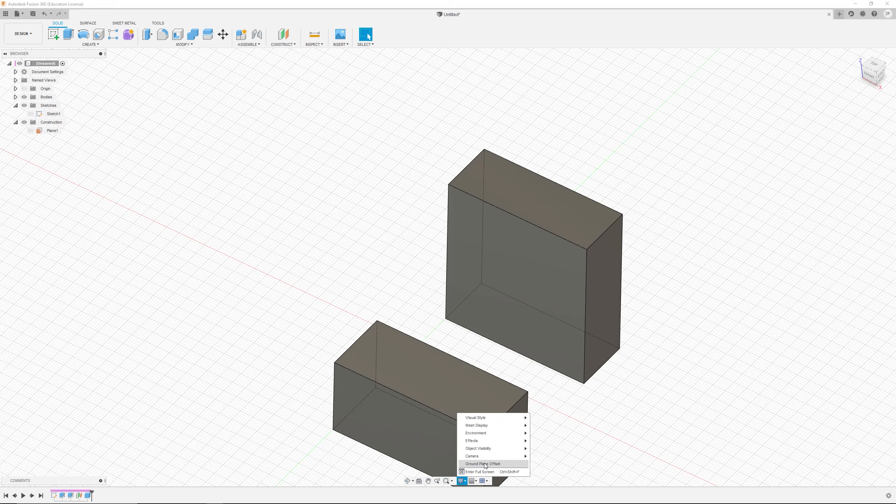
# Step: Open the grid settings, keep the grid Adaptive, and zoom in and out to examine how the grid adapts
pyautogui.click(473, 482)
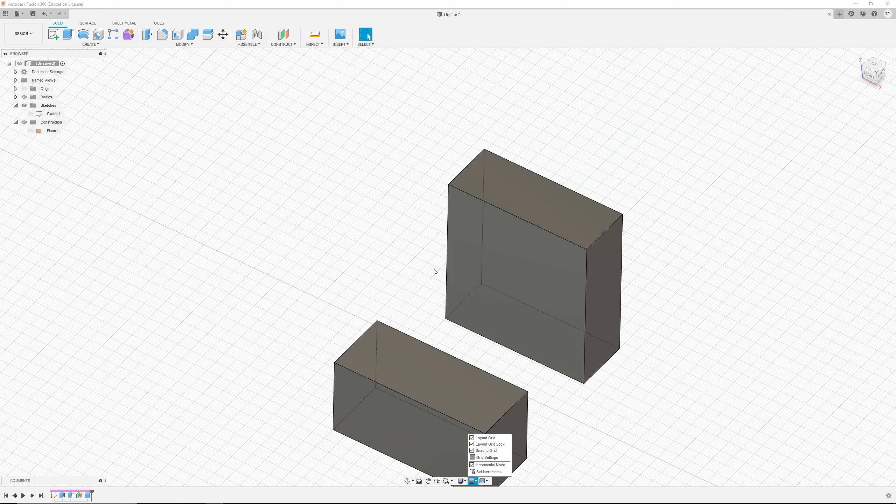
pyautogui.click(485, 457)
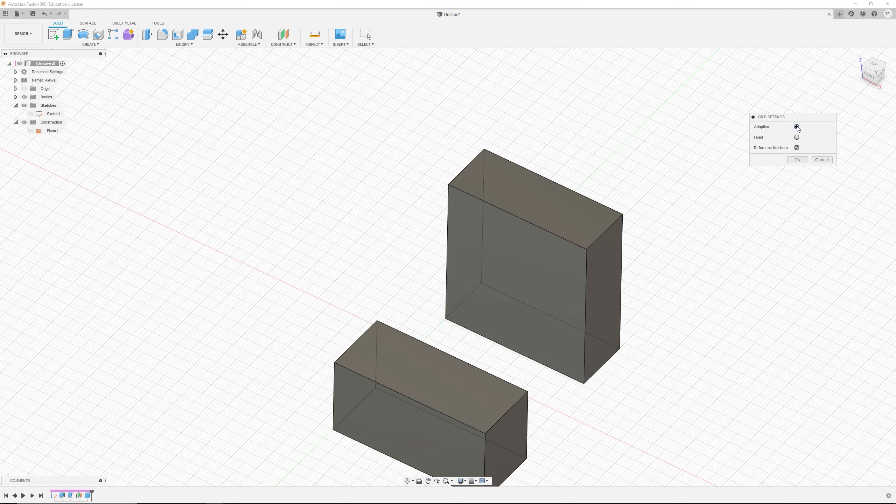
pyautogui.scroll(-3, 712, 340)
pyautogui.scroll(8, 713, 335)
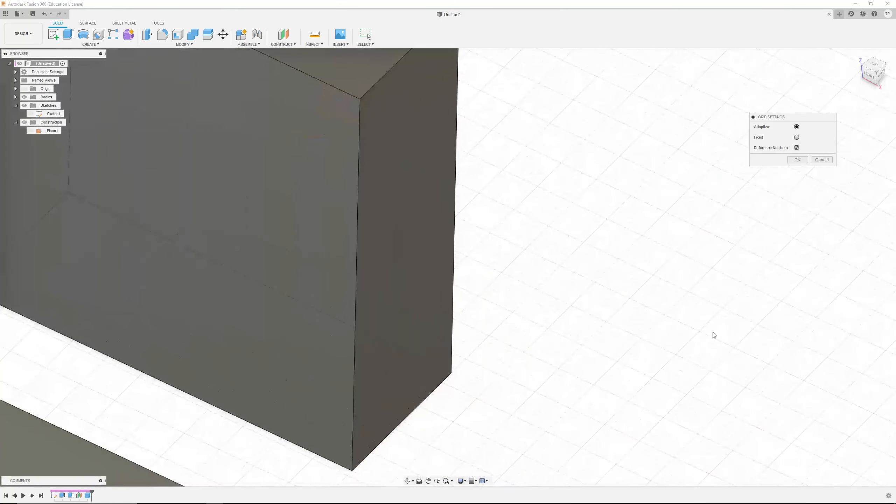
pyautogui.scroll(4, 713, 334)
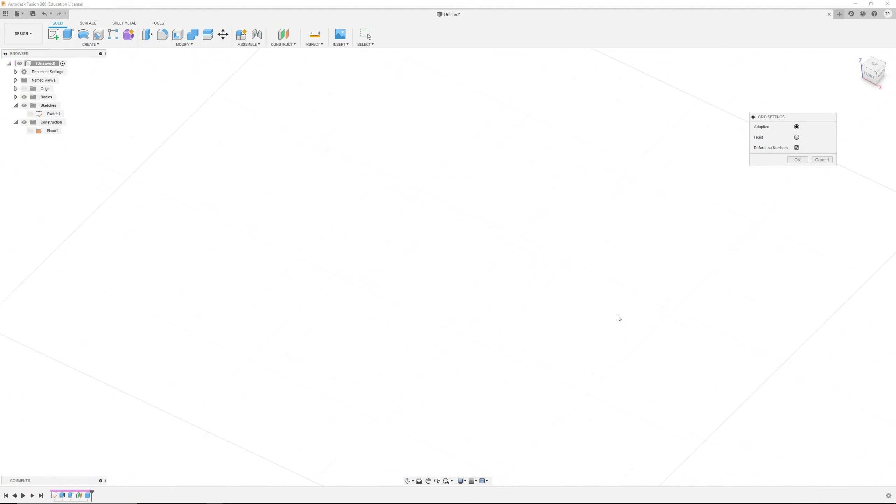
pyautogui.scroll(2, 619, 317)
pyautogui.scroll(-9, 616, 318)
pyautogui.scroll(-8, 533, 295)
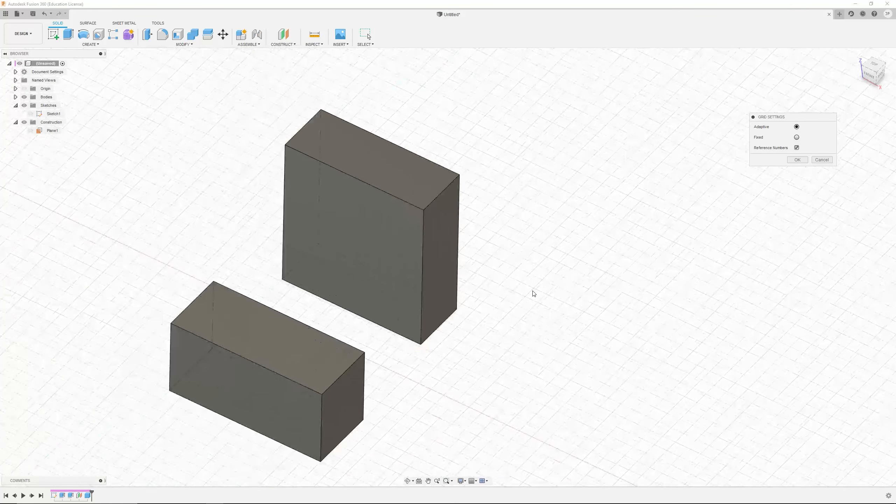
pyautogui.scroll(-6, 533, 294)
pyautogui.scroll(1, 333, 294)
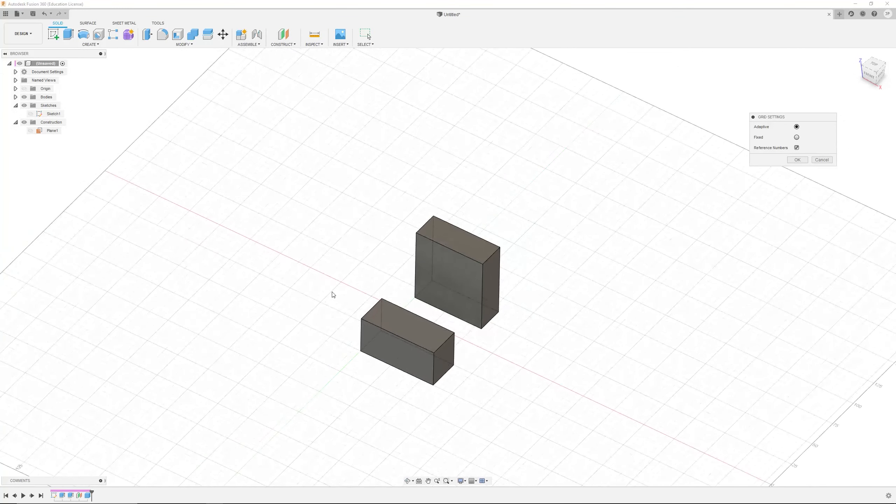
pyautogui.scroll(3, 332, 294)
pyautogui.click(798, 160)
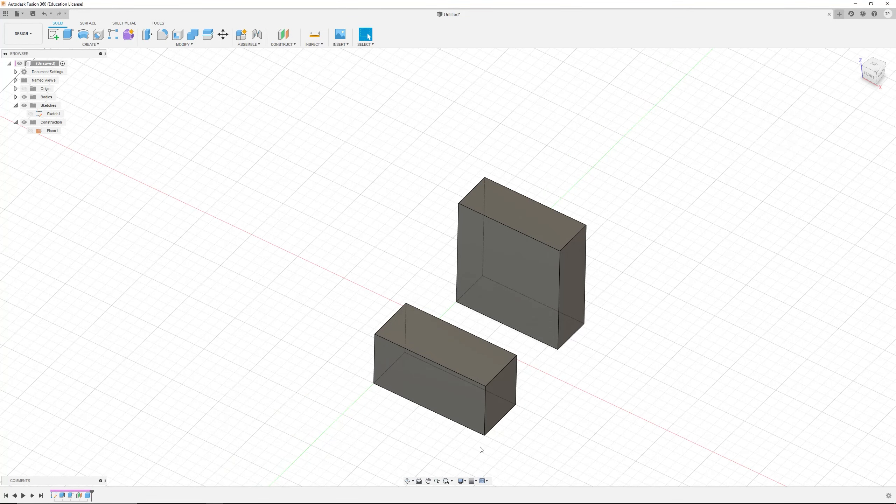
# Step: Switch the canvas to Multiple Views showing four viewports
pyautogui.click(476, 481)
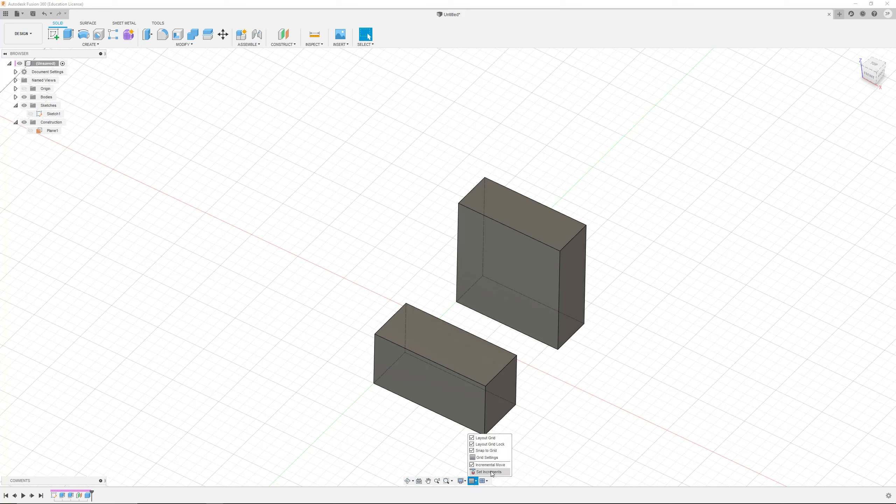
pyautogui.click(484, 480)
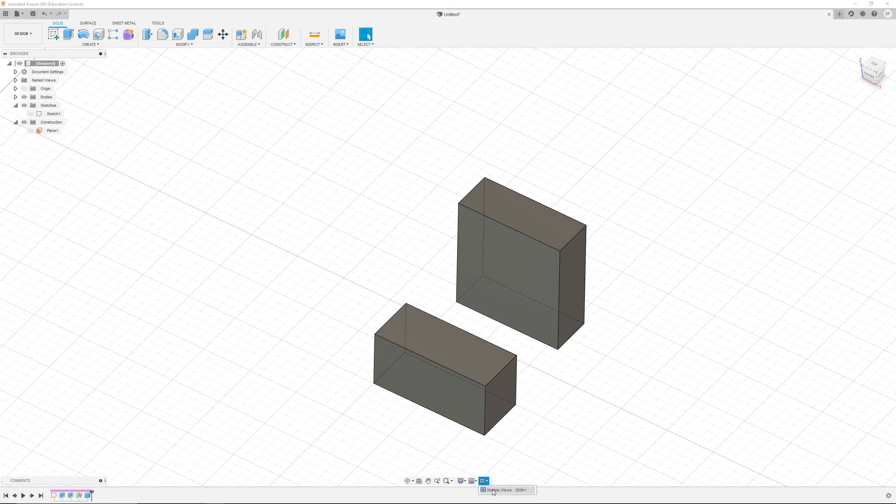
pyautogui.click(497, 490)
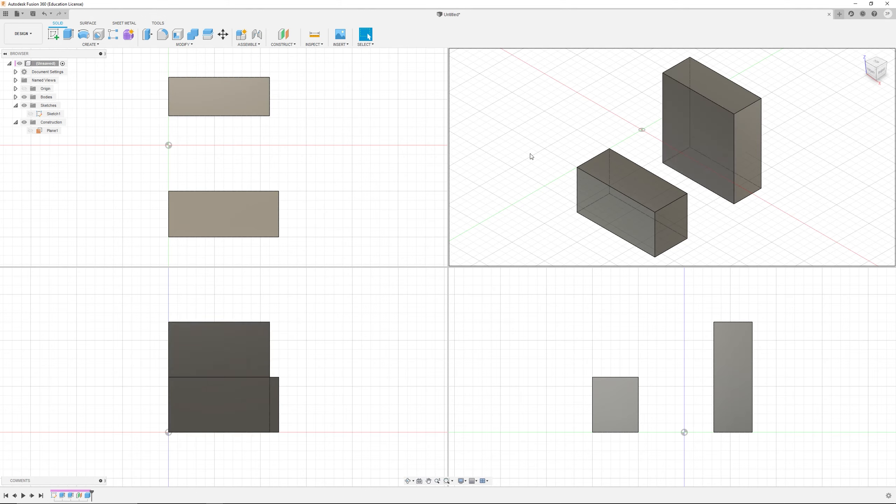
# Step: Orbit each of the four viewports independently to compare their separate views
pyautogui.moveTo(530, 154)
pyautogui.keyDown('shift'); pyautogui.mouseDown(button='middle')
pyautogui.moveTo(579, 146)
pyautogui.moveTo(564, 154)
pyautogui.moveTo(530, 136)
pyautogui.moveTo(522, 154)
pyautogui.moveTo(536, 133)
pyautogui.moveTo(518, 143)
pyautogui.mouseUp(button='middle'); pyautogui.keyUp('shift')
pyautogui.moveTo(353, 169)
pyautogui.keyDown('shift'); pyautogui.mouseDown(button='middle')
pyautogui.moveTo(365, 153)
pyautogui.moveTo(332, 113)
pyautogui.moveTo(340, 170)
pyautogui.mouseUp(button='middle'); pyautogui.keyUp('shift')
pyautogui.keyDown('shift'); pyautogui.moveTo(342, 293); pyautogui.dragTo(396, 320, button='middle'); pyautogui.keyUp('shift')
pyautogui.keyDown('shift'); pyautogui.moveTo(511, 338); pyautogui.dragTo(558, 331, button='middle'); pyautogui.keyUp('shift')
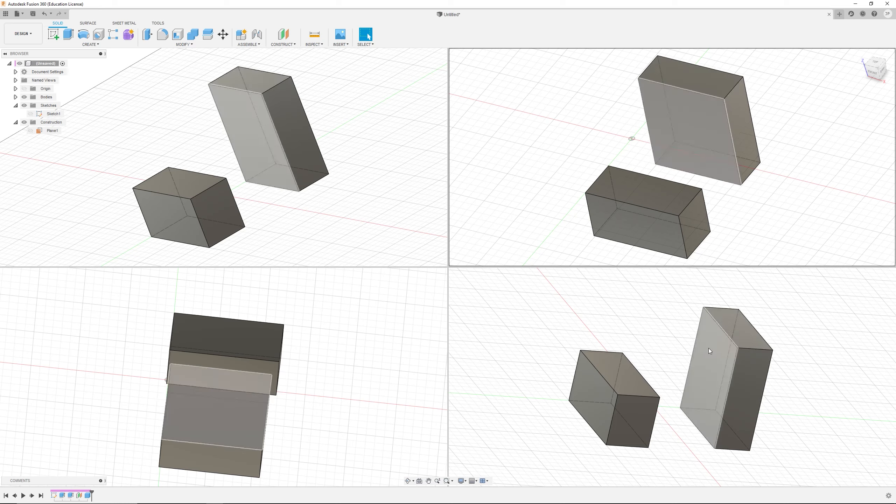
pyautogui.keyDown('shift'); pyautogui.moveTo(666, 320); pyautogui.dragTo(680, 340, button='middle'); pyautogui.keyUp('shift')
pyautogui.keyDown('shift'); pyautogui.moveTo(599, 340); pyautogui.dragTo(616, 313, button='middle'); pyautogui.keyUp('shift')
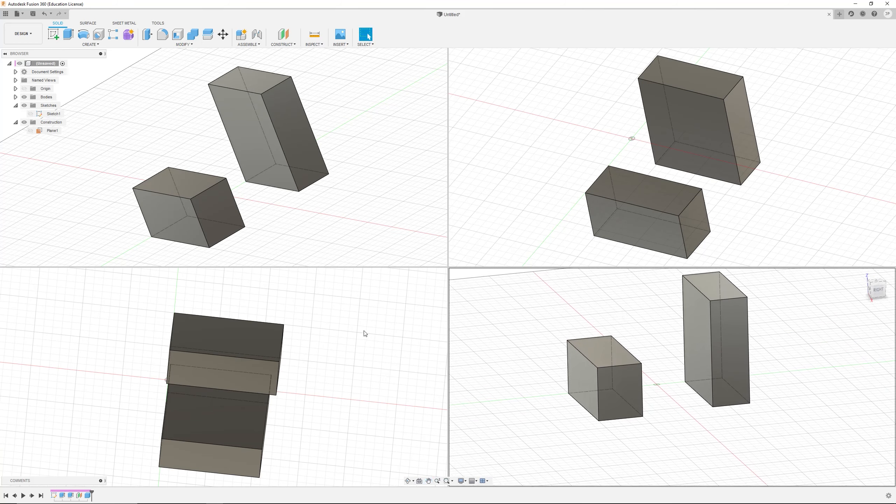
# Step: Undo the last box creation and orbit the viewports again
pyautogui.hotkey('ctrl', 'z')
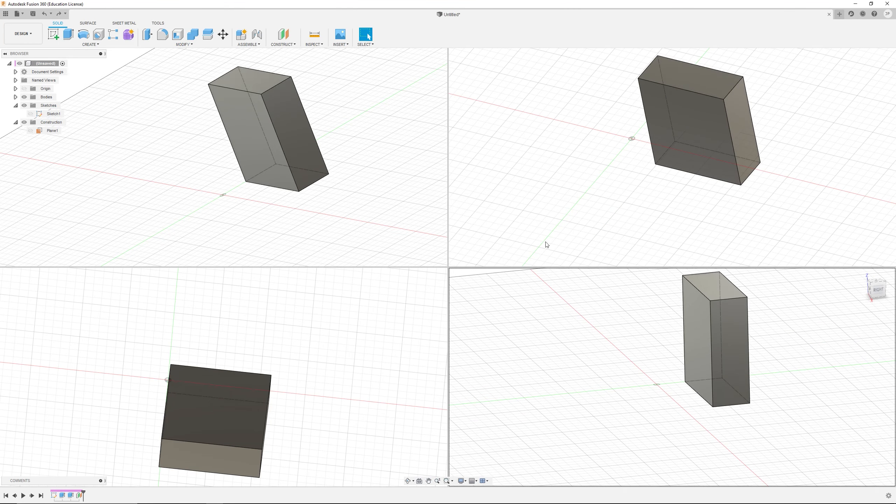
pyautogui.moveTo(602, 315); pyautogui.dragTo(646, 336, button='middle')
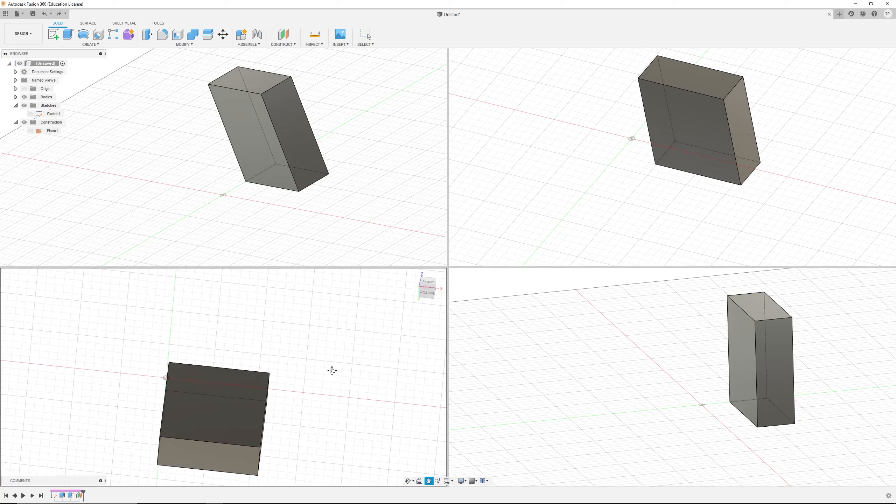
pyautogui.moveTo(347, 372); pyautogui.dragTo(334, 362, button='middle')
pyautogui.moveTo(335, 203); pyautogui.dragTo(317, 209, button='middle')
pyautogui.moveTo(584, 199); pyautogui.dragTo(588, 210, button='middle')
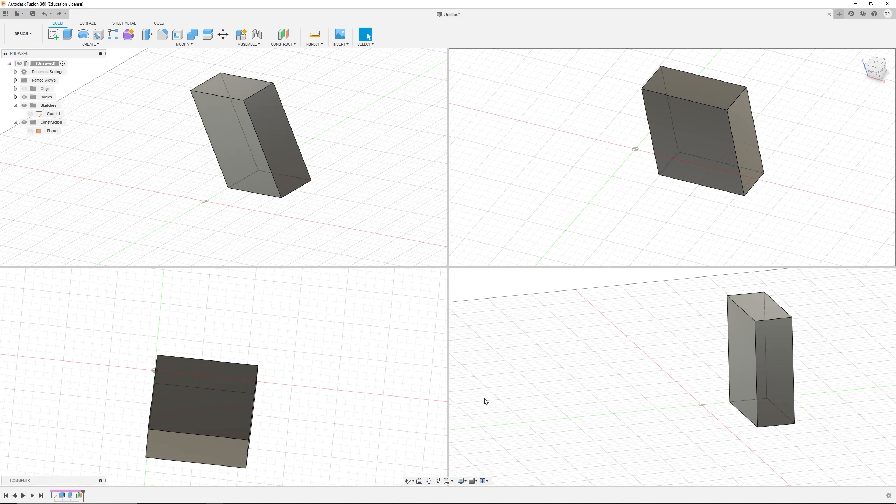
# Step: Return the canvas to a single view and orbit and zoom around the remaining box
pyautogui.click(483, 480)
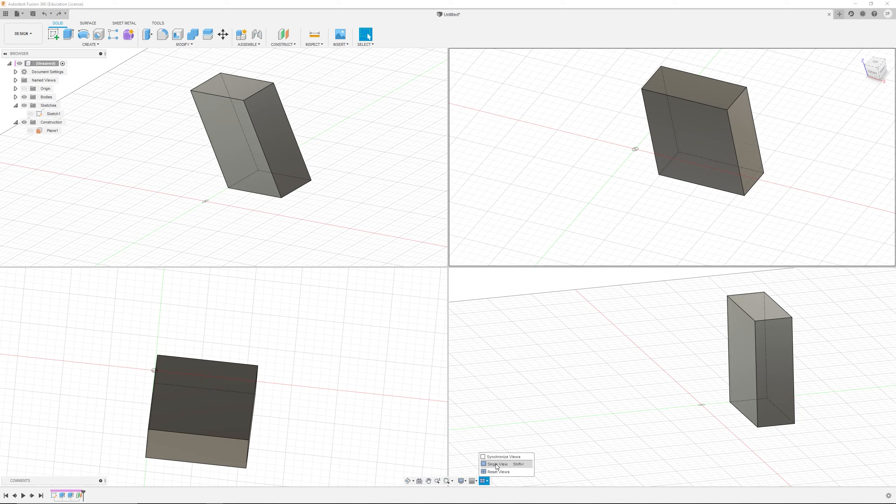
pyautogui.click(496, 464)
pyautogui.scroll(-5, 545, 247)
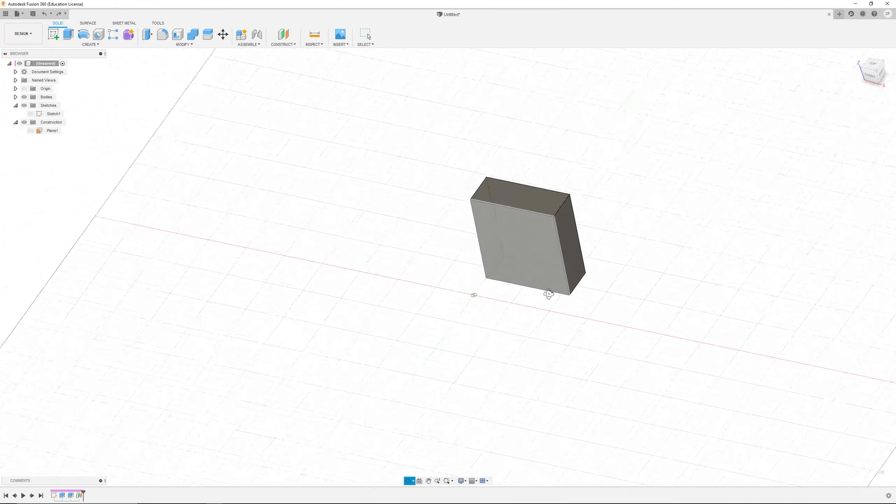
pyautogui.keyDown('shift'); pyautogui.moveTo(548, 294); pyautogui.dragTo(536, 280, button='middle'); pyautogui.keyUp('shift')
pyautogui.scroll(4, 540, 174)
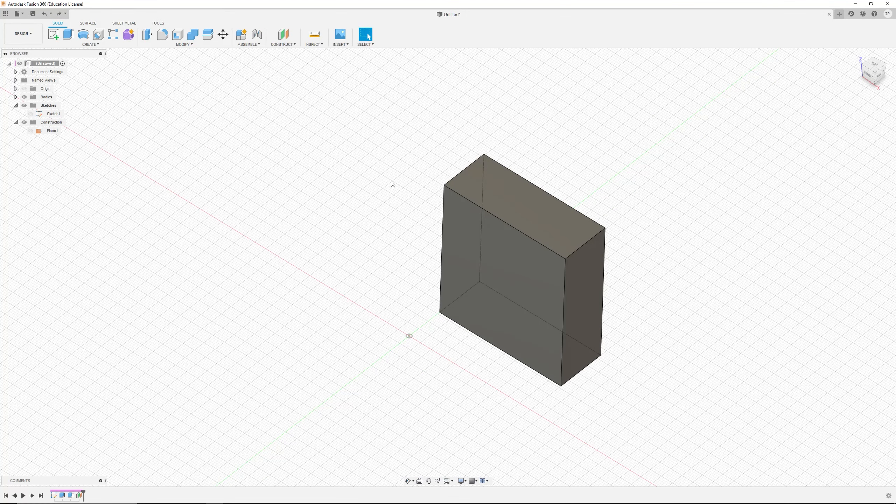
pyautogui.keyDown('shift'); pyautogui.moveTo(434, 258); pyautogui.dragTo(476, 274, button='middle'); pyautogui.keyUp('shift')
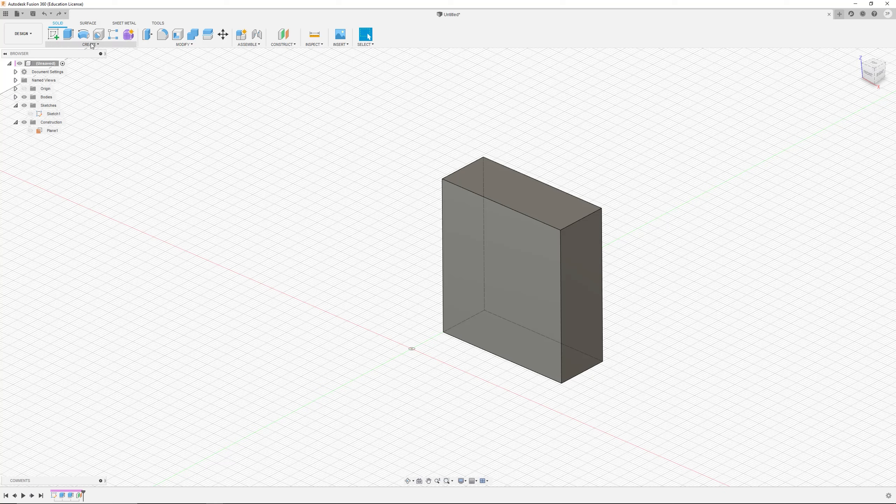
# Step: Open the workspace list and choose the Design workspace
pyautogui.click(18, 34)
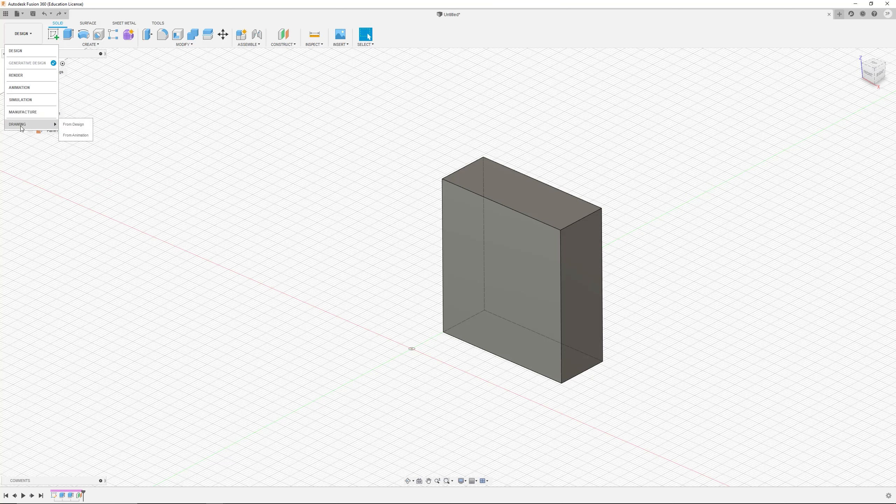
pyautogui.click(32, 51)
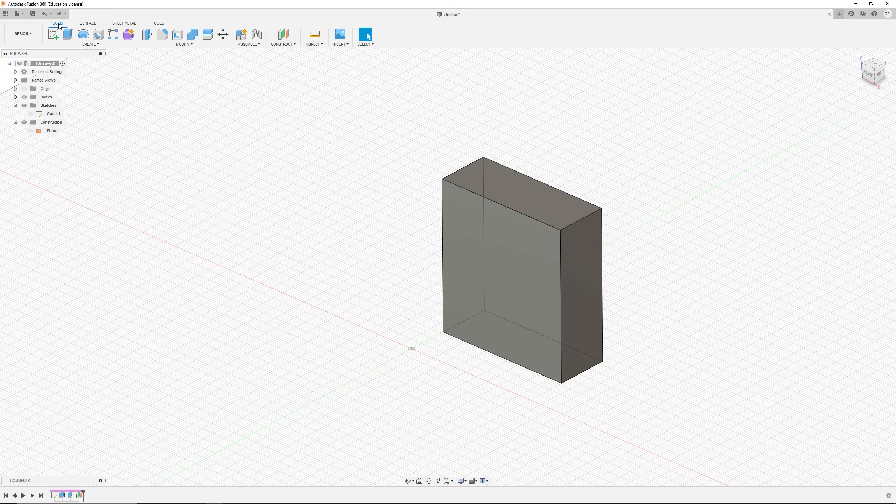
pyautogui.keyDown('shift'); pyautogui.moveTo(478, 182); pyautogui.dragTo(538, 198, button='middle'); pyautogui.keyUp('shift')
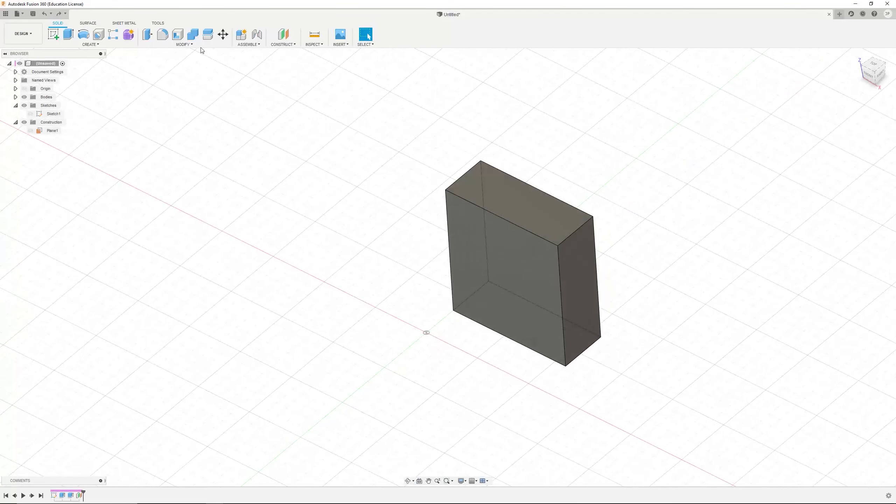
# Step: Switch to the Surface tools and select the box's top face, trying the side face in between
pyautogui.click(87, 25)
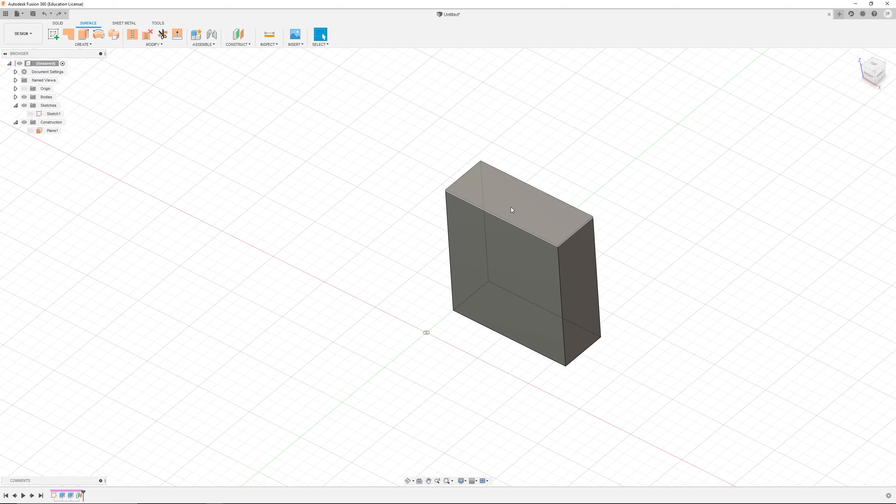
pyautogui.keyDown('shift'); pyautogui.moveTo(485, 227); pyautogui.dragTo(458, 240, button='middle'); pyautogui.keyUp('shift')
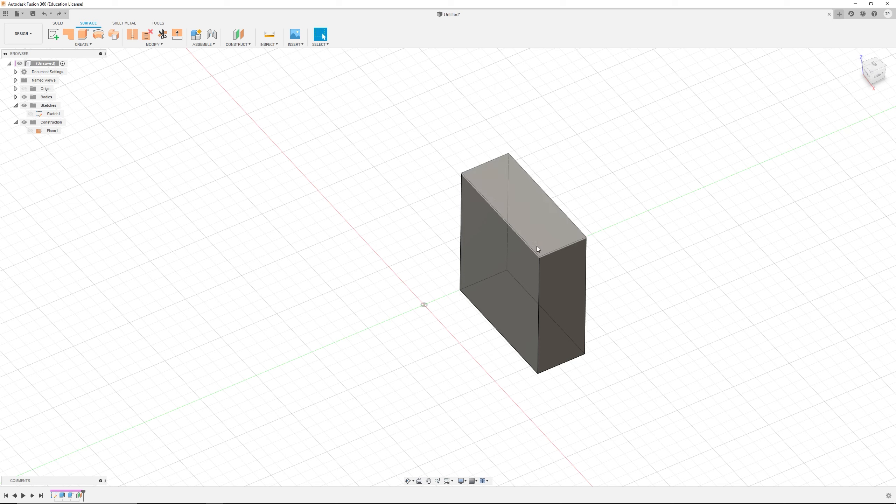
pyautogui.click(495, 243)
pyautogui.click(522, 217)
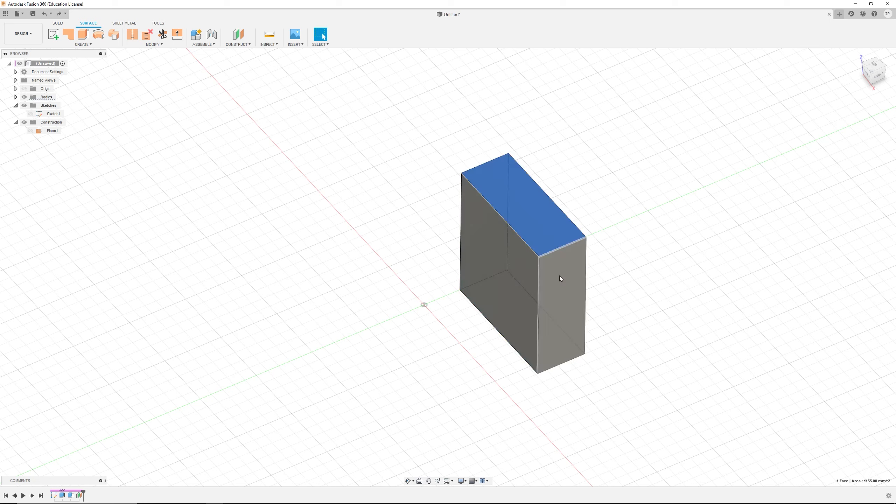
pyautogui.click(568, 285)
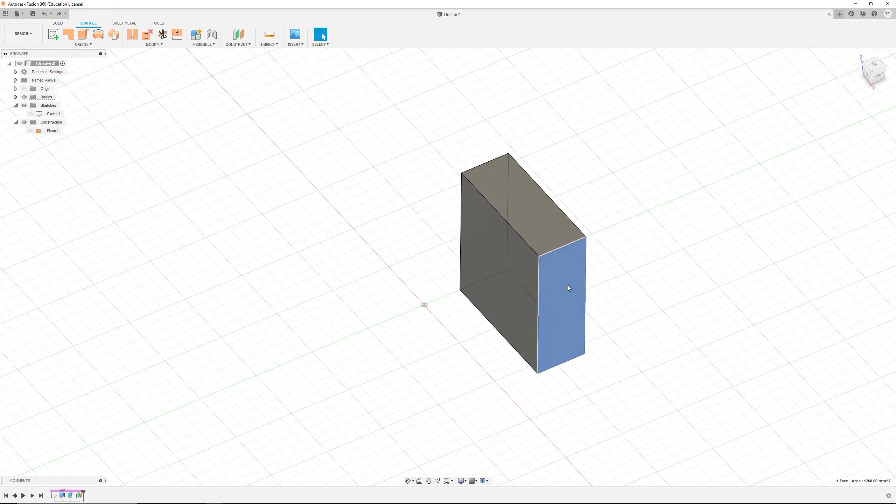
pyautogui.click(530, 236)
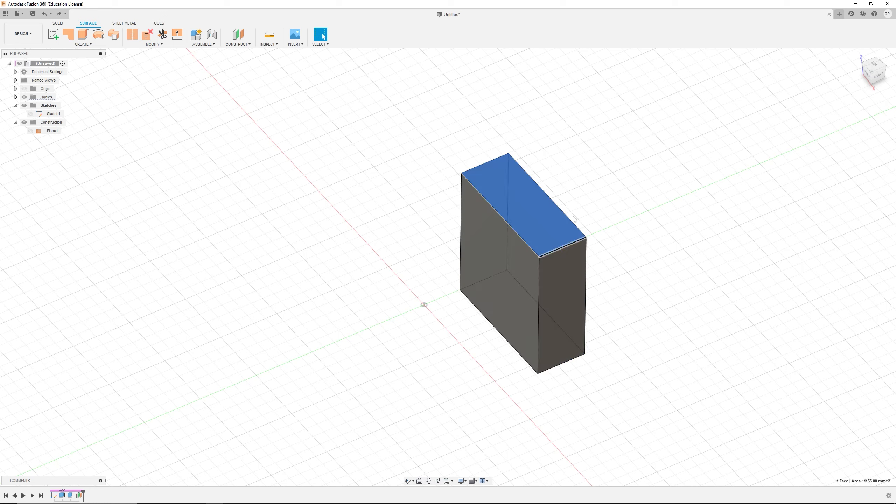
# Step: Cycle through the Solid, Surface, Sheet Metal and Tools toolsets, ending on Surface
pyautogui.click(57, 24)
pyautogui.click(87, 24)
pyautogui.click(124, 23)
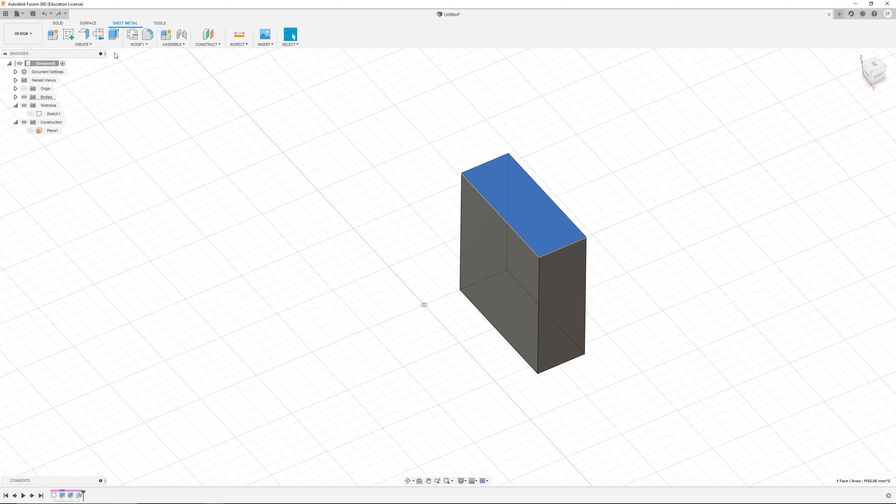
pyautogui.click(160, 24)
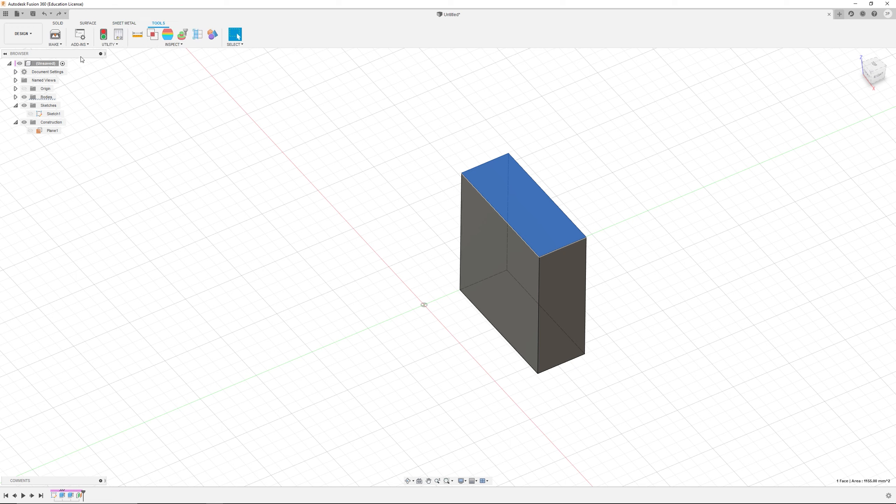
pyautogui.click(62, 24)
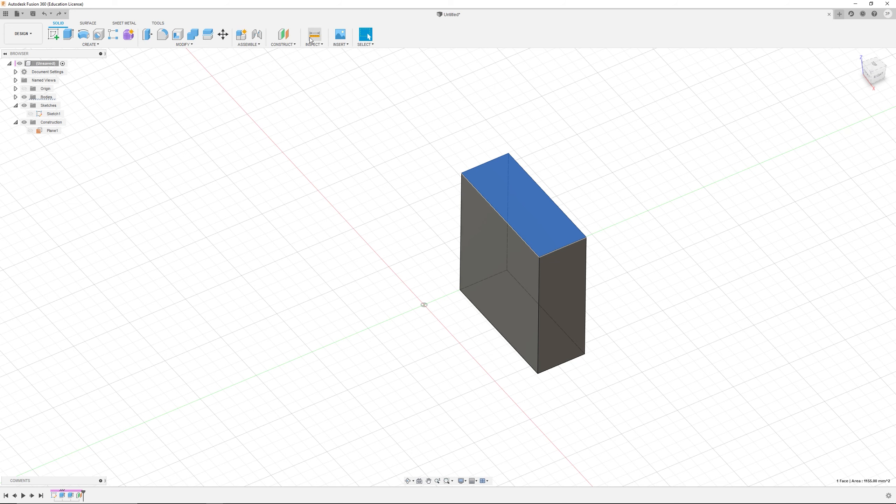
pyautogui.click(88, 24)
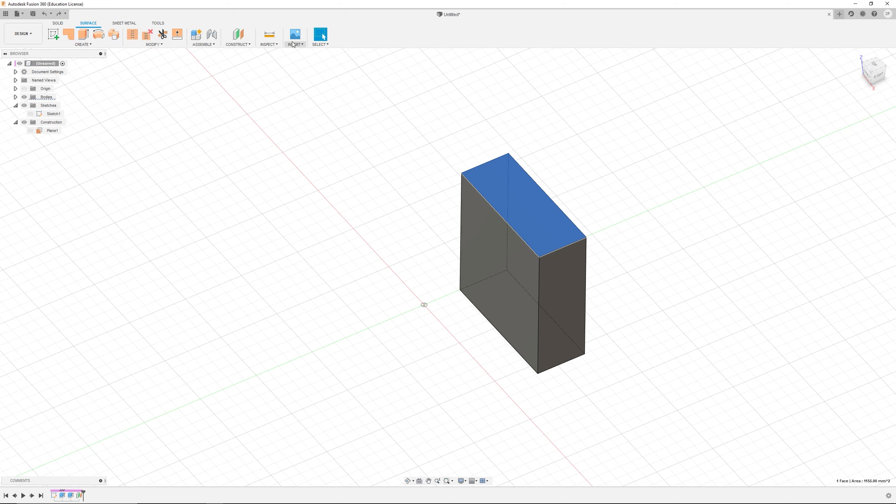
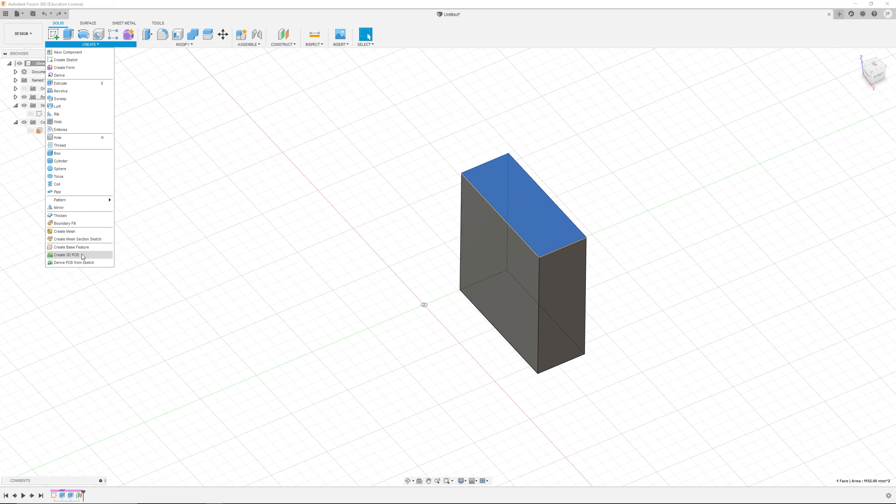
# Step: Browse the Create, Modify, Inspect, Insert and Select menus of the Solid toolset
pyautogui.click(89, 45)
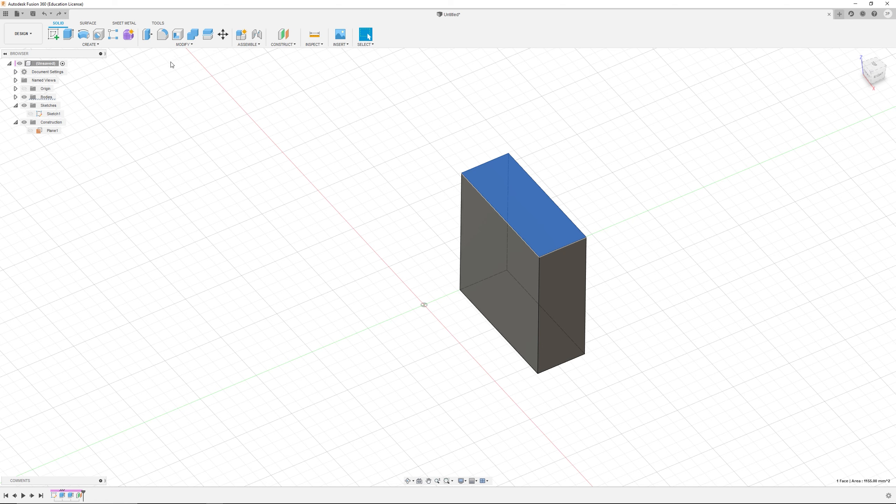
pyautogui.click(182, 45)
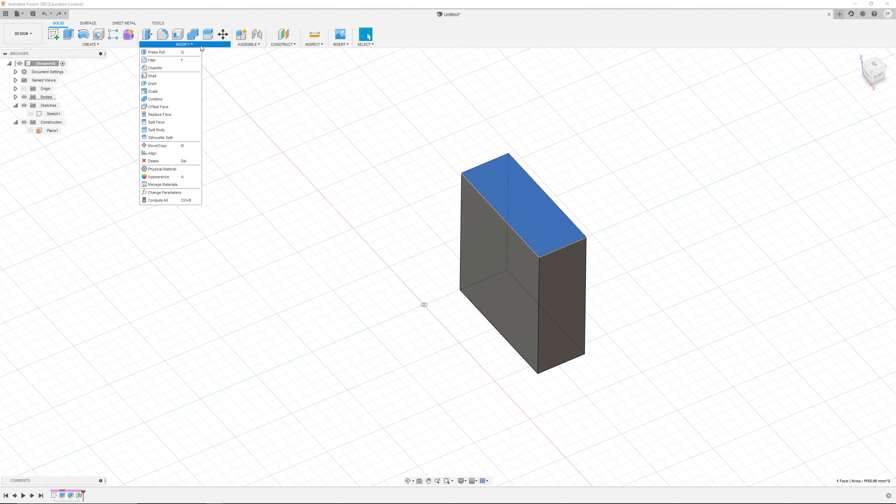
pyautogui.click(242, 61)
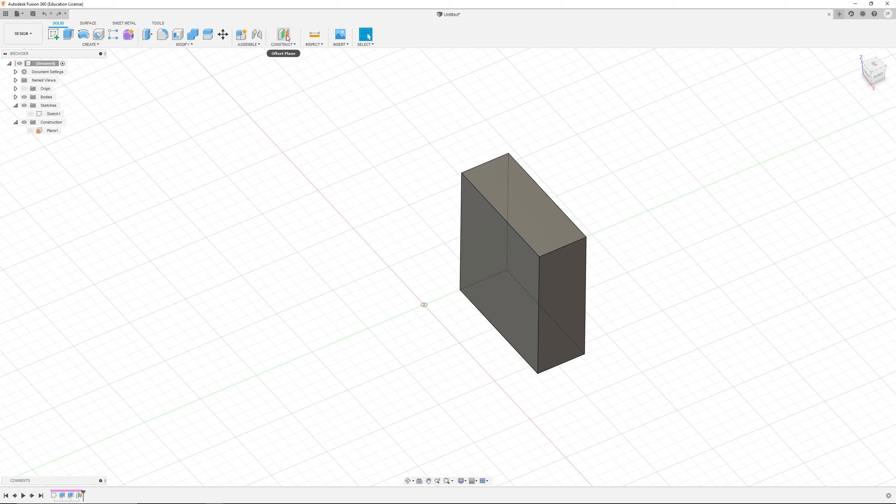
pyautogui.click(319, 44)
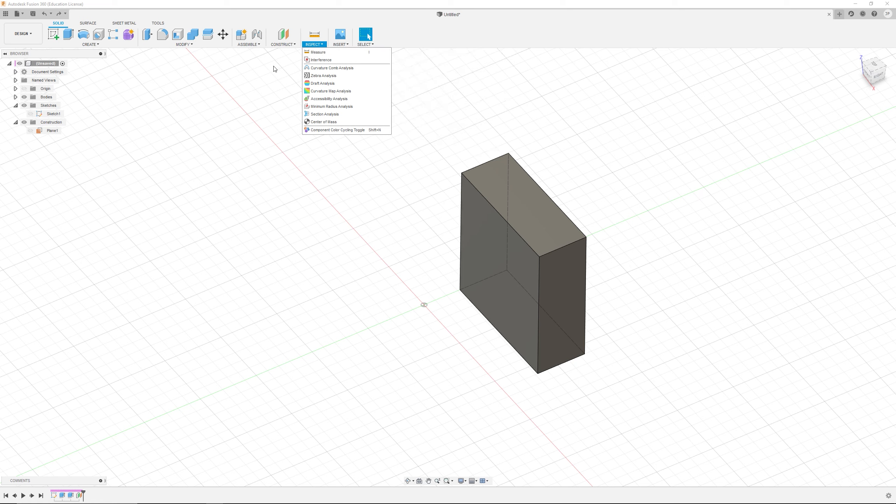
pyautogui.click(348, 44)
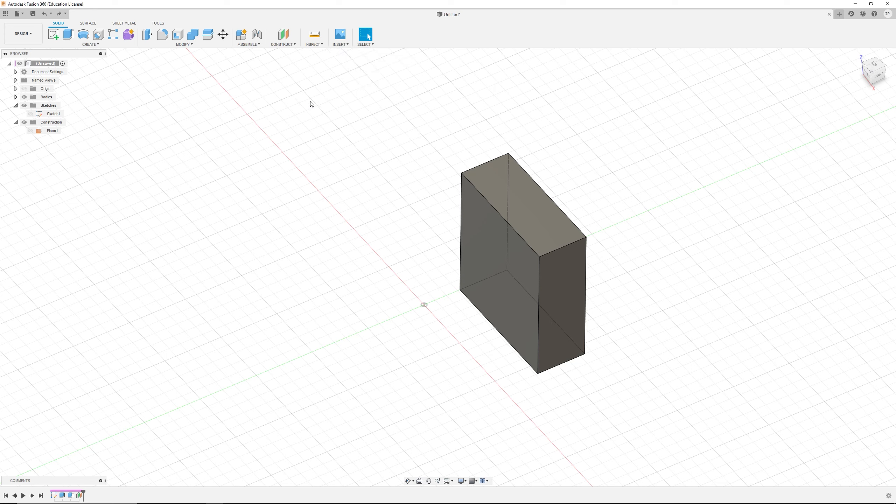
pyautogui.click(371, 45)
# Step: Step back through the design history with repeated undos to the original box extrusion
pyautogui.hotkey('ctrl', 'z')
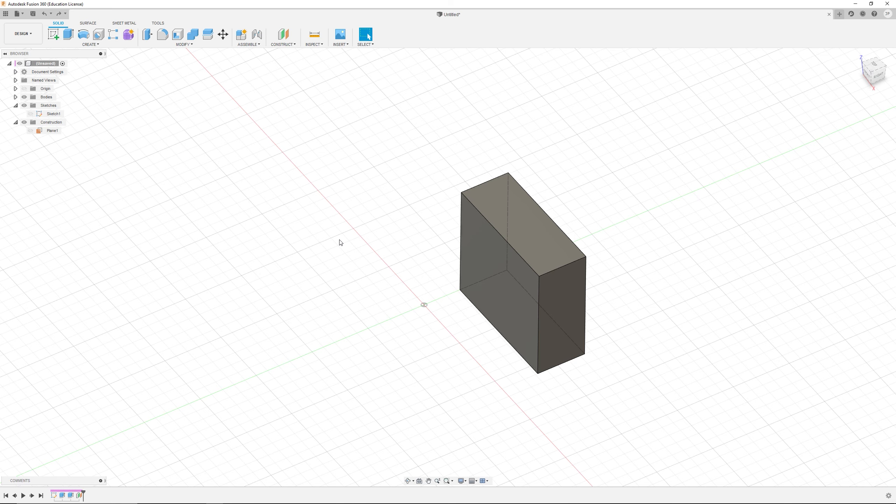
pyautogui.hotkey('ctrl', 'z')
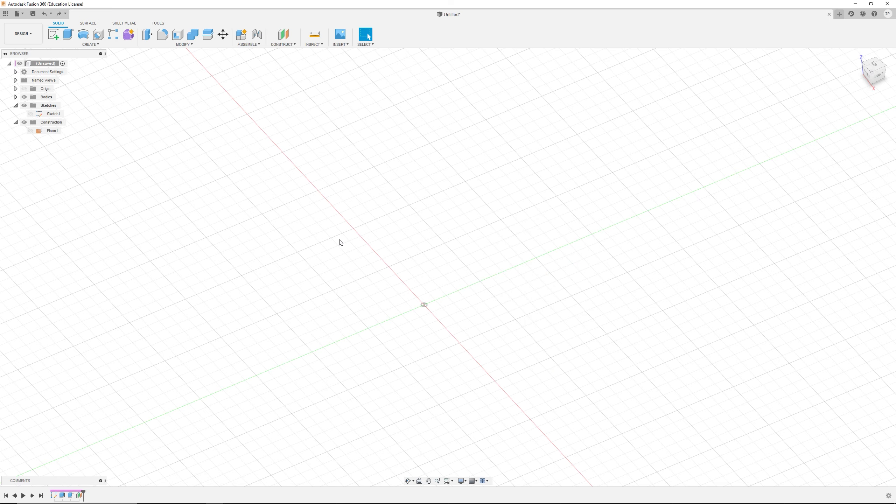
pyautogui.hotkey('ctrl', 'z')
pyautogui.hotkey('ctrl', 'z')
pyautogui.hotkey('ctrl', 'z')
pyautogui.hotkey('ctrl', 'z')
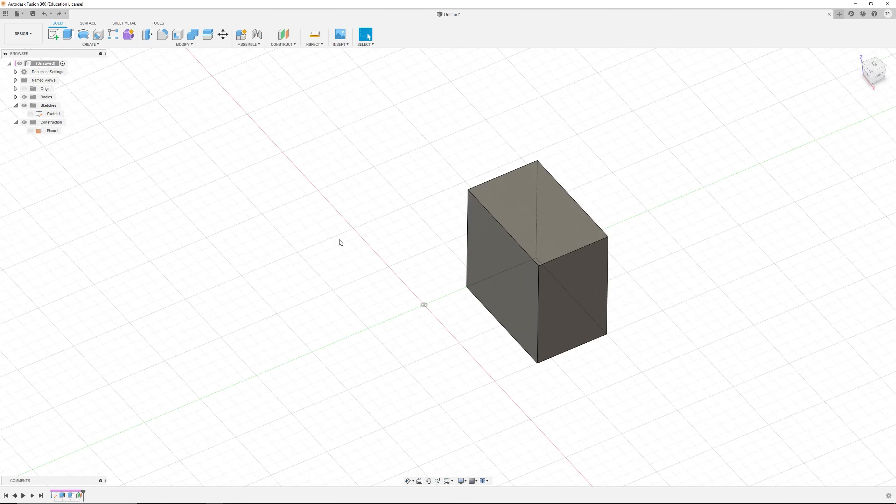
pyautogui.hotkey('ctrl', 'z')
pyautogui.hotkey('ctrl', 'z')
pyautogui.hotkey('ctrl', 'z')
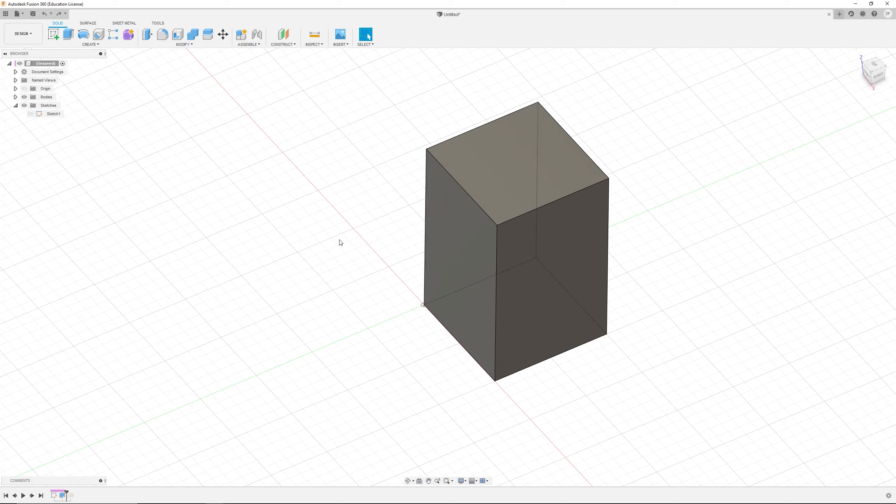
# Step: Redo the undone steps to restore the construction plane and box edits
pyautogui.hotkey('ctrl', 'y')
pyautogui.hotkey('ctrl', 'y')
pyautogui.hotkey('ctrl', 'y')
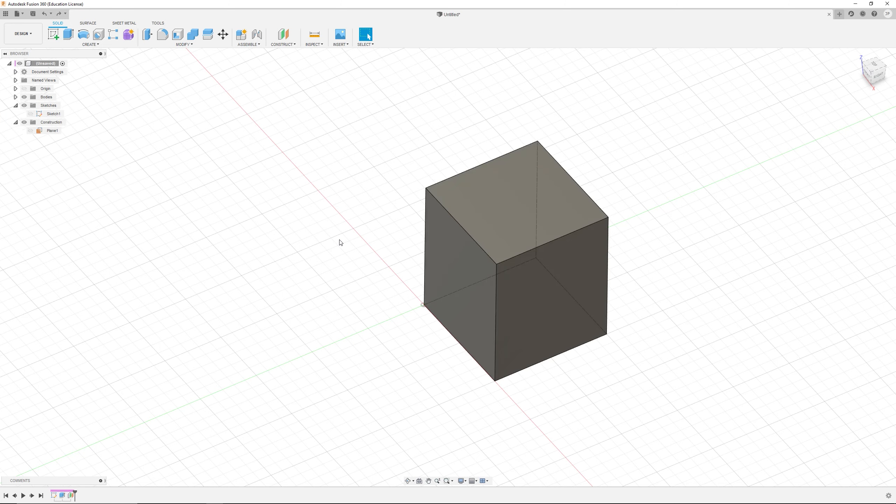
pyautogui.hotkey('ctrl', 'y')
pyautogui.hotkey('ctrl', 'y')
pyautogui.hotkey('ctrl', 'y')
pyautogui.hotkey('ctrl', 'y')
pyautogui.hotkey('ctrl', 'y')
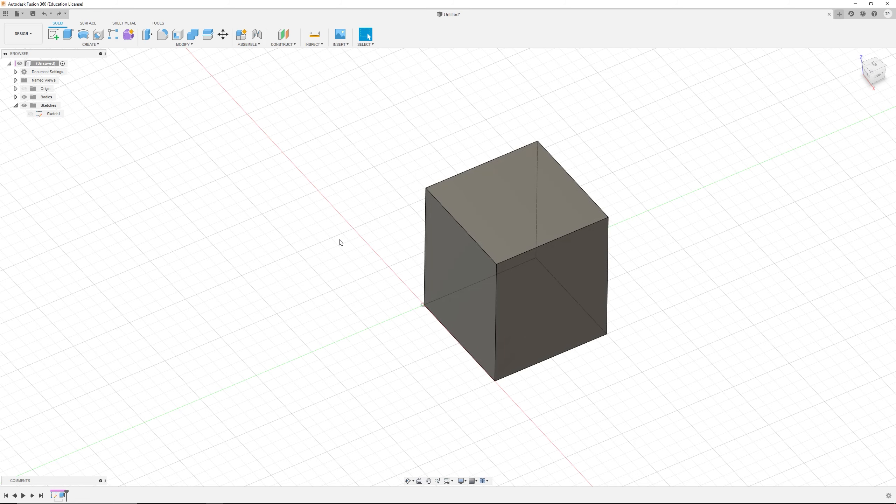
# Step: Undo everything back to an empty design and review the list of redoable actions
pyautogui.hotkey('ctrl', 'z')
pyautogui.hotkey('ctrl', 'z')
pyautogui.hotkey('ctrl', 'z')
pyautogui.hotkey('ctrl', 'z')
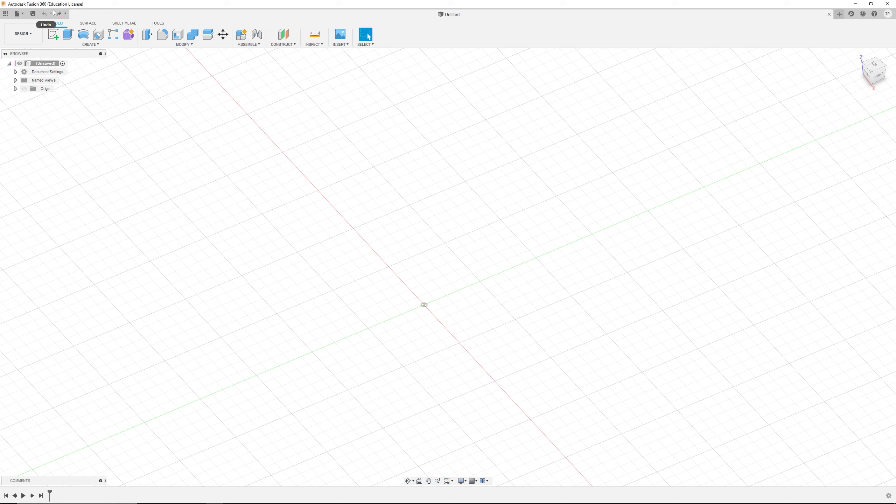
pyautogui.click(65, 14)
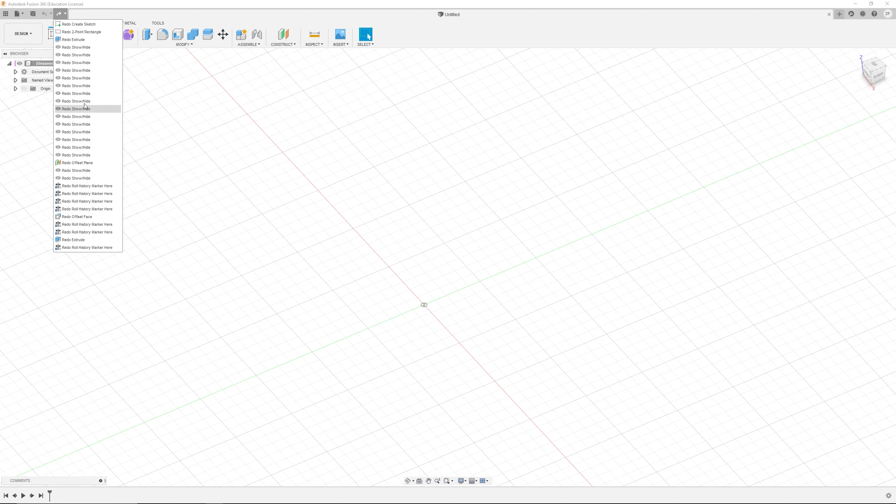
pyautogui.click(257, 16)
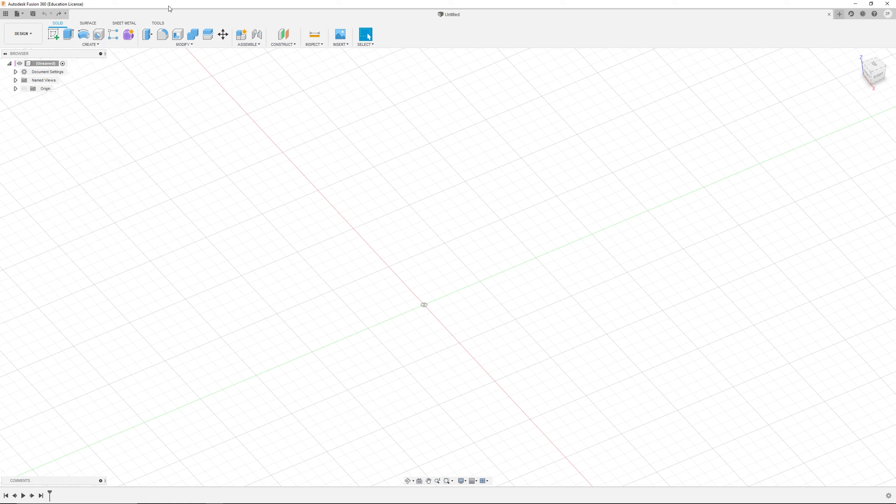
# Step: Create a new design in a second document tab
pyautogui.click(23, 15)
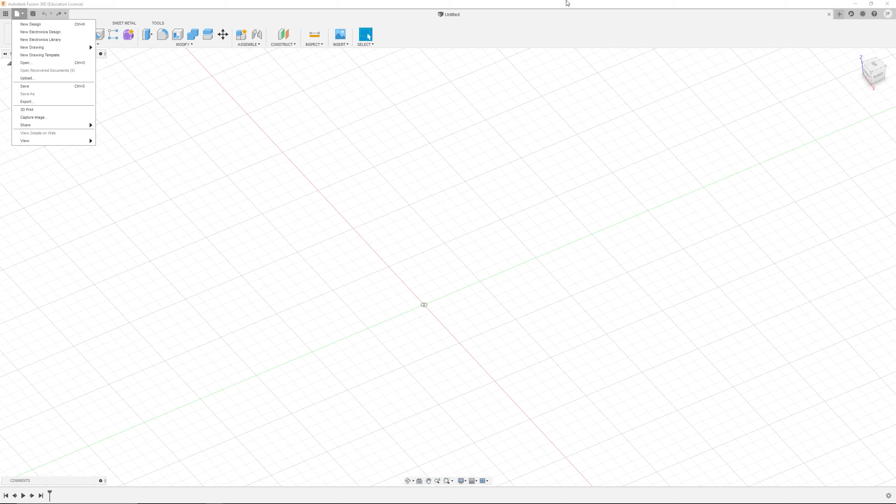
pyautogui.click(839, 33)
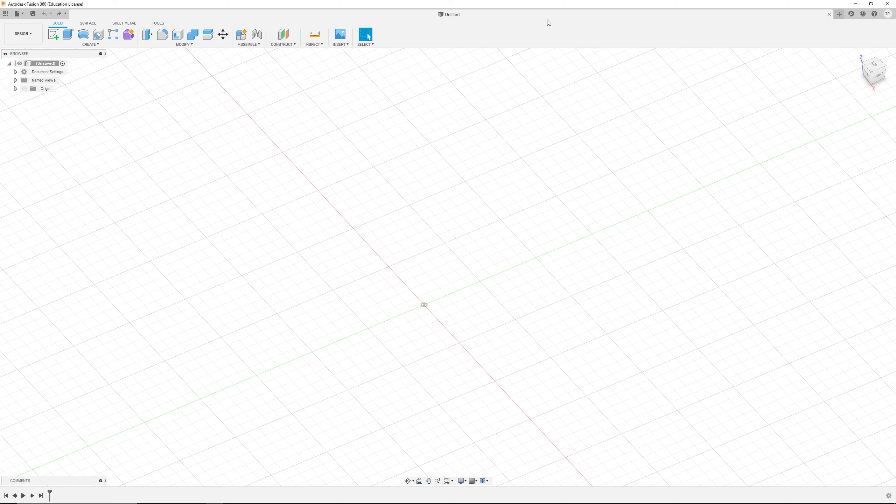
pyautogui.click(839, 15)
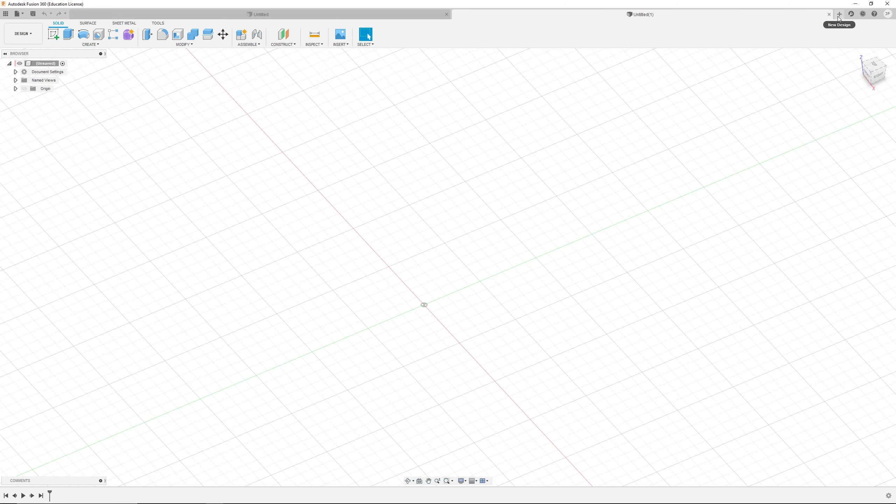
# Step: Switch back to the first Untitled design tab
pyautogui.click(423, 16)
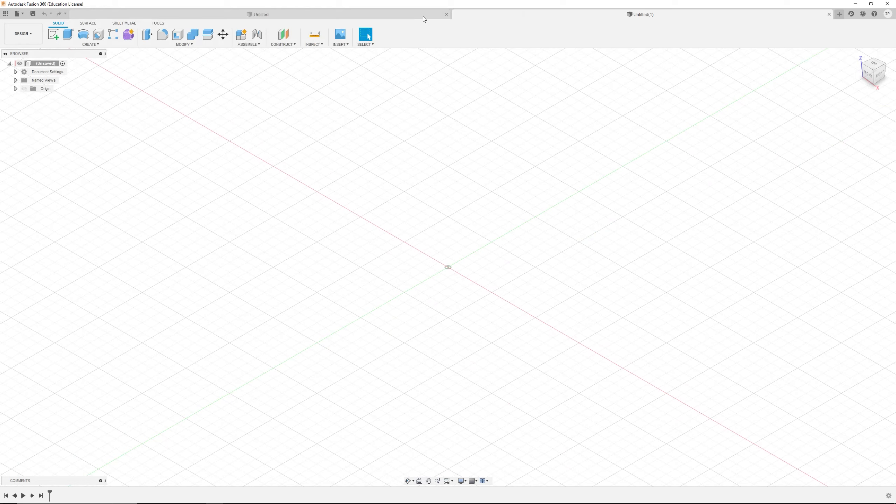
pyautogui.click(476, 16)
pyautogui.click(410, 13)
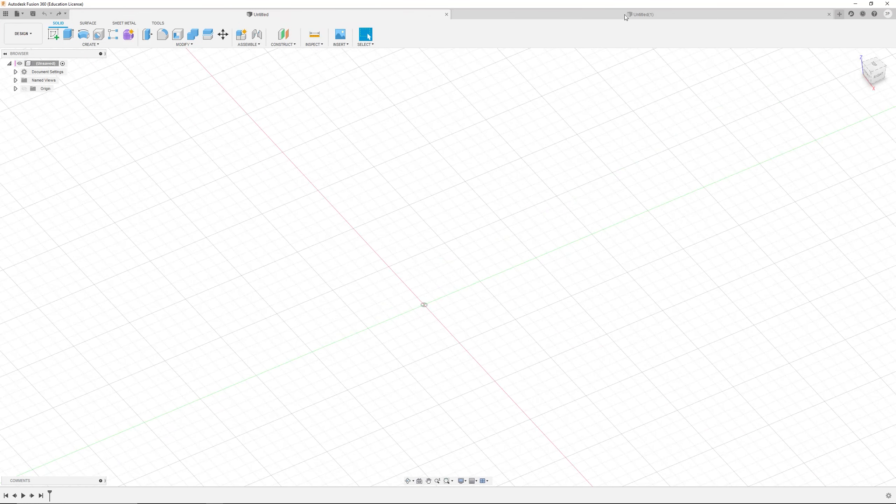
pyautogui.click(34, 16)
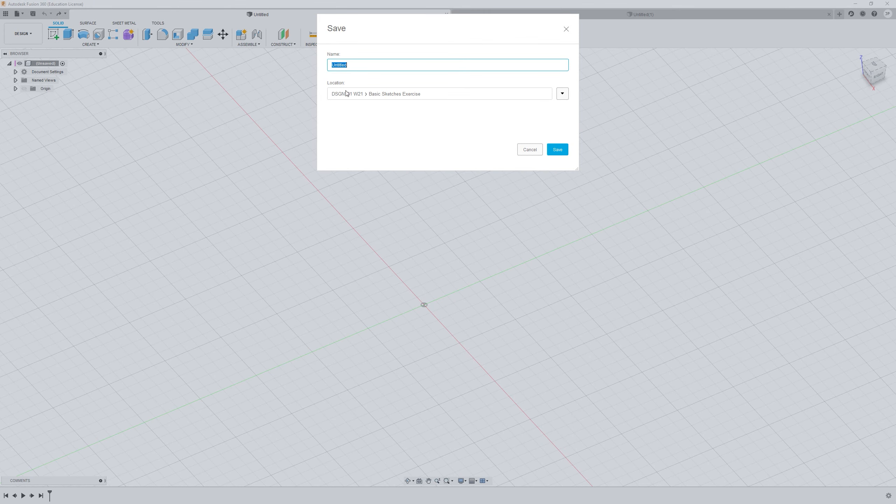
pyautogui.click(562, 94)
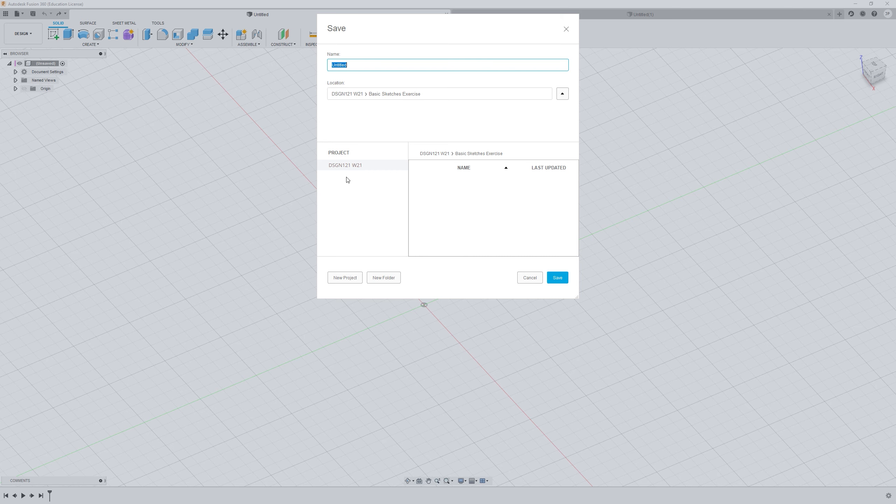
pyautogui.click(530, 277)
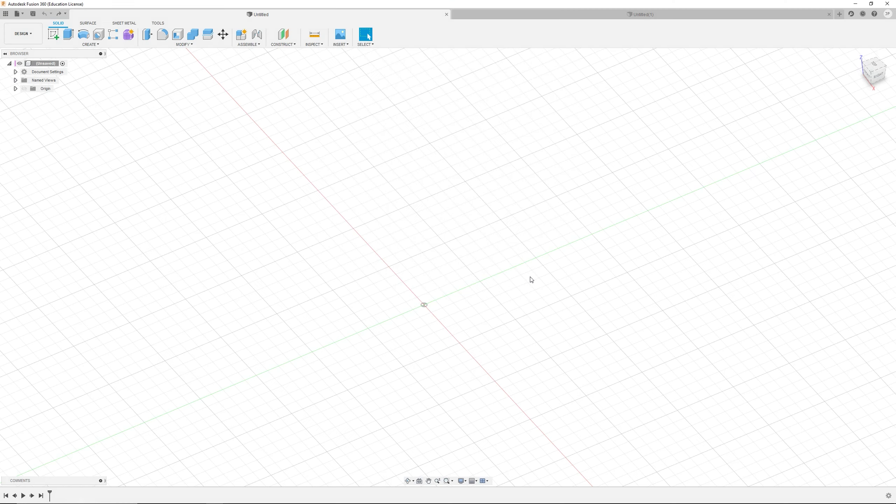
# Step: Open the Data Panel and switch to the personal single-user storage hub
pyautogui.click(4, 14)
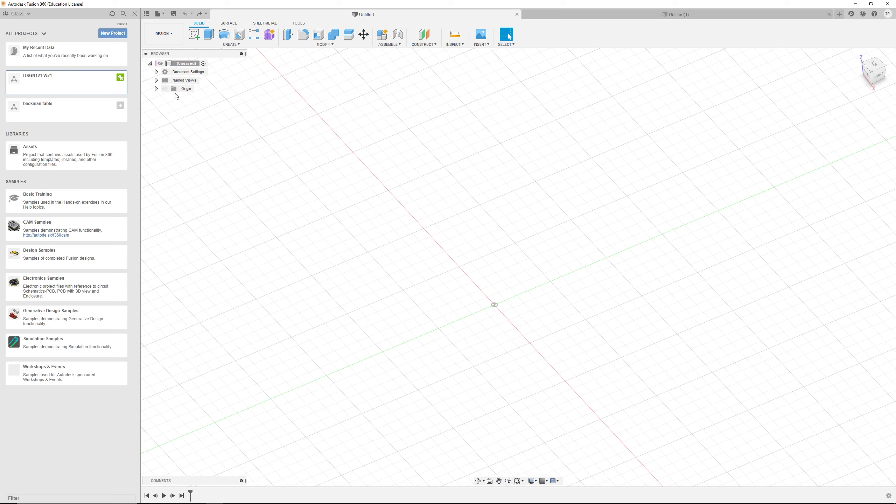
pyautogui.click(17, 13)
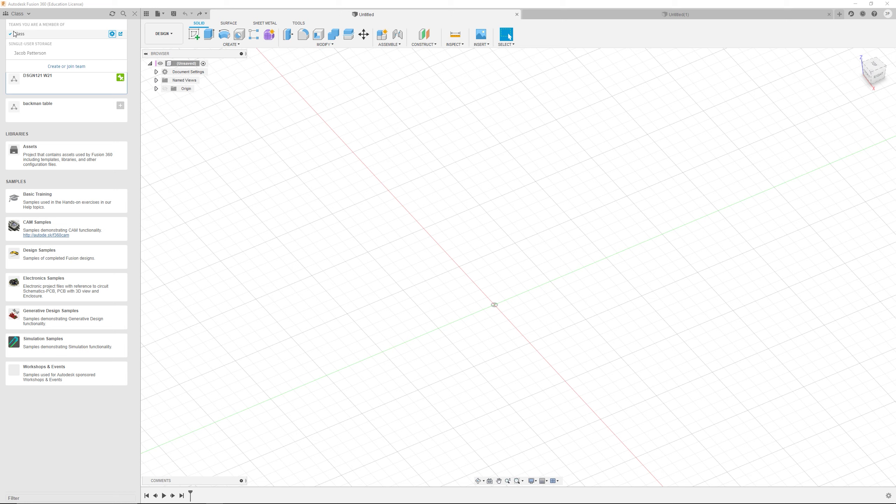
pyautogui.click(31, 35)
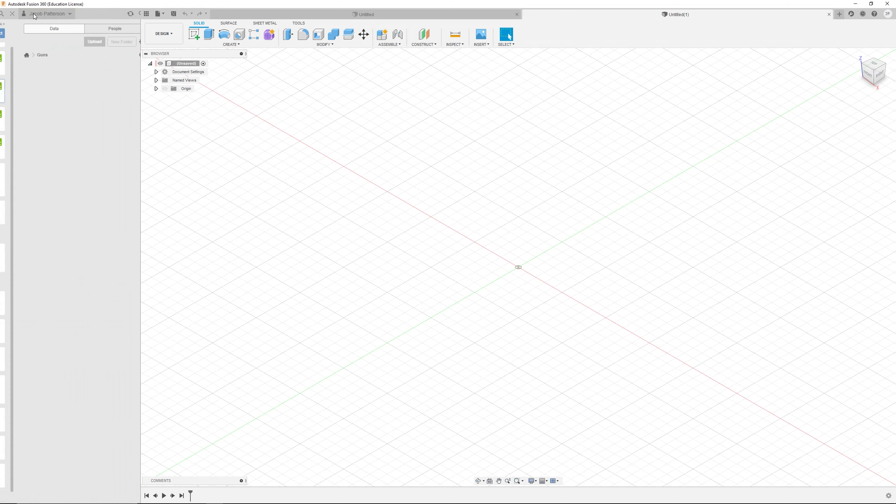
# Step: Switch the Data Panel back to the Class team hub
pyautogui.click(35, 16)
pyautogui.click(35, 14)
pyautogui.click(34, 14)
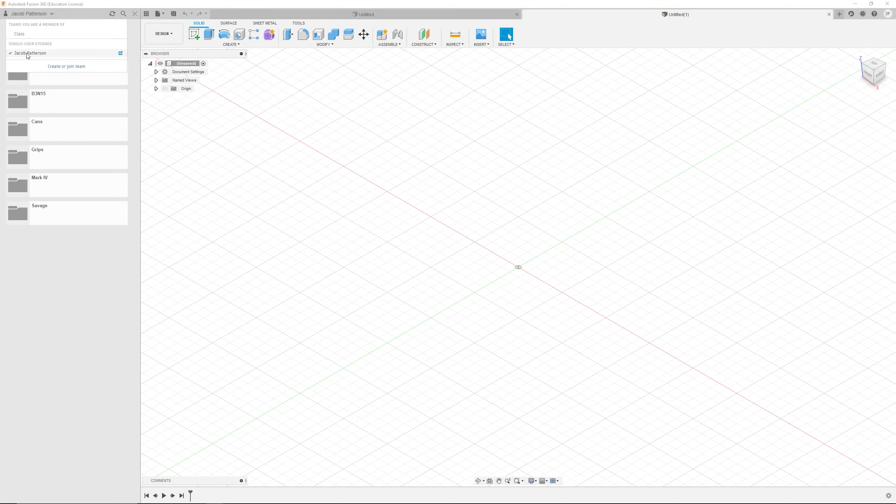
pyautogui.click(26, 34)
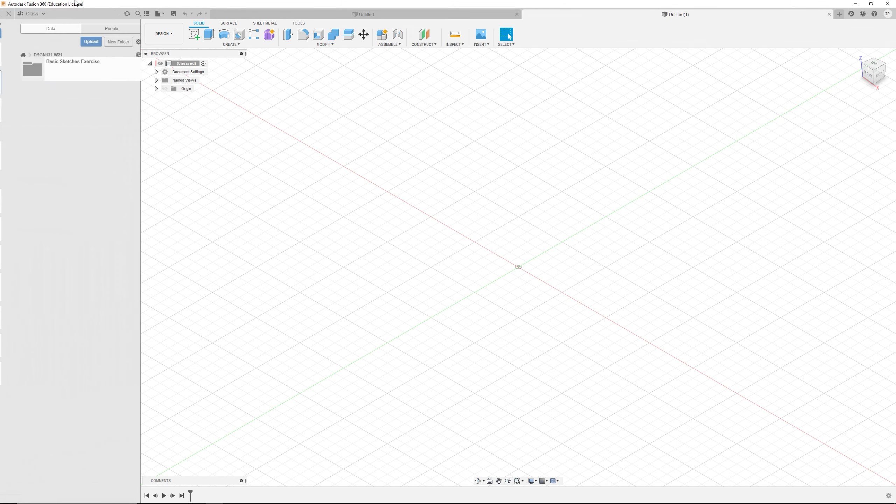
# Step: Close the hub list and hide the Data Panel
pyautogui.click(23, 15)
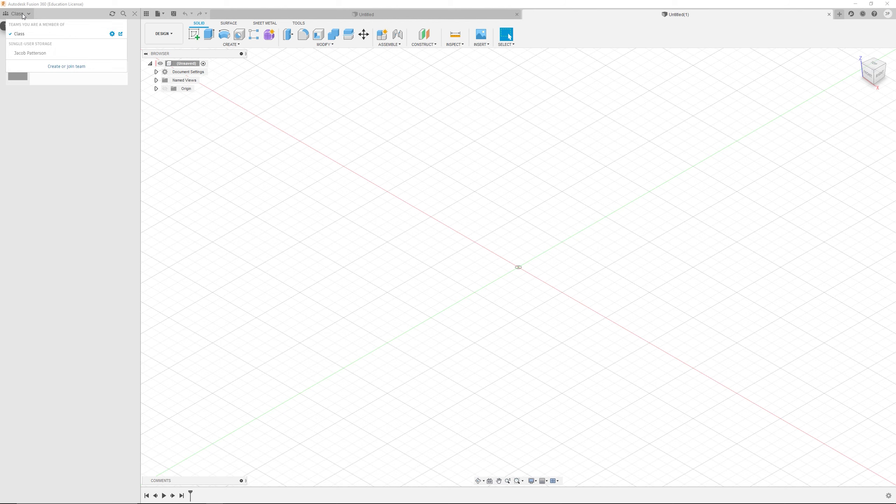
pyautogui.click(193, 152)
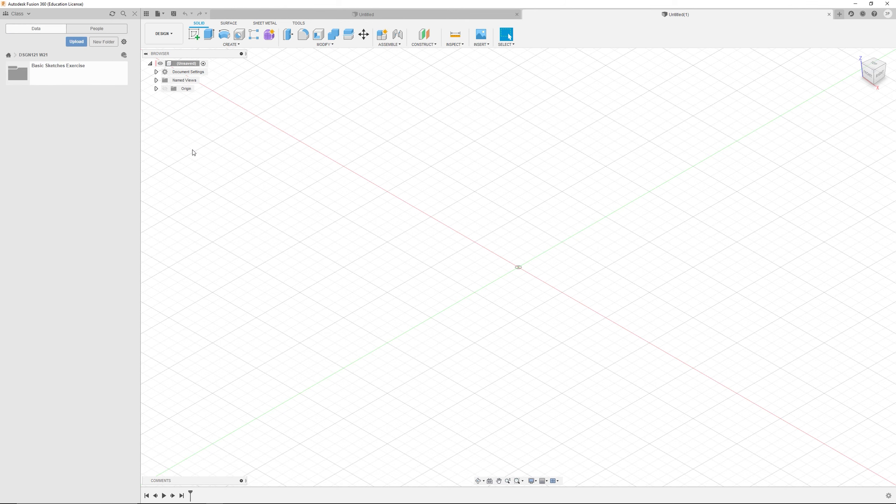
pyautogui.click(146, 13)
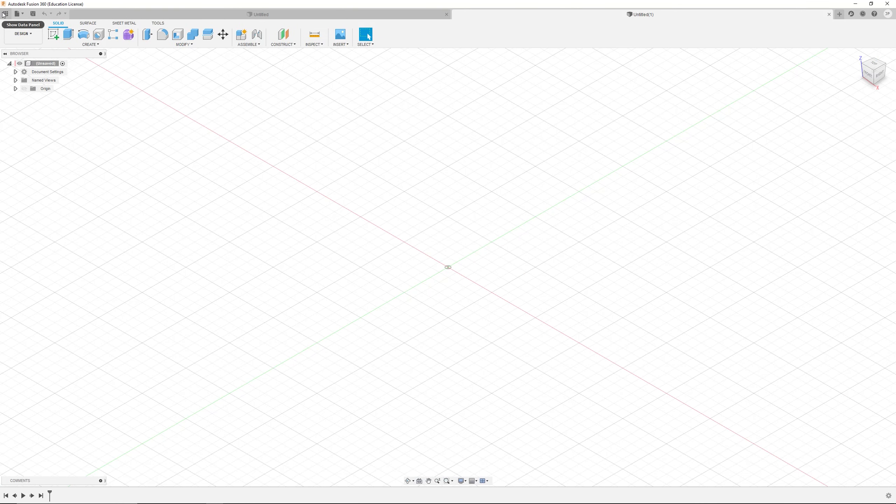
# Step: Reopen the Data Panel and return to the list of all projects
pyautogui.click(4, 14)
pyautogui.click(18, 14)
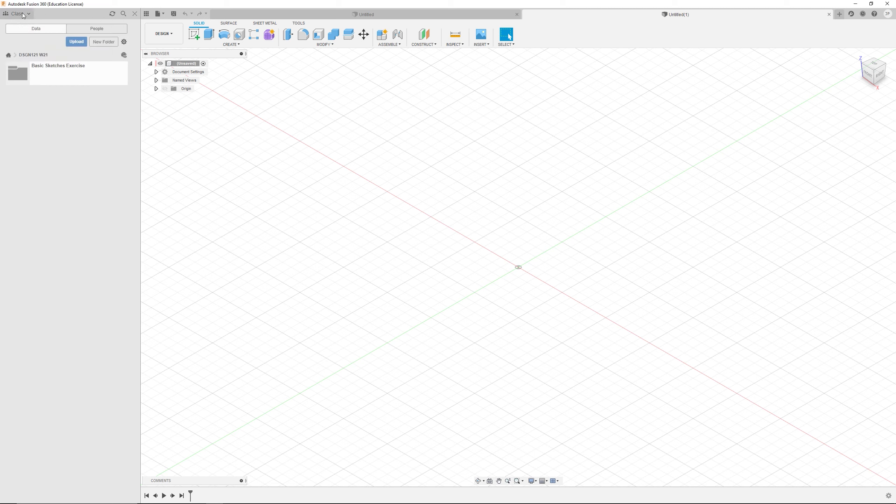
pyautogui.click(9, 56)
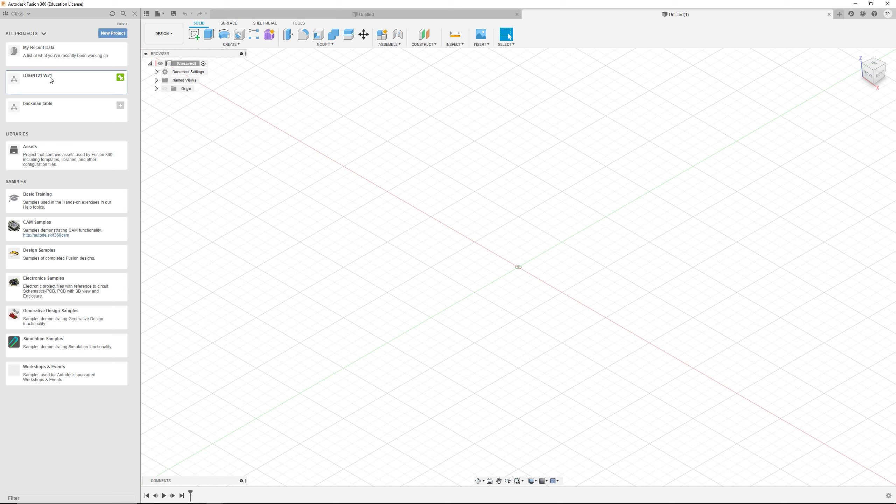
# Step: Open the DSGN121 W21 project and its Basic Sketches Exercise folder, then return to the project
pyautogui.click(80, 88)
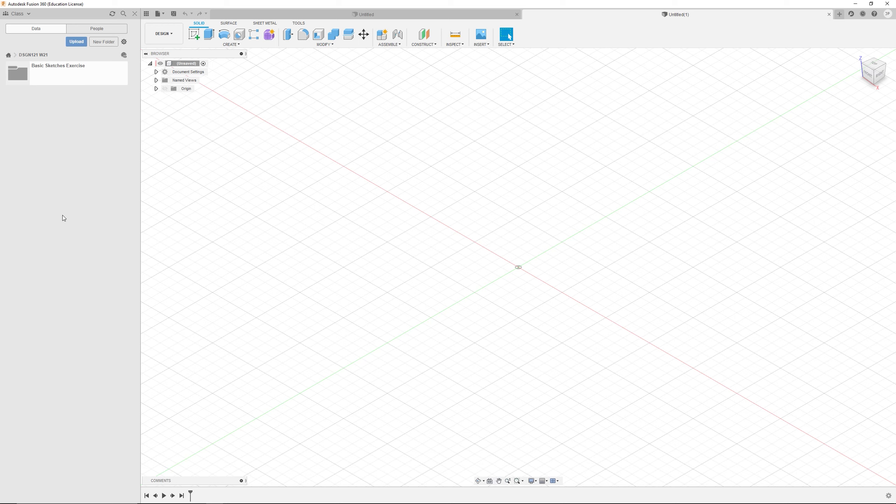
pyautogui.click(48, 78)
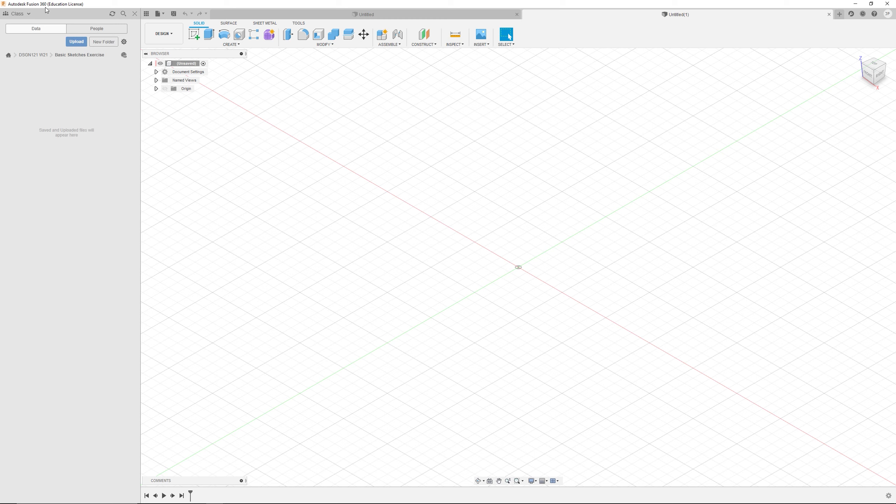
pyautogui.click(36, 56)
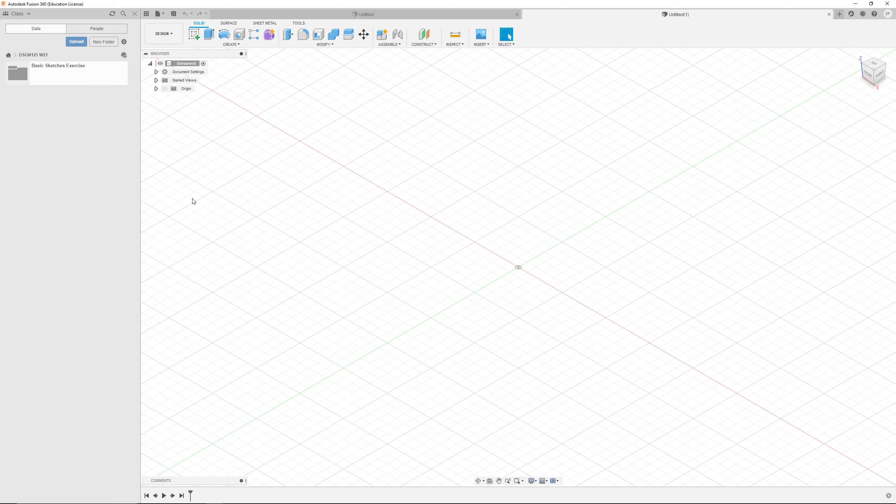
# Step: Hide the Data Panel and close the second Untitled design tab
pyautogui.click(134, 14)
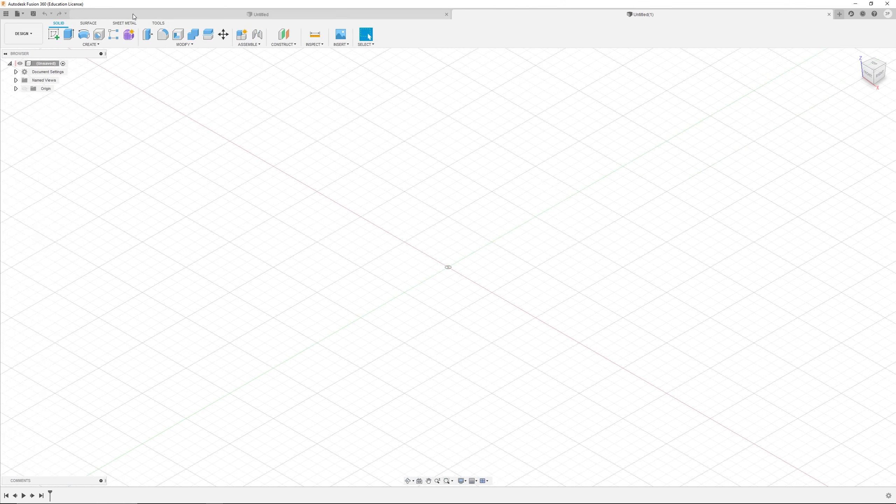
pyautogui.click(829, 14)
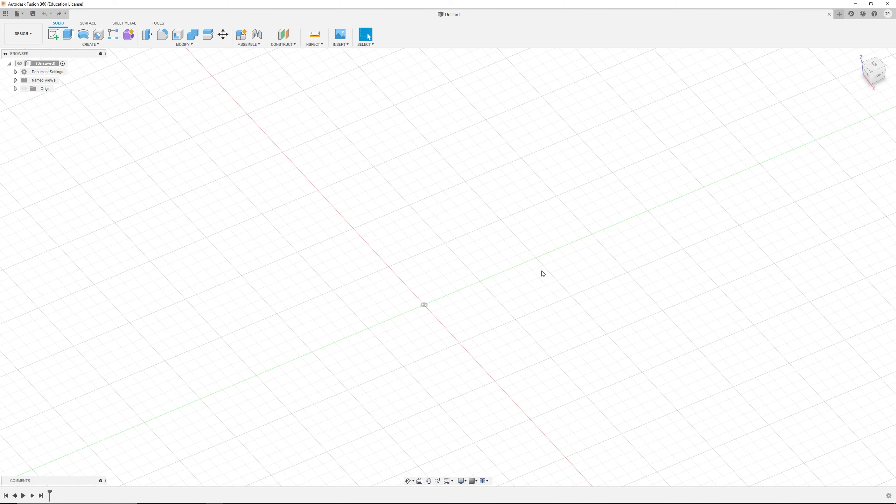
# Step: Switch to the browser and open the Fusion 360 for Students page from the search results, scrolling through it
pyautogui.moveTo(419, 501)
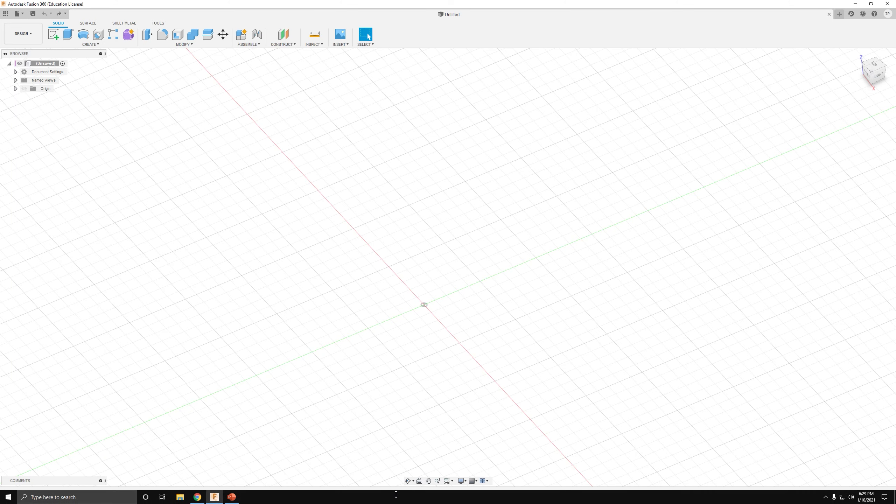
pyautogui.click(197, 497)
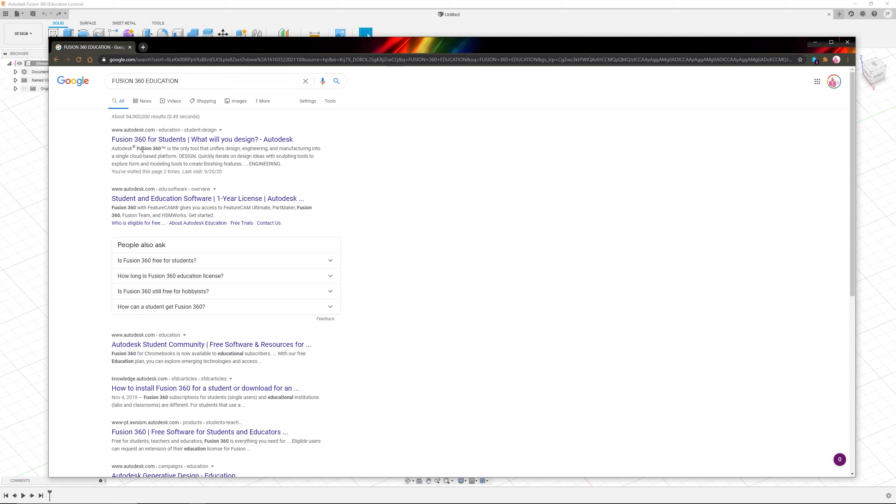
pyautogui.keyDown('ctrl'); pyautogui.click(178, 139); pyautogui.keyUp('ctrl')
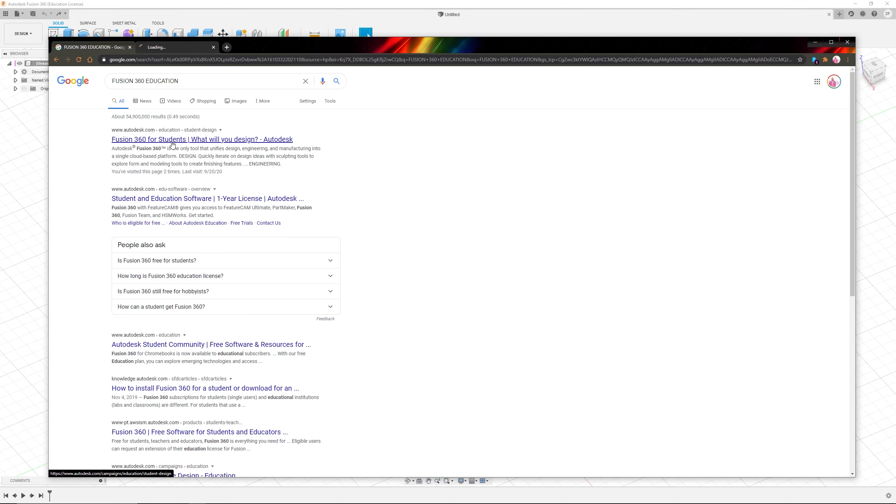
pyautogui.click(178, 46)
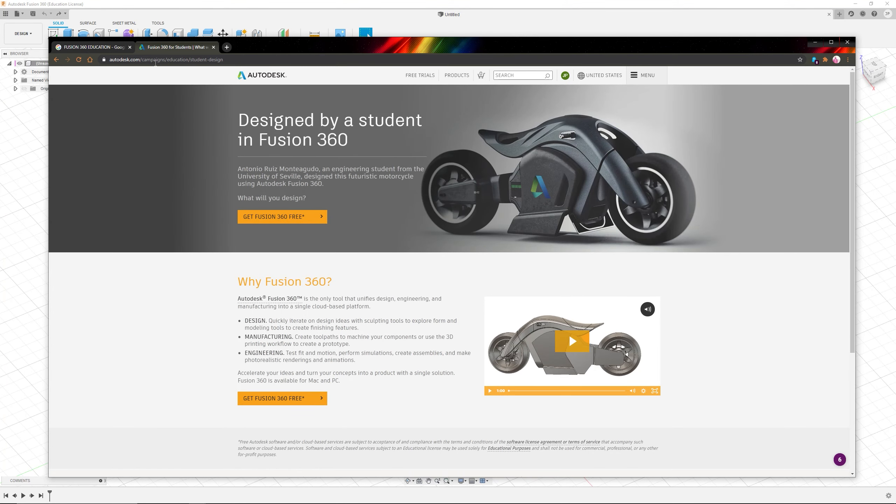
pyautogui.scroll(-5, 353, 297)
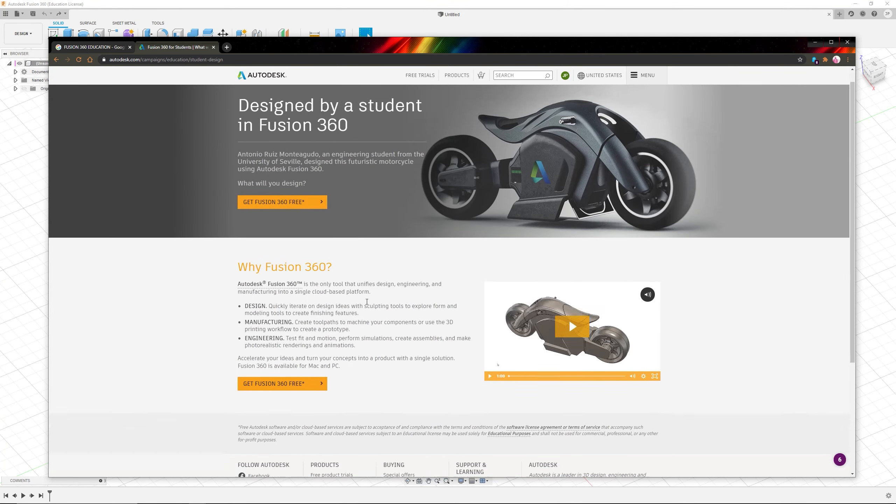
pyautogui.scroll(5, 363, 300)
# Step: Follow Get Fusion 360 Free to the educational access page and start the education benefits sign-up
pyautogui.click(263, 216)
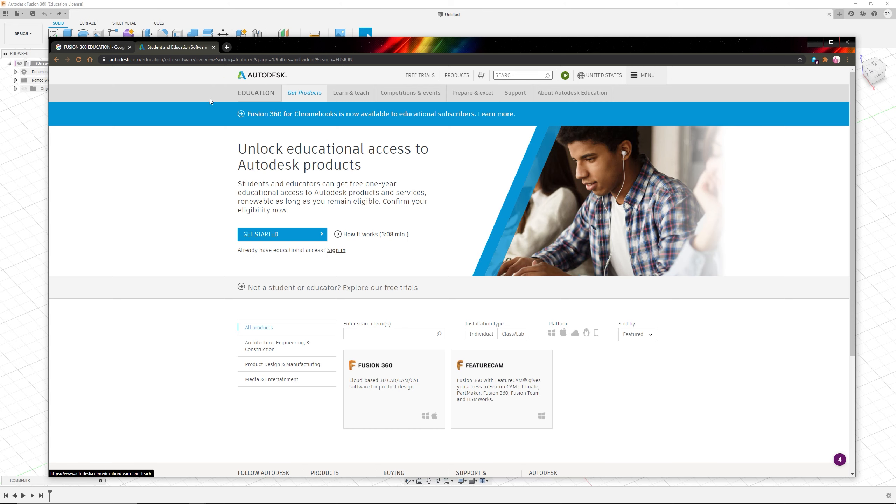
pyautogui.scroll(-1, 483, 271)
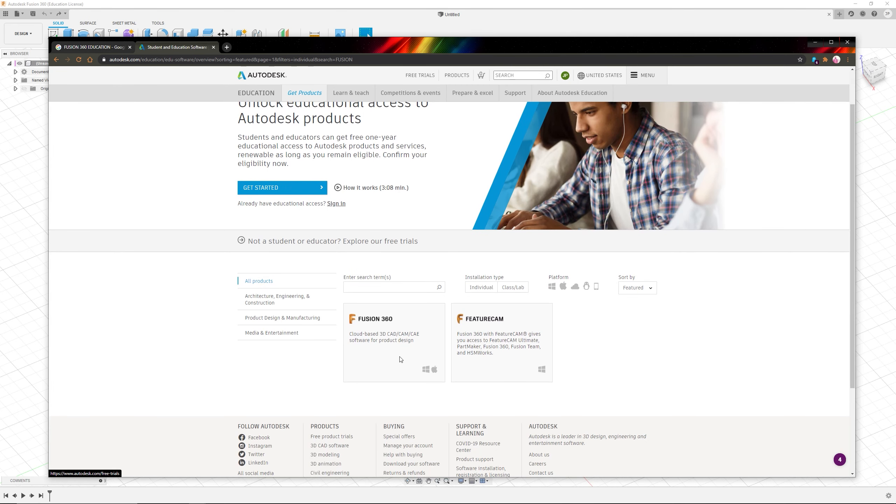
pyautogui.scroll(1, 387, 319)
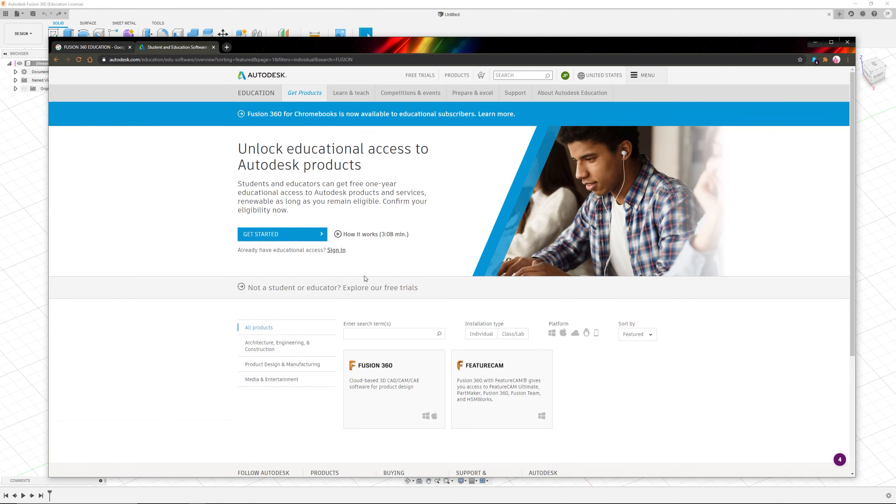
pyautogui.click(307, 235)
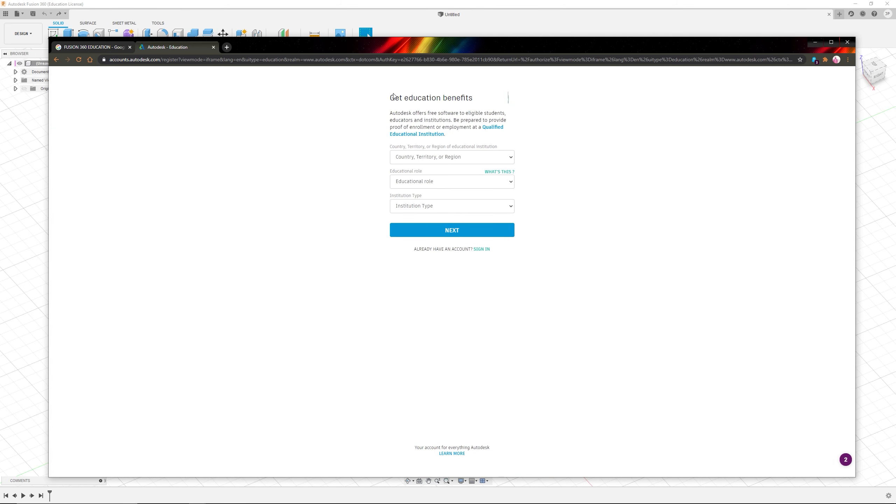
# Step: Set the educational role to Student and the institution type to University/Post-Secondary in the sign-up form
pyautogui.click(451, 182)
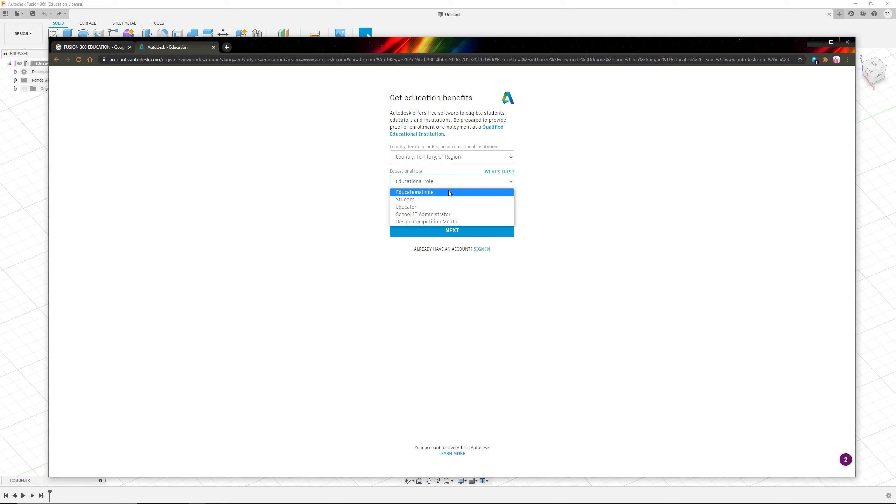
pyautogui.click(448, 199)
pyautogui.click(442, 206)
pyautogui.click(441, 231)
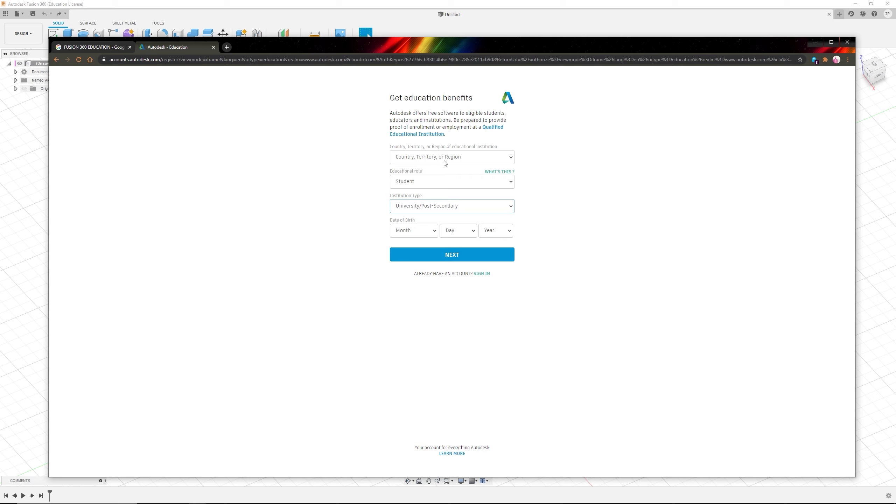
# Step: Close both browser tabs to return to Fusion 360
pyautogui.click(213, 47)
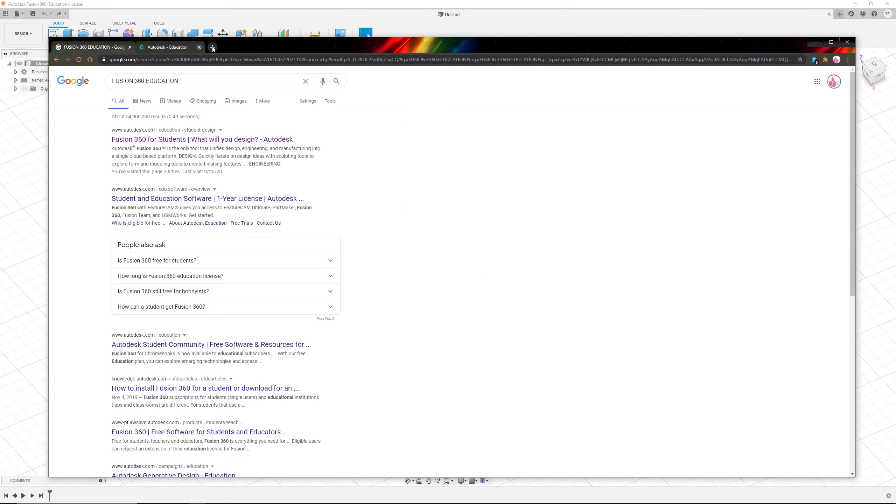
pyautogui.click(129, 47)
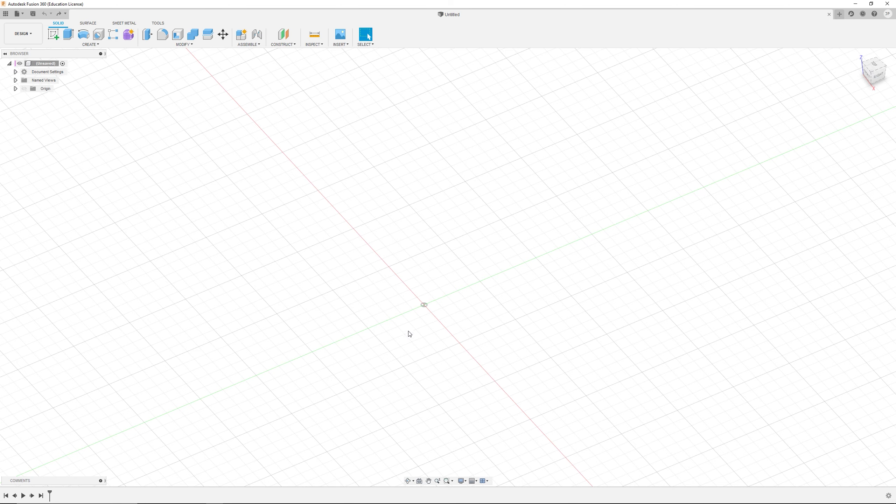
# Step: Create a new sketch on the horizontal ground plane
pyautogui.scroll(-5, 320, 278)
pyautogui.scroll(2, 304, 279)
pyautogui.moveTo(316, 280); pyautogui.dragTo(451, 281, button='middle')
pyautogui.keyDown('shift'); pyautogui.moveTo(528, 273); pyautogui.dragTo(509, 269, button='middle'); pyautogui.keyUp('shift')
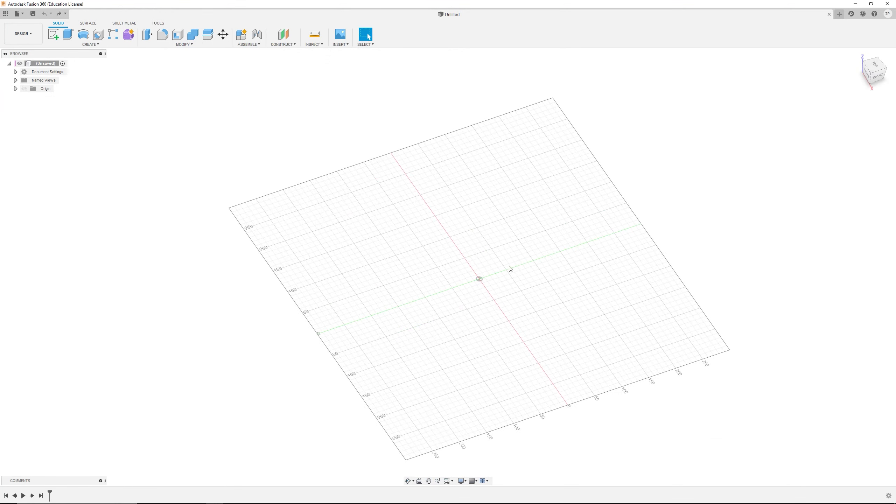
pyautogui.scroll(5, 513, 247)
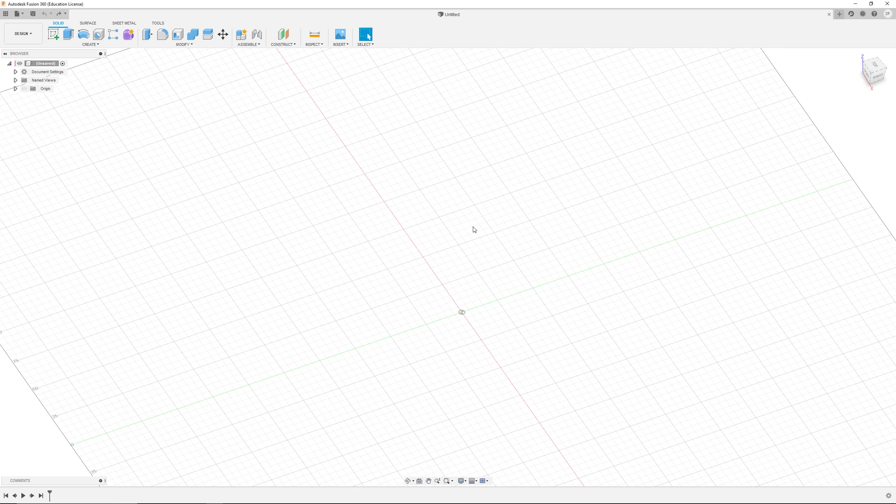
pyautogui.keyDown('shift'); pyautogui.moveTo(474, 229); pyautogui.dragTo(377, 324, button='middle'); pyautogui.keyUp('shift')
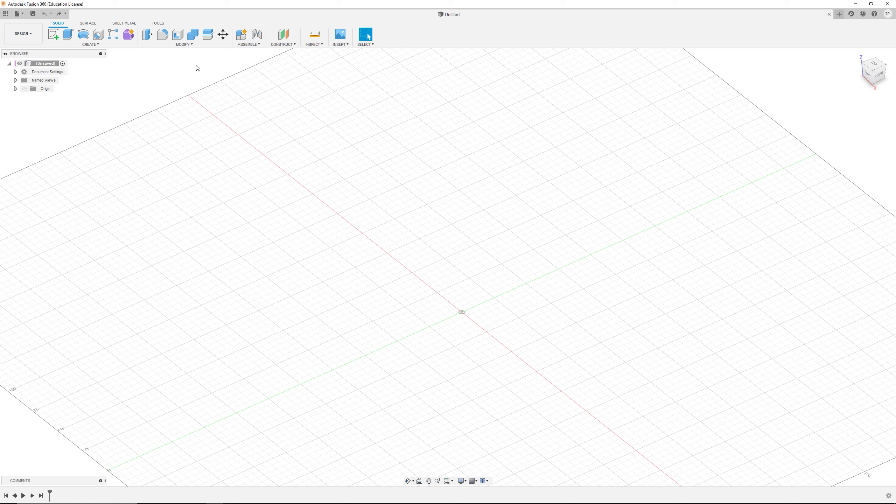
pyautogui.click(53, 36)
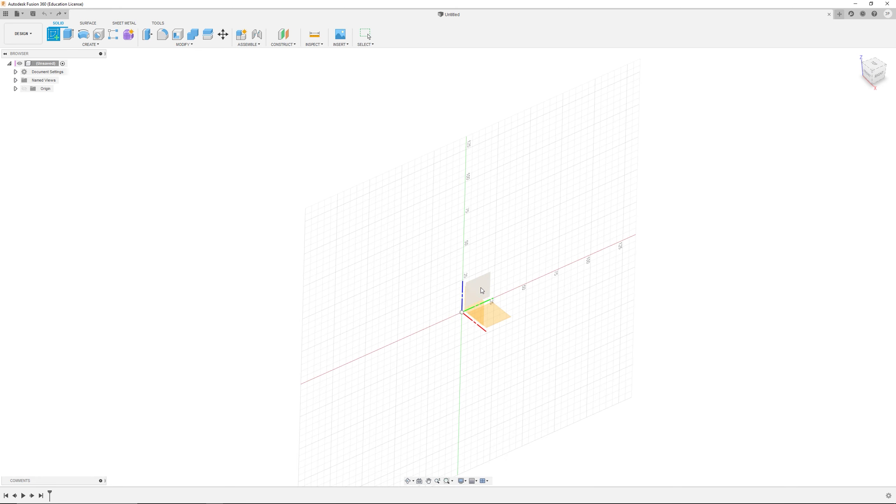
pyautogui.click(505, 317)
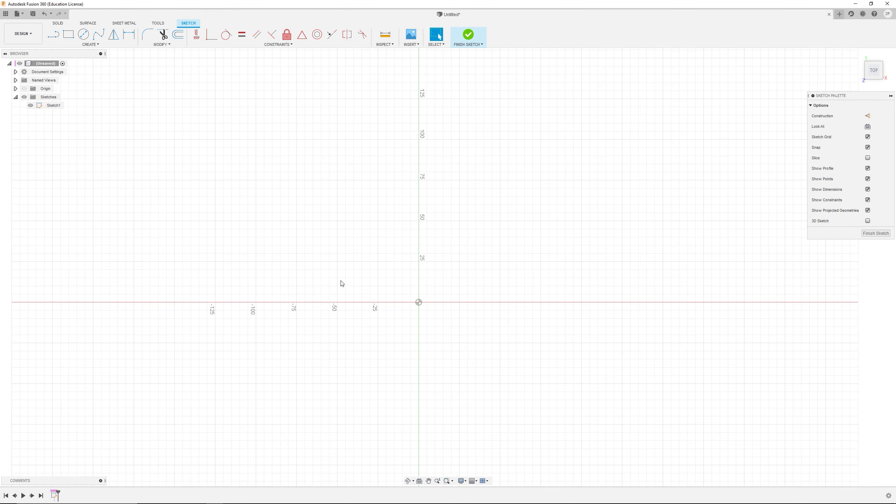
pyautogui.moveTo(387, 296); pyautogui.dragTo(377, 326, button='middle')
pyautogui.scroll(3, 453, 301)
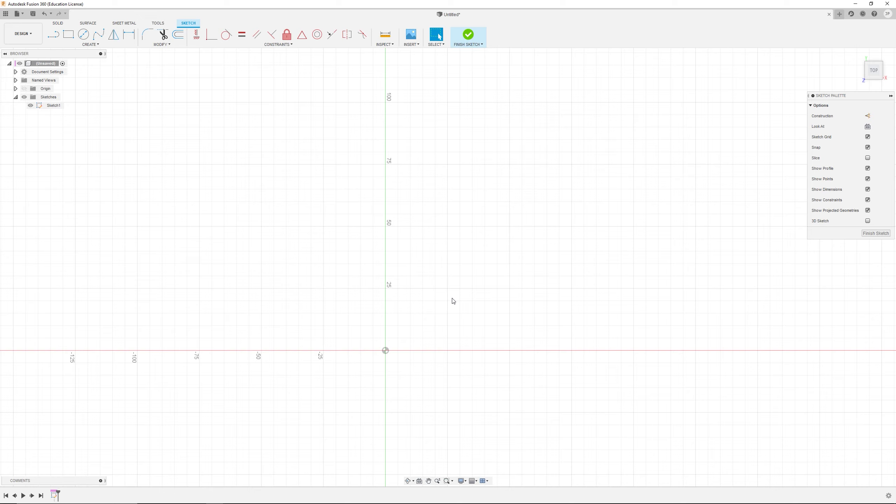
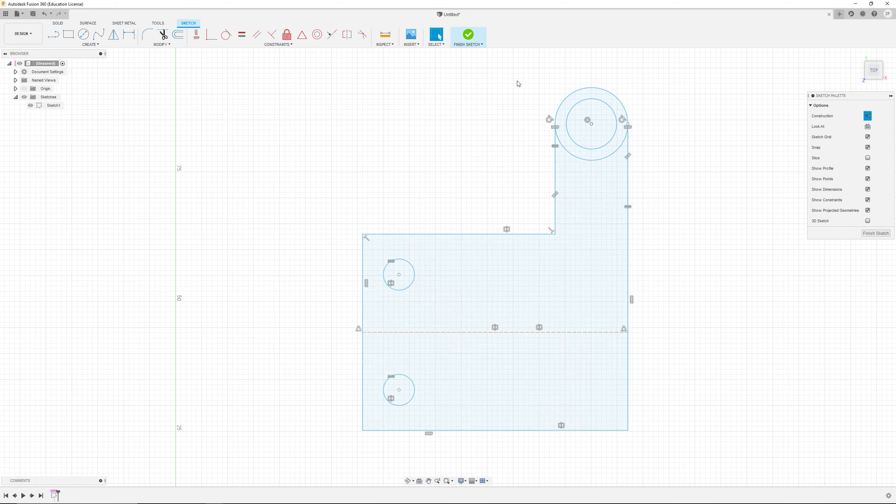
# Step: Delete the upper tab with its circles and close the top edge so the sketch becomes a plain rectangle
pyautogui.moveTo(659, 83); pyautogui.dragTo(512, 191)
pyautogui.press('Delete')
pyautogui.click(557, 143)
pyautogui.press('Delete')
pyautogui.click(626, 145)
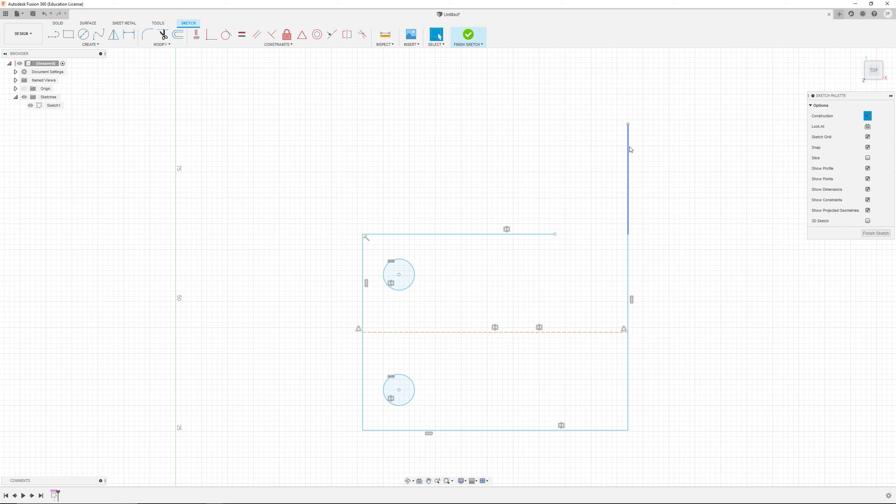
pyautogui.press('Delete')
pyautogui.click(628, 234)
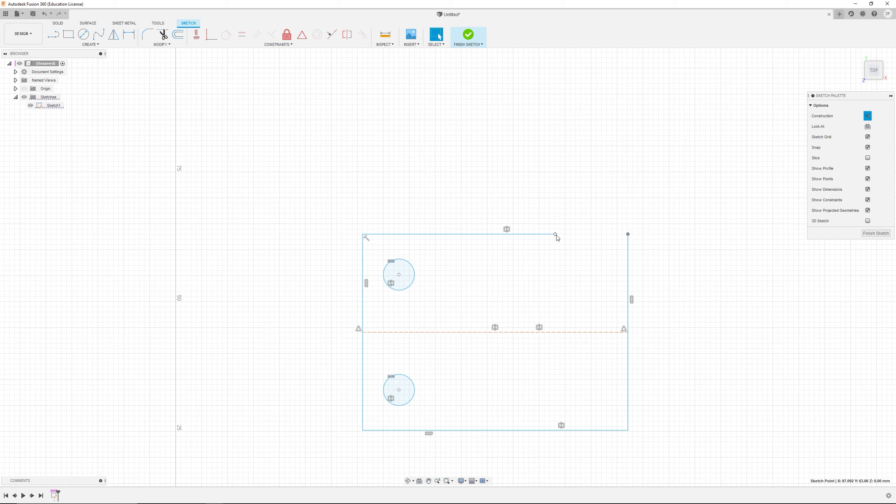
pyautogui.keyDown('shift'); pyautogui.click(556, 235); pyautogui.keyUp('shift')
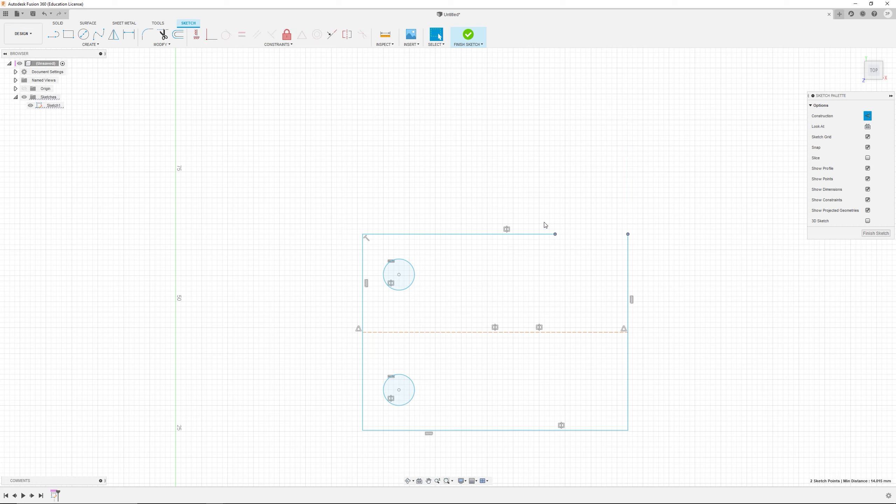
pyautogui.click(226, 34)
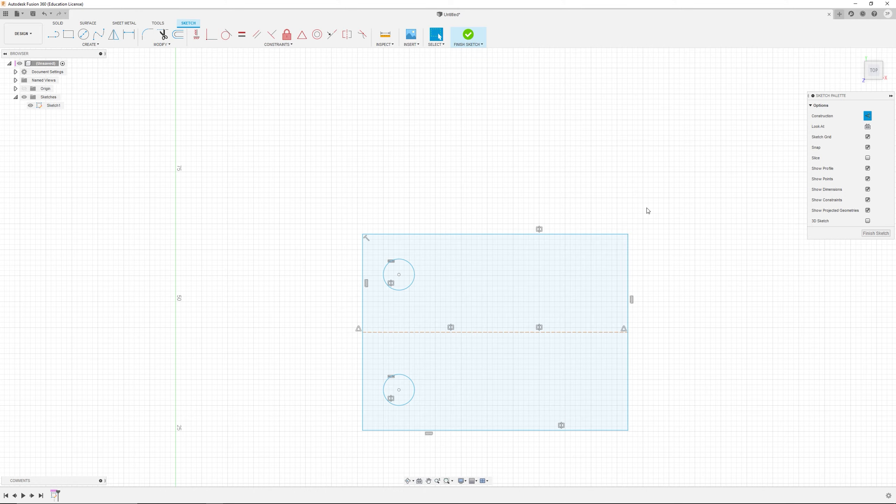
# Step: Extrude the rectangle profile 24 mm as a new body
pyautogui.scroll(-2, 647, 211)
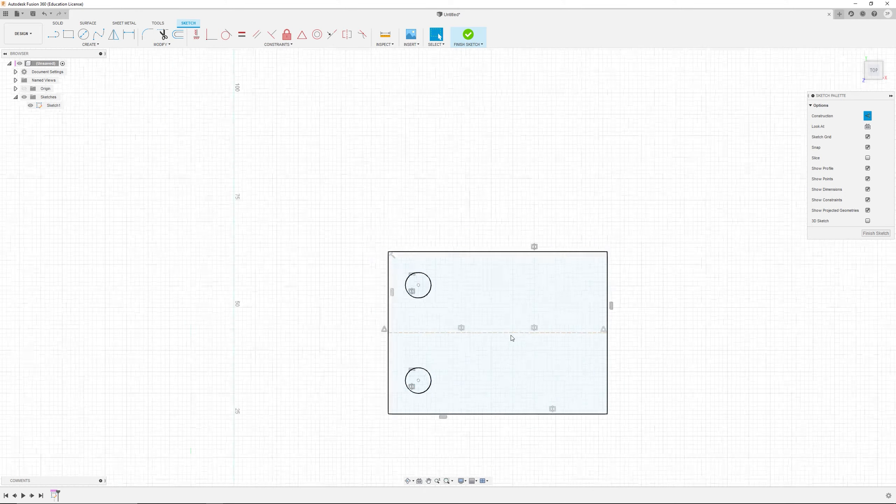
pyautogui.click(58, 23)
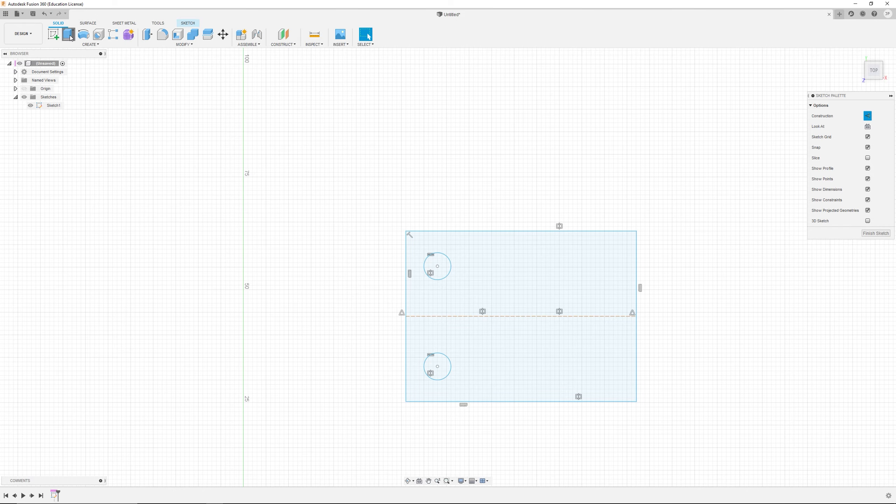
pyautogui.click(70, 36)
pyautogui.click(539, 292)
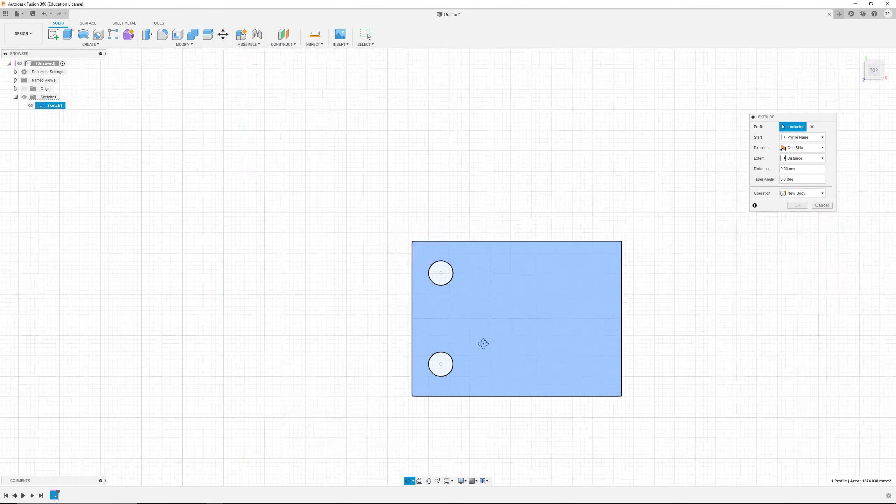
pyautogui.moveTo(514, 316); pyautogui.dragTo(507, 259)
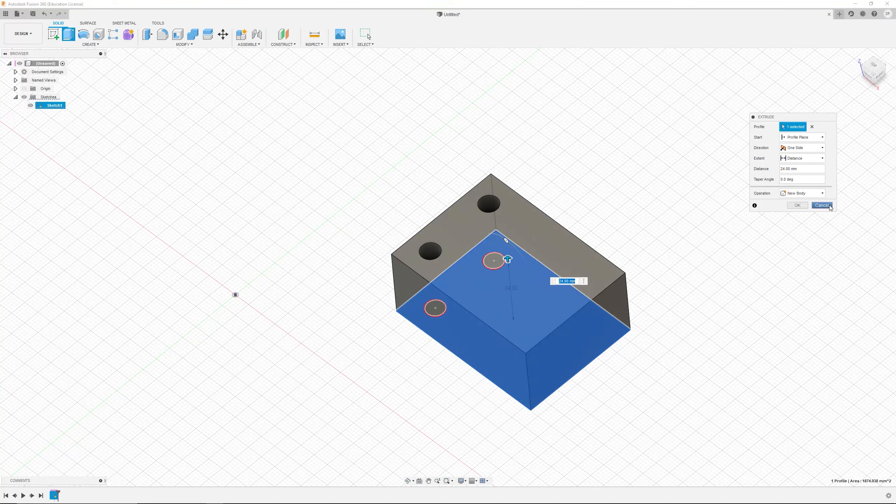
pyautogui.click(797, 205)
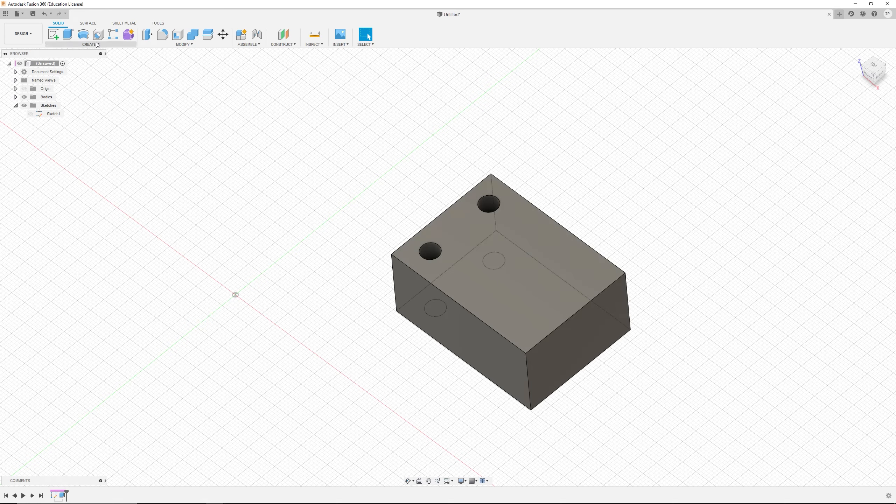
# Step: Edit the sketch, convert the middle construction line into a normal line, and finish the sketch
pyautogui.rightClick(54, 495)
pyautogui.click(83, 437)
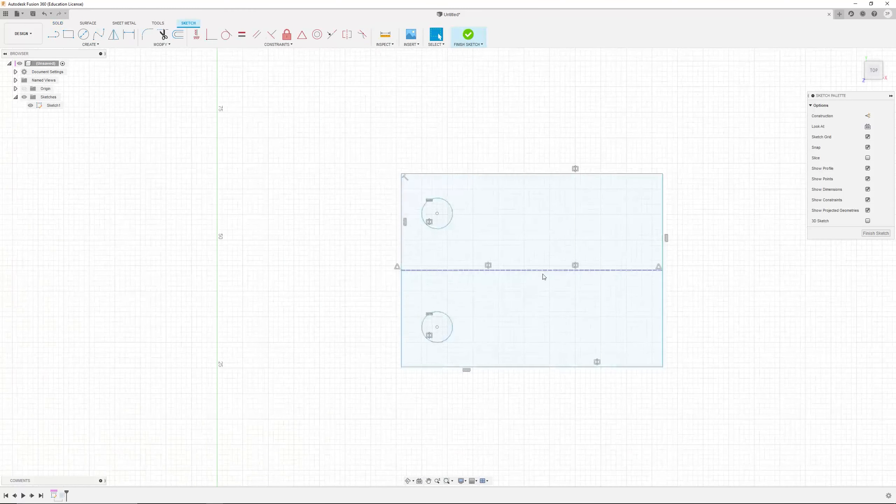
pyautogui.click(532, 269)
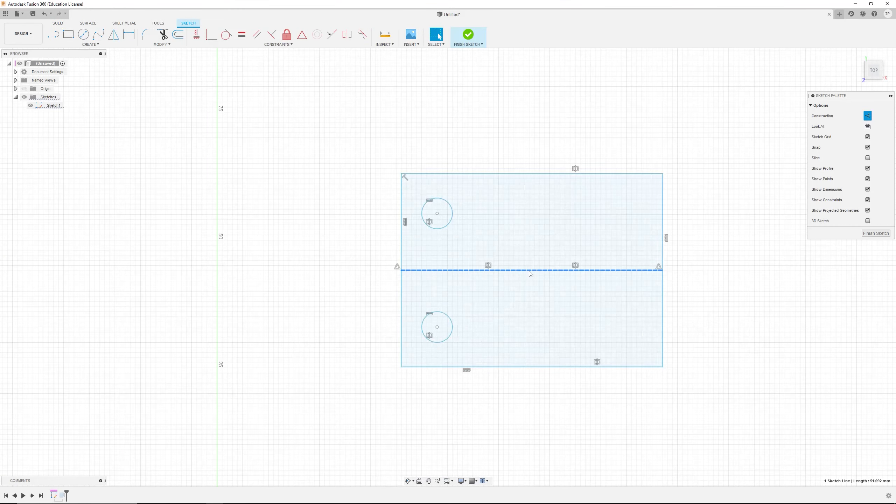
pyautogui.click(868, 116)
pyautogui.click(704, 316)
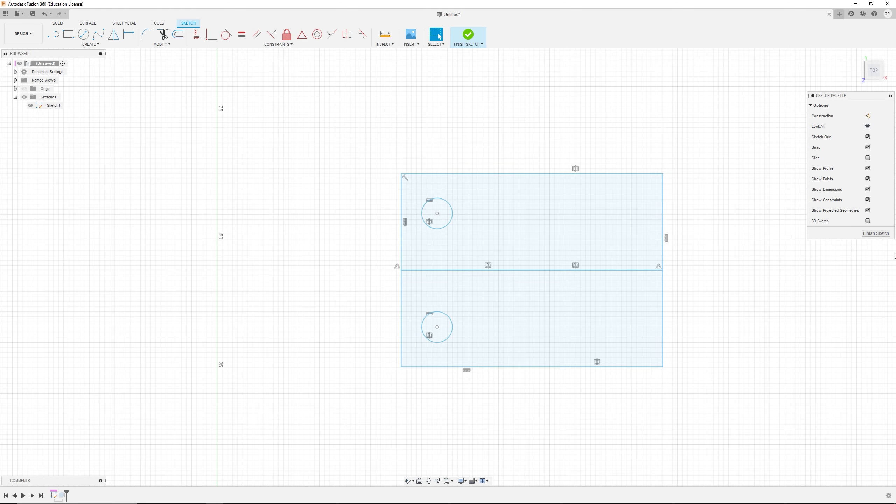
pyautogui.click(876, 233)
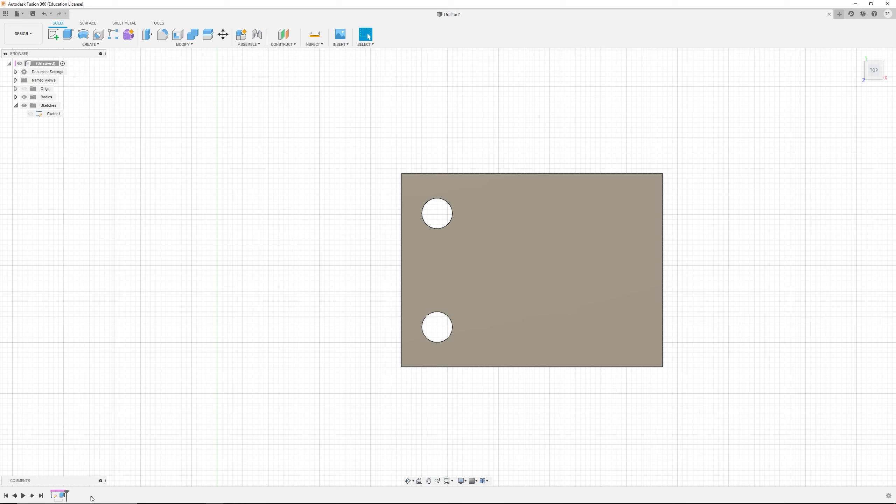
# Step: Edit the extrusion feature and reselect its profile as only the upper half of the rectangle
pyautogui.rightClick(62, 495)
pyautogui.click(88, 422)
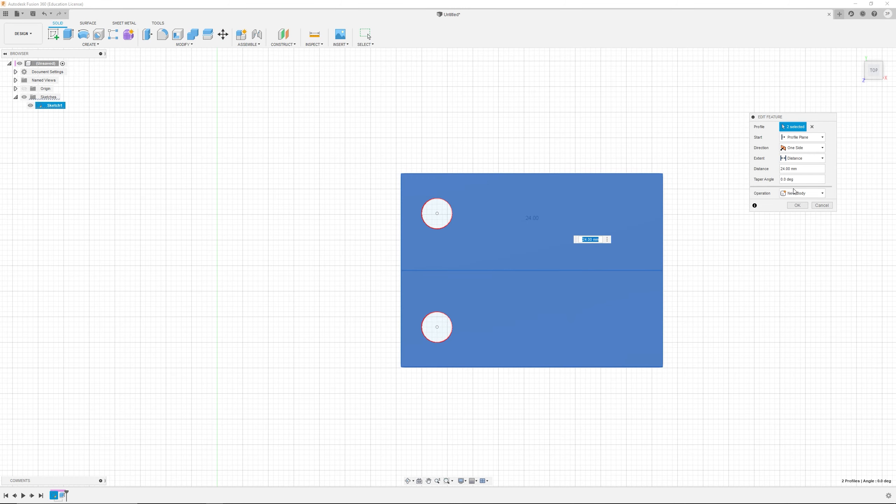
pyautogui.click(812, 126)
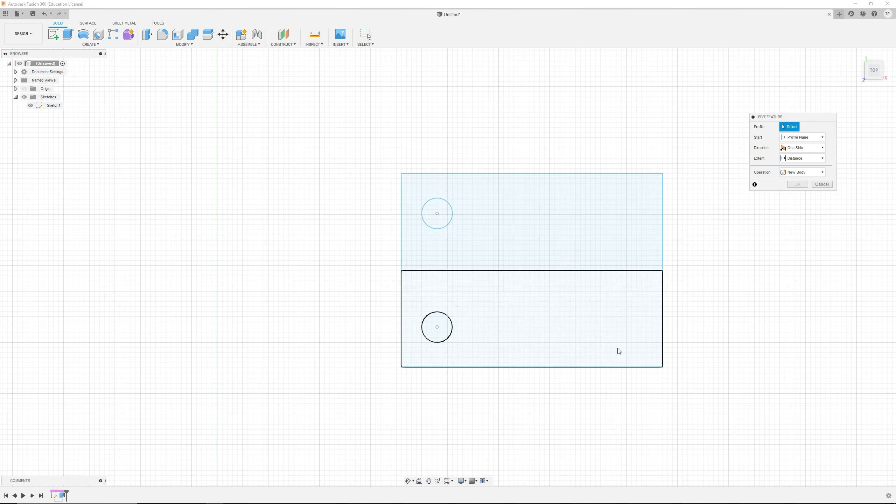
pyautogui.click(542, 252)
pyautogui.click(523, 320)
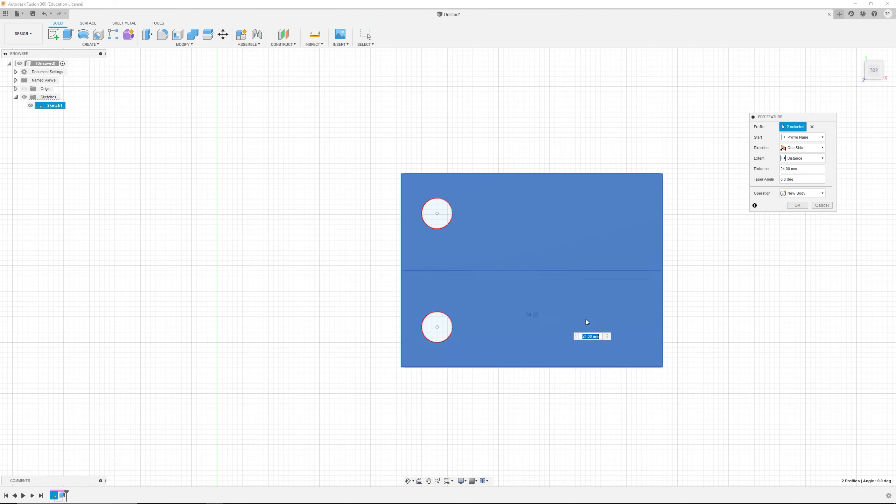
pyautogui.keyDown('shift'); pyautogui.moveTo(538, 339); pyautogui.dragTo(545, 311, button='middle'); pyautogui.keyUp('shift')
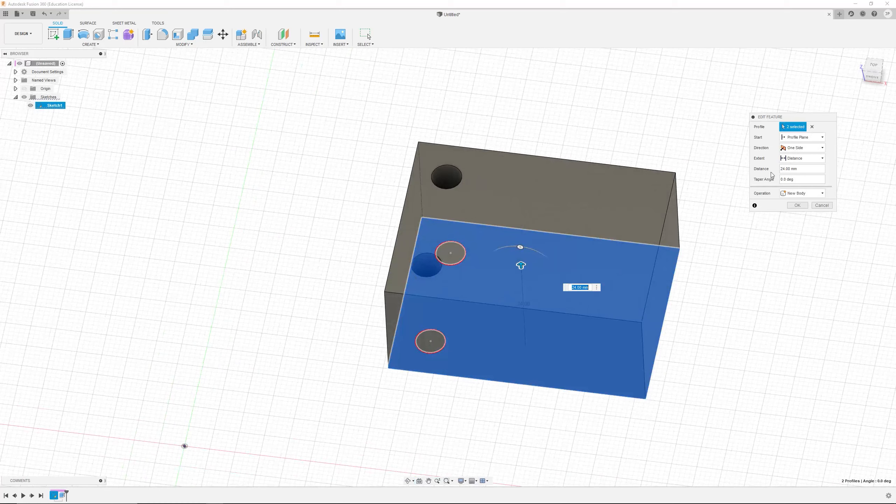
pyautogui.click(811, 127)
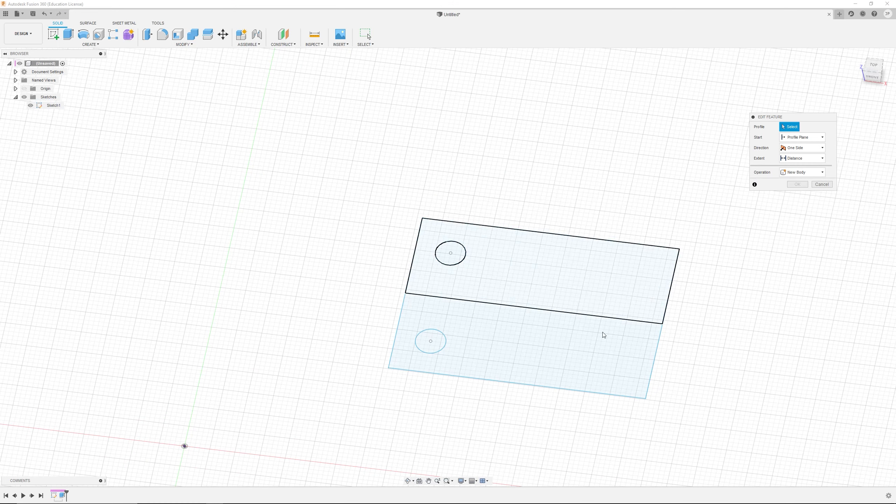
pyautogui.click(594, 258)
pyautogui.click(797, 184)
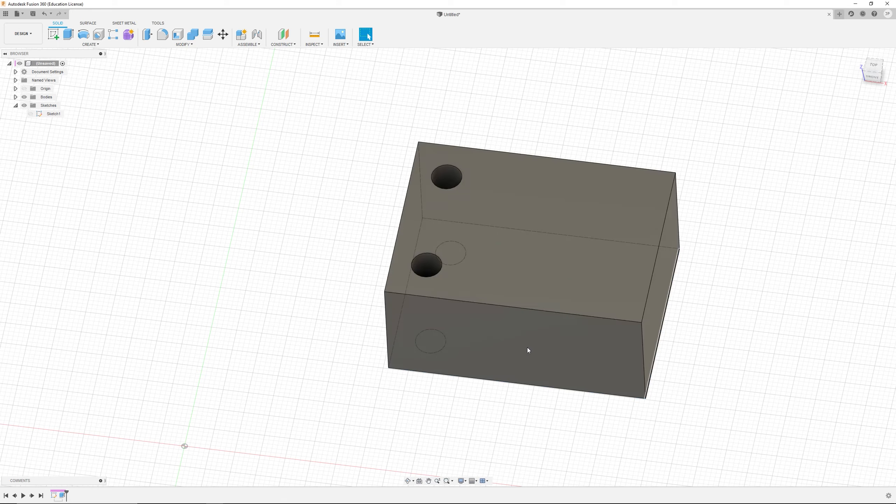
# Step: Edit the sketch again and turn the middle line back into a construction line
pyautogui.rightClick(51, 497)
pyautogui.click(70, 420)
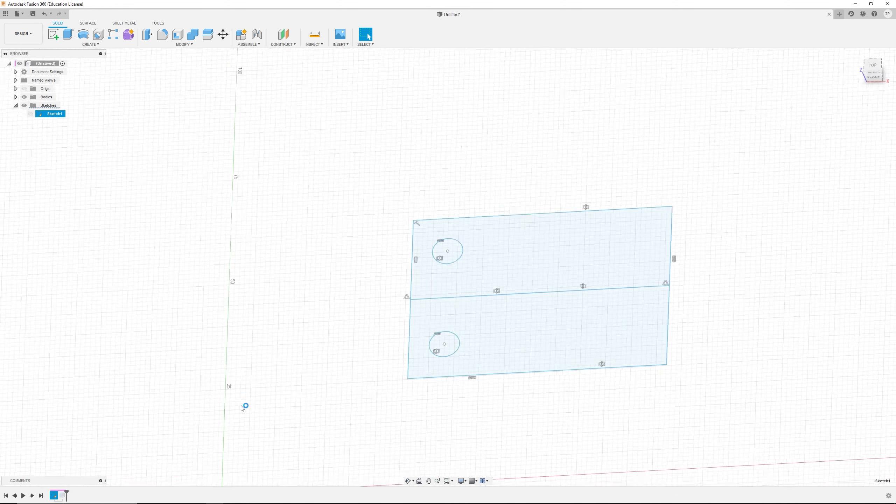
pyautogui.click(575, 286)
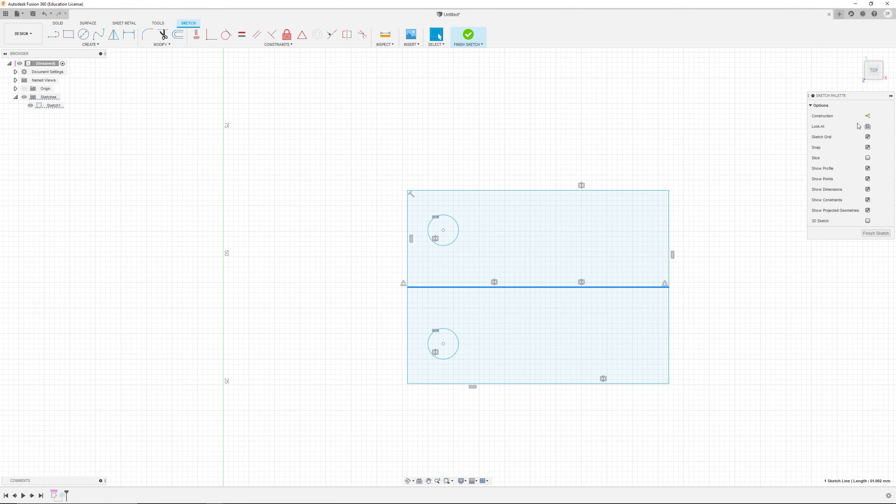
pyautogui.click(867, 115)
pyautogui.click(699, 325)
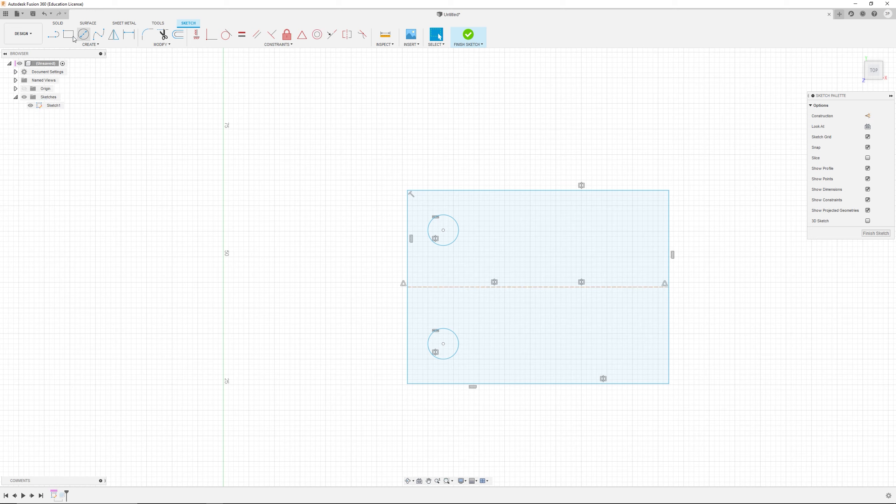
# Step: Draw several construction lines across and around the rectangle with the Line tool, then finish the sketch
pyautogui.click(54, 34)
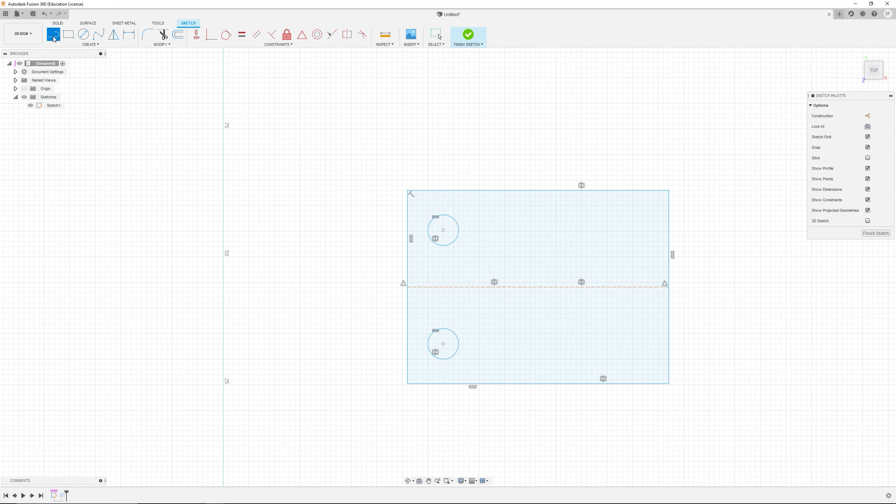
pyautogui.click(867, 116)
pyautogui.click(408, 318)
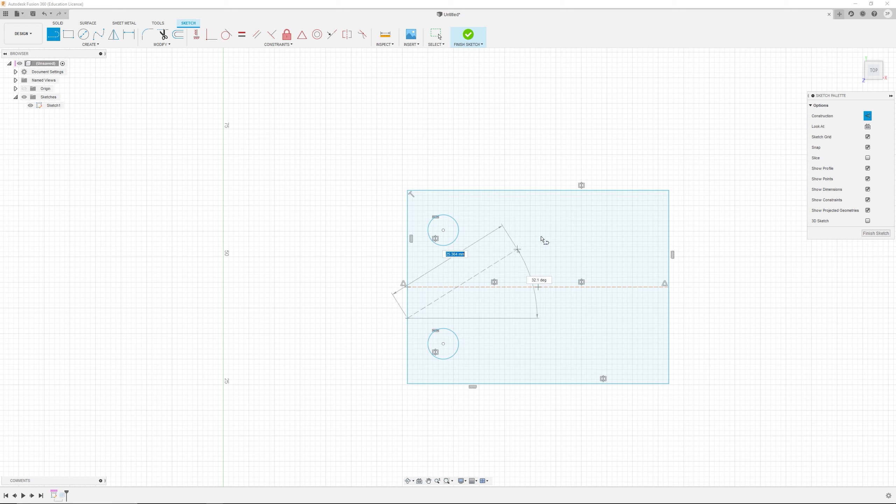
pyautogui.click(544, 190)
pyautogui.click(668, 239)
pyautogui.click(601, 190)
pyautogui.press('Escape')
pyautogui.click(585, 383)
pyautogui.click(586, 246)
pyautogui.click(515, 257)
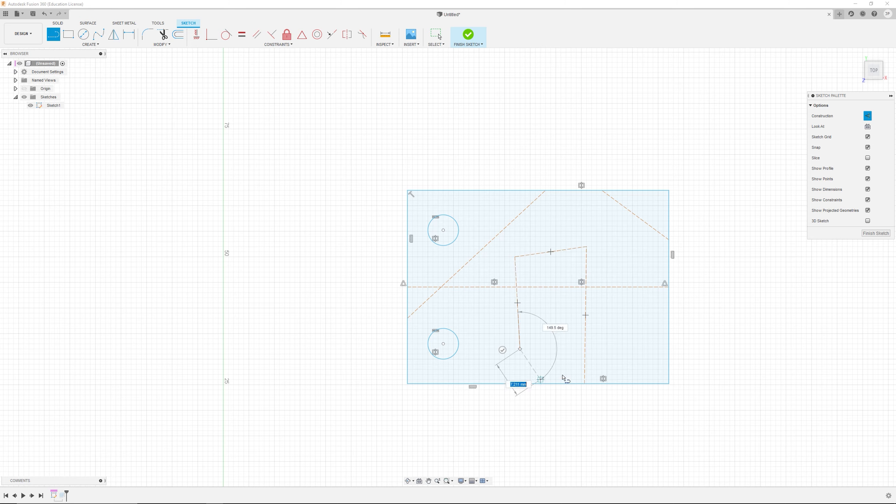
pyautogui.click(520, 348)
pyautogui.click(668, 311)
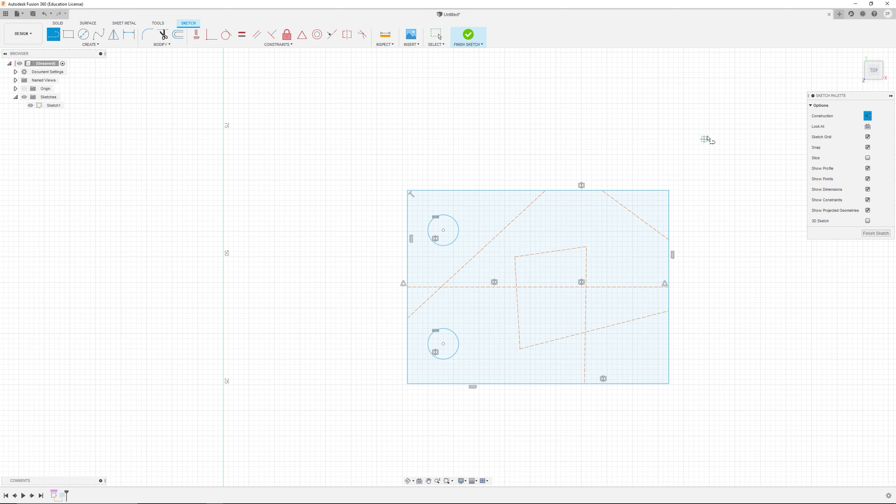
pyautogui.click(725, 134)
pyautogui.click(745, 348)
pyautogui.click(535, 456)
pyautogui.click(295, 165)
pyautogui.click(595, 119)
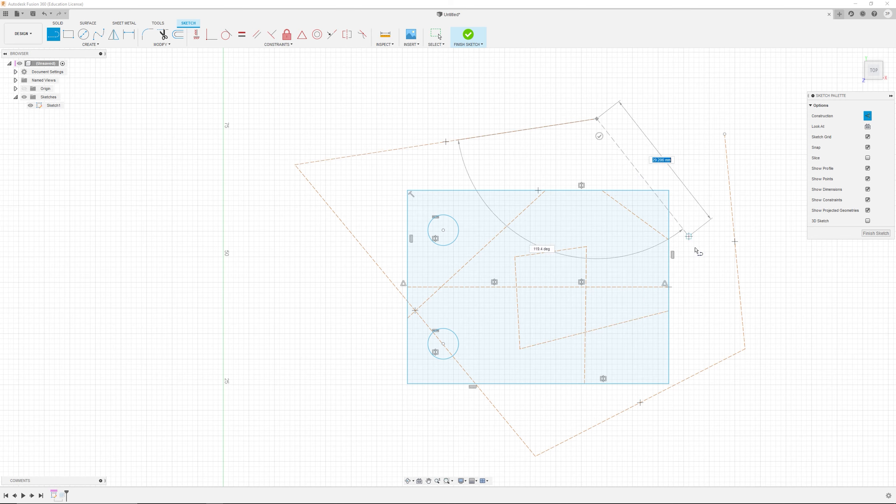
pyautogui.click(698, 267)
pyautogui.click(724, 136)
pyautogui.press('Escape')
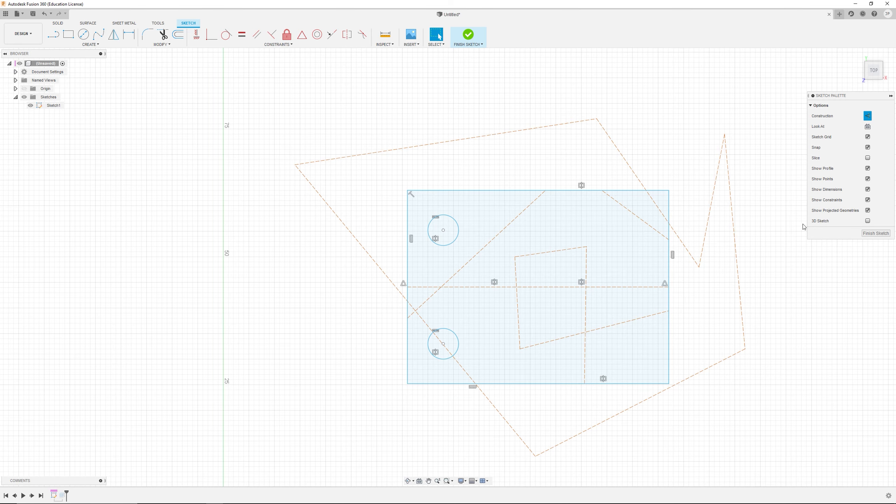
pyautogui.click(876, 233)
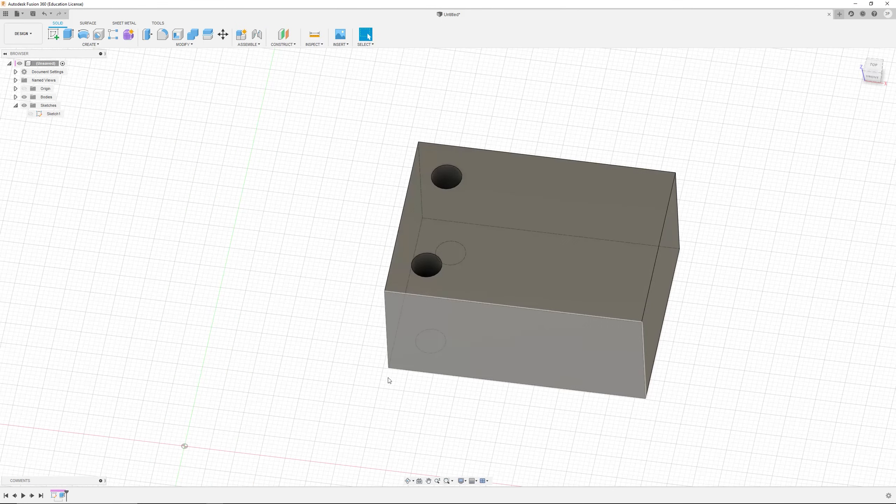
# Step: Reopen the sketch and delete all of its geometry, including the construction lines and rectangle
pyautogui.rightClick(54, 495)
pyautogui.click(122, 421)
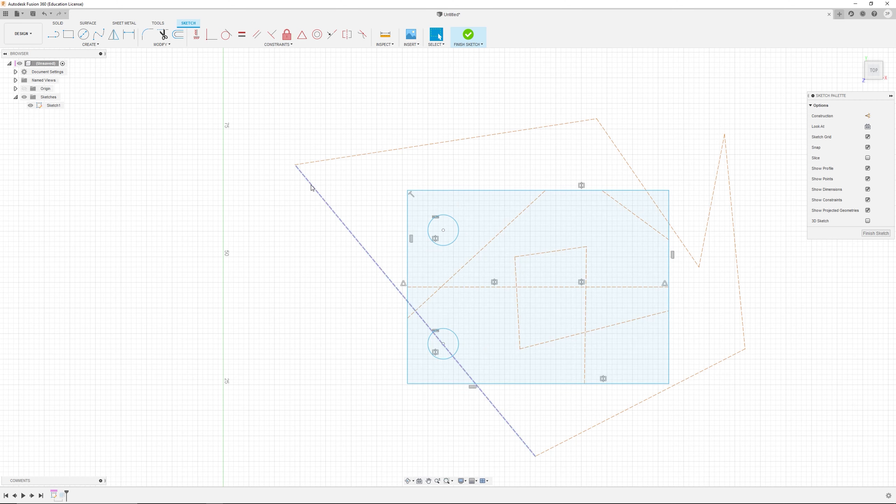
pyautogui.moveTo(296, 166)
pyautogui.mouseDown()
pyautogui.moveTo(326, 154)
pyautogui.moveTo(300, 160)
pyautogui.mouseUp()
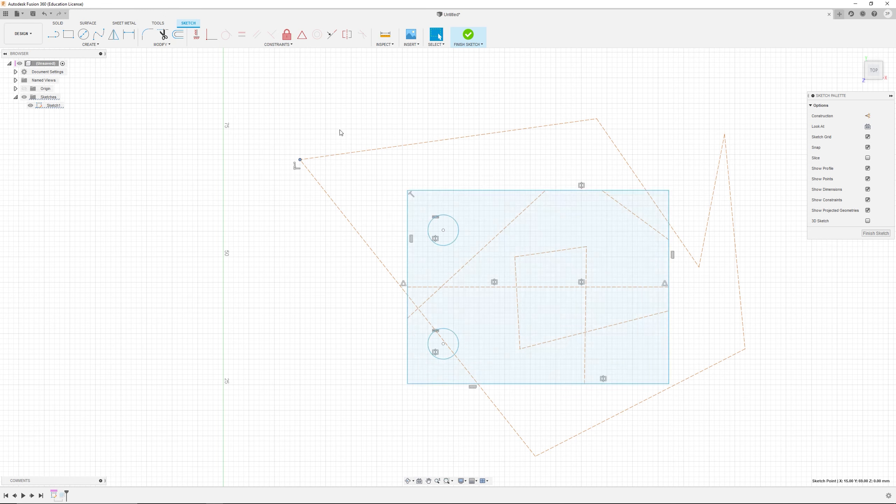
pyautogui.moveTo(369, 100); pyautogui.dragTo(294, 211)
pyautogui.press('Delete')
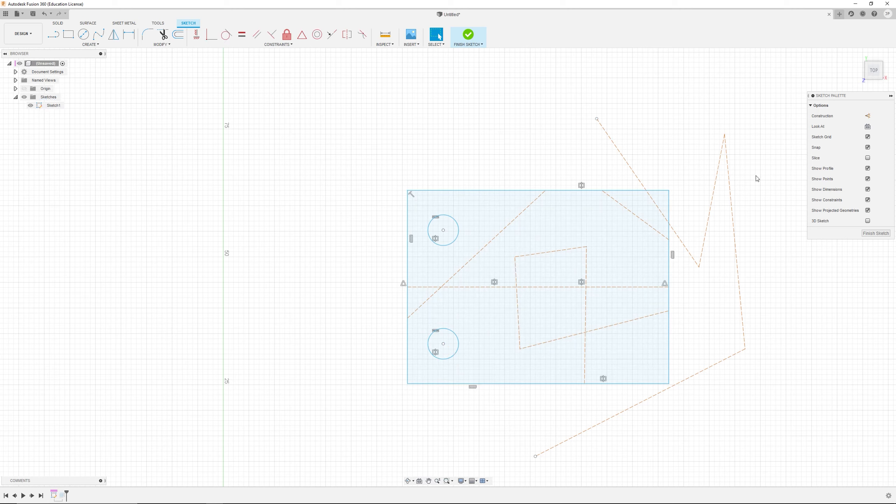
pyautogui.moveTo(735, 155); pyautogui.dragTo(696, 194)
pyautogui.press('Delete')
pyautogui.click(695, 261)
pyautogui.press('Delete')
pyautogui.click(733, 354)
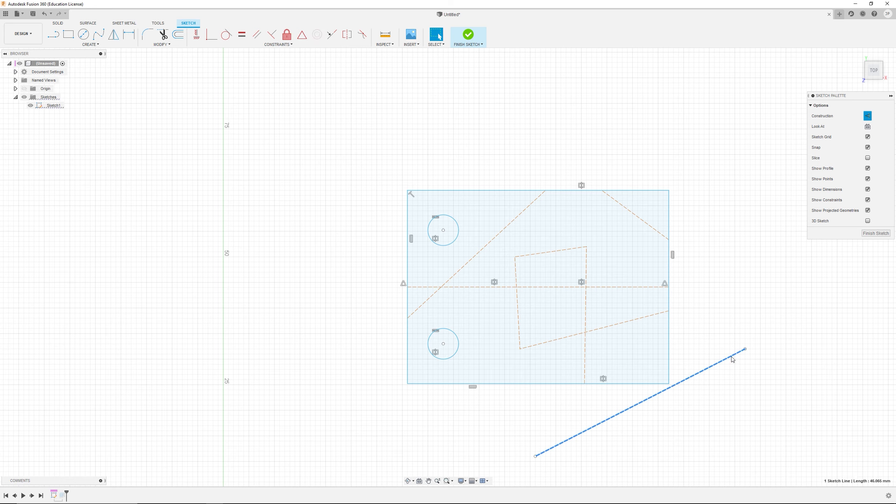
pyautogui.press('Delete')
pyautogui.moveTo(722, 105)
pyautogui.mouseDown()
pyautogui.moveTo(653, 177)
pyautogui.moveTo(373, 417)
pyautogui.mouseUp()
pyautogui.press('Delete')
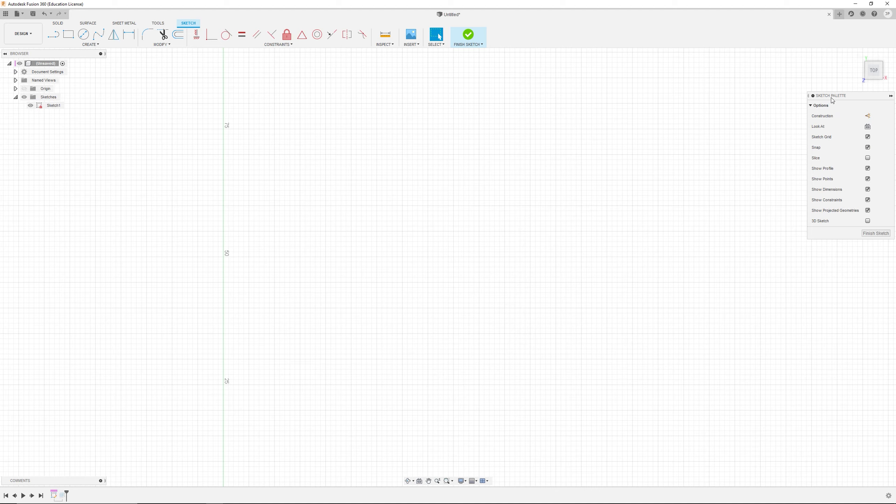
pyautogui.moveTo(831, 100); pyautogui.dragTo(795, 100)
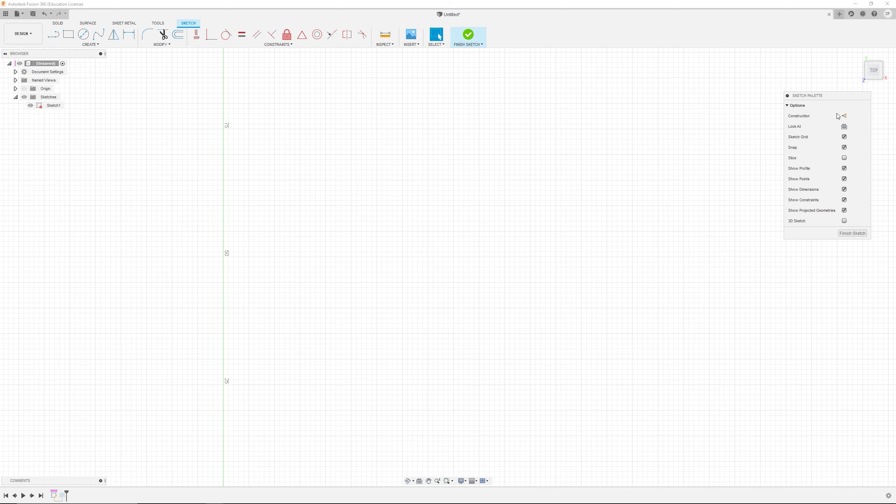
pyautogui.scroll(-4, 497, 367)
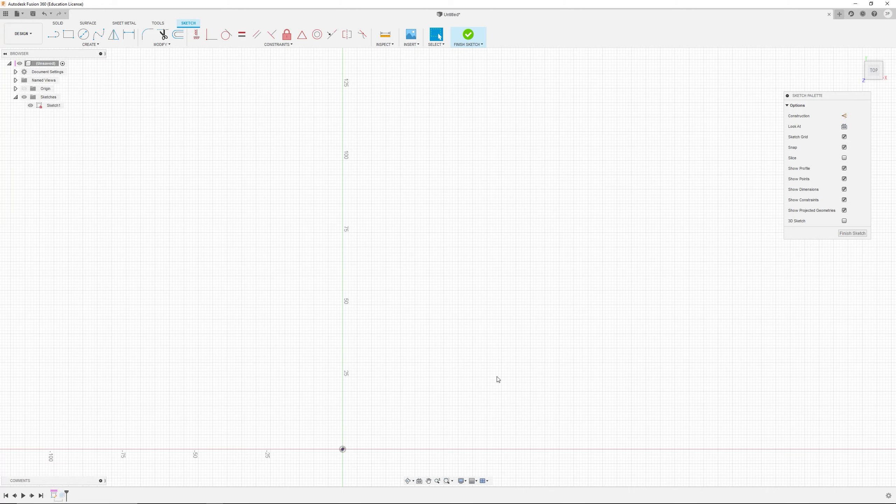
pyautogui.scroll(5, 498, 343)
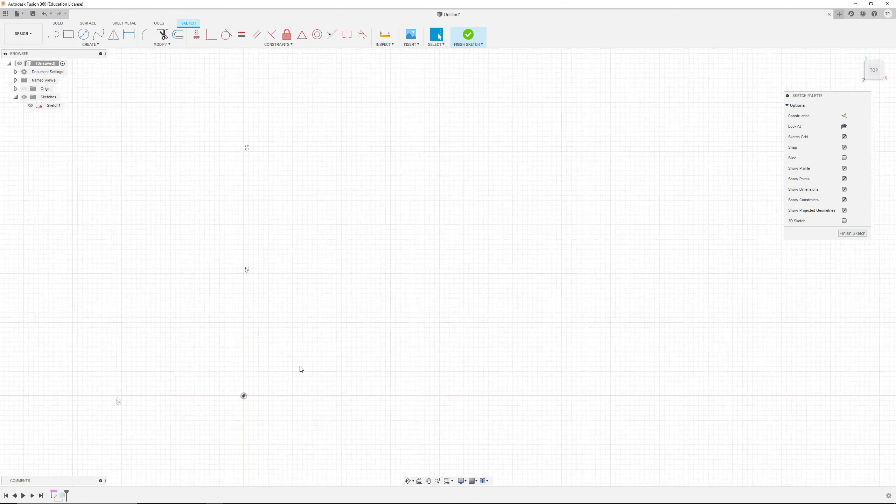
pyautogui.moveTo(347, 258); pyautogui.dragTo(373, 252, button='middle')
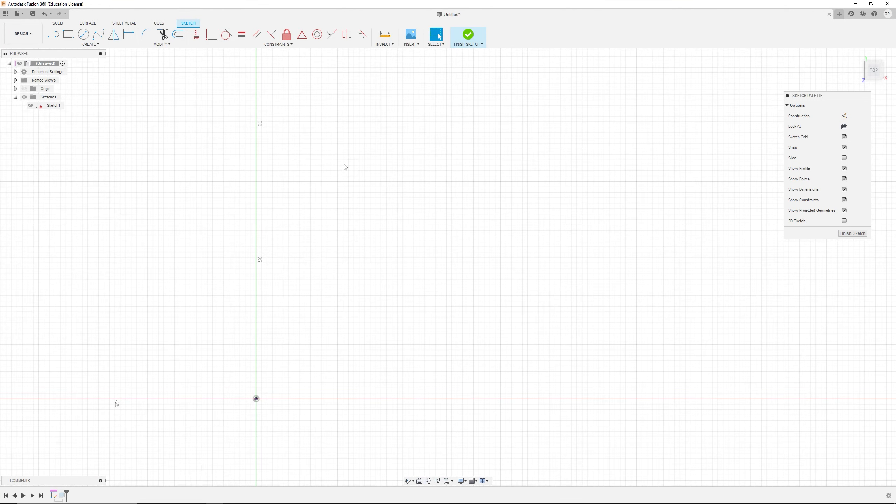
pyautogui.click(93, 45)
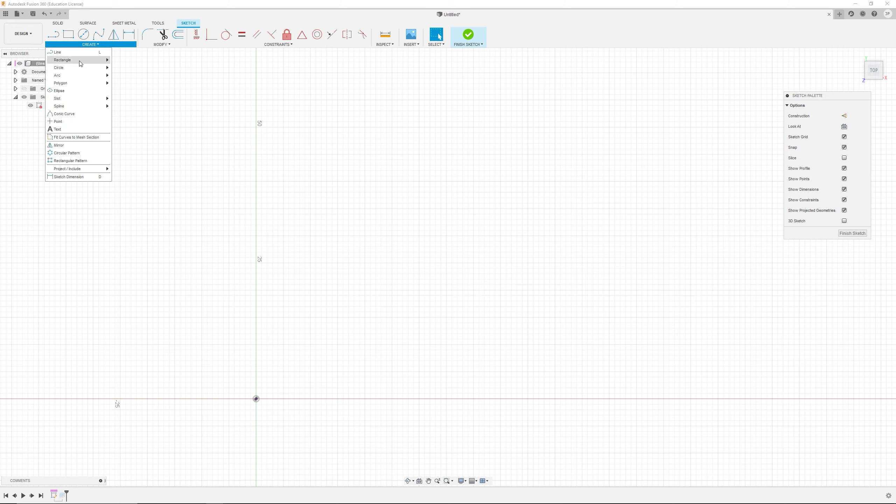
pyautogui.click(163, 45)
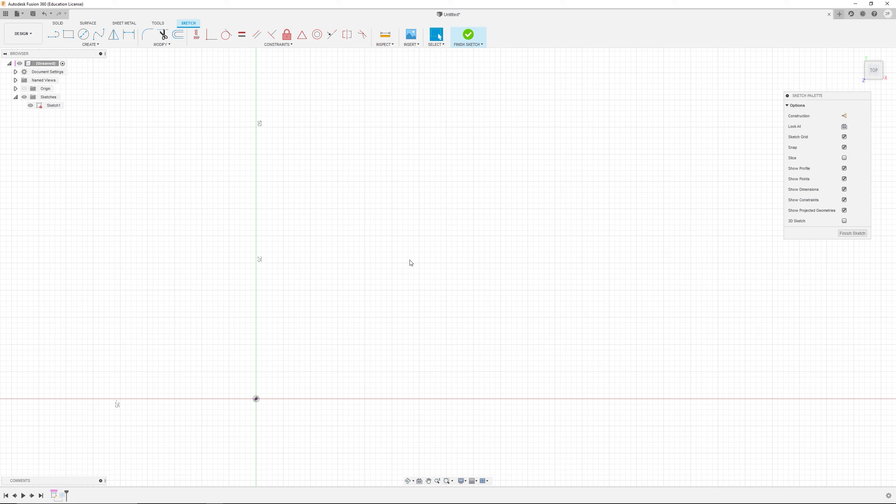
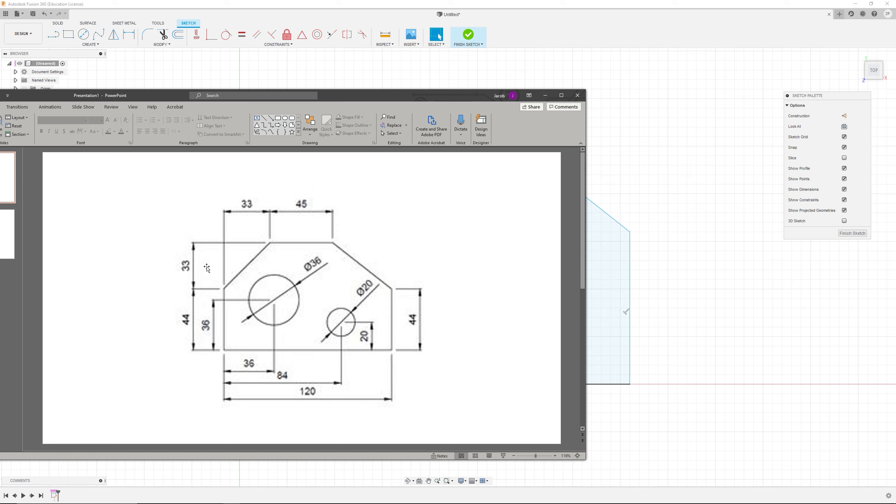
# Step: Make the profile's left and right vertical sides equal in length with an Equal constraint
pyautogui.click(685, 262)
pyautogui.click(240, 284)
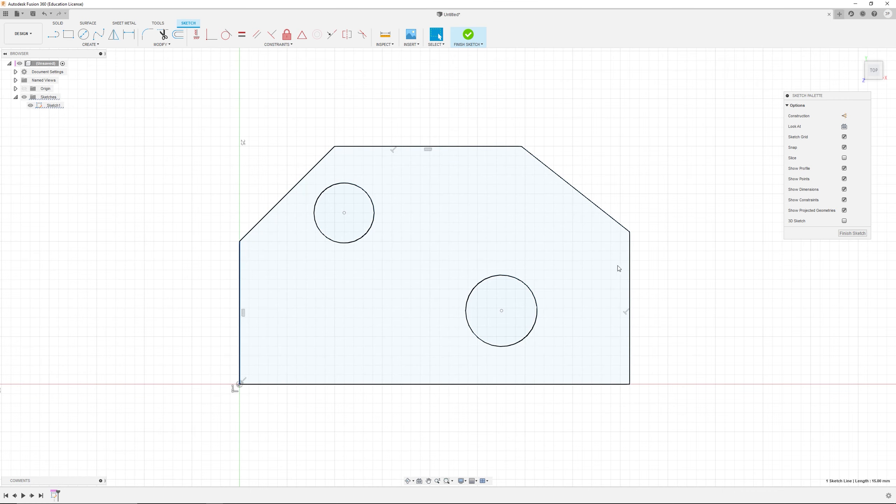
pyautogui.keyDown('ctrl'); pyautogui.click(630, 261); pyautogui.keyUp('ctrl')
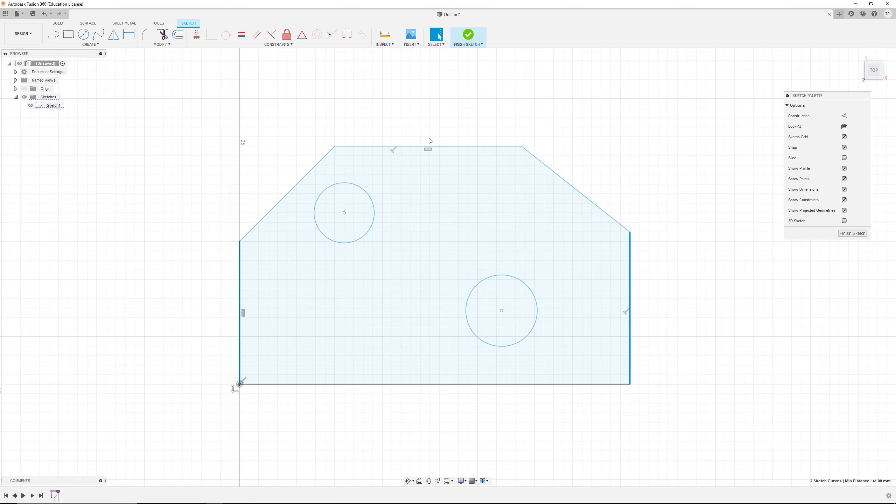
pyautogui.click(240, 34)
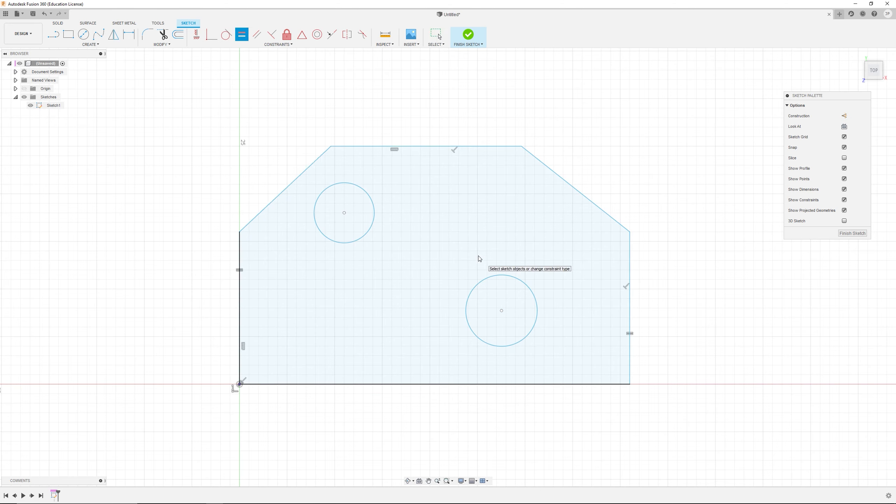
pyautogui.press('Escape')
# Step: Dimension the profile's bottom edge as 120 mm
pyautogui.press('d')
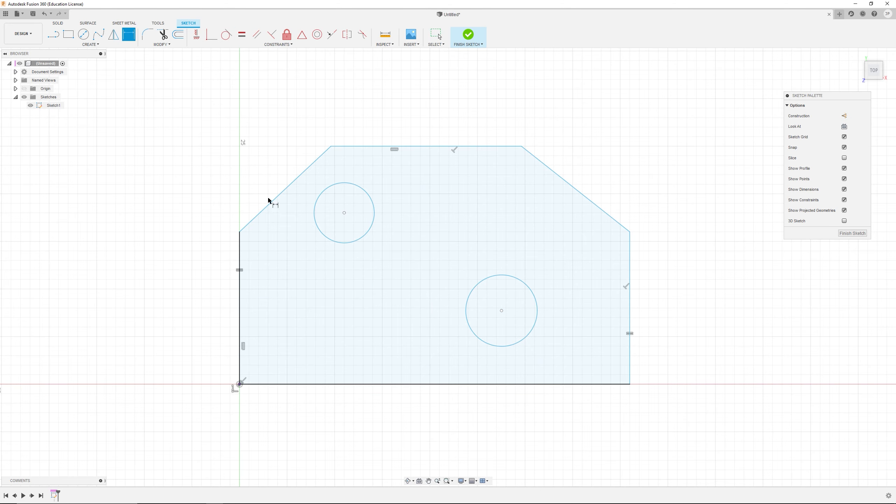
pyautogui.click(447, 385)
pyautogui.click(453, 428)
pyautogui.write('120')
pyautogui.press('Return')
pyautogui.moveTo(497, 320); pyautogui.dragTo(506, 349, button='middle')
pyautogui.press('Escape')
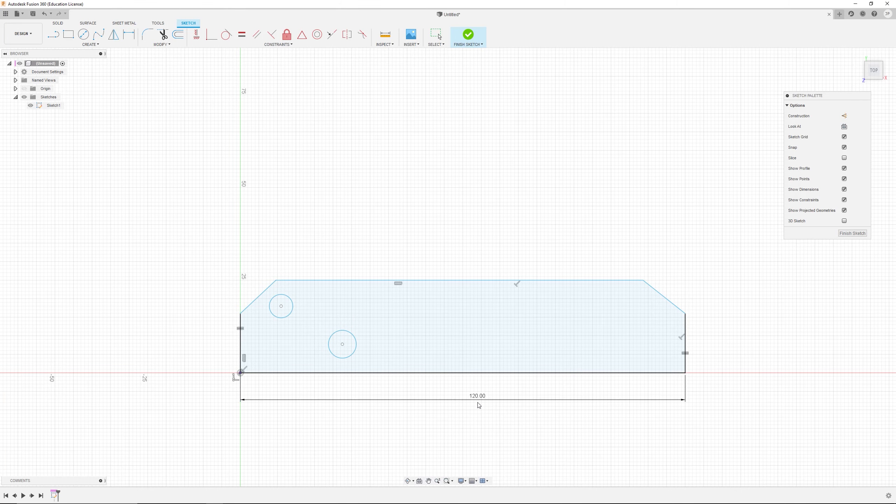
# Step: Drag the top edge and the upper corner points to make the profile taller and reshape its slanted edges
pyautogui.moveTo(479, 406); pyautogui.dragTo(480, 428)
pyautogui.moveTo(463, 281); pyautogui.dragTo(465, 203)
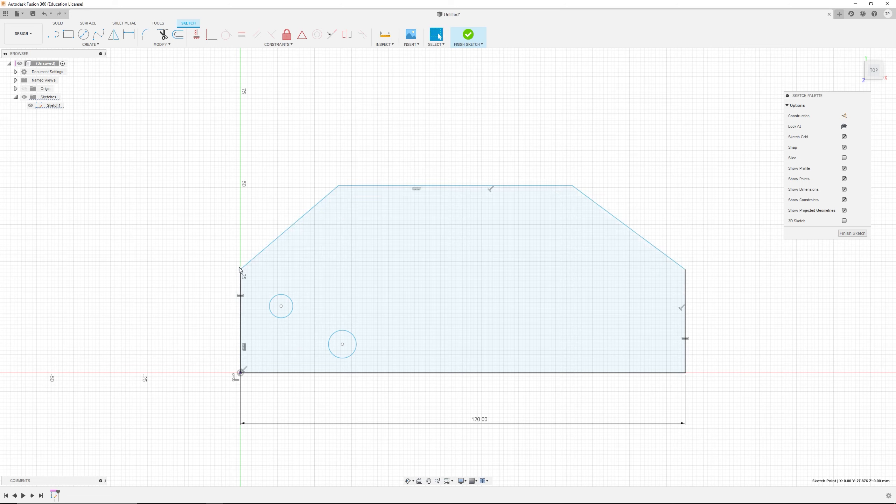
pyautogui.moveTo(240, 270)
pyautogui.mouseDown()
pyautogui.moveTo(243, 205)
pyautogui.moveTo(331, 249)
pyautogui.mouseUp()
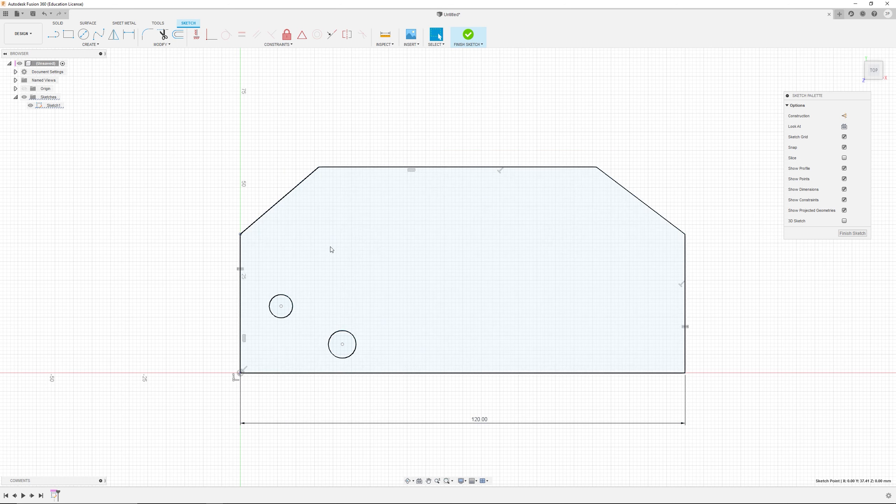
pyautogui.moveTo(319, 167)
pyautogui.mouseDown()
pyautogui.moveTo(334, 128)
pyautogui.moveTo(342, 131)
pyautogui.mouseUp()
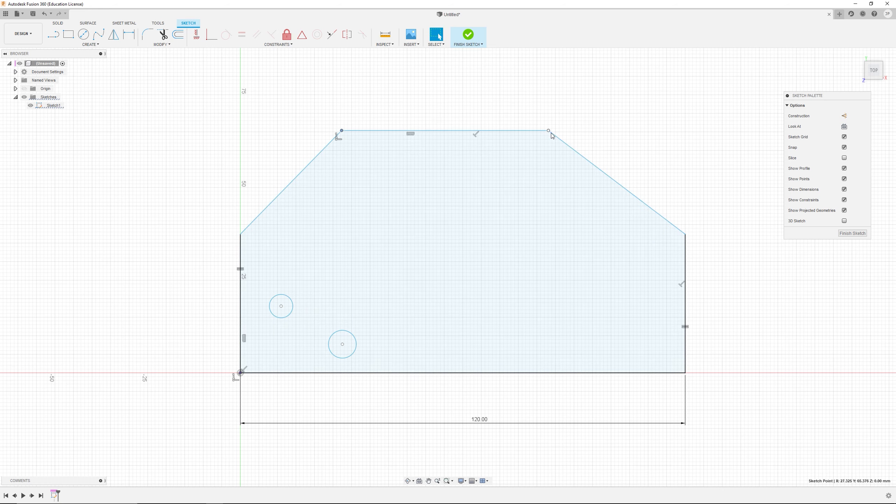
pyautogui.moveTo(549, 131); pyautogui.dragTo(567, 117)
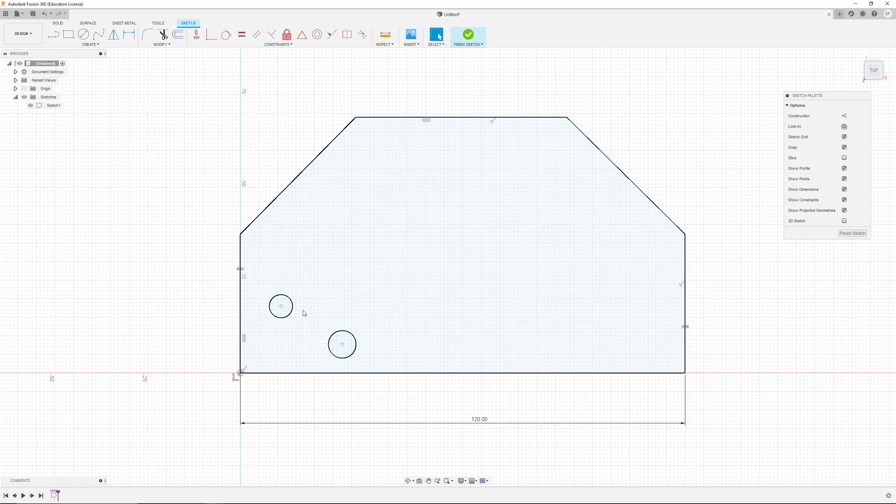
# Step: Move the small circle up-left and the large circle down-right inside the profile
pyautogui.moveTo(281, 306); pyautogui.dragTo(384, 243)
pyautogui.moveTo(349, 336); pyautogui.dragTo(536, 249)
pyautogui.click(586, 248)
pyautogui.scroll(-5, 507, 233)
pyautogui.scroll(3, 391, 148)
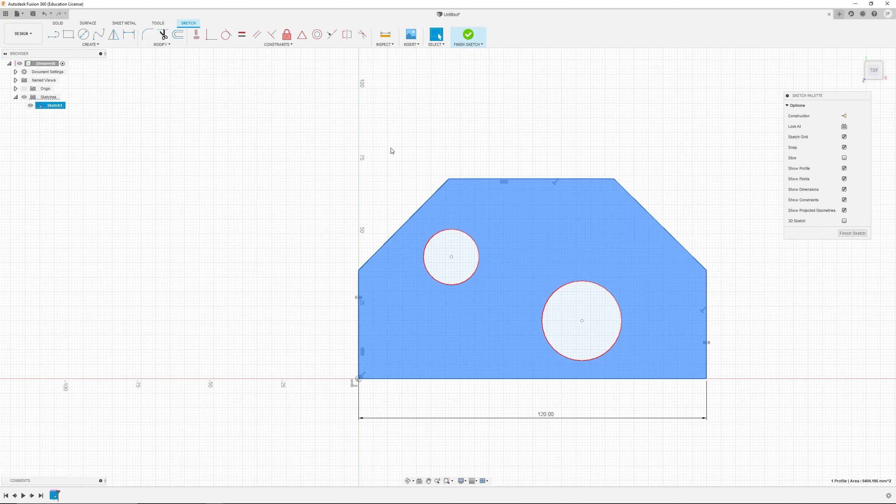
pyautogui.click(391, 151)
pyautogui.scroll(2, 595, 222)
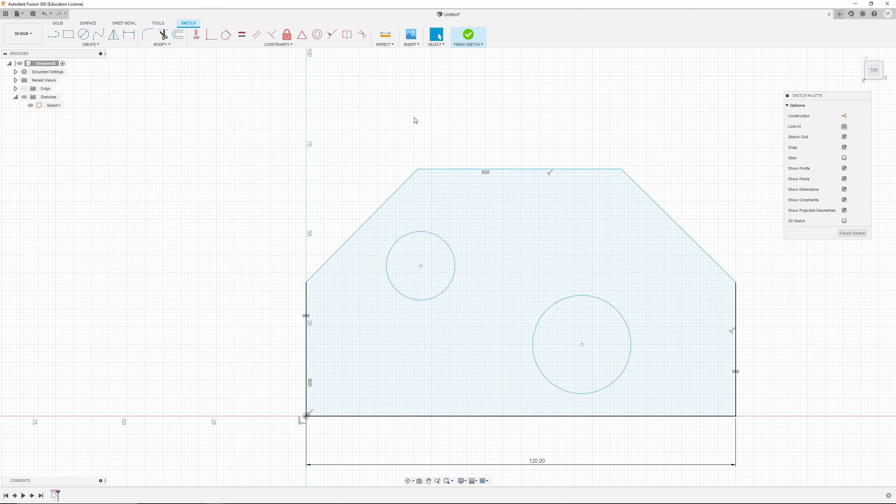
# Step: Dimension the profile's left vertical side as 44 mm
pyautogui.click(129, 34)
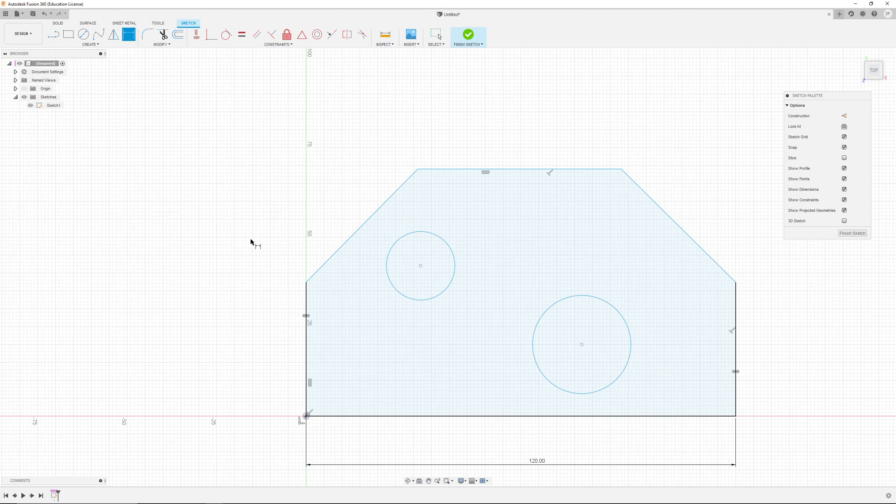
pyautogui.click(306, 332)
pyautogui.click(249, 347)
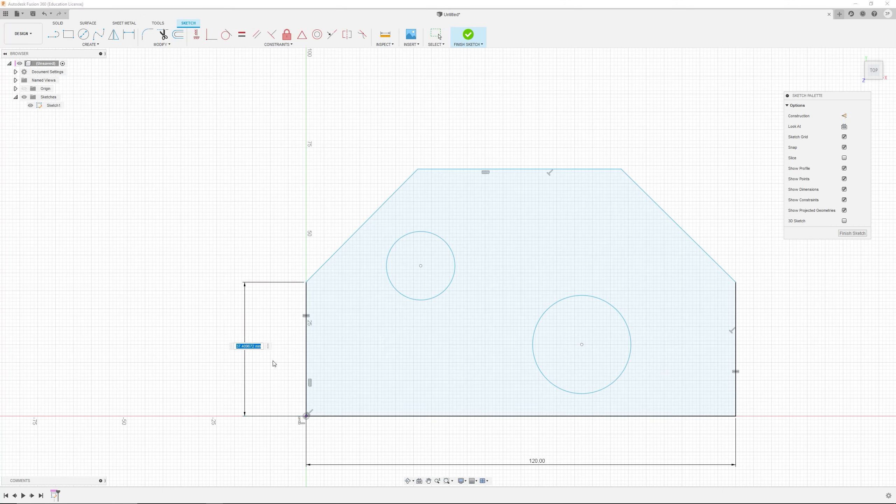
pyautogui.write('40')
pyautogui.press('Return')
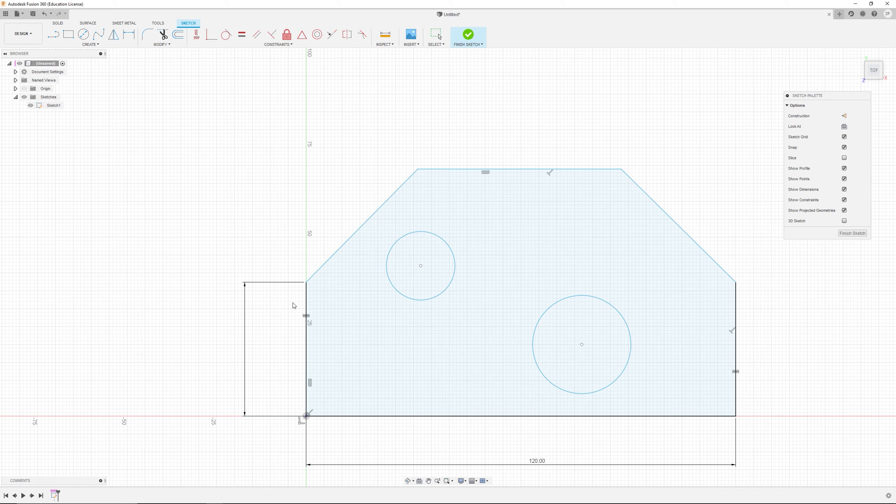
pyautogui.scroll(-3, 294, 279)
pyautogui.scroll(4, 294, 280)
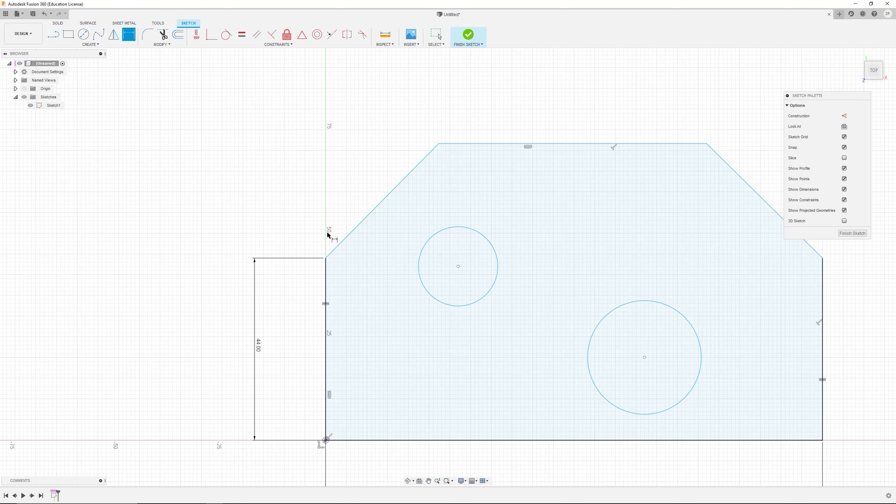
# Step: Dimension the horizontal distance from the left side's top corner to the top-left corner as 33 mm
pyautogui.click(326, 258)
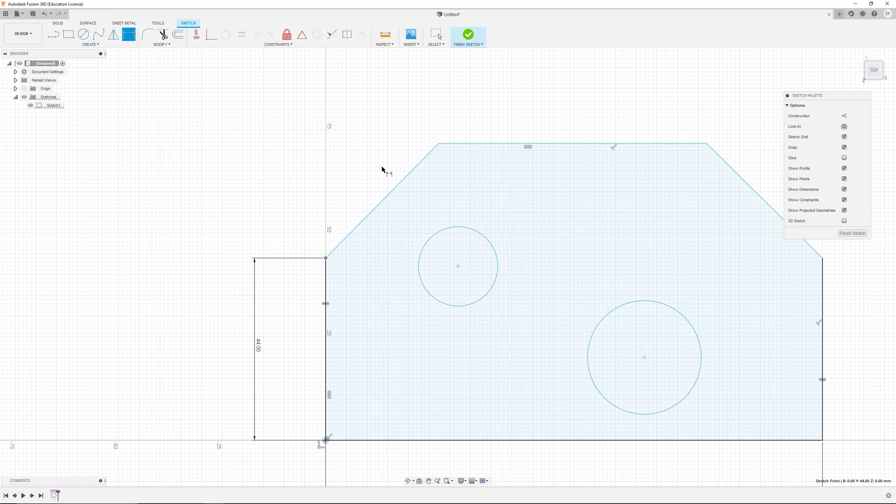
pyautogui.click(439, 143)
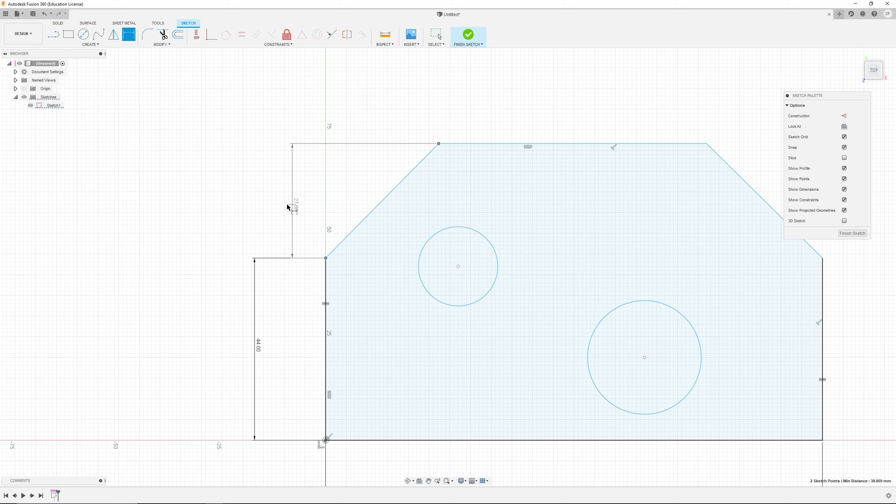
pyautogui.click(388, 59)
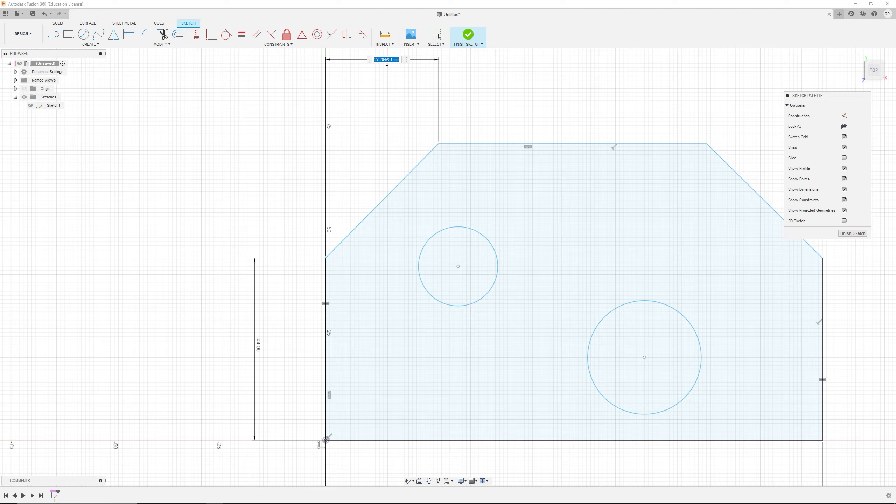
pyautogui.press('Return')
pyautogui.scroll(-2, 362, 102)
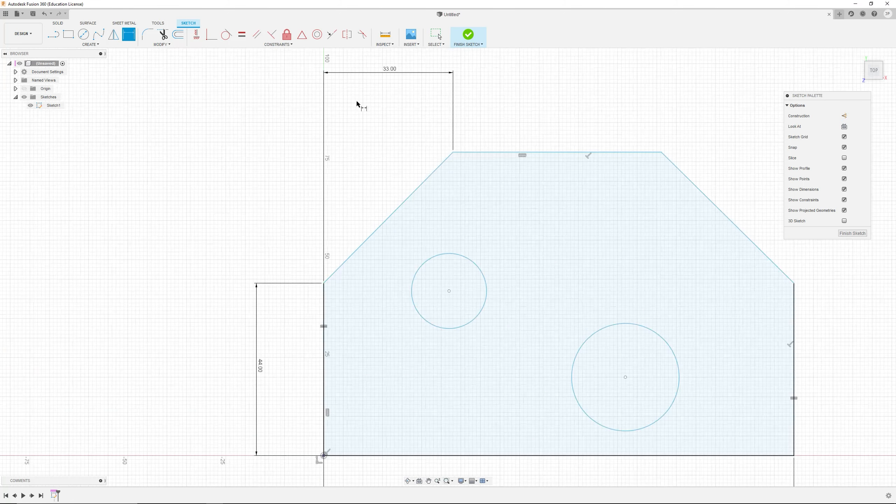
# Step: Dimension the vertical height of the left slanted edge as 33 mm
pyautogui.moveTo(362, 101); pyautogui.dragTo(389, 132, button='middle')
pyautogui.press('d')
pyautogui.click(450, 227)
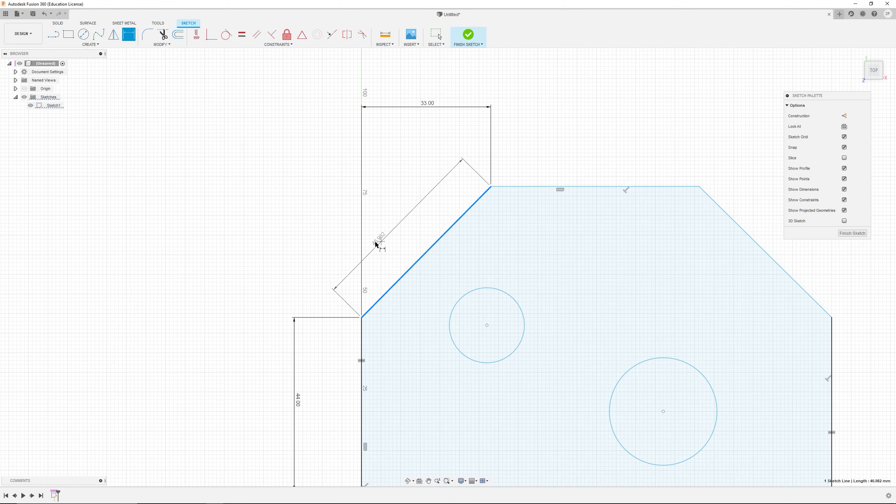
pyautogui.click(296, 260)
pyautogui.write('33')
pyautogui.press('Return')
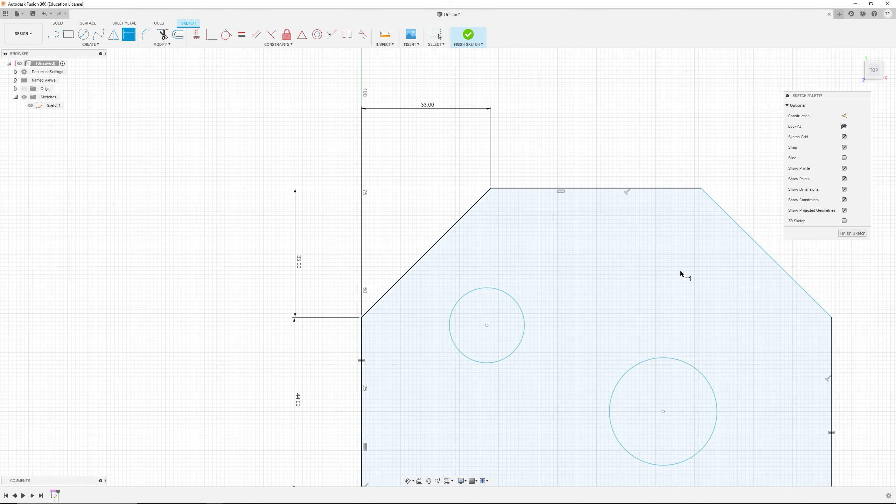
pyautogui.scroll(-2, 680, 275)
pyautogui.scroll(1, 726, 210)
# Step: Dimension the profile's top edge as 45 mm
pyautogui.click(664, 223)
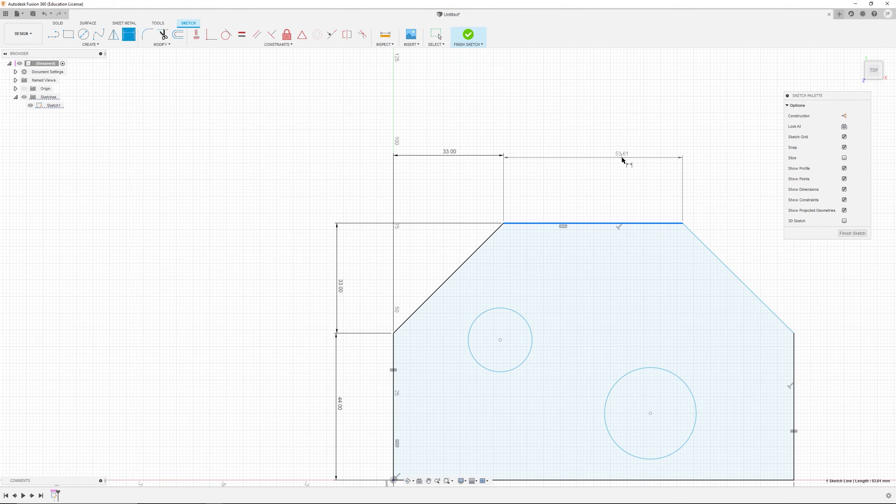
pyautogui.click(622, 158)
pyautogui.press('Return')
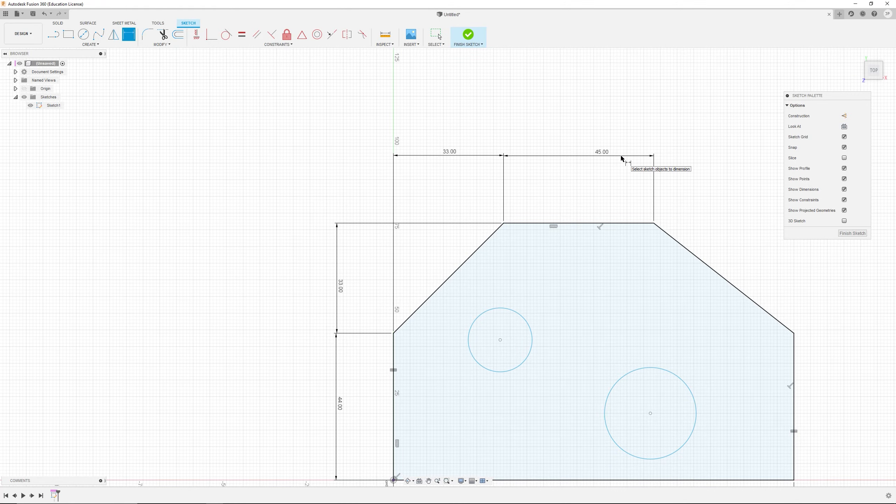
# Step: Move the 120 mm dimension label just inside the profile's bottom edge
pyautogui.scroll(2, 634, 355)
pyautogui.moveTo(639, 353)
pyautogui.mouseDown(button='middle')
pyautogui.moveTo(629, 260)
pyautogui.moveTo(594, 280)
pyautogui.mouseUp(button='middle')
pyautogui.press('d')
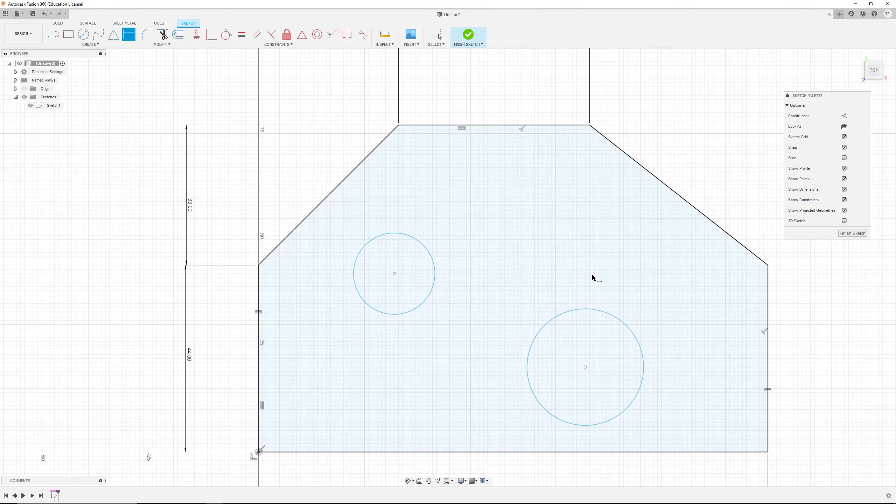
pyautogui.scroll(-3, 600, 308)
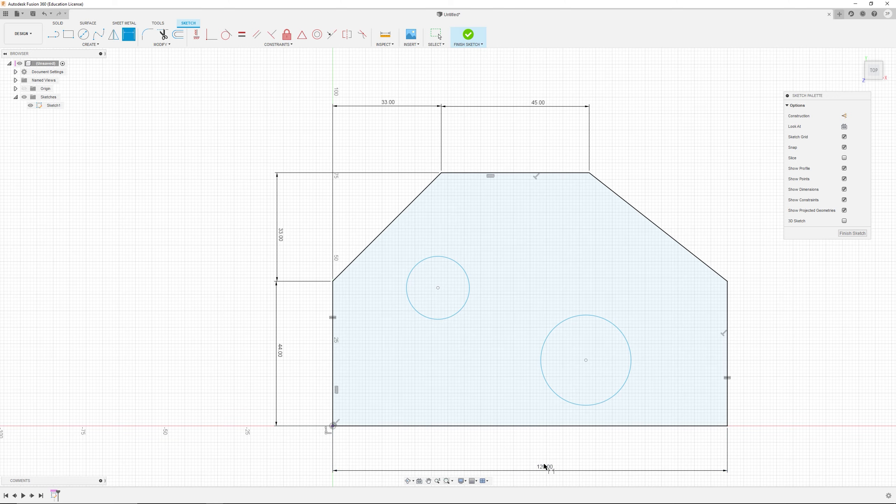
pyautogui.scroll(2, 548, 335)
pyautogui.scroll(-5, 583, 351)
pyautogui.moveTo(590, 347); pyautogui.dragTo(458, 301, button='middle')
pyautogui.scroll(3, 430, 314)
pyautogui.scroll(-2, 426, 339)
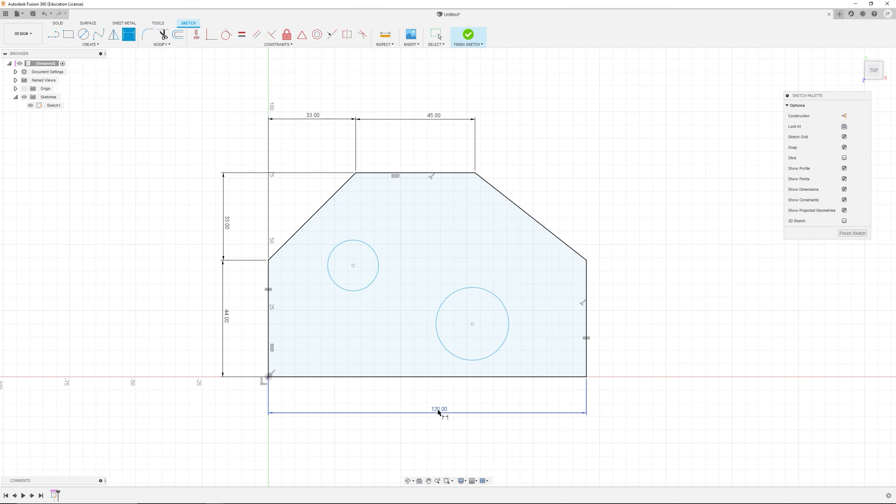
pyautogui.moveTo(438, 412); pyautogui.dragTo(441, 450)
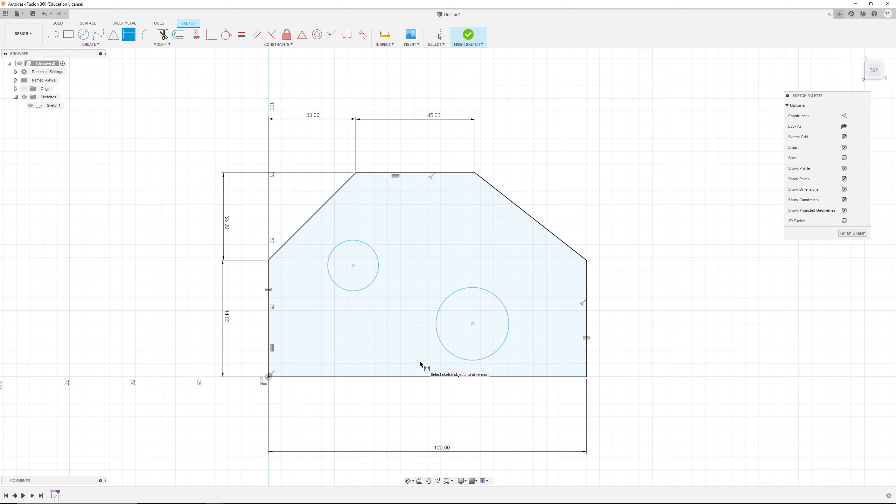
pyautogui.moveTo(445, 451); pyautogui.dragTo(439, 369)
# Step: Move the 44 mm, 33 mm and 45 mm dimension labels closer to or inside the profile
pyautogui.moveTo(231, 326); pyautogui.dragTo(256, 316)
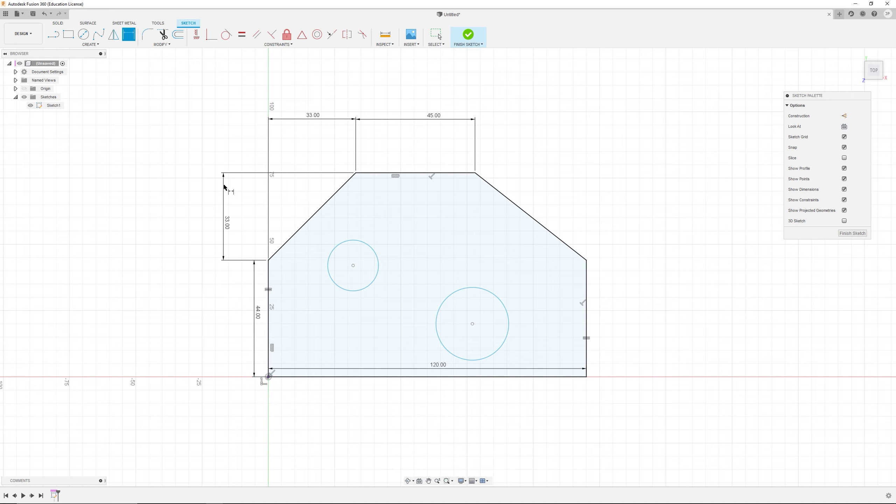
pyautogui.moveTo(221, 188); pyautogui.dragTo(248, 180)
pyautogui.moveTo(312, 118); pyautogui.dragTo(268, 194)
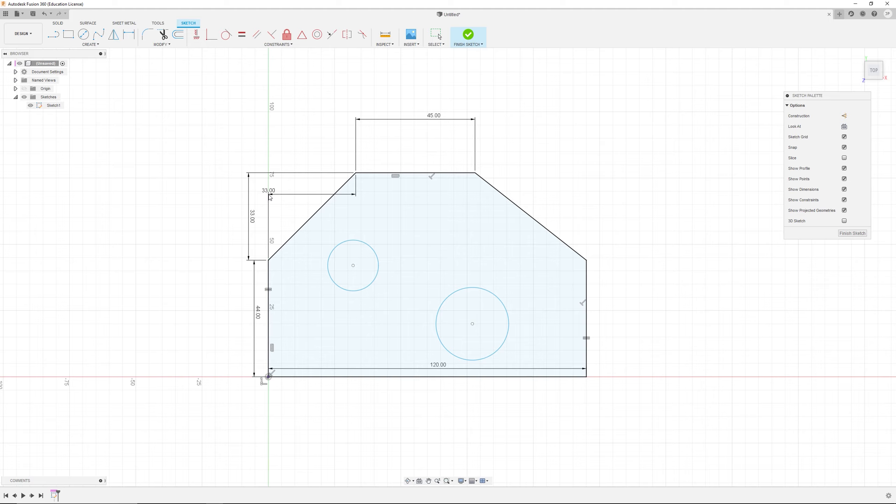
pyautogui.moveTo(432, 121); pyautogui.dragTo(329, 210)
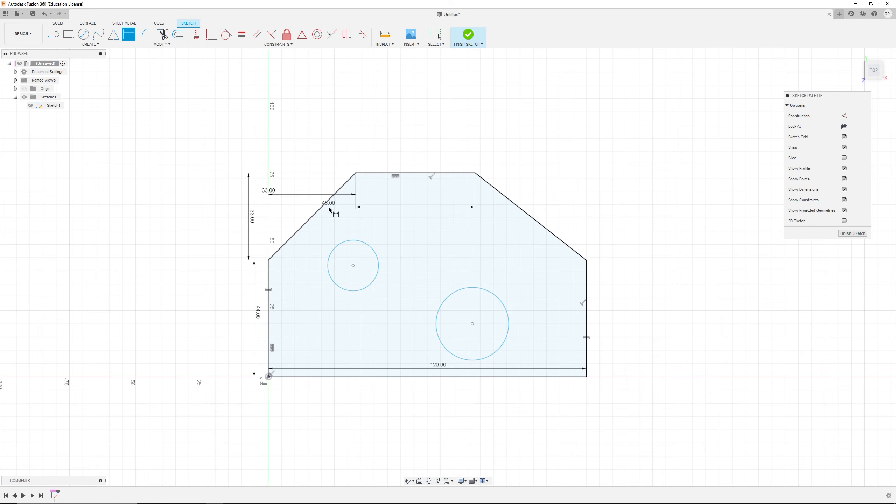
pyautogui.scroll(3, 326, 217)
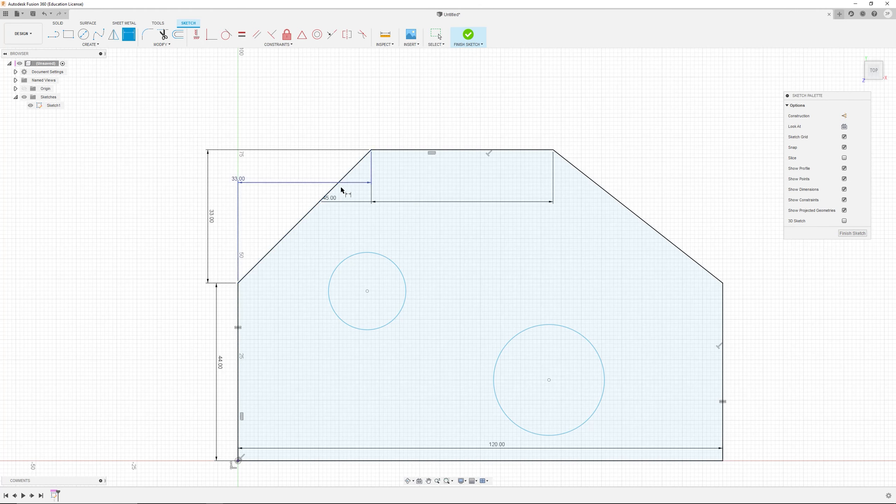
pyautogui.scroll(-4, 487, 344)
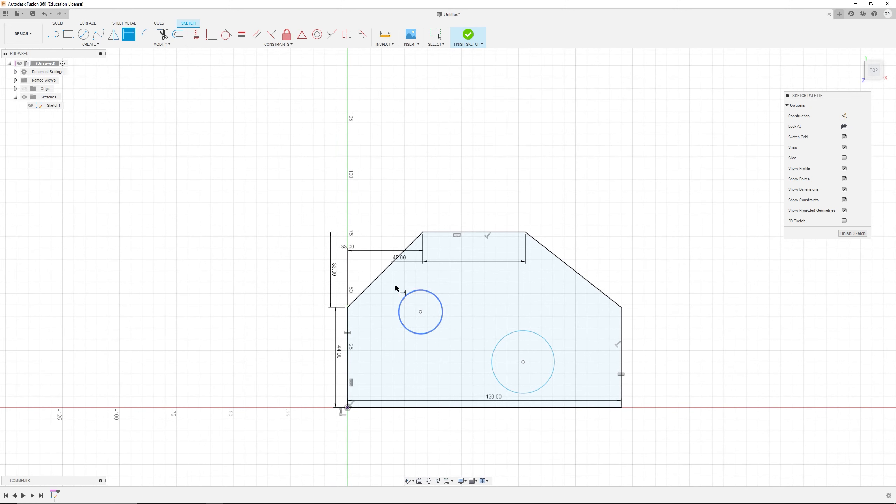
# Step: Move the horizontal 33 mm dimension back above the profile's top edge
pyautogui.click(399, 256)
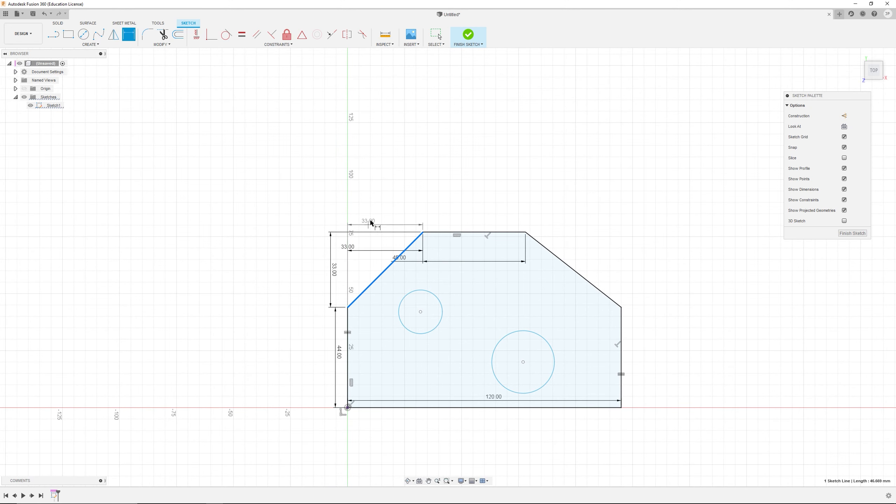
pyautogui.press('Escape')
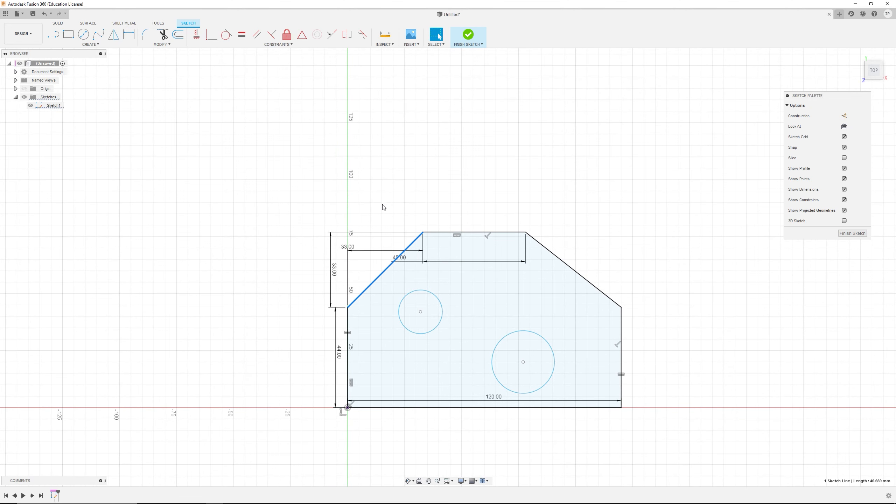
pyautogui.moveTo(347, 248)
pyautogui.mouseDown()
pyautogui.moveTo(379, 208)
pyautogui.moveTo(378, 196)
pyautogui.mouseUp()
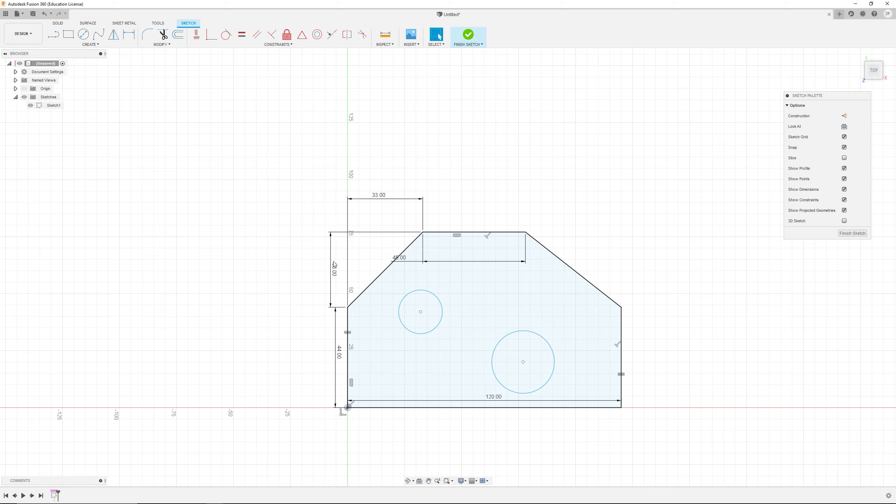
# Step: Move the 33 mm, 44 mm, 45 mm and 120 mm dimension labels back outside the profile
pyautogui.moveTo(330, 268); pyautogui.dragTo(304, 268)
pyautogui.moveTo(396, 258)
pyautogui.mouseDown()
pyautogui.moveTo(466, 235)
pyautogui.moveTo(467, 252)
pyautogui.moveTo(468, 201)
pyautogui.mouseUp()
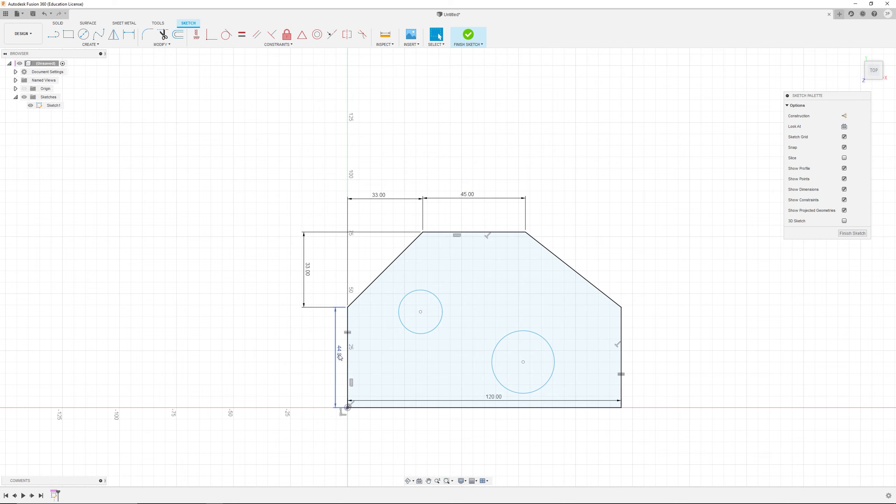
pyautogui.moveTo(338, 353); pyautogui.dragTo(305, 348)
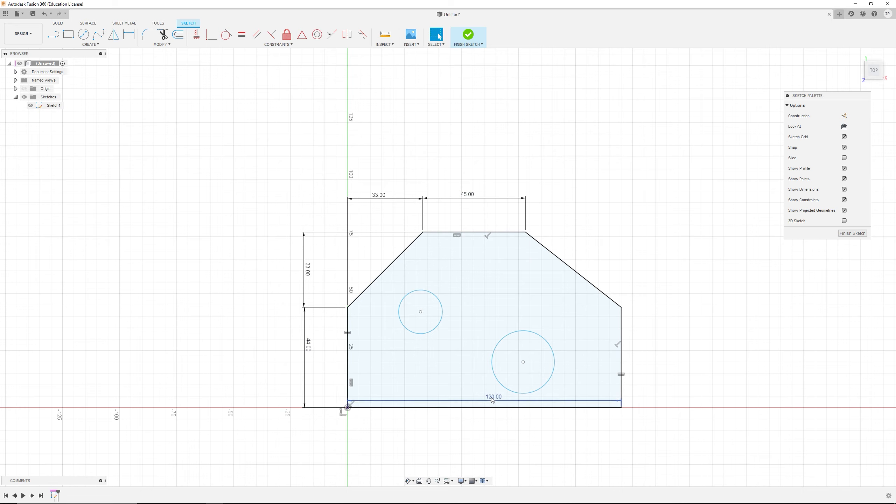
pyautogui.moveTo(493, 397); pyautogui.dragTo(497, 482)
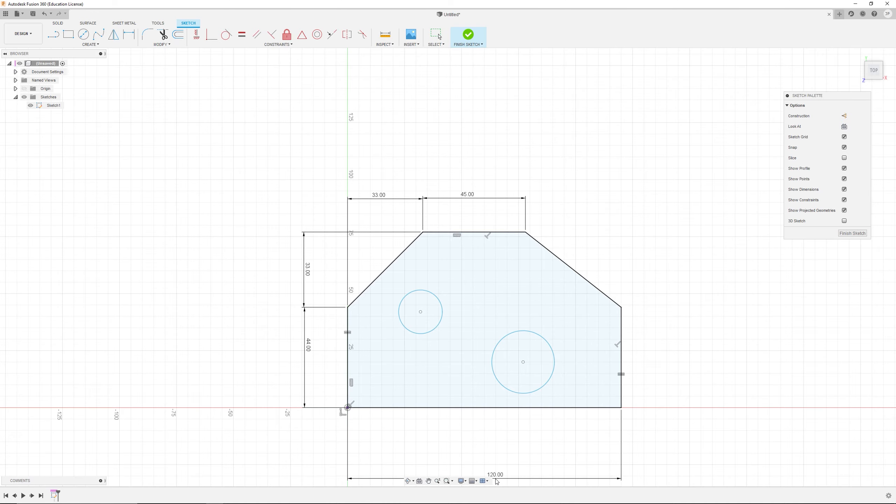
pyautogui.scroll(1, 373, 418)
pyautogui.scroll(2, 452, 404)
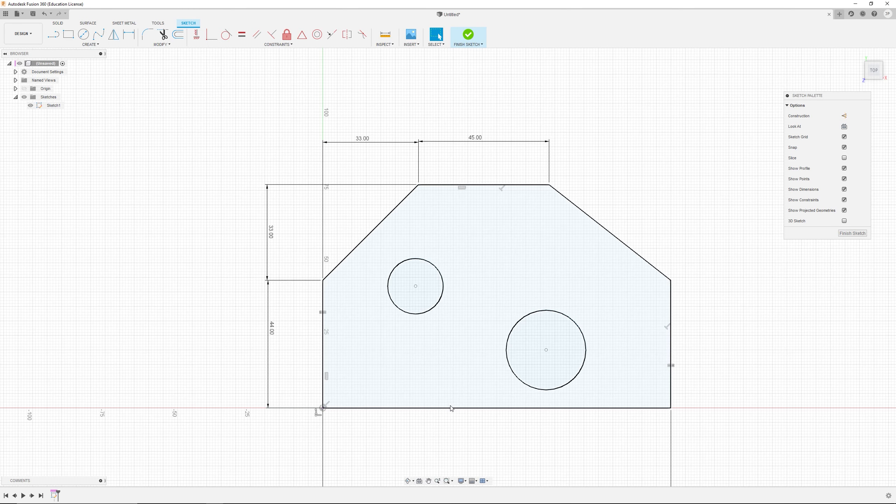
pyautogui.moveTo(462, 405)
pyautogui.mouseDown(button='middle')
pyautogui.moveTo(473, 320)
pyautogui.moveTo(458, 312)
pyautogui.mouseUp(button='middle')
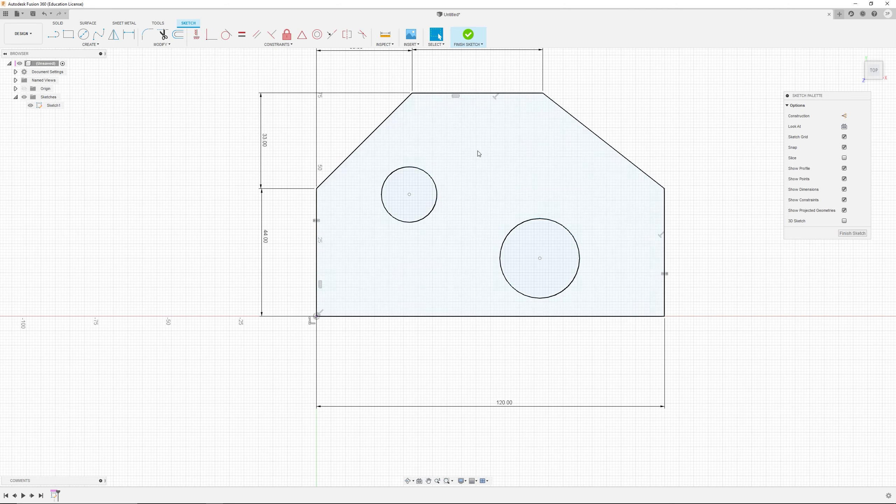
pyautogui.click(124, 31)
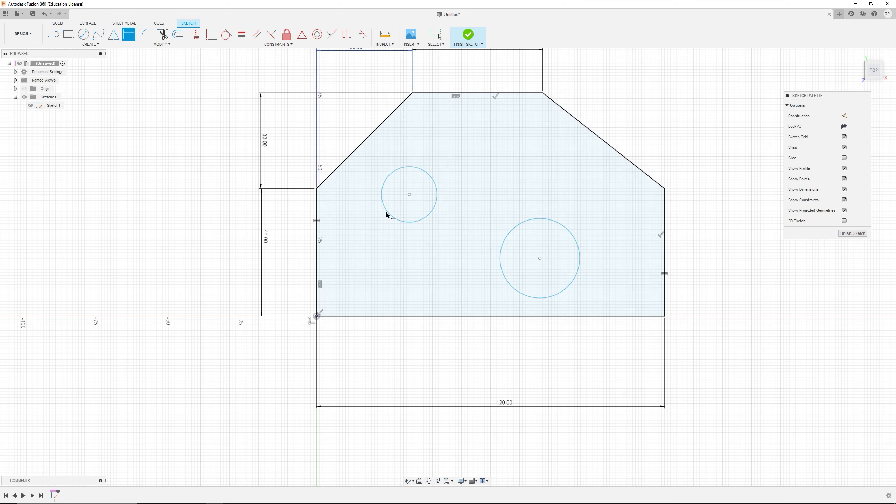
pyautogui.click(409, 195)
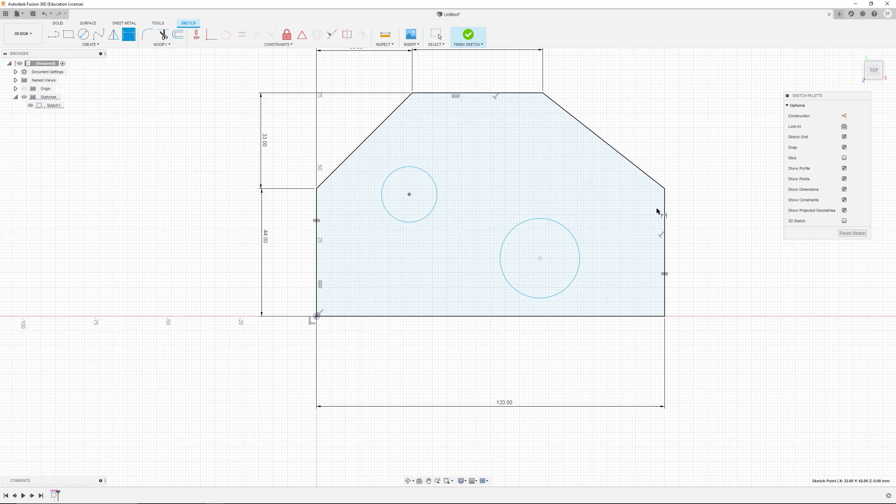
pyautogui.click(664, 210)
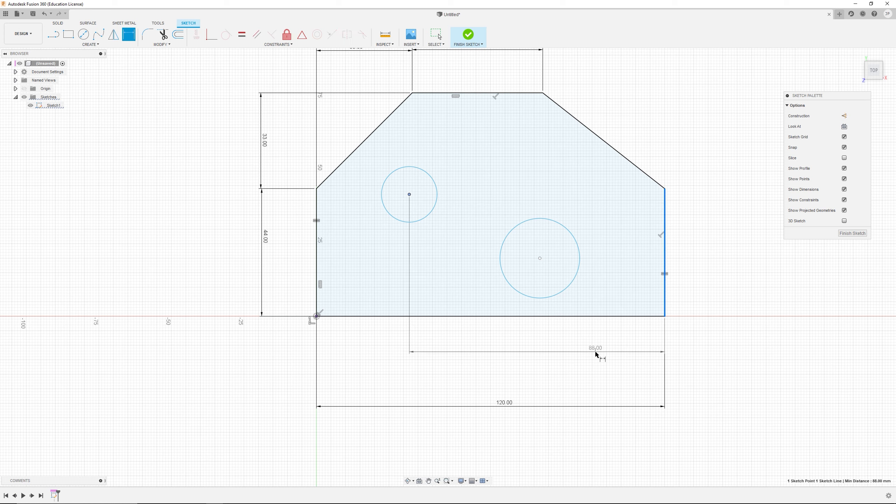
pyautogui.press('Escape')
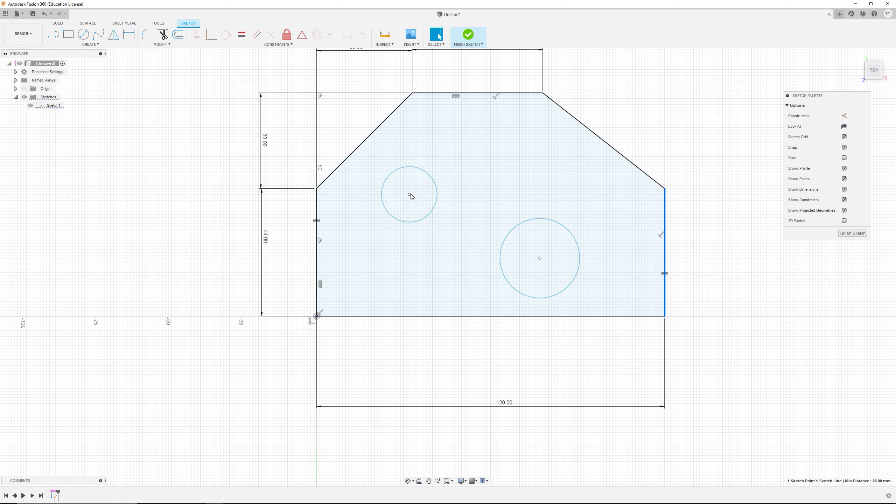
# Step: Dimension the upper-left circle's centre 36 mm from the profile's left edge, checking the reference drawing
pyautogui.press('d')
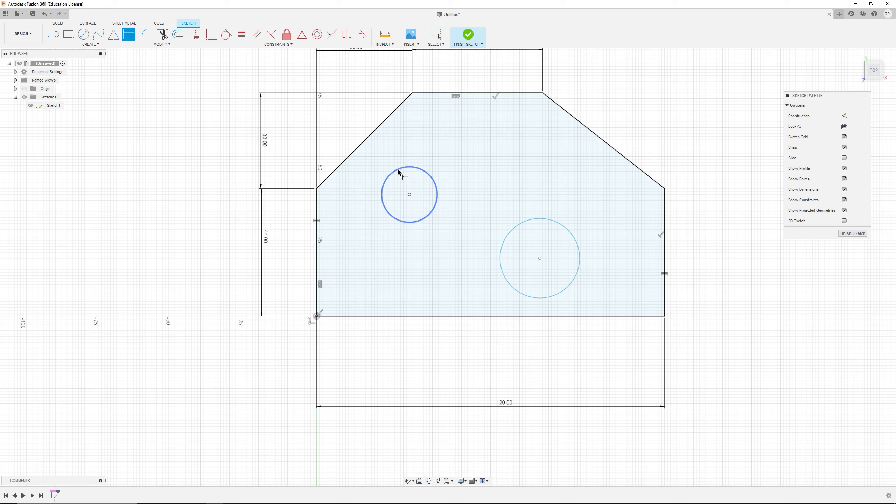
pyautogui.click(410, 195)
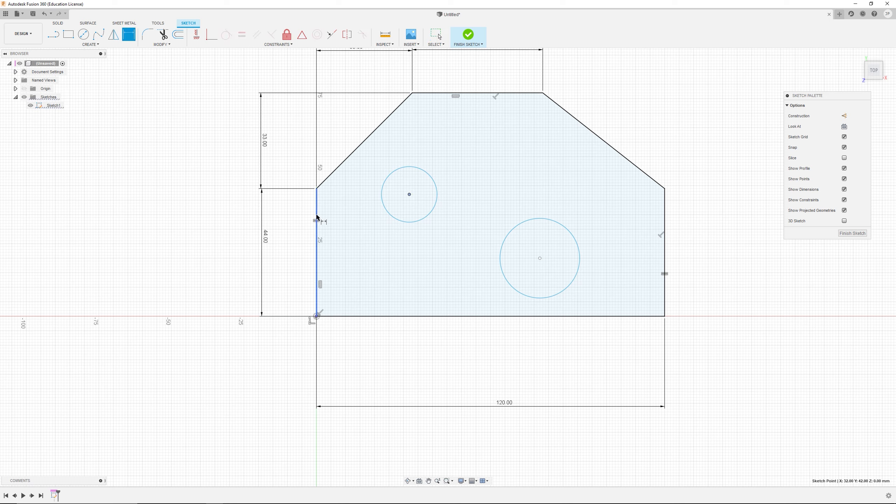
pyautogui.click(317, 203)
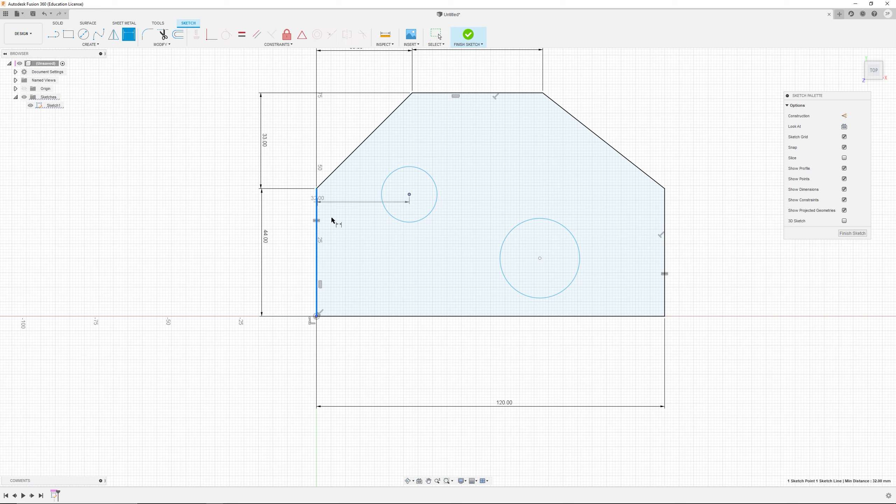
pyautogui.click(366, 360)
pyautogui.hotkey('alt', 'Tab')
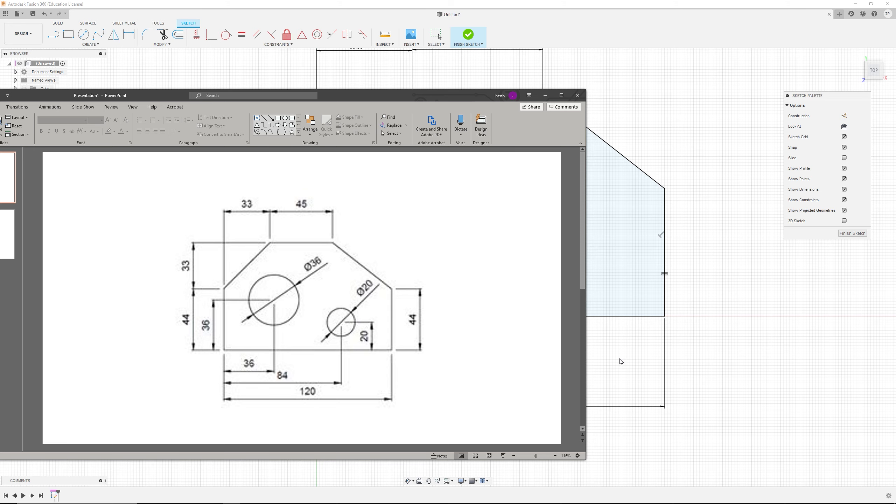
pyautogui.hotkey('alt', 'Tab')
pyautogui.write('3')
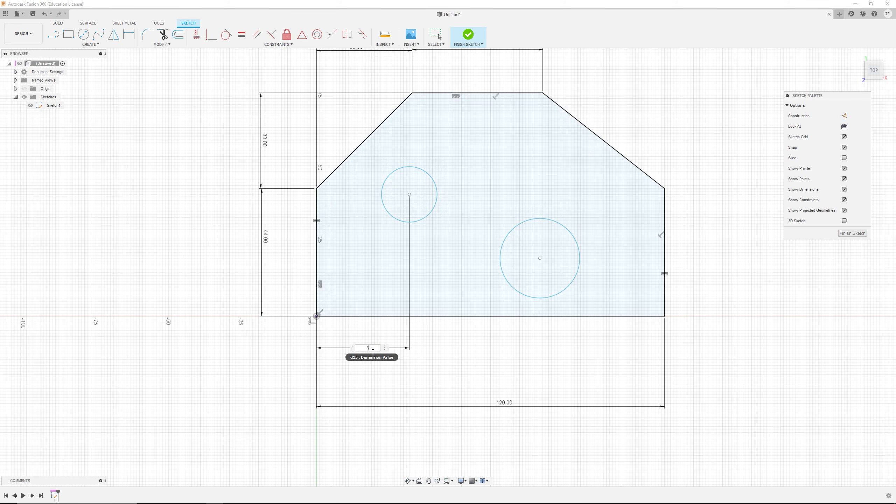
pyautogui.write('6')
pyautogui.press('Return')
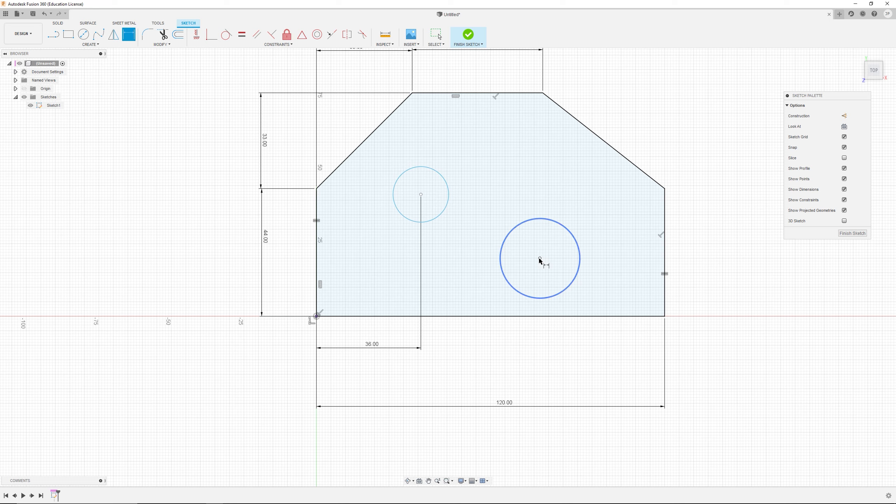
# Step: Dimension the lower-right circle's centre 84 mm from the profile's left edge
pyautogui.click(317, 254)
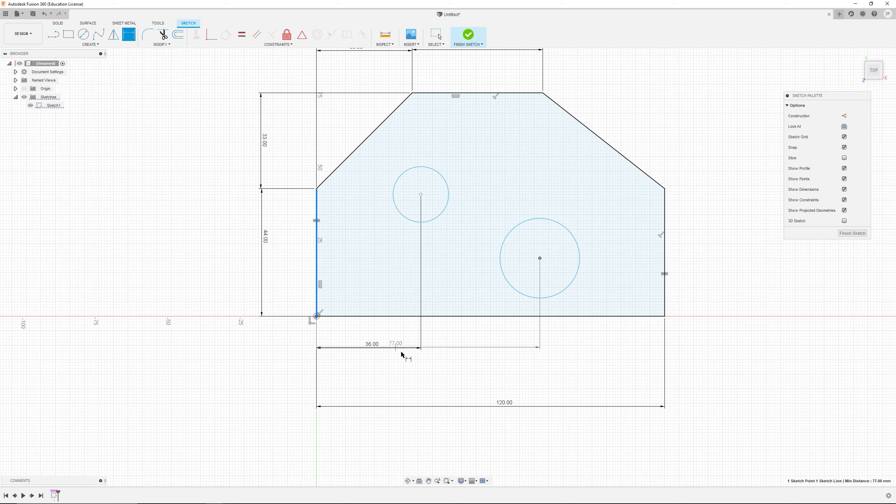
pyautogui.click(410, 381)
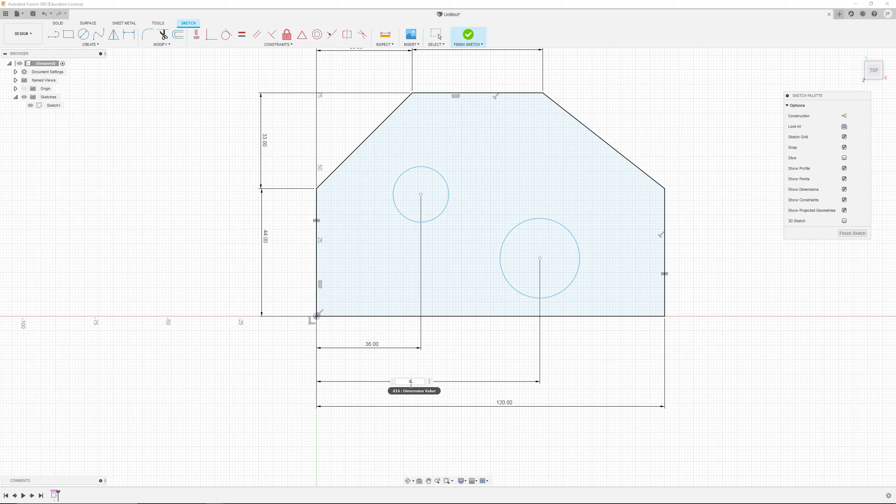
pyautogui.press('Return')
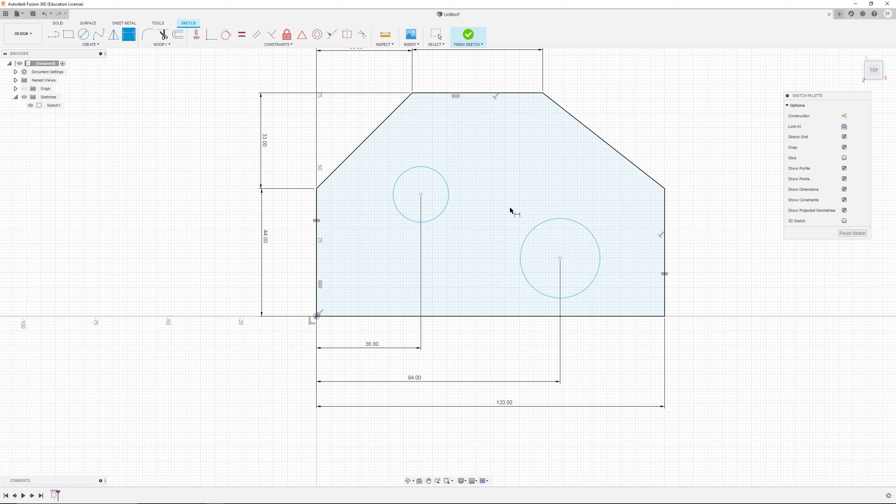
# Step: Add a diameter dimension to the upper-left circle
pyautogui.click(449, 192)
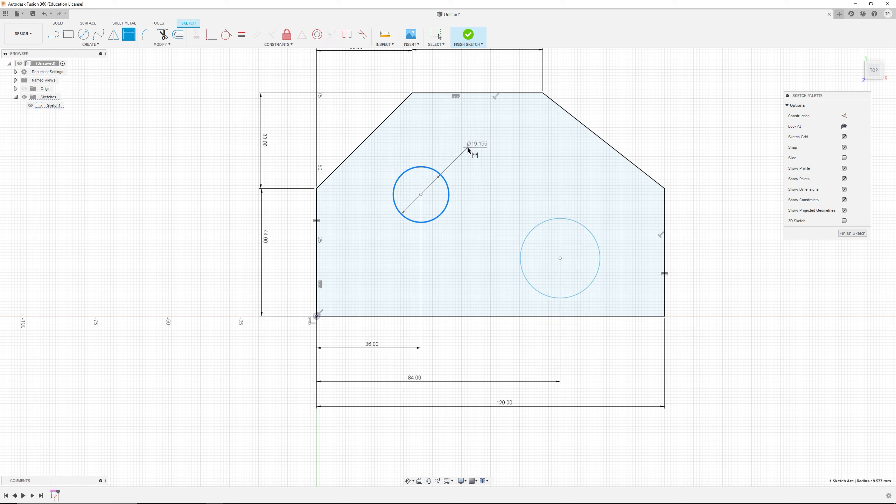
pyautogui.press('Escape')
pyautogui.scroll(-3, 508, 231)
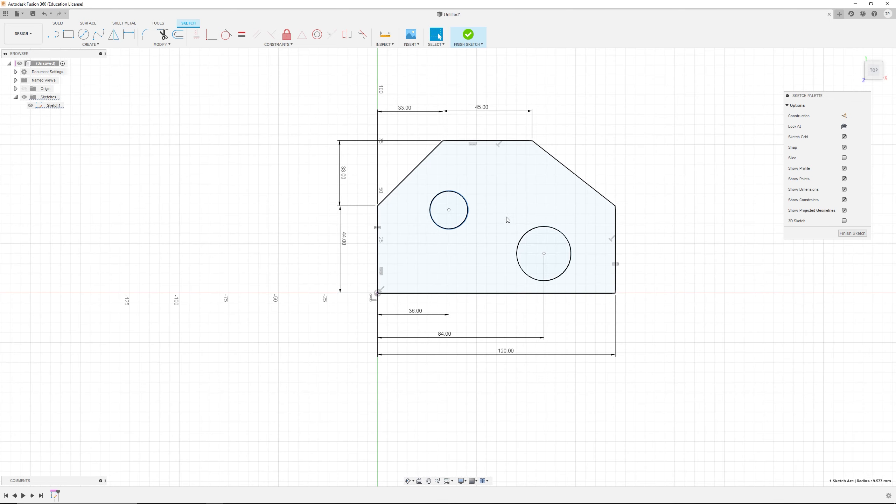
pyautogui.scroll(3, 489, 226)
pyautogui.click(125, 32)
pyautogui.click(443, 193)
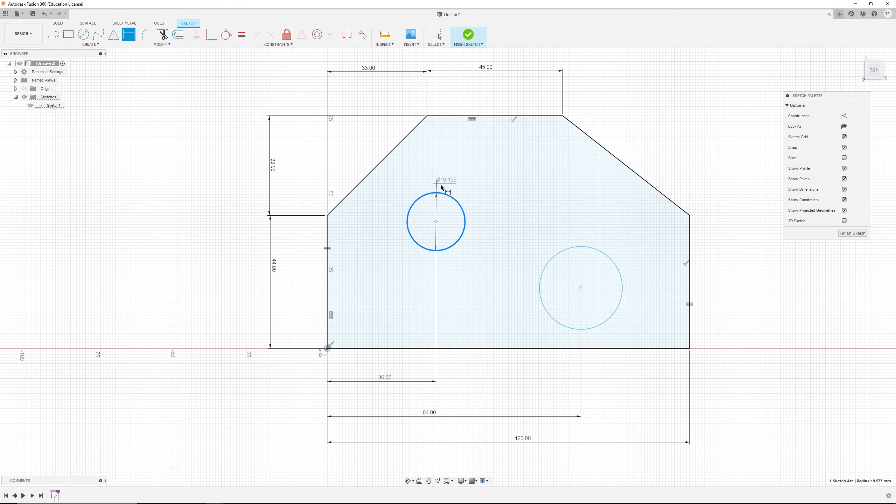
pyautogui.click(482, 178)
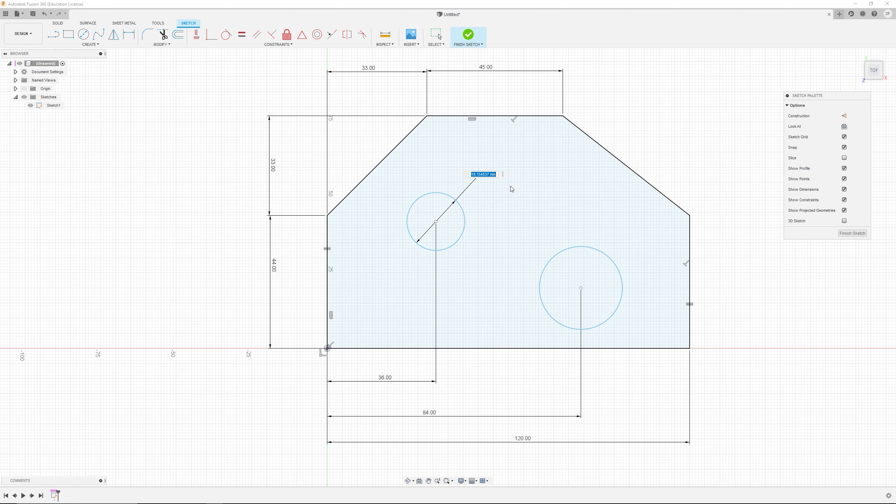
pyautogui.write('36')
pyautogui.press('Return')
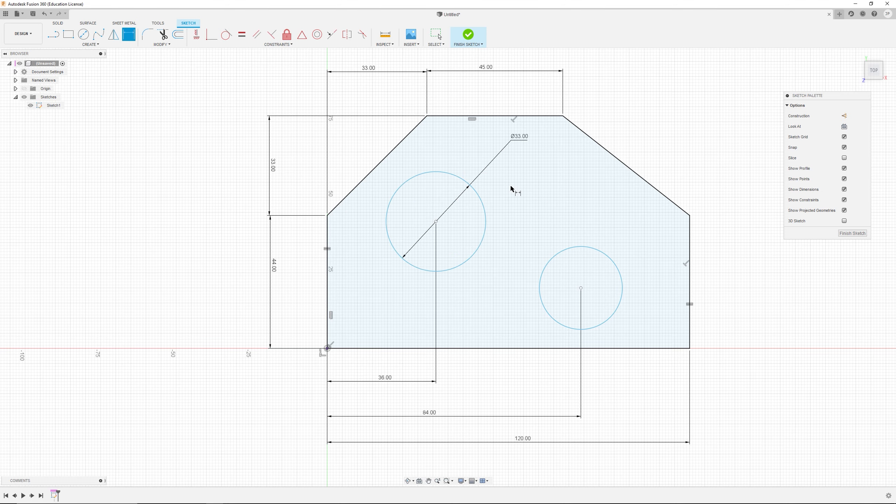
# Step: Check the reference drawing and set the upper-left circle's diameter to 36 mm
pyautogui.hotkey('alt', 'Tab')
pyautogui.hotkey('alt', 'Tab')
pyautogui.click(521, 141)
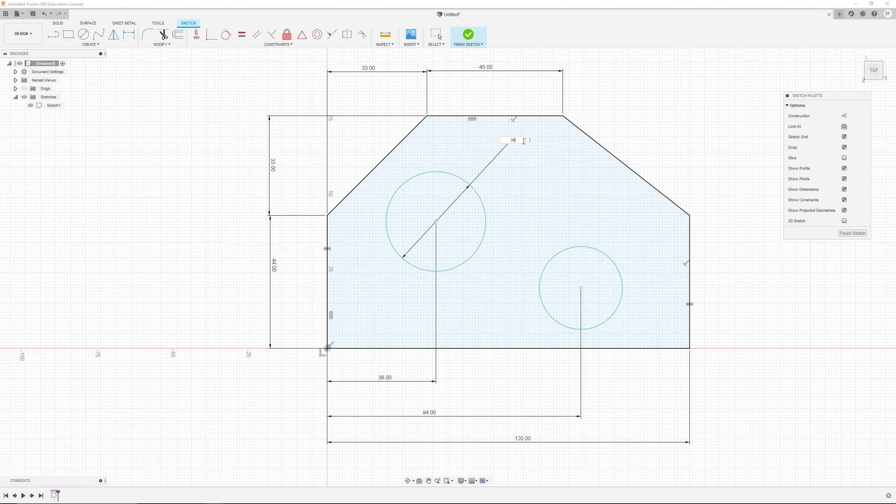
pyautogui.press('Return')
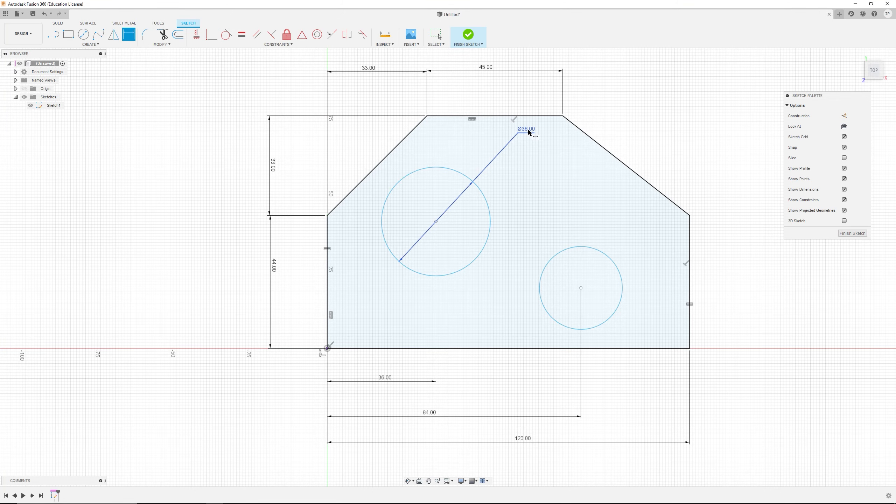
# Step: Move the 36 mm diameter label closer to the circle
pyautogui.press('Escape')
pyautogui.moveTo(528, 131); pyautogui.dragTo(495, 167)
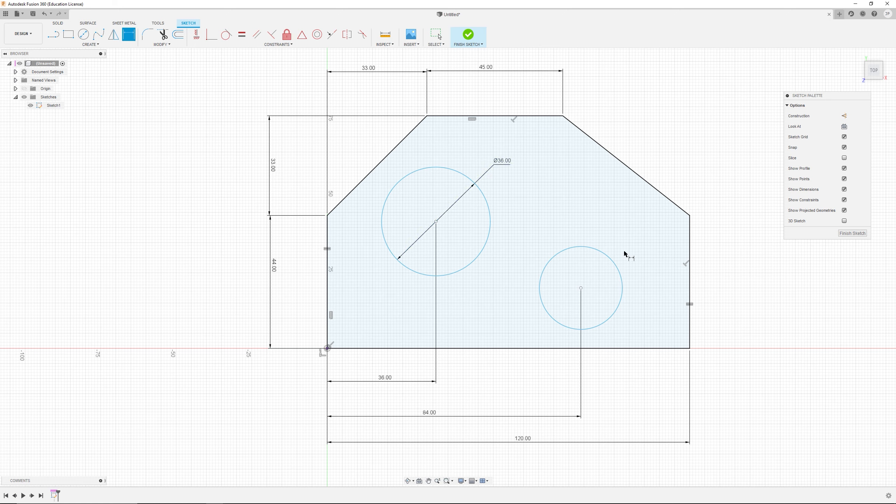
# Step: Add a diameter dimension to the lower-right circle
pyautogui.click(618, 265)
pyautogui.click(644, 229)
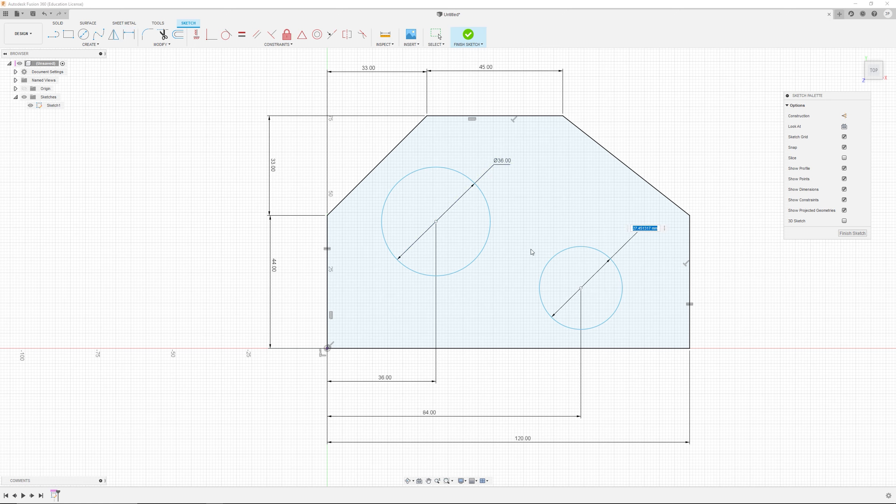
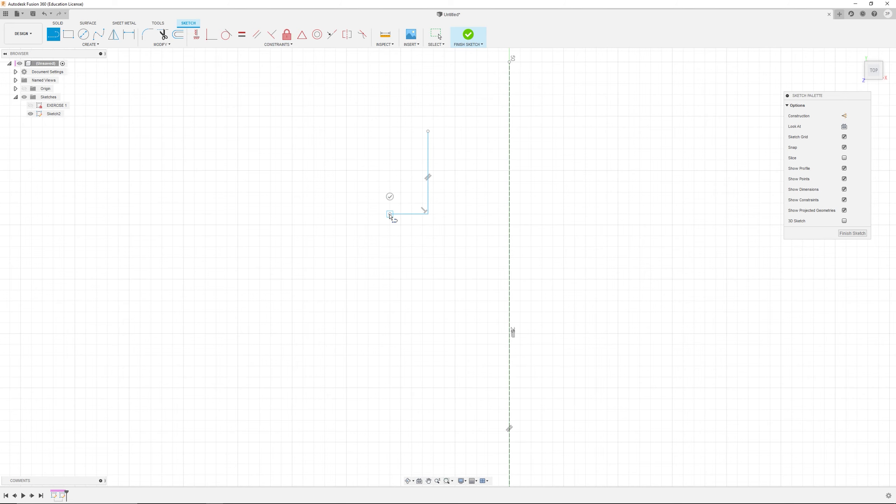
# Step: Draw a short vertical line downward from the lower end of the step in the profile, then exit the line tool
pyautogui.click(391, 257)
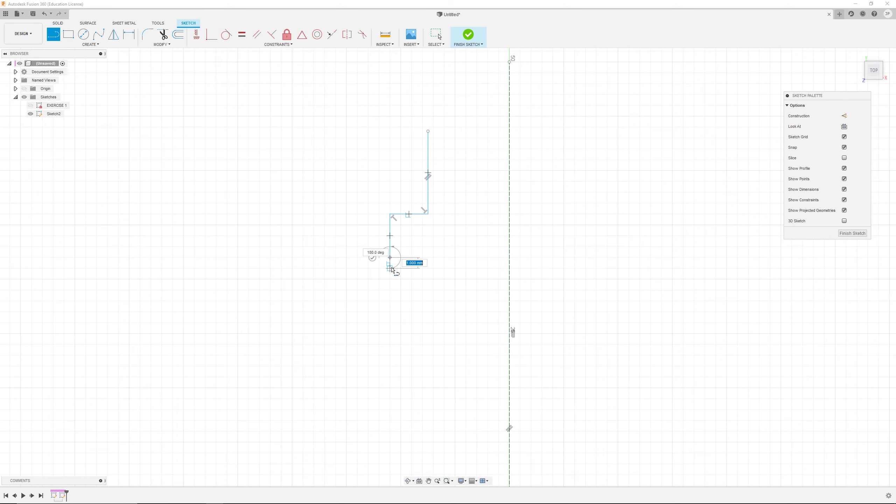
pyautogui.hotkey('alt', 'Tab')
pyautogui.hotkey('alt', 'Tab')
pyautogui.press('Escape')
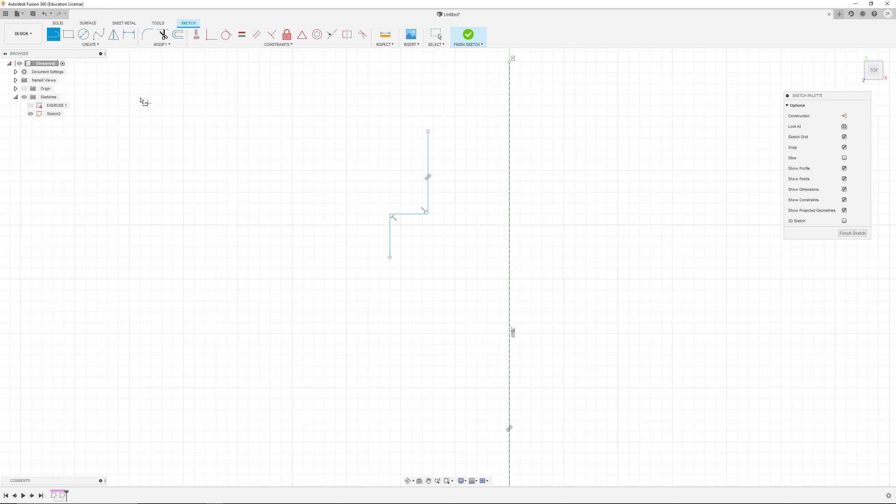
# Step: Draw a three-point arc bowing right from the vertical line's lower end downward, checking the reference drawing
pyautogui.click(70, 45)
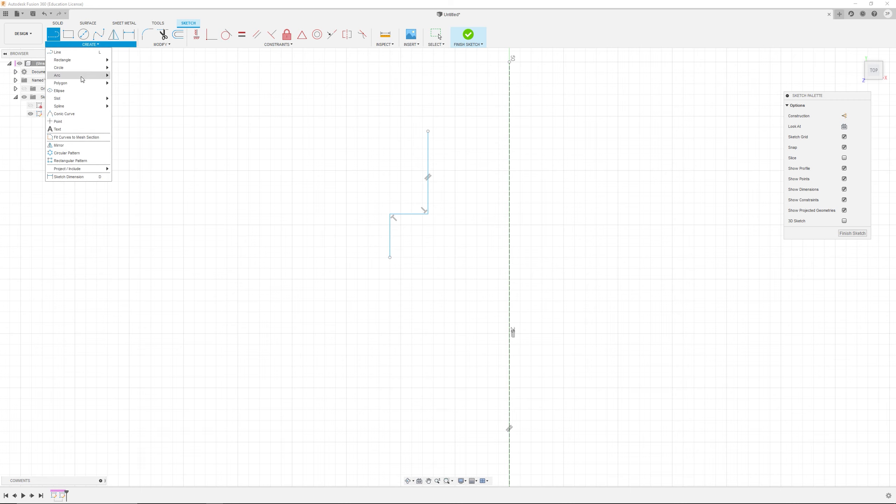
pyautogui.moveTo(82, 79)
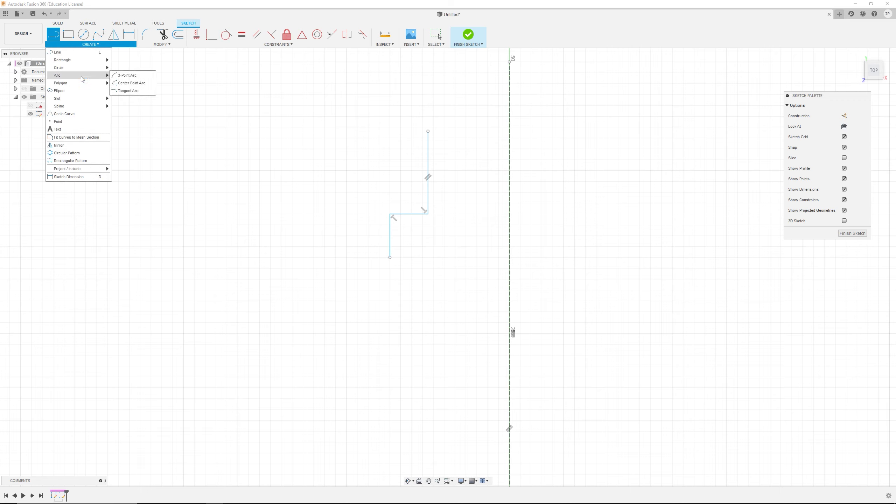
pyautogui.click(130, 76)
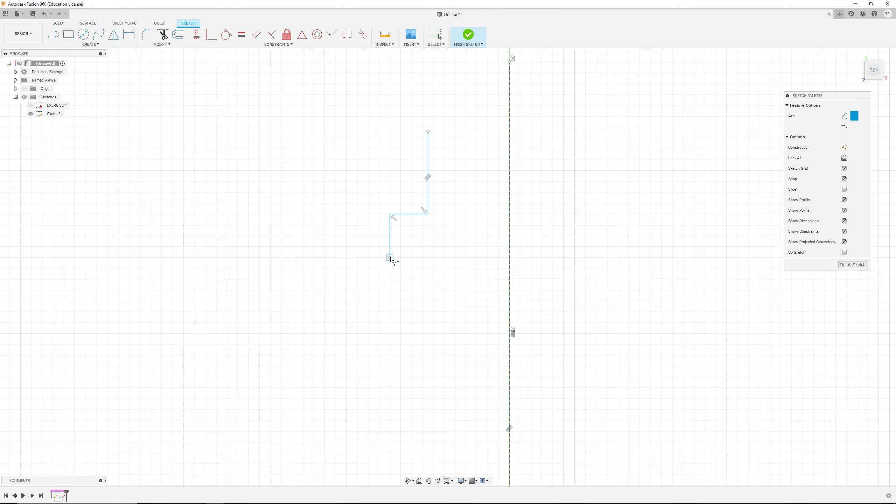
pyautogui.click(390, 258)
pyautogui.scroll(-3, 424, 344)
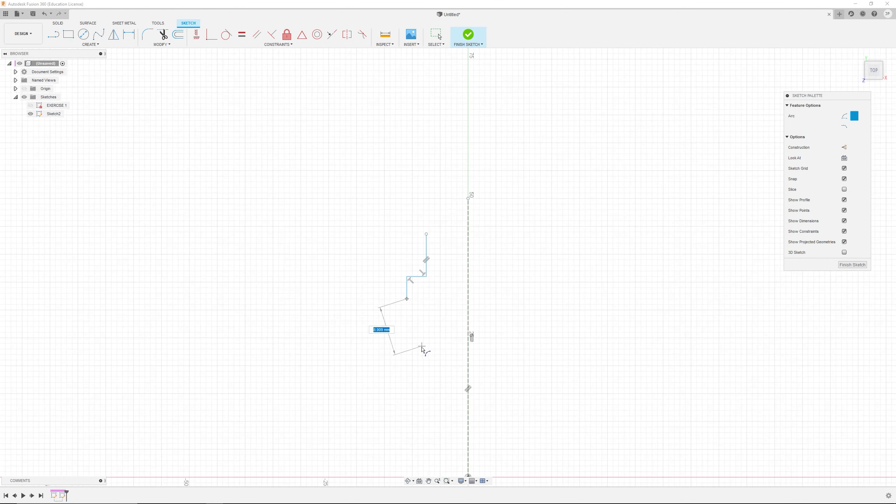
pyautogui.click(406, 398)
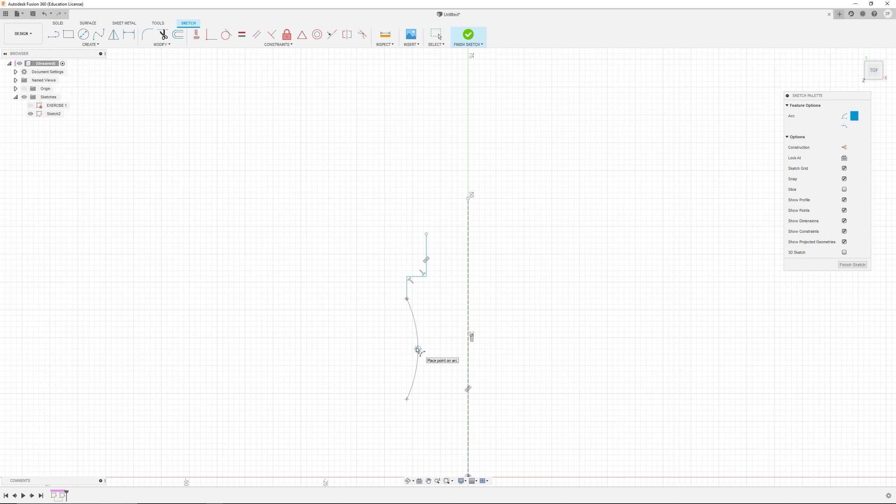
pyautogui.click(417, 349)
pyautogui.scroll(-2, 414, 376)
pyautogui.scroll(3, 419, 372)
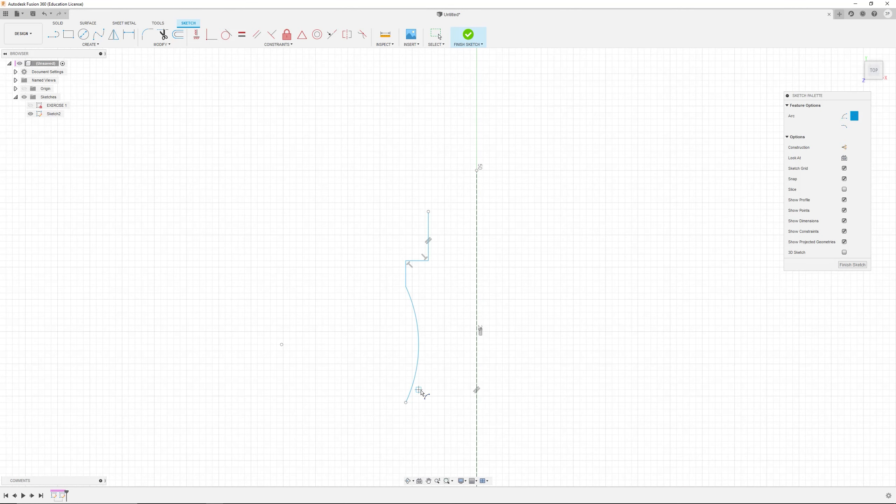
pyautogui.hotkey('alt', 'Tab')
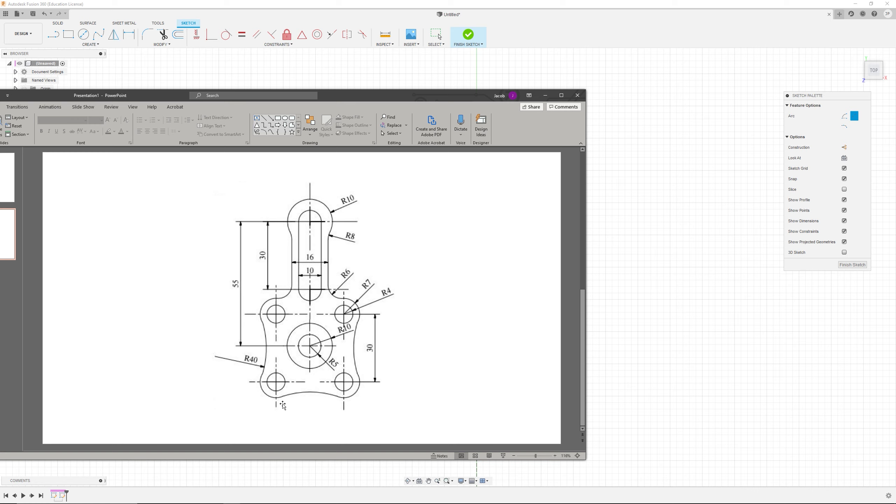
pyautogui.click(624, 148)
pyautogui.press('Escape')
pyautogui.scroll(4, 456, 386)
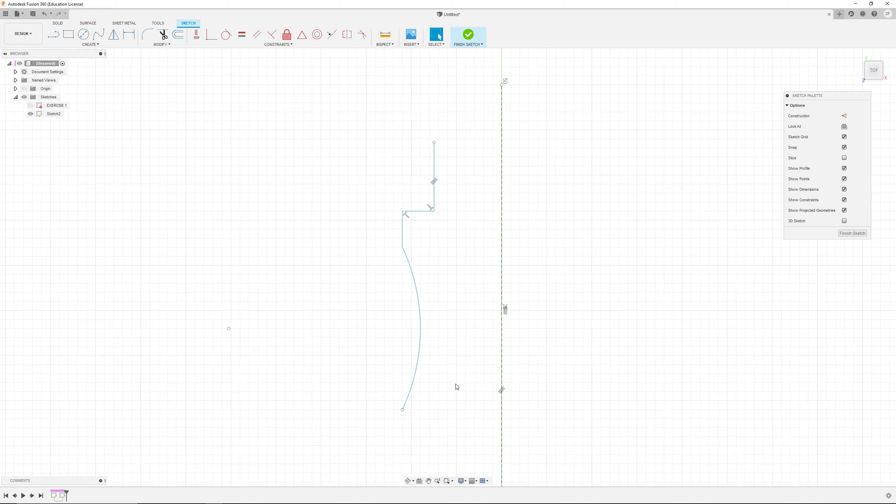
# Step: Draw a short horizontal line rightward from the arc's lower end
pyautogui.click(53, 34)
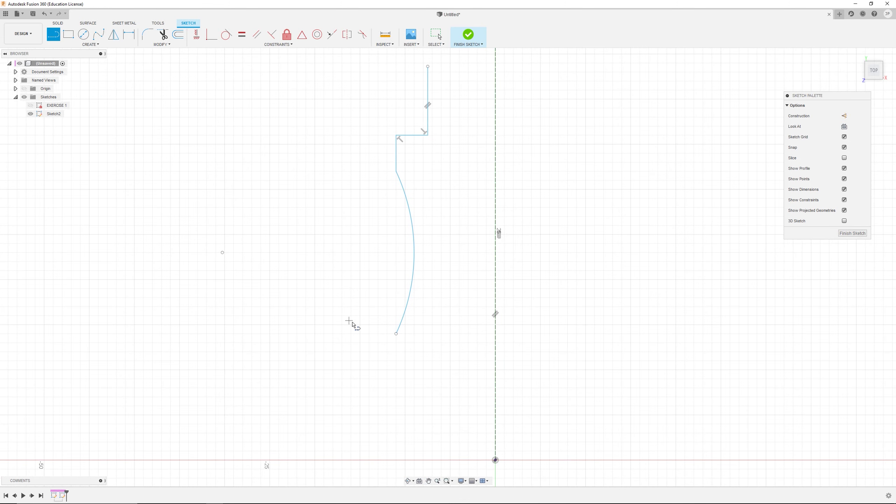
pyautogui.click(396, 334)
pyautogui.click(432, 334)
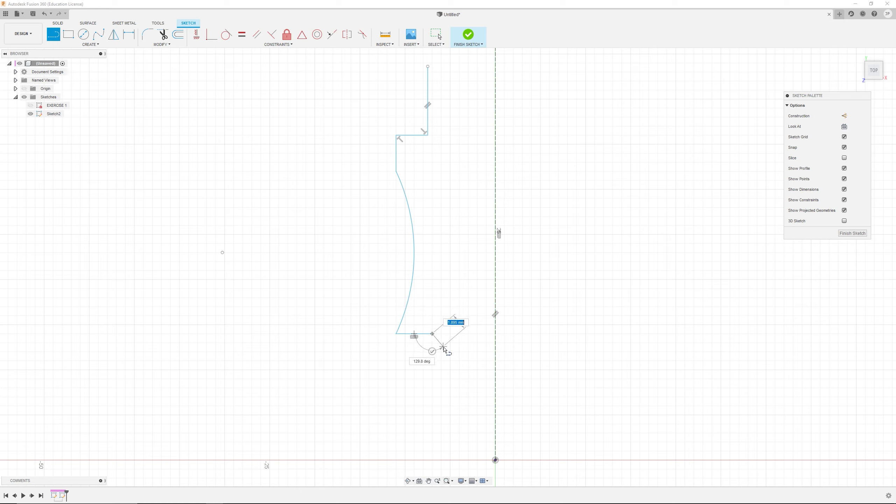
pyautogui.press('Escape')
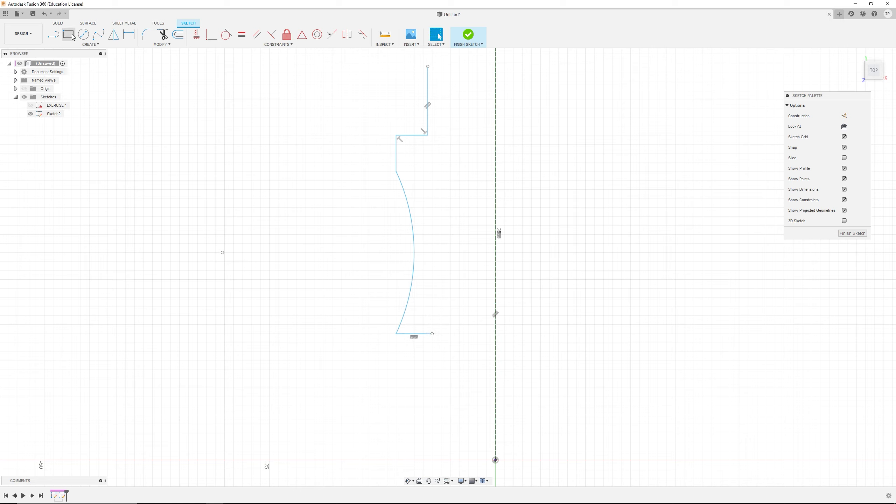
# Step: Draw a three-point arc from the horizontal line's end, arching up across the vertical centre axis
pyautogui.click(90, 44)
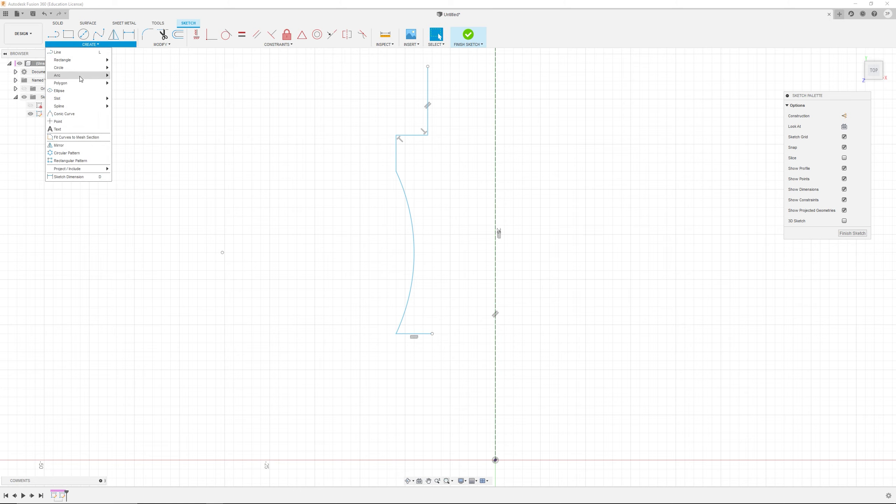
pyautogui.moveTo(70, 76)
pyautogui.click(121, 79)
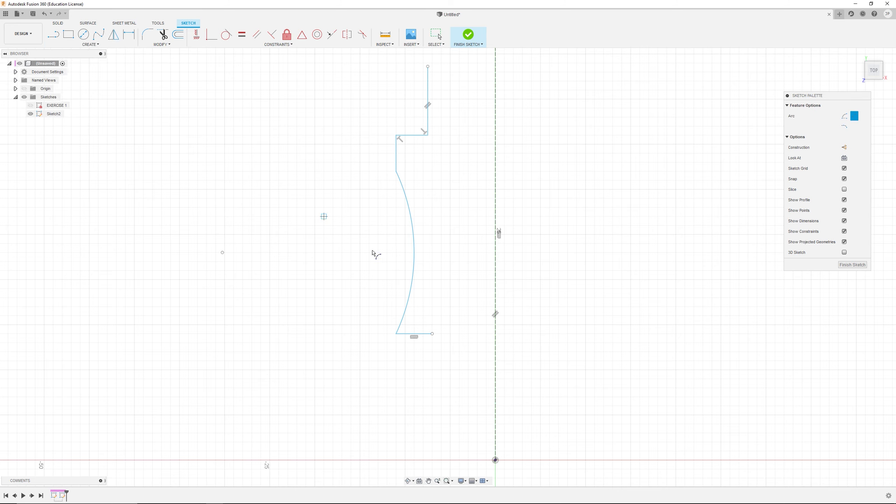
pyautogui.click(432, 333)
pyautogui.click(558, 333)
pyautogui.click(527, 320)
pyautogui.press('Escape')
pyautogui.scroll(1, 430, 230)
# Step: Compare the sketched profile with the reference drawing
pyautogui.hotkey('alt', 'Tab')
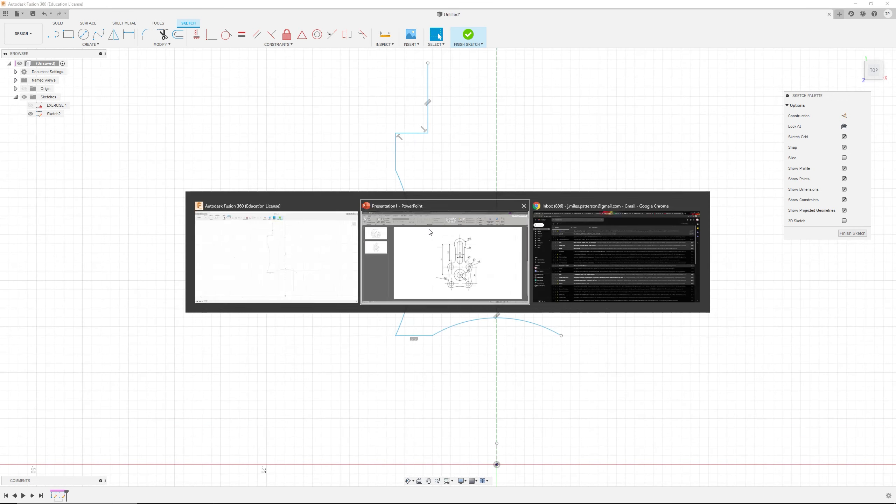
pyautogui.hotkey('alt', 'Tab')
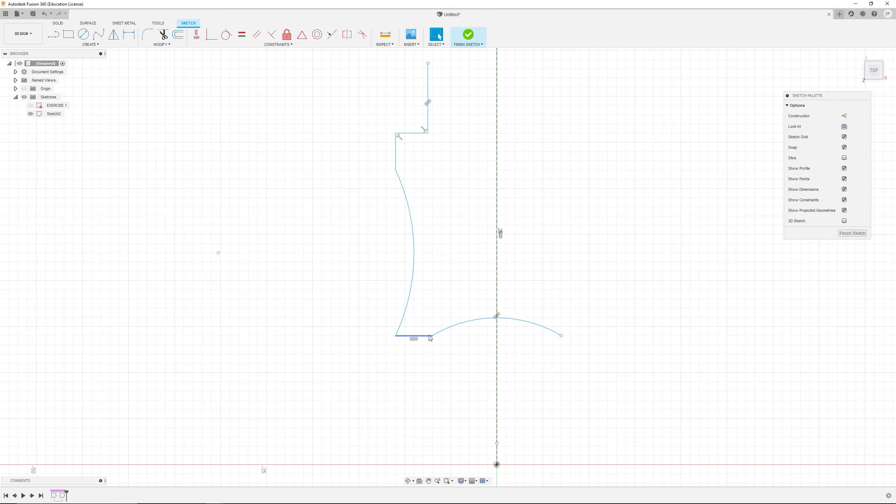
pyautogui.hotkey('alt', 'Tab')
pyautogui.hotkey('alt', 'Tab')
pyautogui.scroll(-2, 448, 225)
pyautogui.scroll(1, 448, 211)
pyautogui.moveTo(450, 210); pyautogui.dragTo(503, 260, button='middle')
pyautogui.scroll(1, 503, 246)
pyautogui.scroll(-2, 505, 251)
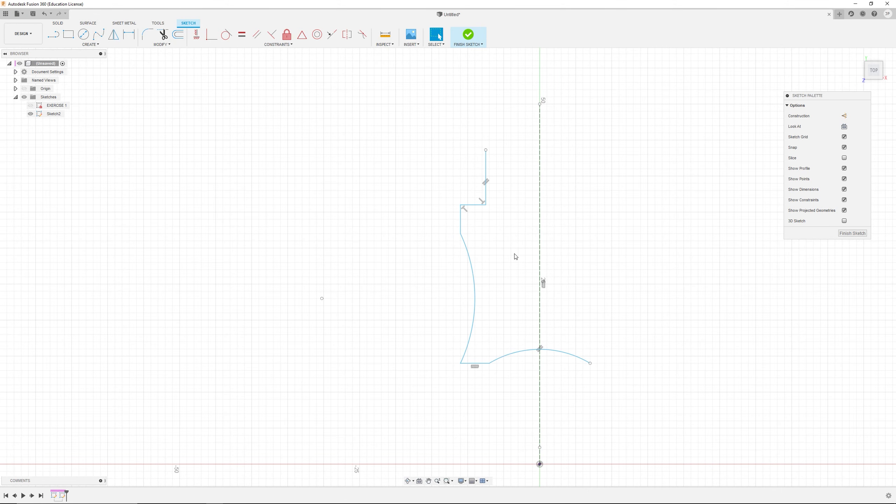
pyautogui.scroll(2, 509, 202)
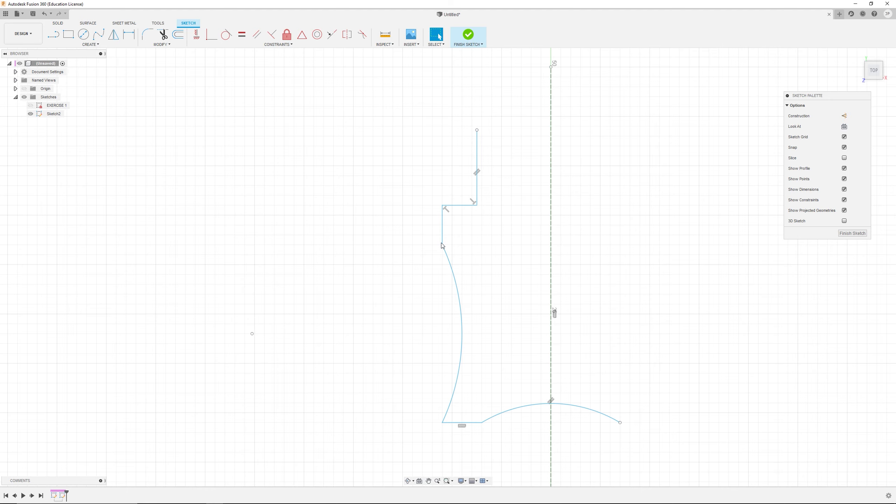
# Step: Try to fillet the step's upper-left corner with a 1 mm radius, then undo it
pyautogui.click(147, 36)
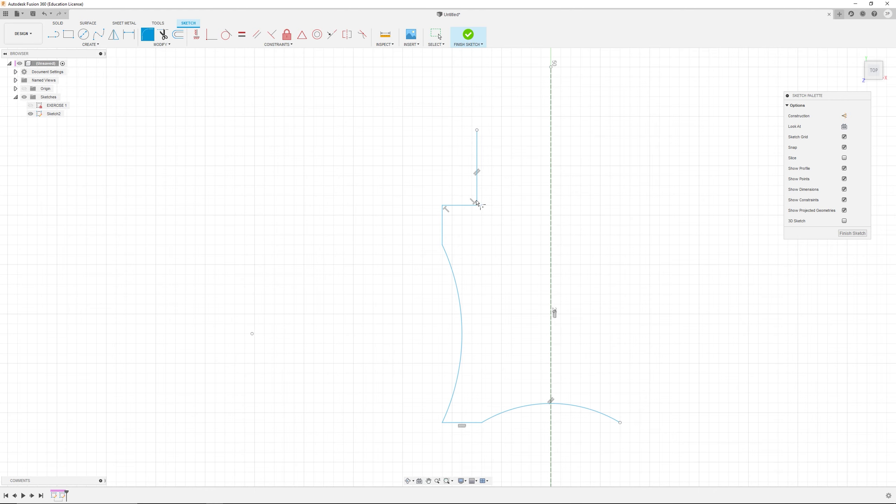
pyautogui.scroll(1, 472, 201)
pyautogui.click(448, 208)
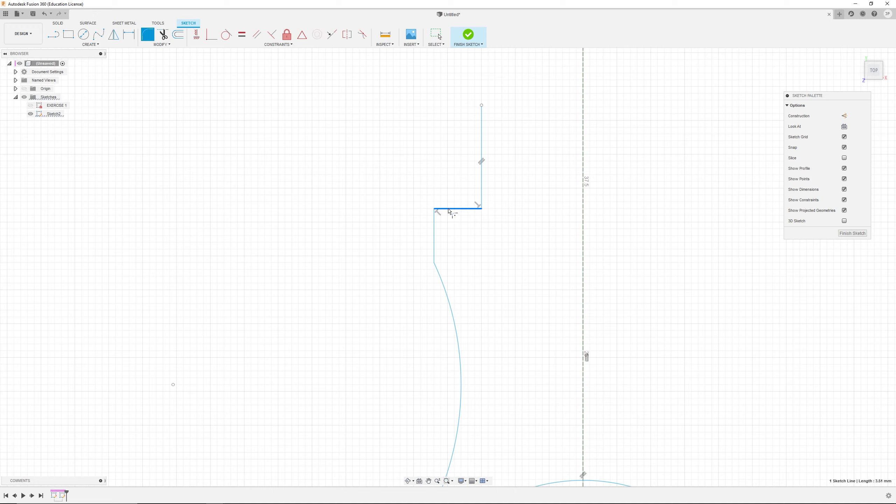
pyautogui.click(434, 226)
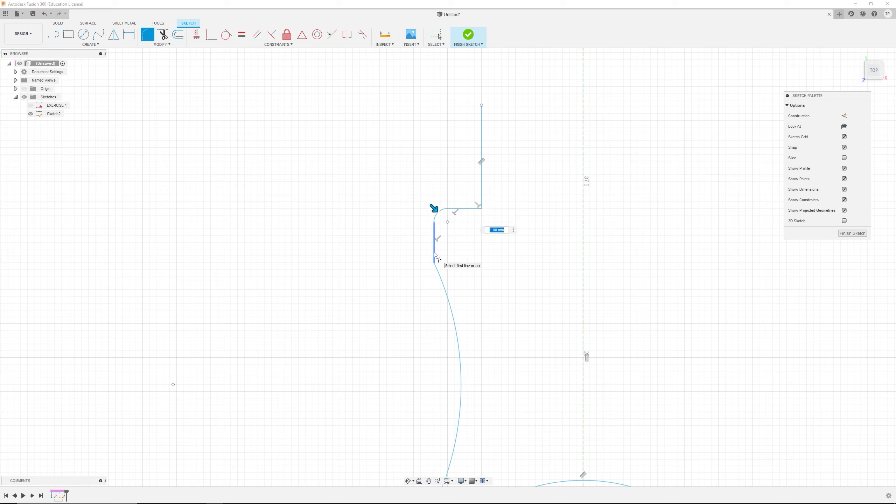
pyautogui.press('Return')
pyautogui.click(441, 276)
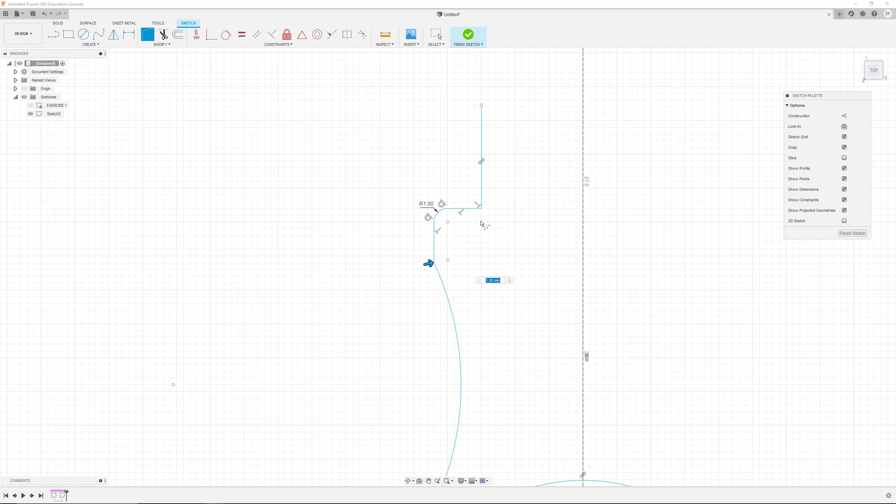
pyautogui.hotkey('alt', 'Tab')
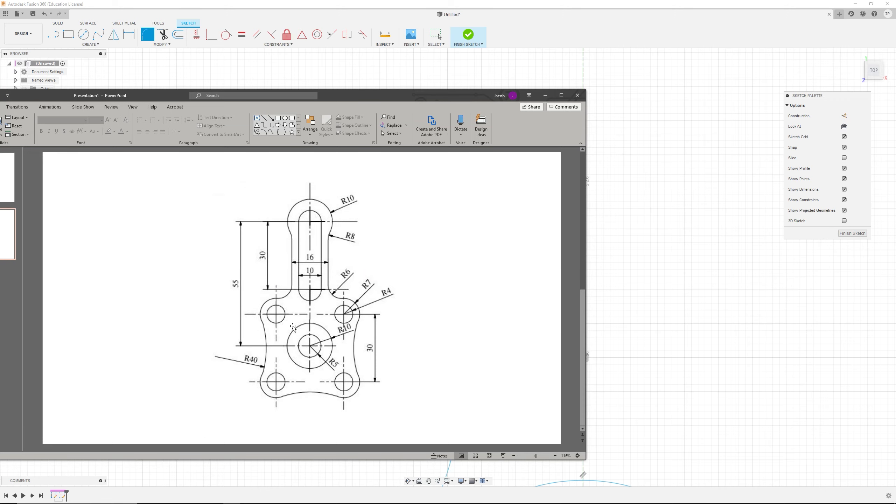
pyautogui.hotkey('alt', 'Tab')
pyautogui.press('Return')
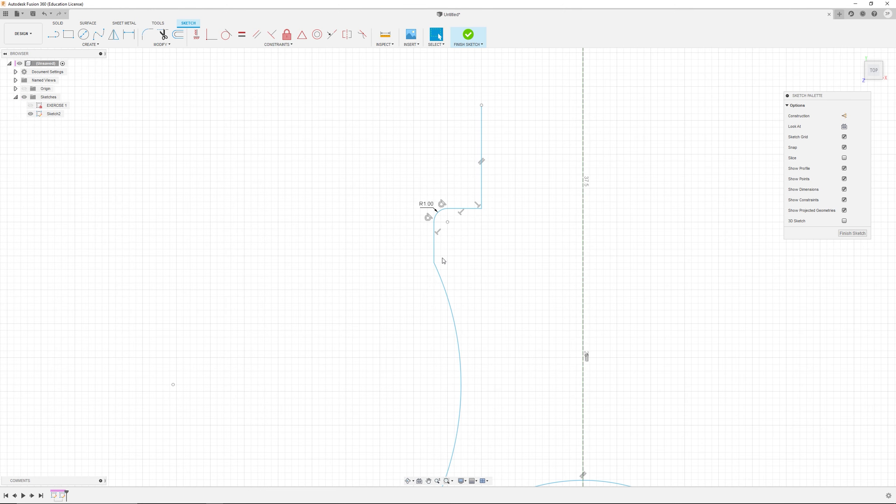
pyautogui.hotkey('ctrl', 'z')
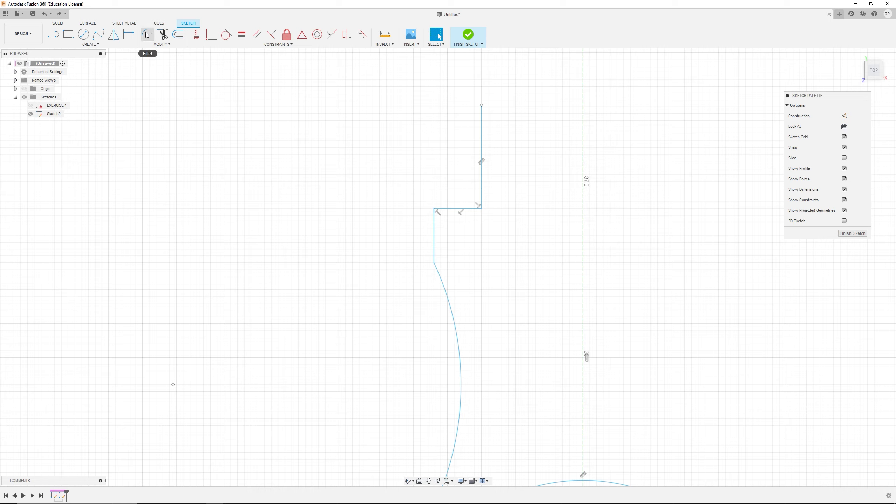
# Step: Fillet the step's two upper corners with a 1 mm radius
pyautogui.click(147, 34)
pyautogui.click(455, 212)
pyautogui.click(434, 233)
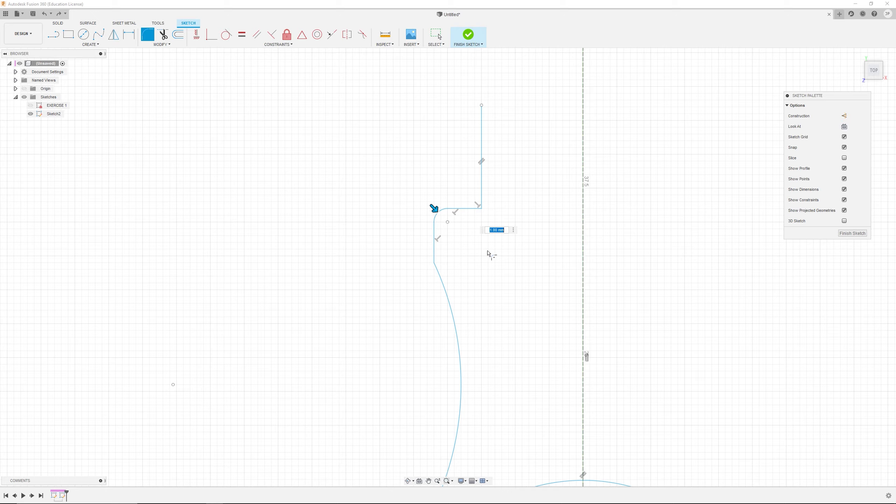
pyautogui.click(471, 208)
pyautogui.click(482, 193)
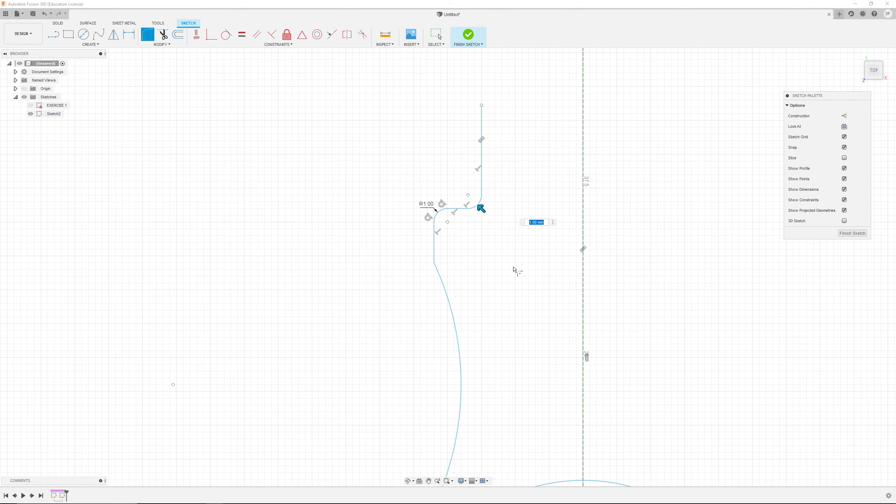
pyautogui.scroll(-3, 473, 334)
pyautogui.scroll(3, 471, 398)
pyautogui.click(447, 432)
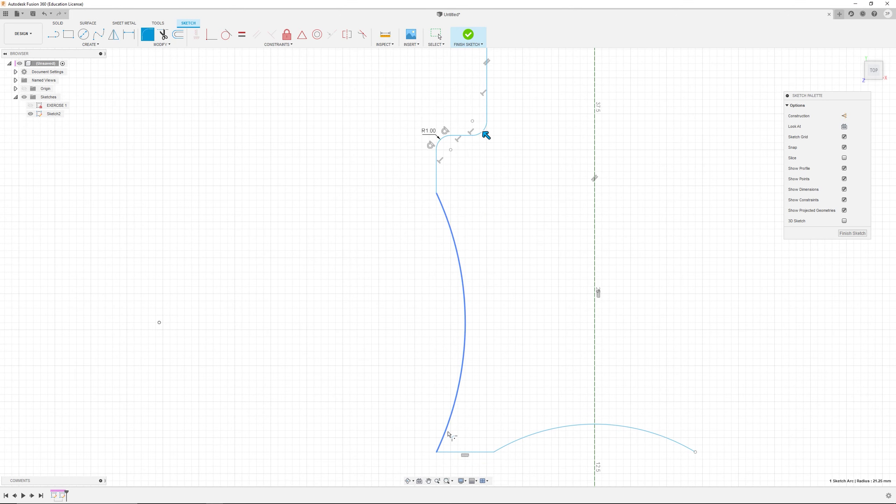
pyautogui.click(462, 453)
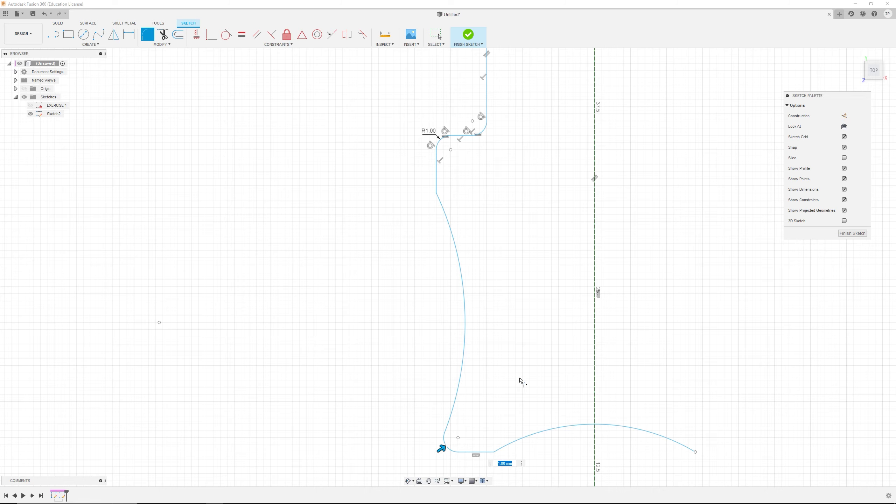
pyautogui.press('Escape')
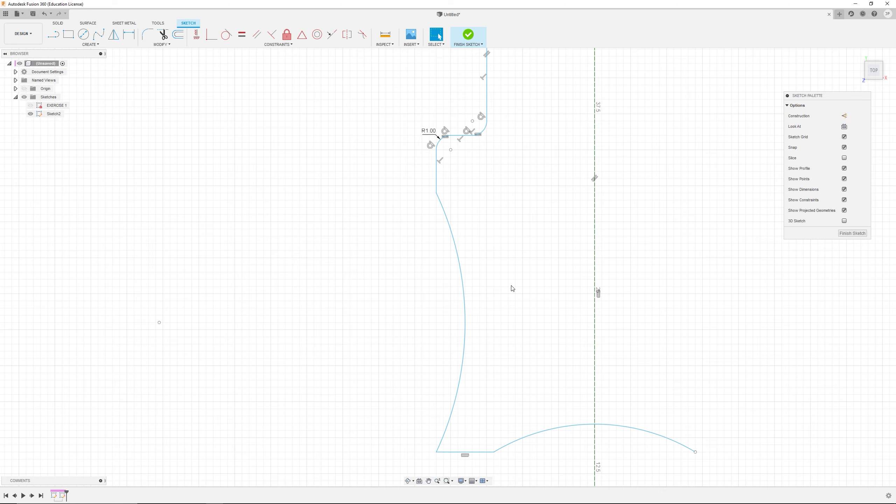
# Step: Fillet the lower-left corner between the large arc and the bottom horizontal line
pyautogui.scroll(-2, 512, 289)
pyautogui.scroll(2, 483, 272)
pyautogui.moveTo(492, 270); pyautogui.dragTo(434, 228, button='middle')
pyautogui.click(147, 34)
pyautogui.click(398, 375)
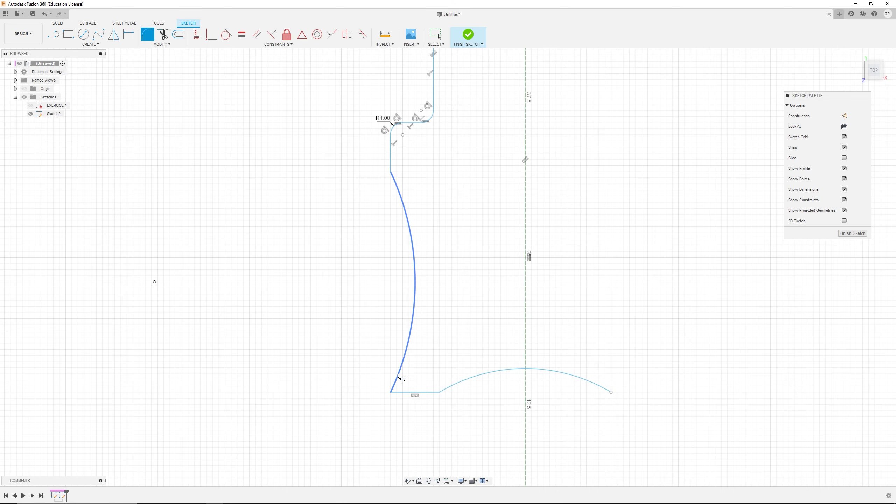
pyautogui.click(411, 391)
pyautogui.press('Return')
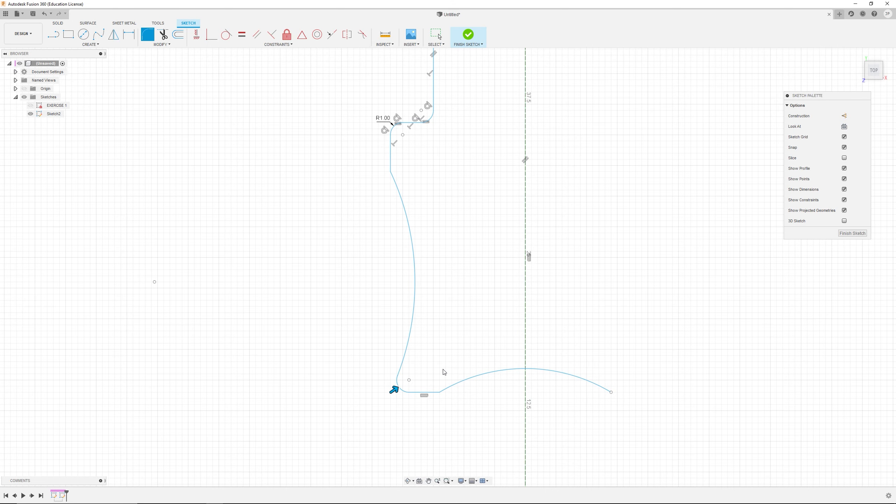
pyautogui.scroll(-1, 420, 140)
pyautogui.scroll(2, 419, 153)
pyautogui.scroll(3, 419, 153)
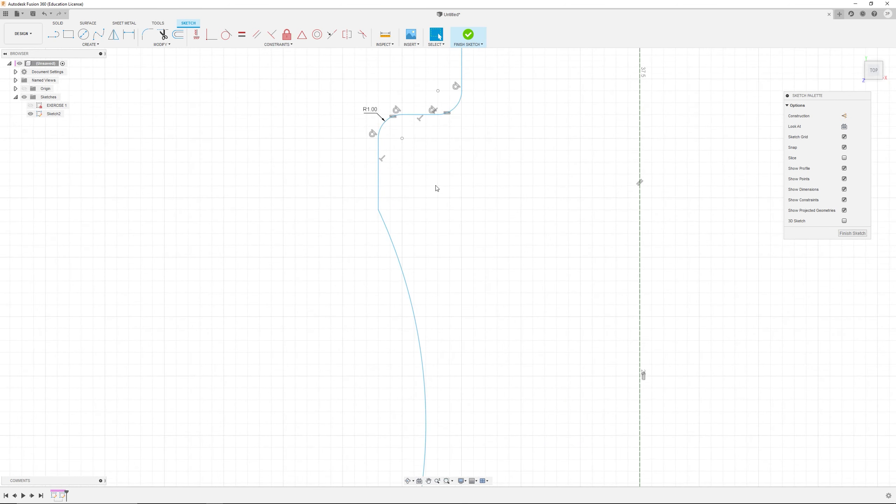
pyautogui.moveTo(437, 192)
pyautogui.mouseDown(button='middle')
pyautogui.moveTo(426, 236)
pyautogui.moveTo(406, 261)
pyautogui.mouseUp(button='middle')
pyautogui.scroll(-1, 373, 269)
pyautogui.scroll(1, 365, 247)
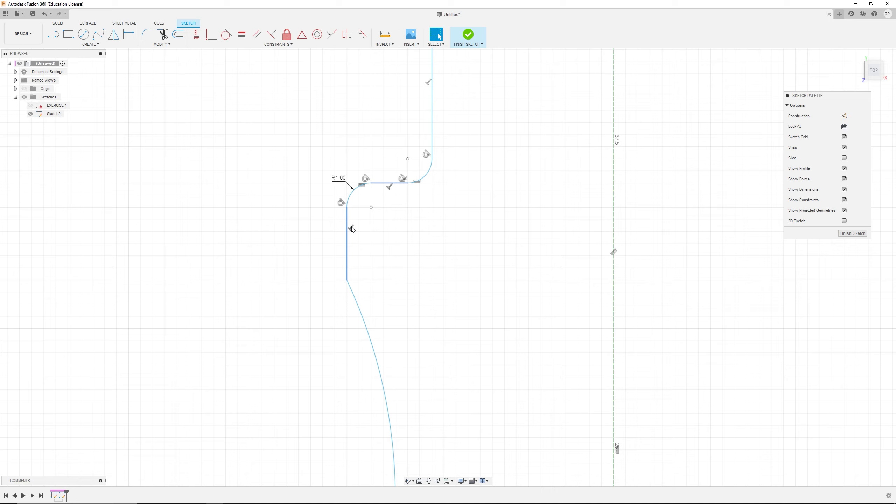
# Step: Delete the short vertical line below the upper-left fillet and join the large arc's end to the fillet
pyautogui.click(348, 242)
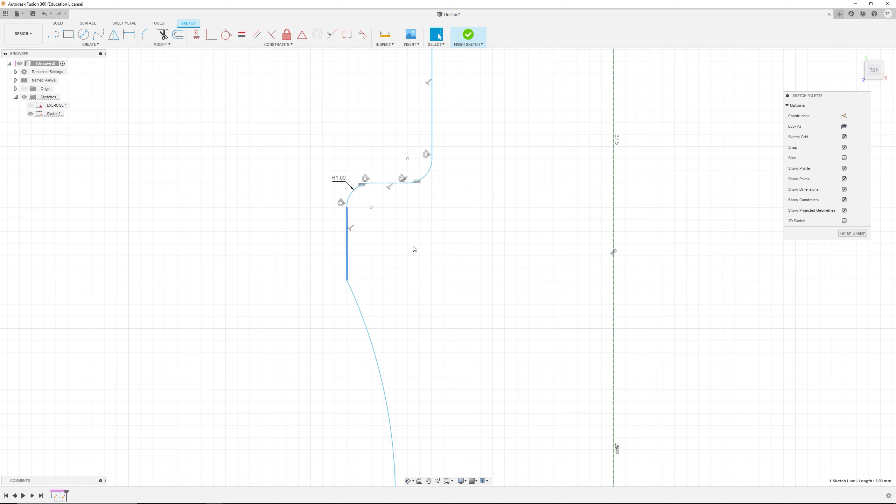
pyautogui.press('Delete')
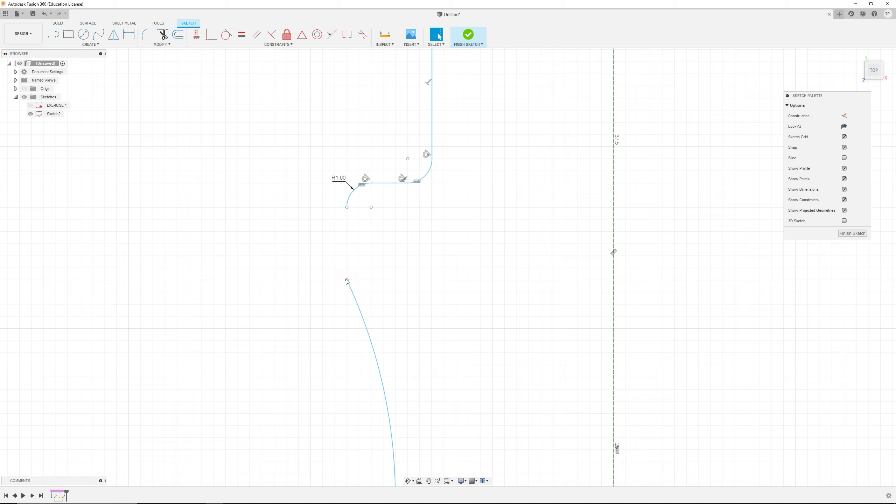
pyautogui.moveTo(347, 282); pyautogui.dragTo(347, 207)
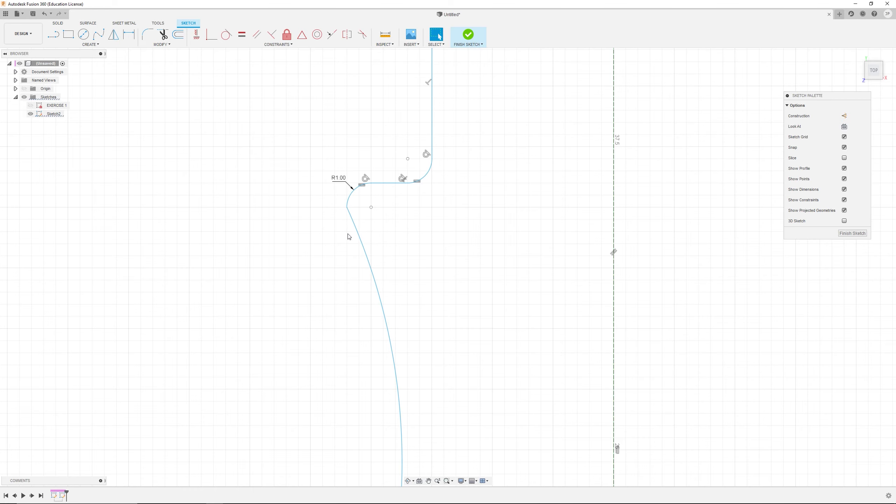
pyautogui.scroll(1, 348, 215)
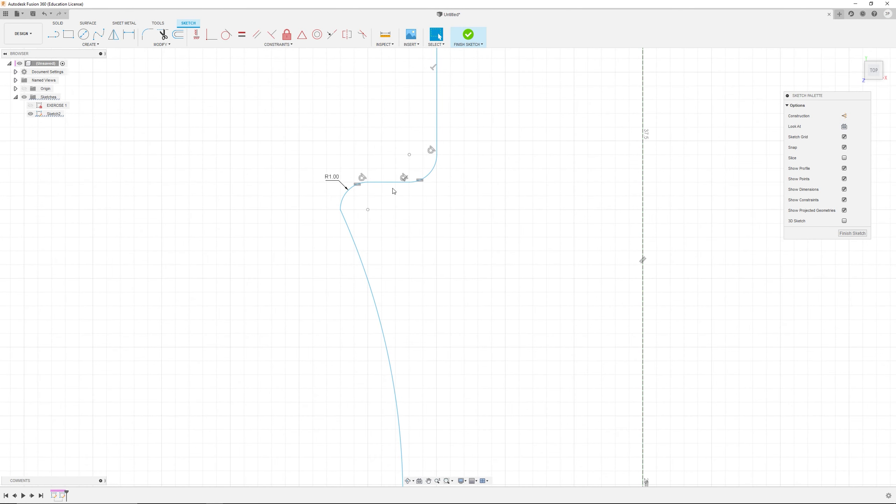
pyautogui.scroll(-4, 393, 191)
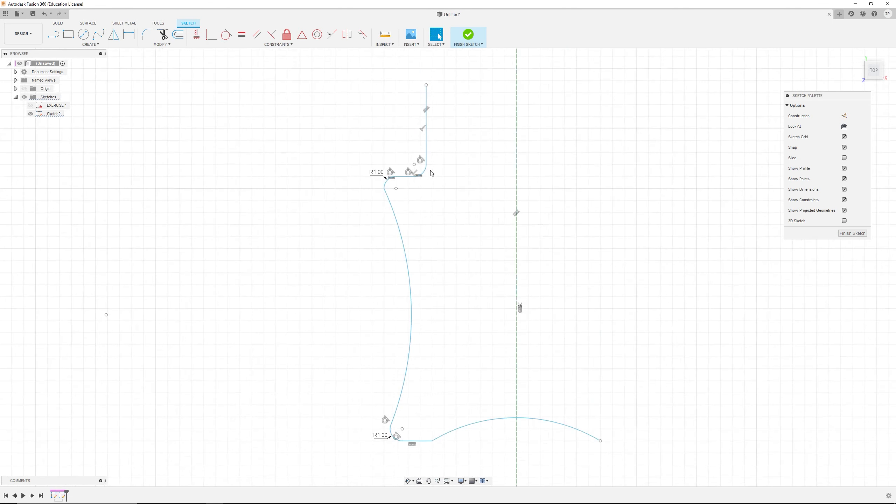
pyautogui.scroll(2, 431, 173)
# Step: Check the reference drawing and set the upper-left fillet's radius to 7 mm
pyautogui.hotkey('alt', 'Tab')
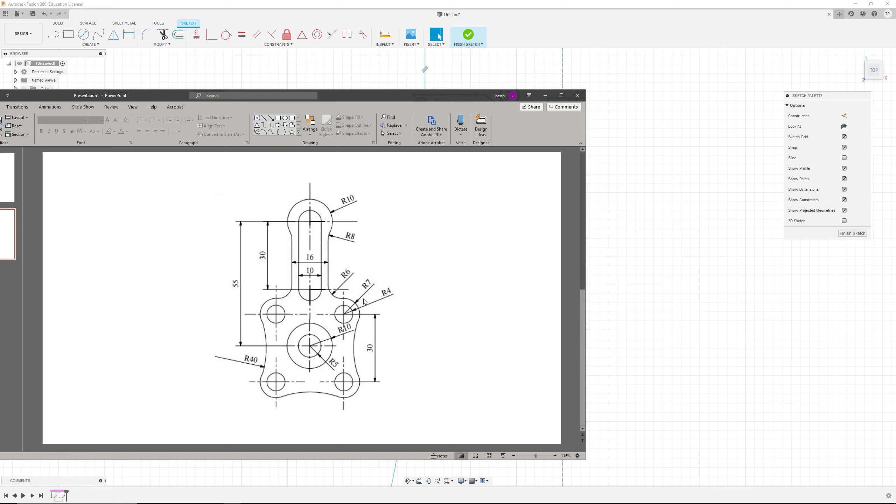
pyautogui.hotkey('alt', 'Tab')
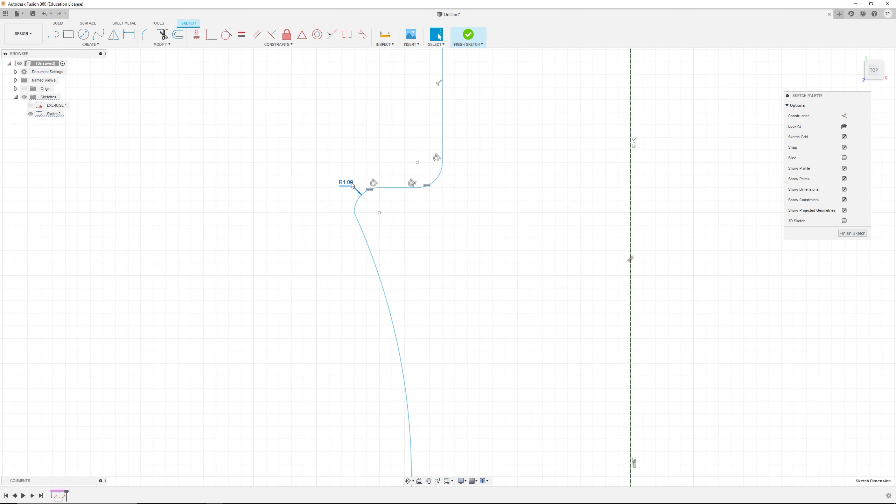
pyautogui.doubleClick(346, 182)
pyautogui.press('BackSpace')
pyautogui.write('7')
pyautogui.press('Return')
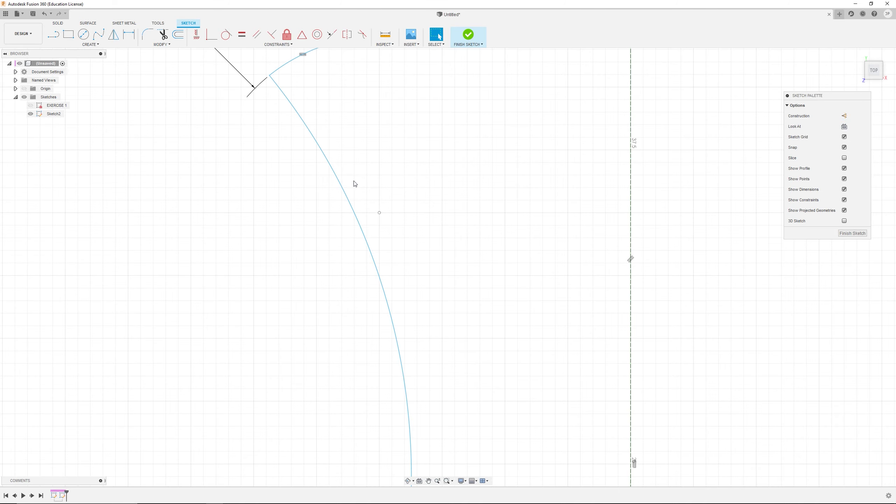
# Step: Drag the R7 fillet's end point and stretch the upper vertical line's end point upward
pyautogui.scroll(-5, 400, 206)
pyautogui.hotkey('alt', 'Tab')
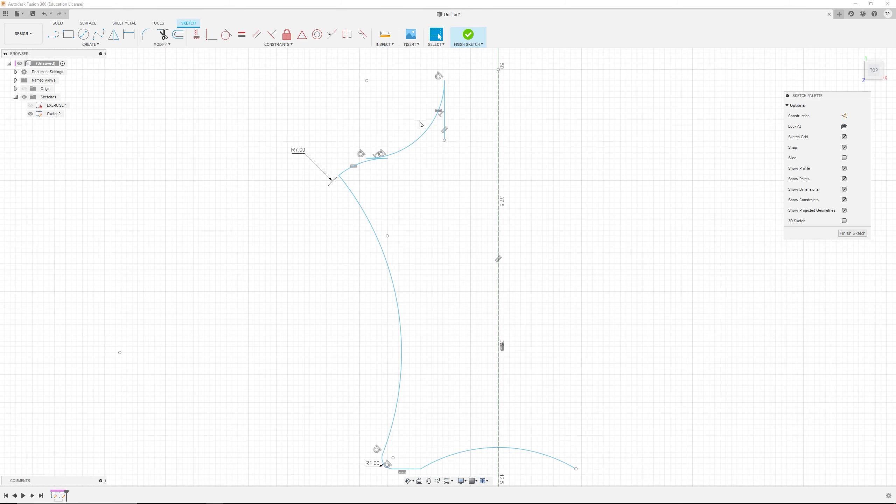
pyautogui.hotkey('alt', 'Tab')
pyautogui.scroll(3, 436, 224)
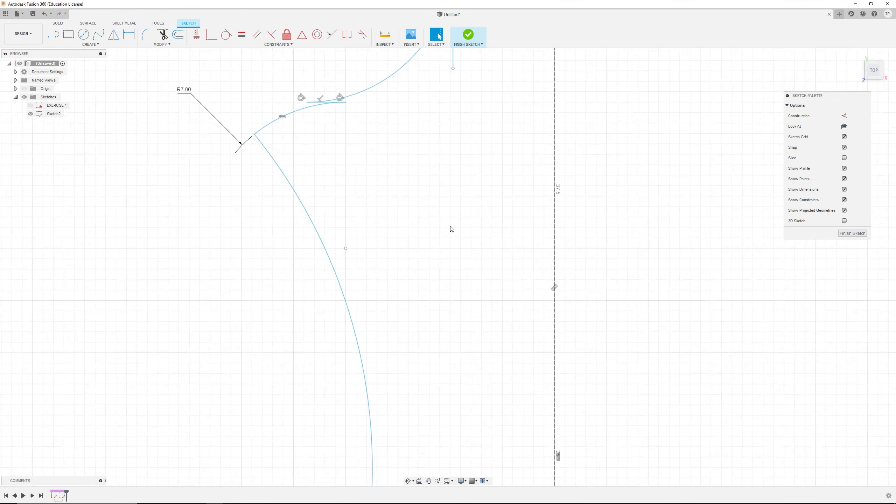
pyautogui.scroll(-4, 449, 231)
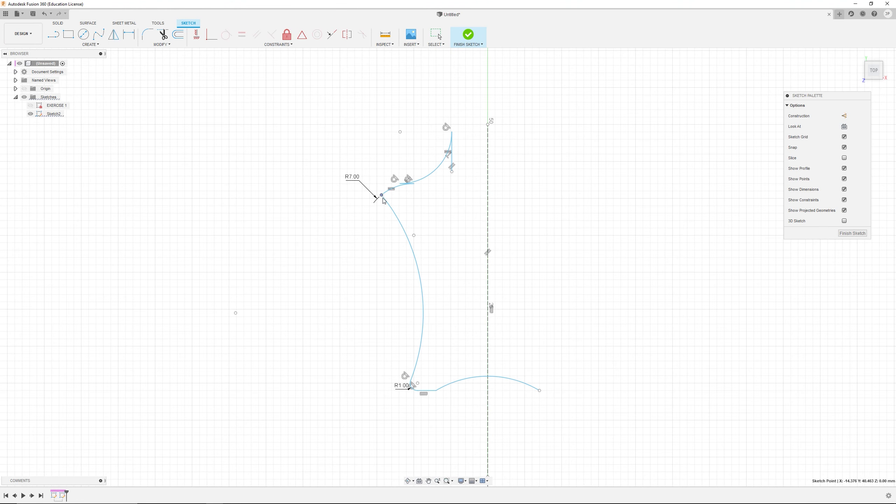
pyautogui.moveTo(382, 196)
pyautogui.mouseDown()
pyautogui.moveTo(369, 198)
pyautogui.moveTo(366, 173)
pyautogui.moveTo(380, 177)
pyautogui.mouseUp()
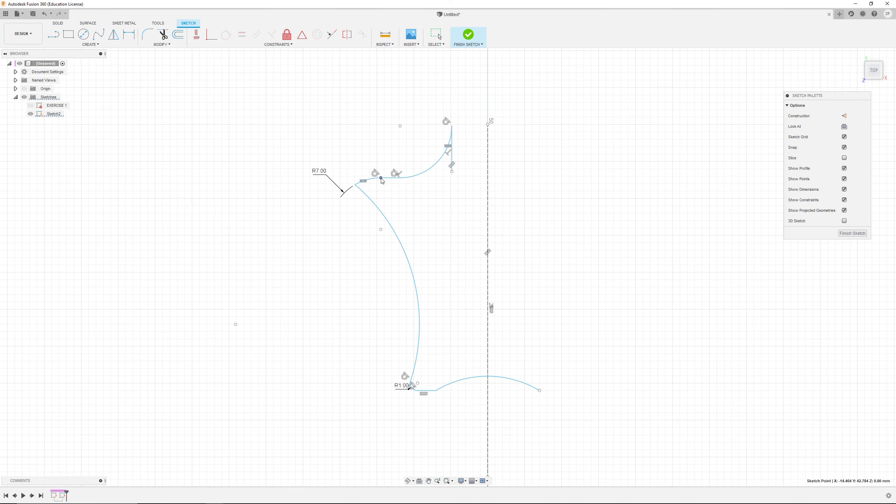
pyautogui.moveTo(451, 172); pyautogui.dragTo(446, 57)
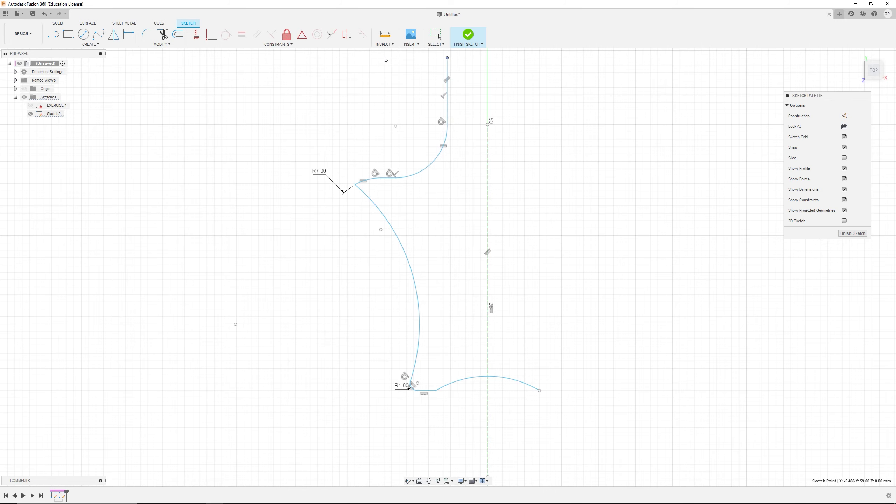
# Step: Drag the sketch point on the centerline and the junction between the large arc and R7 fillet to reshape the curve
pyautogui.scroll(-3, 495, 130)
pyautogui.moveTo(503, 139)
pyautogui.mouseDown(button='middle')
pyautogui.moveTo(499, 186)
pyautogui.moveTo(455, 233)
pyautogui.mouseUp(button='middle')
pyautogui.moveTo(456, 232); pyautogui.dragTo(456, 129)
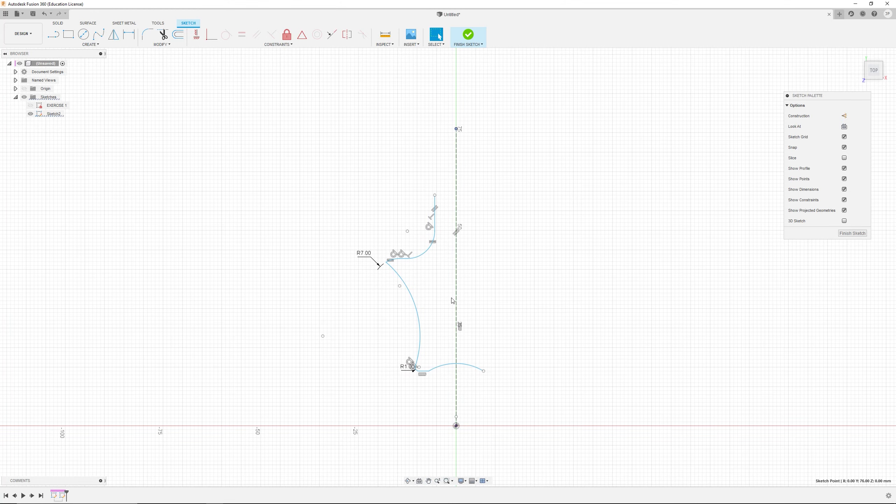
pyautogui.scroll(5, 423, 220)
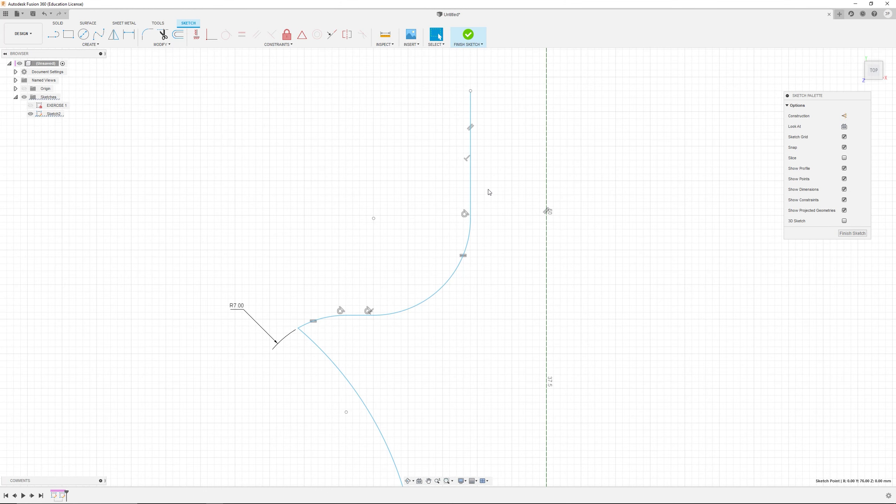
pyautogui.click(360, 315)
pyautogui.moveTo(299, 328)
pyautogui.mouseDown()
pyautogui.moveTo(305, 404)
pyautogui.moveTo(238, 419)
pyautogui.moveTo(241, 454)
pyautogui.mouseUp()
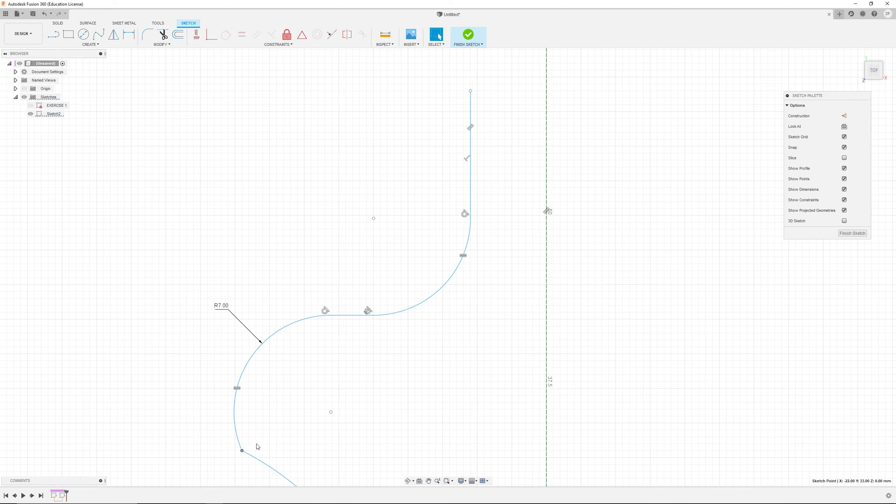
# Step: Drag the lower-left fillet's point leftward to lengthen the bottom horizontal line under the large arc
pyautogui.scroll(-2, 371, 331)
pyautogui.scroll(-1, 374, 360)
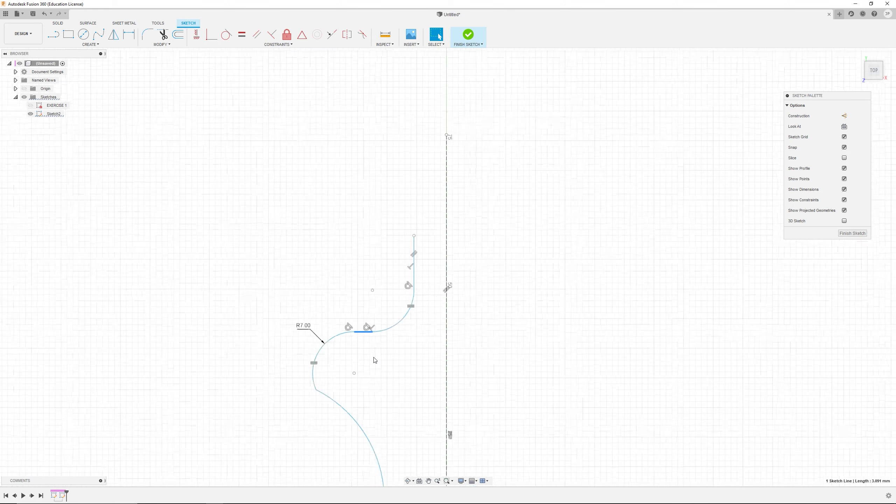
pyautogui.scroll(2, 411, 370)
pyautogui.moveTo(412, 370); pyautogui.dragTo(477, 296, button='middle')
pyautogui.scroll(-2, 476, 297)
pyautogui.scroll(2, 494, 336)
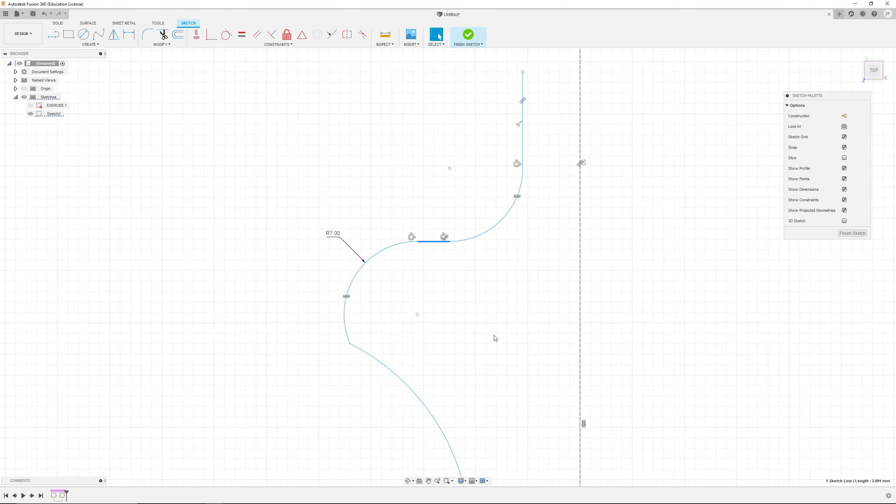
pyautogui.scroll(-3, 493, 336)
pyautogui.moveTo(490, 432); pyautogui.dragTo(502, 320, button='middle')
pyautogui.scroll(4, 502, 319)
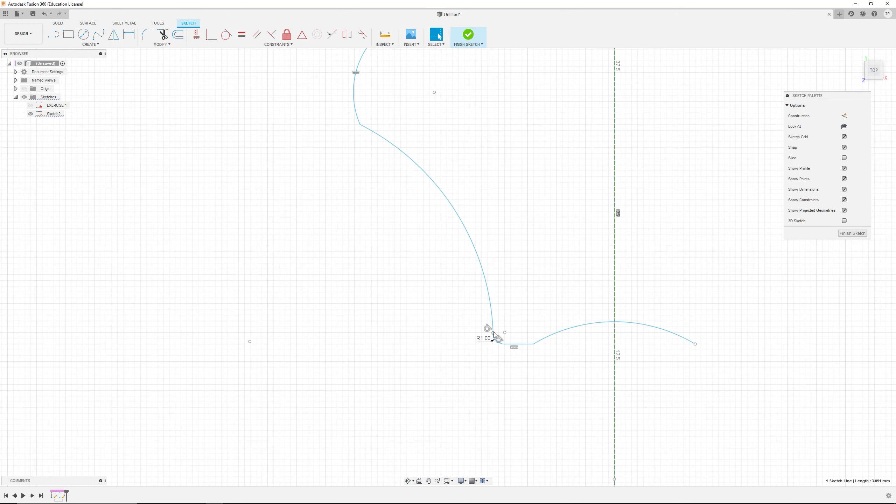
pyautogui.moveTo(489, 335); pyautogui.dragTo(354, 311)
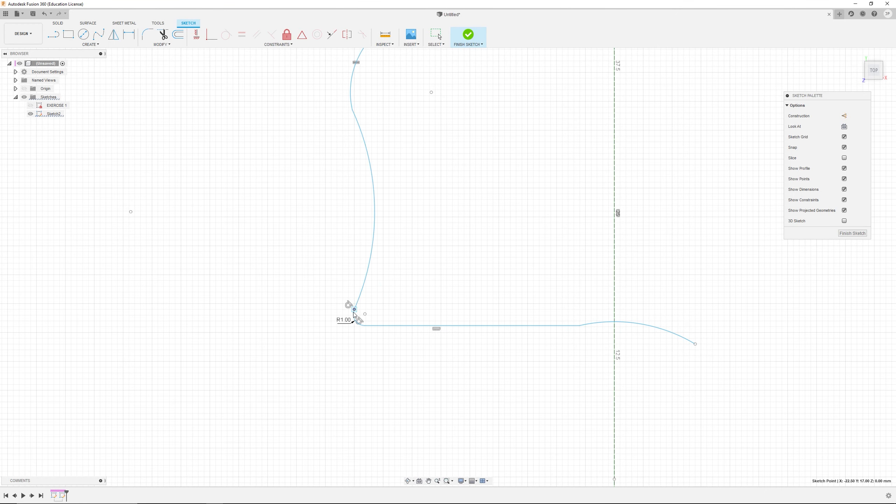
pyautogui.scroll(-2, 394, 210)
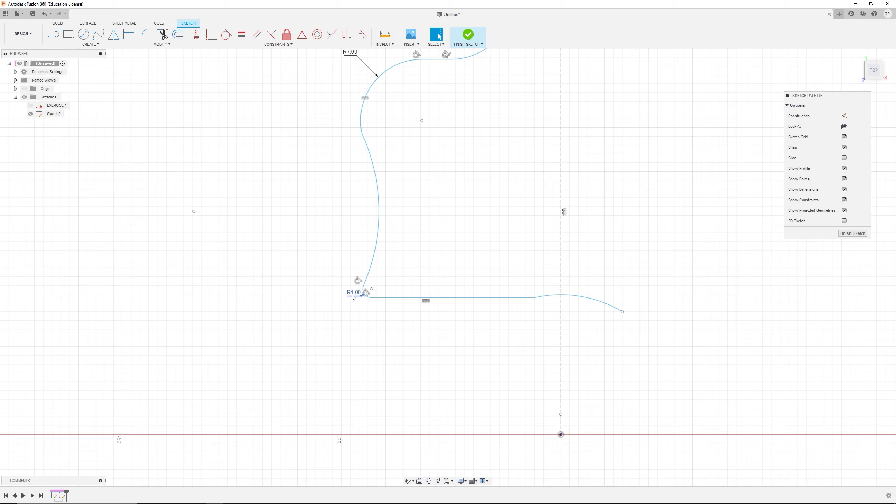
# Step: Check the reference drawing and set the lower-left fillet's radius to 7 mm
pyautogui.hotkey('alt', 'Tab')
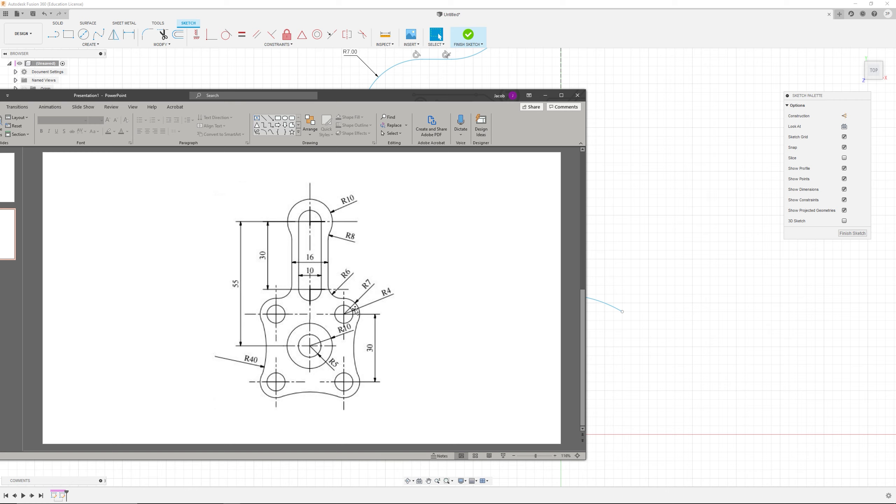
pyautogui.hotkey('alt', 'Tab')
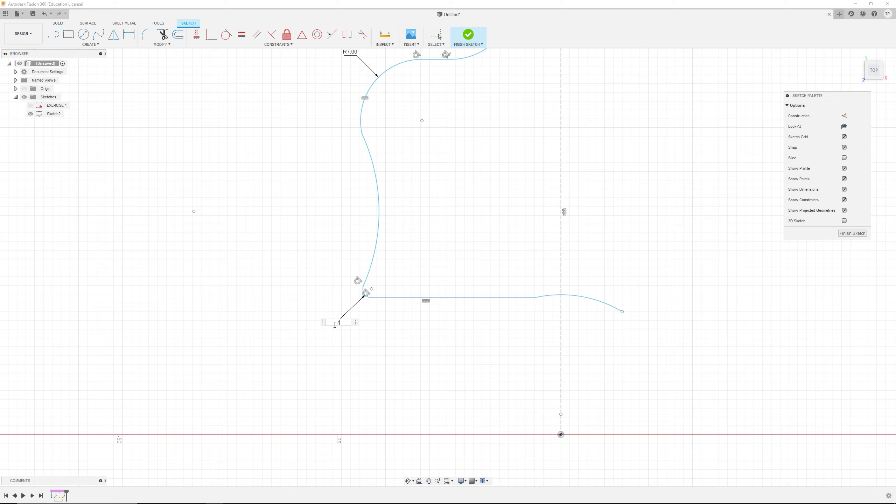
pyautogui.press('Return')
pyautogui.scroll(3, 467, 312)
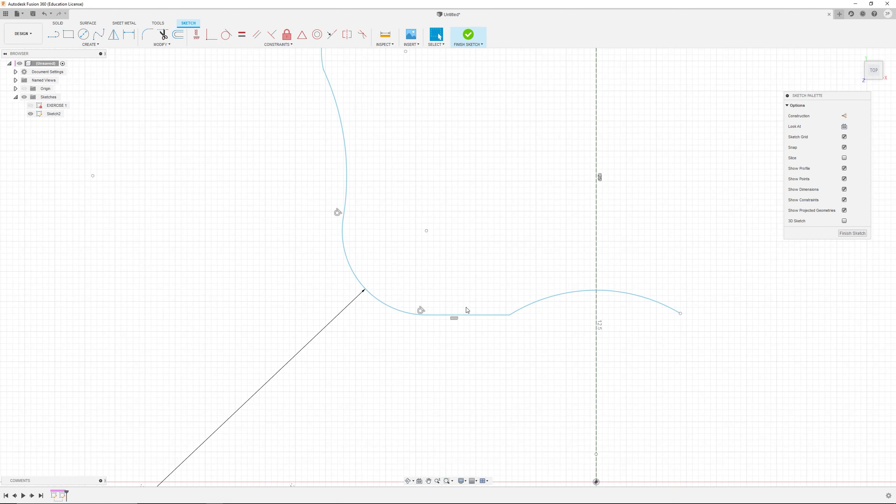
pyautogui.scroll(-4, 465, 313)
# Step: Delete the short bottom horizontal line, join the bottom arc's end to the R7 fillet, and compare with the reference
pyautogui.hotkey('alt', 'Tab')
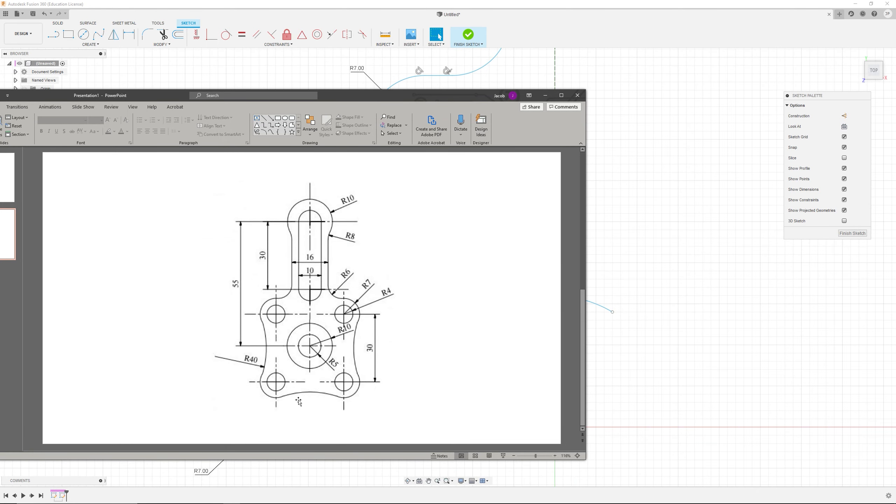
pyautogui.press('alt')
pyautogui.hotkey('alt', 'Tab')
pyautogui.scroll(1, 484, 310)
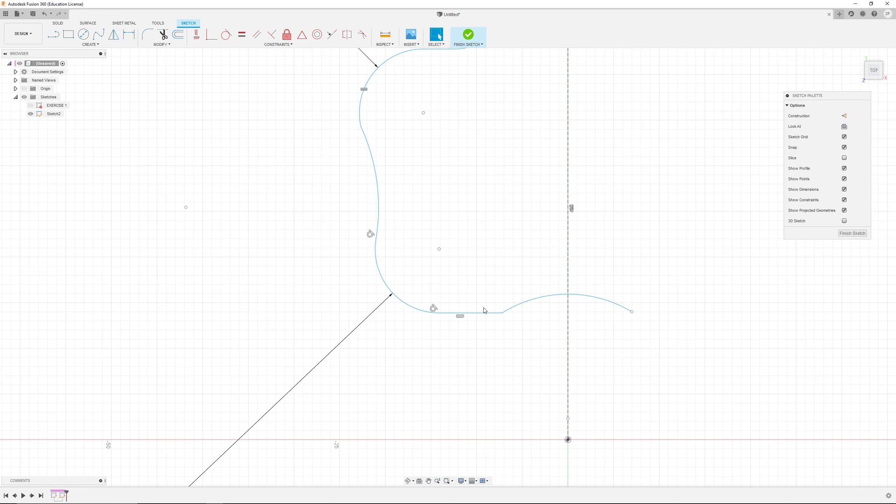
pyautogui.click(486, 312)
pyautogui.press('Delete')
pyautogui.moveTo(502, 312); pyautogui.dragTo(439, 313)
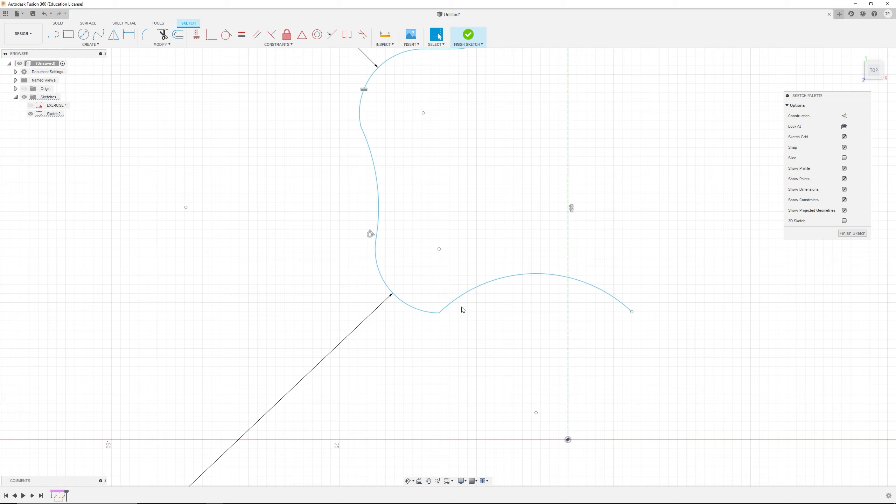
pyautogui.scroll(-1, 461, 307)
pyautogui.hotkey('alt', 'Tab')
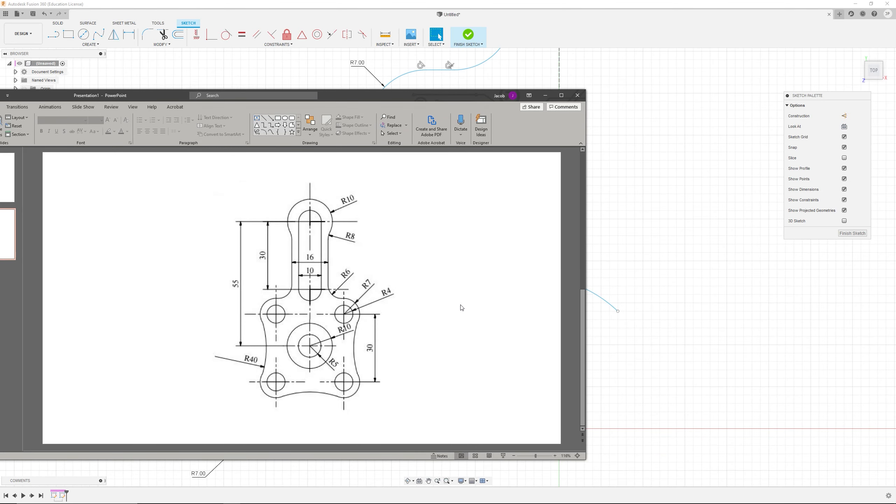
pyautogui.hotkey('alt', 'Tab')
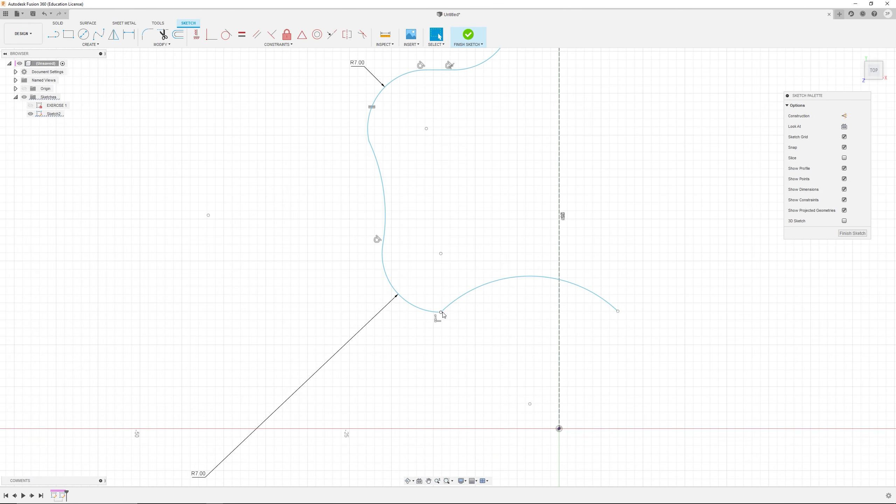
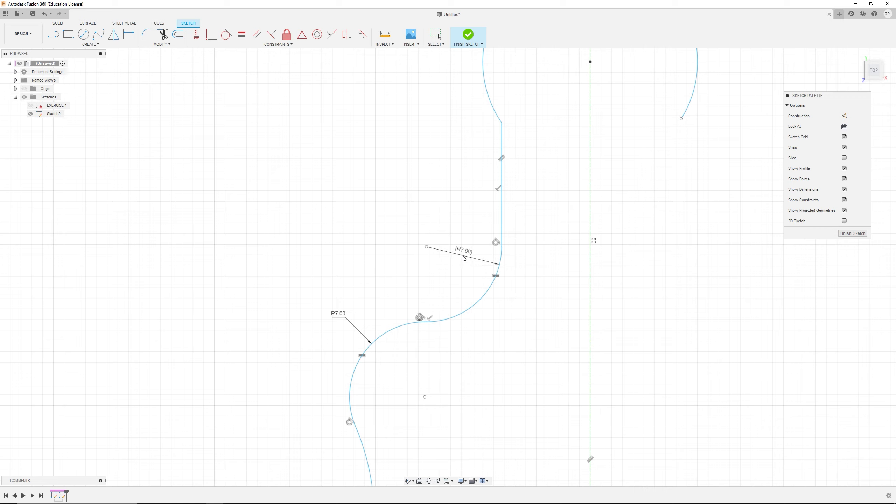
# Step: Set the lower-left R7 fillet's radius to 6 mm
pyautogui.click(464, 255)
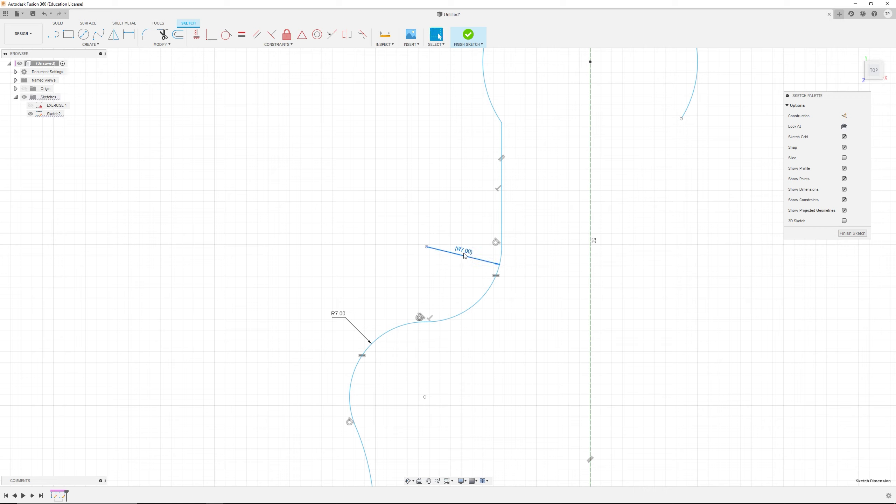
pyautogui.doubleClick(343, 313)
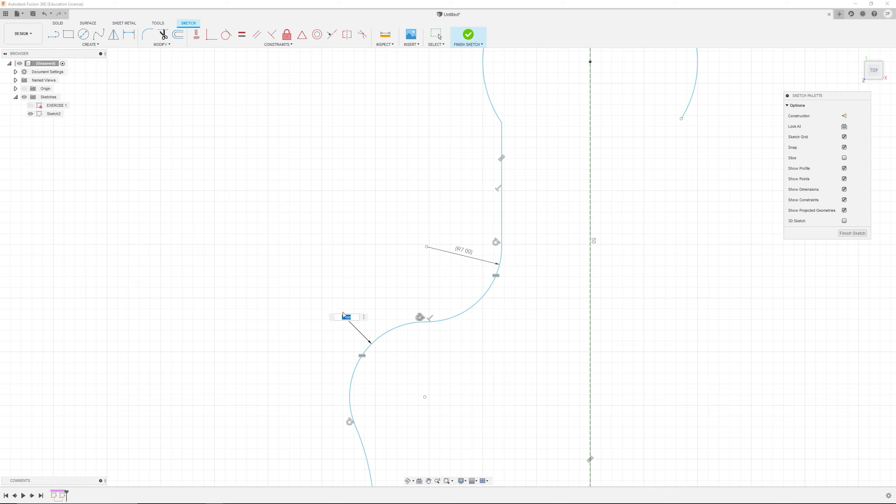
pyautogui.write('6')
pyautogui.press('Return')
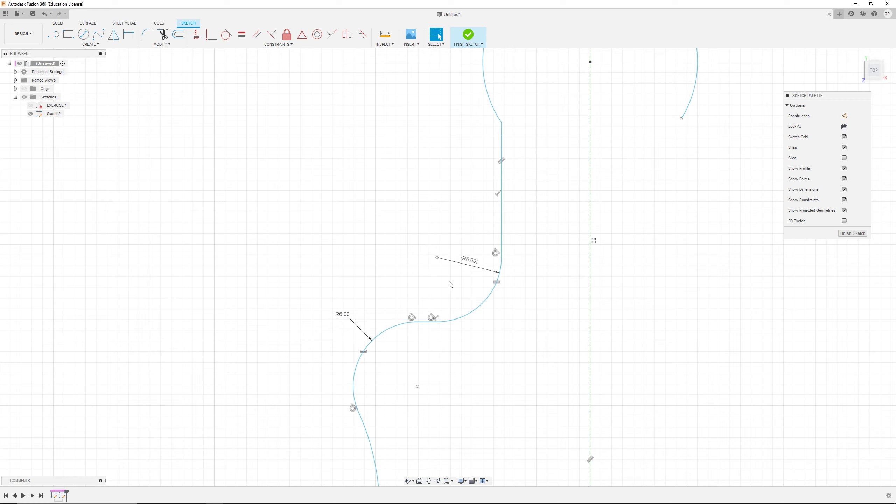
# Step: Delete the driven radius dimension on the upper fillet and the constraint tying the two fillets together
pyautogui.moveTo(468, 268); pyautogui.dragTo(467, 275)
pyautogui.click(468, 270)
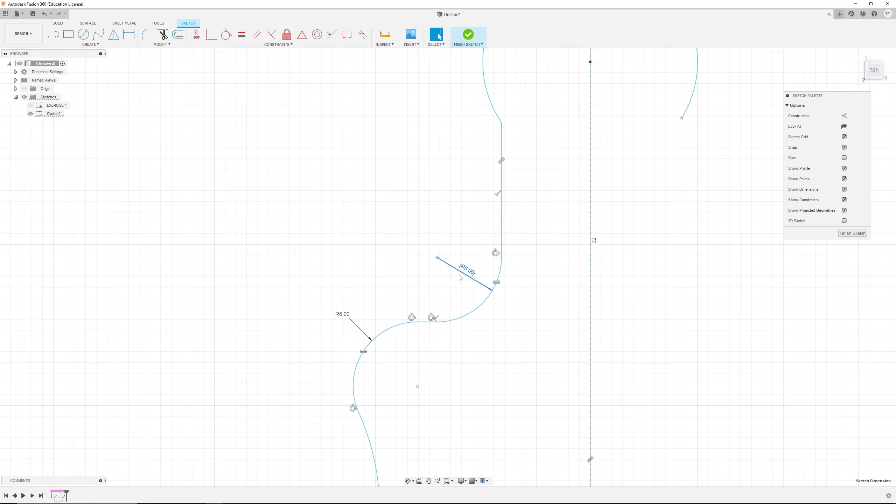
pyautogui.press('Delete')
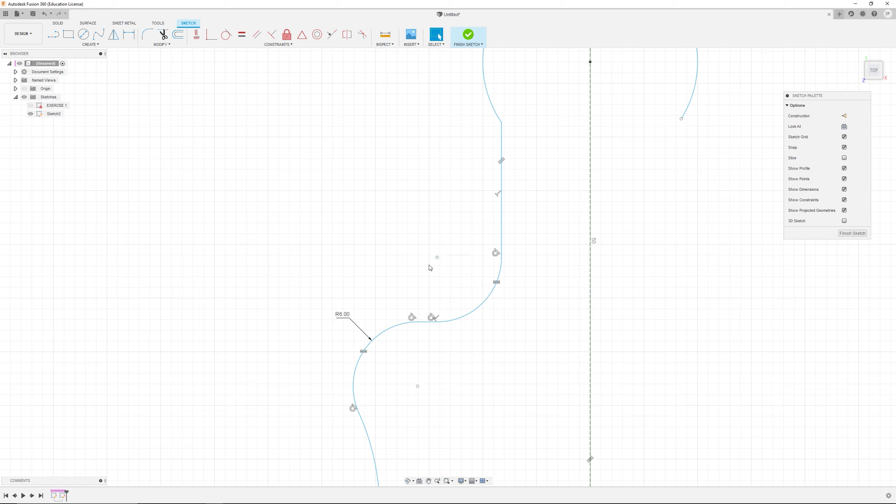
pyautogui.click(497, 283)
pyautogui.press('Delete')
# Step: Set the lower-left fillet's radius back to 7 mm
pyautogui.doubleClick(343, 316)
pyautogui.write('7')
pyautogui.press('Return')
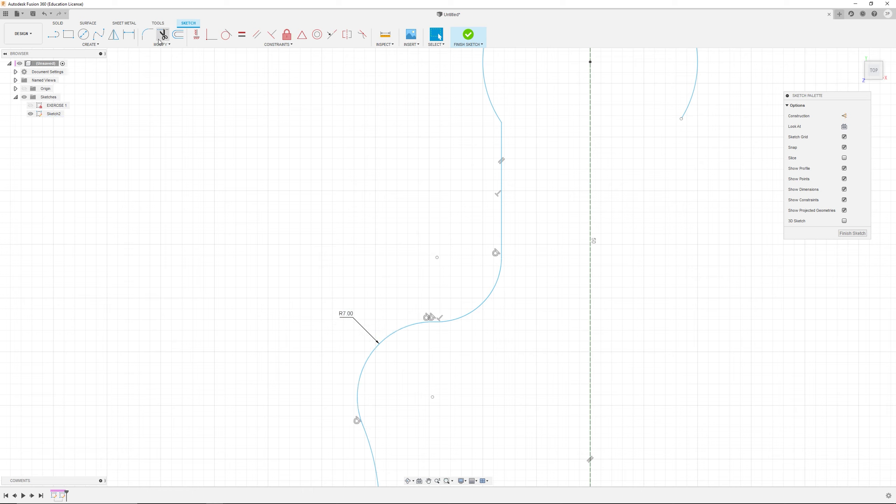
# Step: Dimension the upper fillet under the slot with a 6 mm radius
pyautogui.click(129, 35)
pyautogui.click(489, 294)
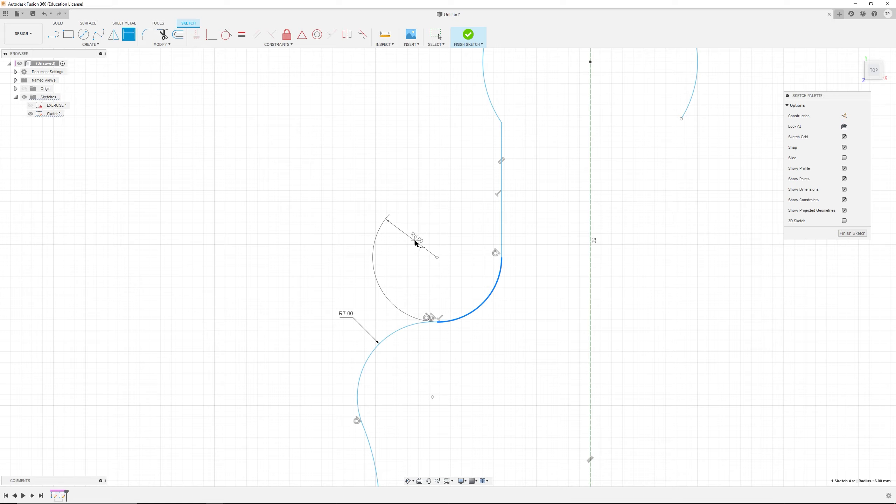
pyautogui.click(462, 282)
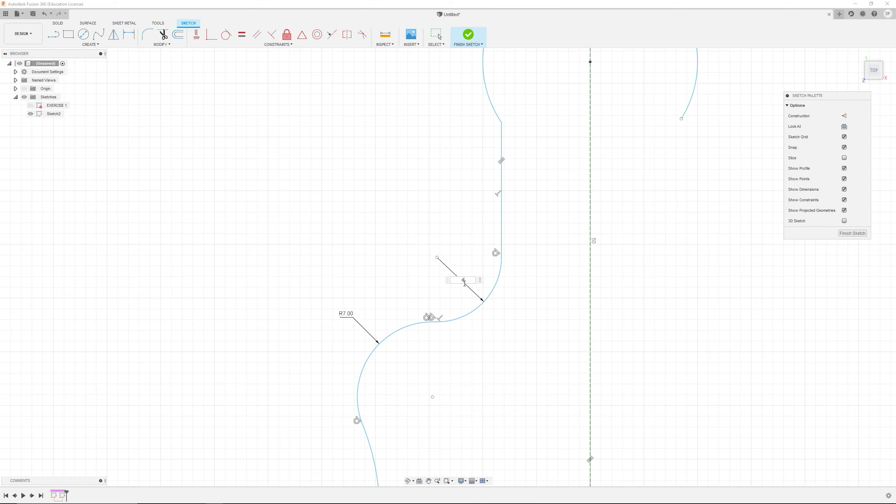
pyautogui.write('6')
pyautogui.press('Return')
# Step: Move the bottom-left fillet's R7 dimension label closer to the profile
pyautogui.scroll(2, 428, 345)
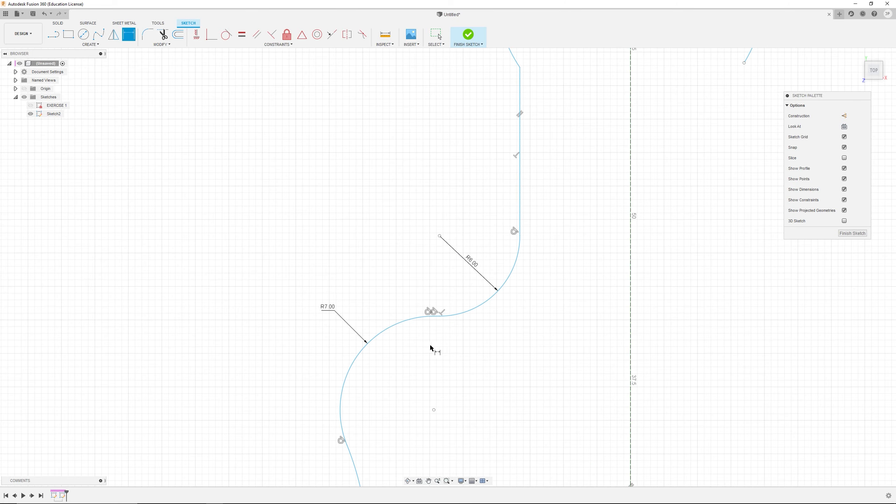
pyautogui.scroll(-5, 474, 370)
pyautogui.moveTo(482, 377); pyautogui.dragTo(436, 251, button='middle')
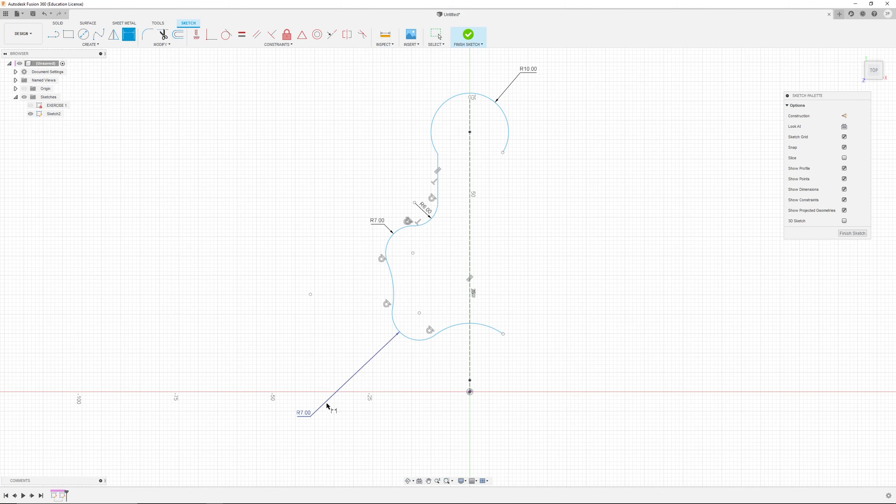
pyautogui.moveTo(305, 412); pyautogui.dragTo(356, 361)
pyautogui.scroll(2, 401, 257)
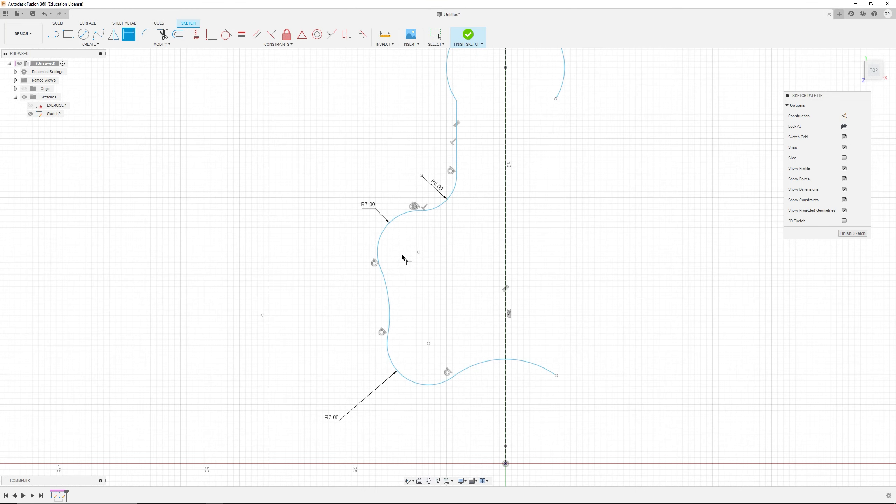
# Step: Check the reference drawing and dimension the large left arc's radius as 40 mm
pyautogui.hotkey('alt', 'Tab')
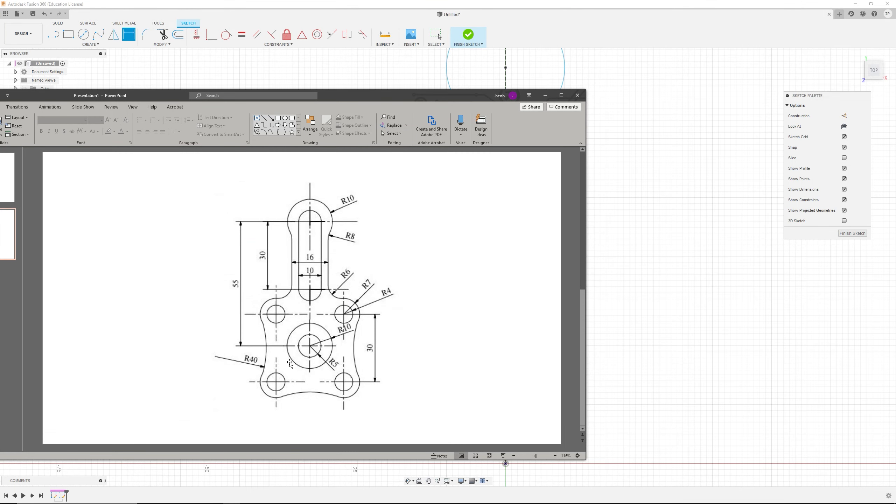
pyautogui.hotkey('alt', 'Tab')
pyautogui.click(390, 308)
pyautogui.click(342, 307)
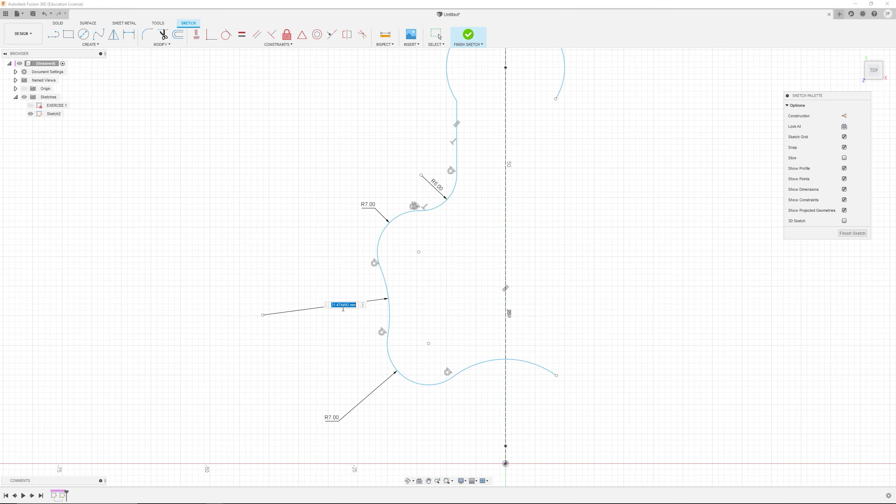
pyautogui.write('40')
pyautogui.press('Return')
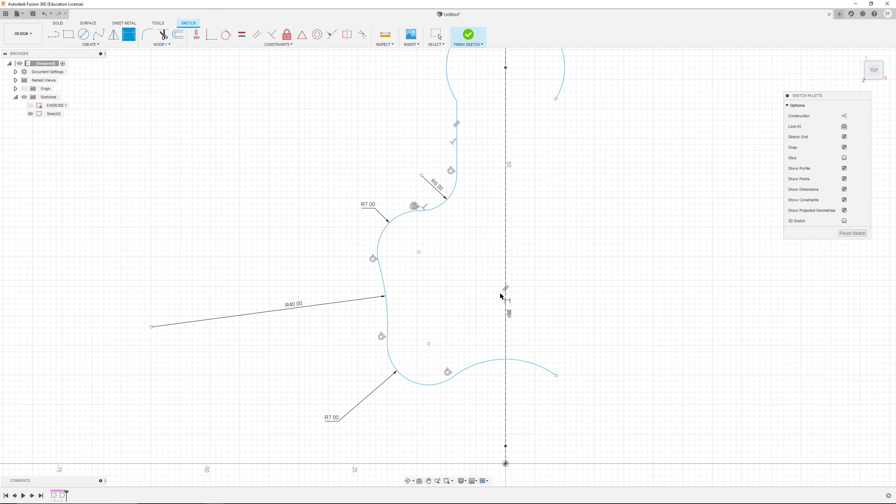
# Step: Compare the dimensioned left half with the reference drawing and exit the dimension tool
pyautogui.scroll(-3, 503, 293)
pyautogui.hotkey('alt', 'Tab')
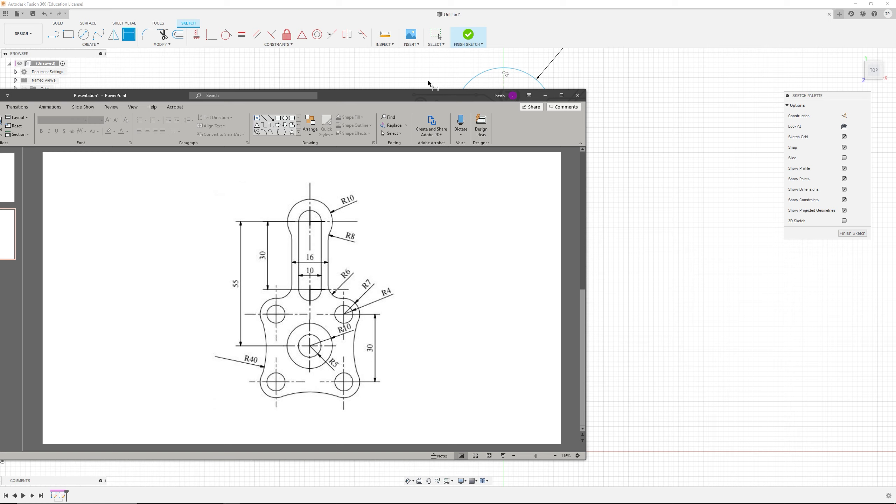
pyautogui.click(639, 141)
pyautogui.scroll(1, 578, 301)
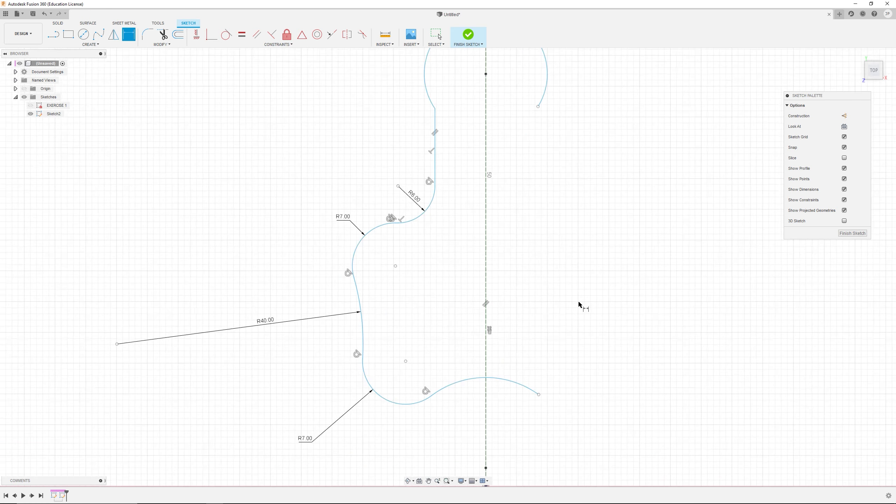
pyautogui.scroll(-2, 577, 301)
pyautogui.press('Escape')
pyautogui.scroll(1, 556, 272)
pyautogui.scroll(-1, 564, 303)
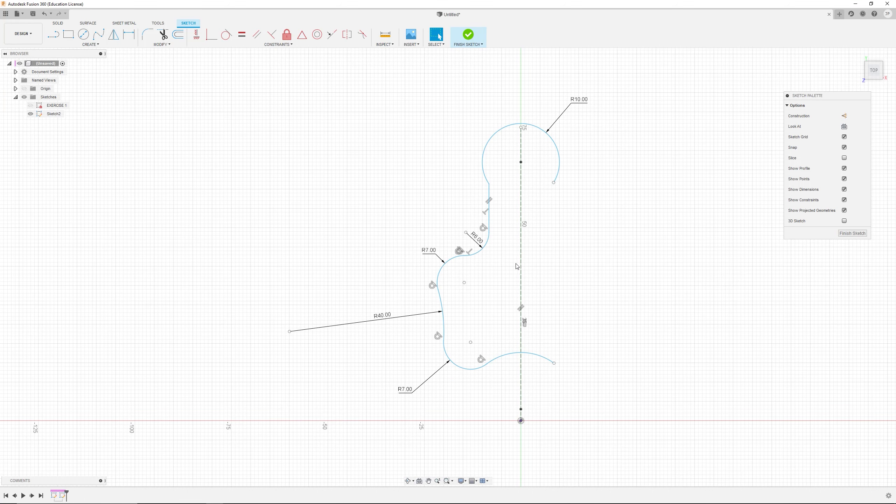
pyautogui.scroll(1, 513, 243)
# Step: Mirror the left-side line, fillets and arcs of the profile about the vertical centerline
pyautogui.click(92, 45)
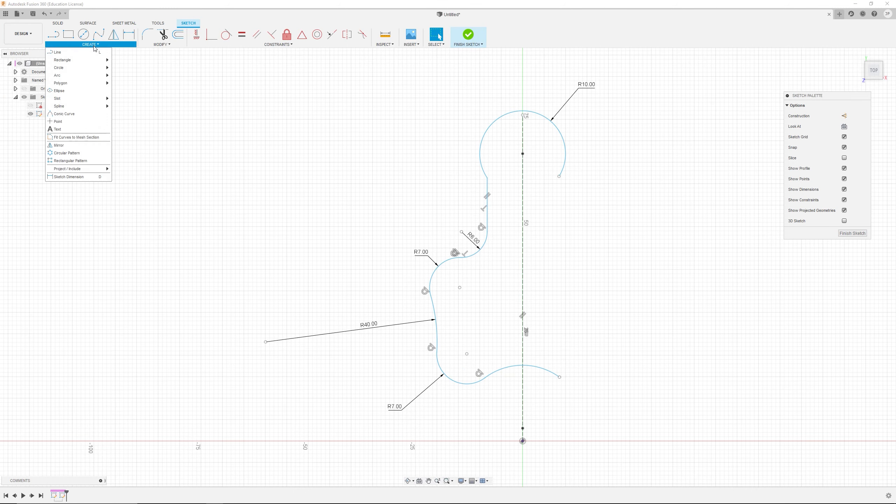
pyautogui.click(89, 148)
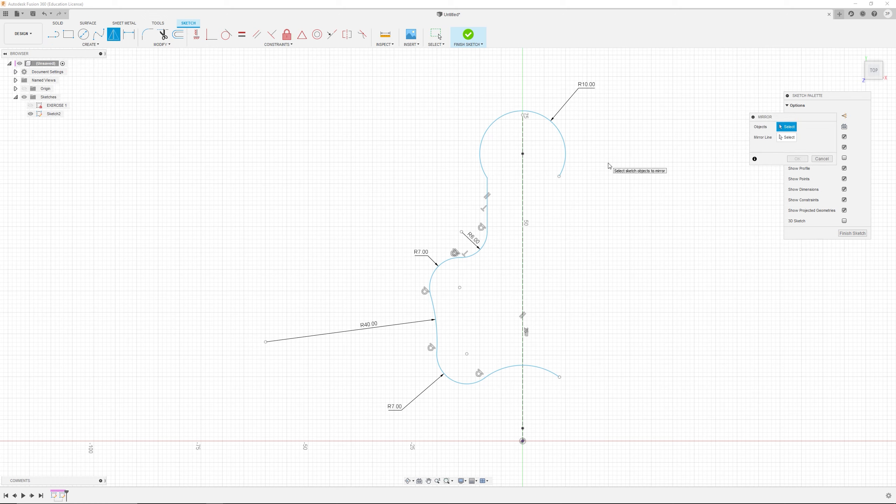
pyautogui.moveTo(780, 118); pyautogui.dragTo(725, 96)
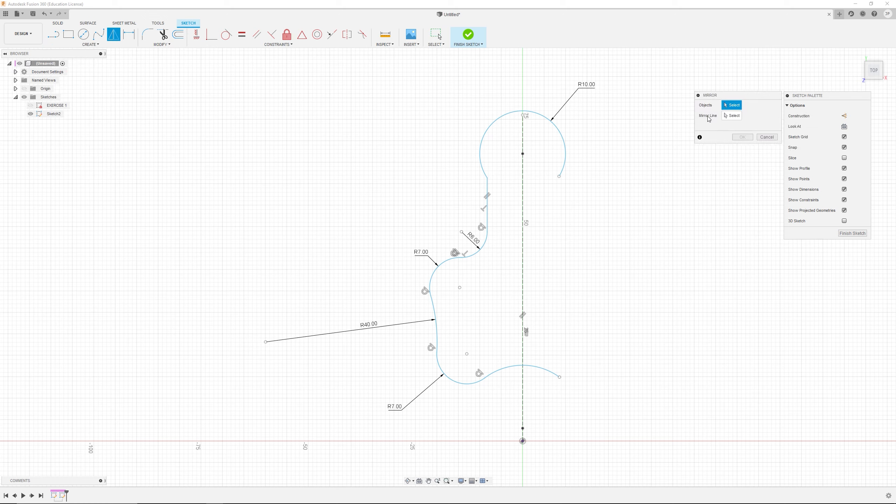
pyautogui.click(731, 116)
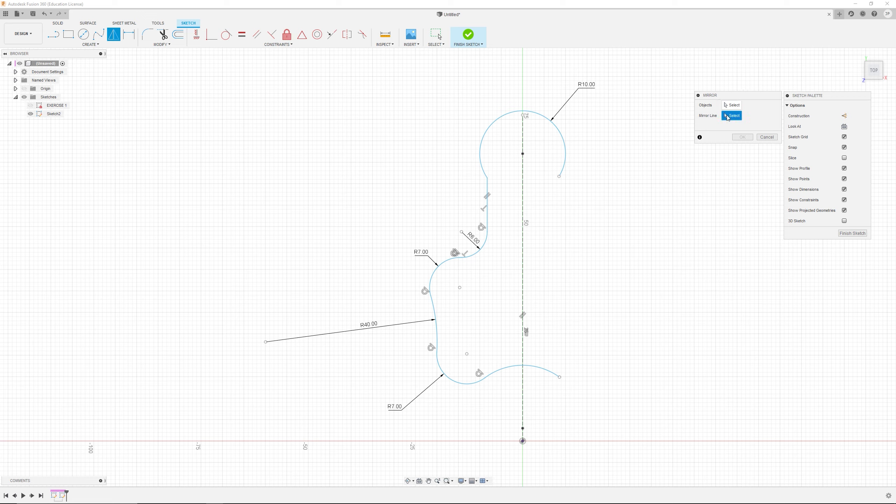
pyautogui.click(523, 191)
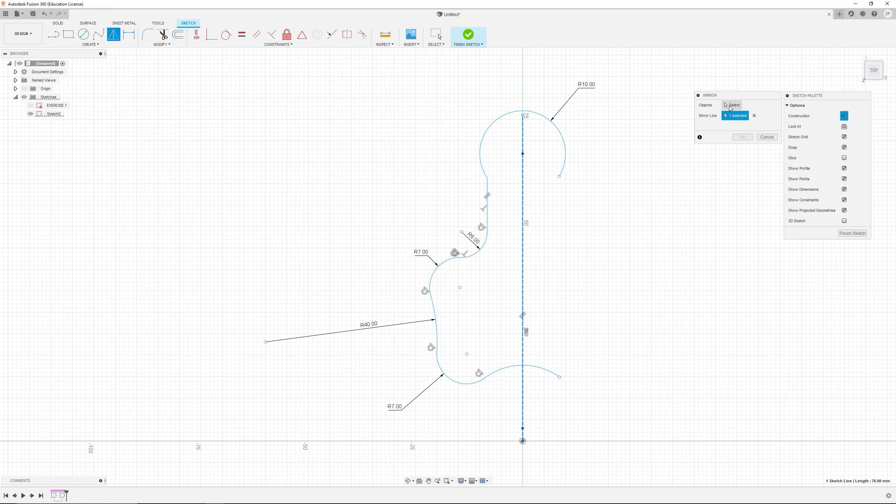
pyautogui.click(731, 106)
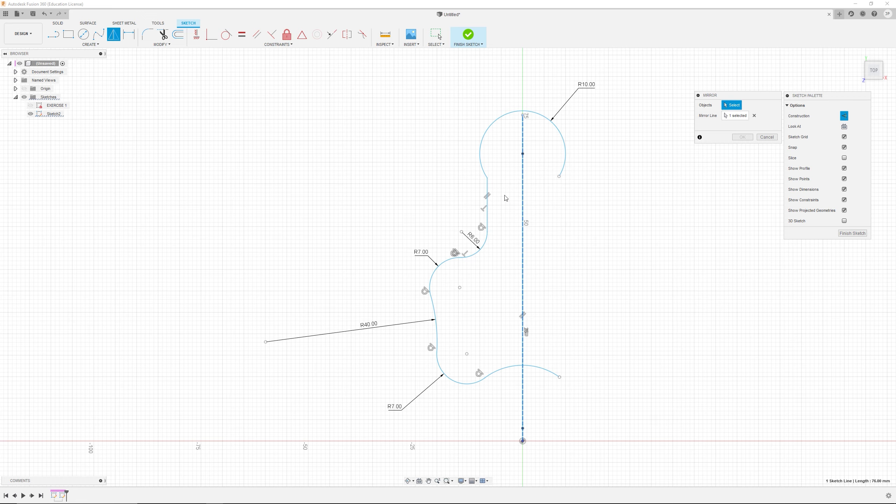
pyautogui.click(488, 193)
pyautogui.click(484, 242)
pyautogui.click(450, 259)
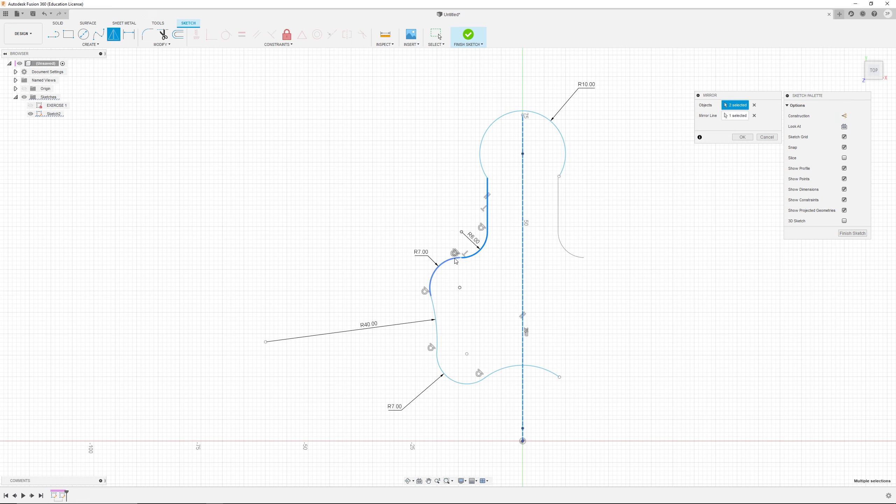
pyautogui.scroll(3, 462, 262)
pyautogui.scroll(4, 462, 263)
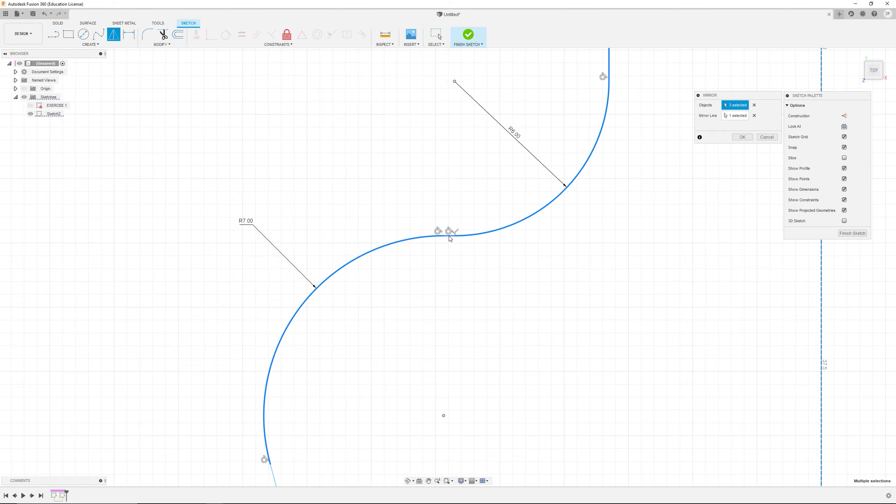
pyautogui.scroll(-5, 440, 360)
pyautogui.click(395, 409)
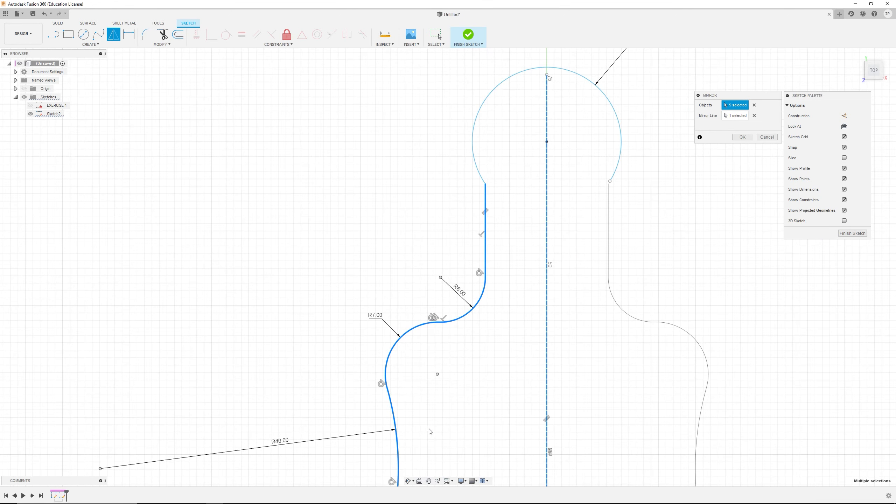
pyautogui.scroll(-3, 428, 424)
pyautogui.click(417, 465)
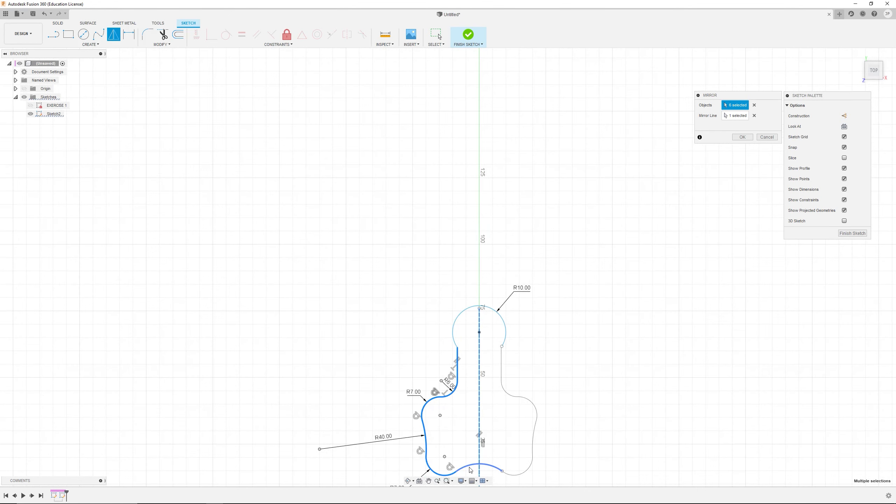
pyautogui.scroll(1, 632, 282)
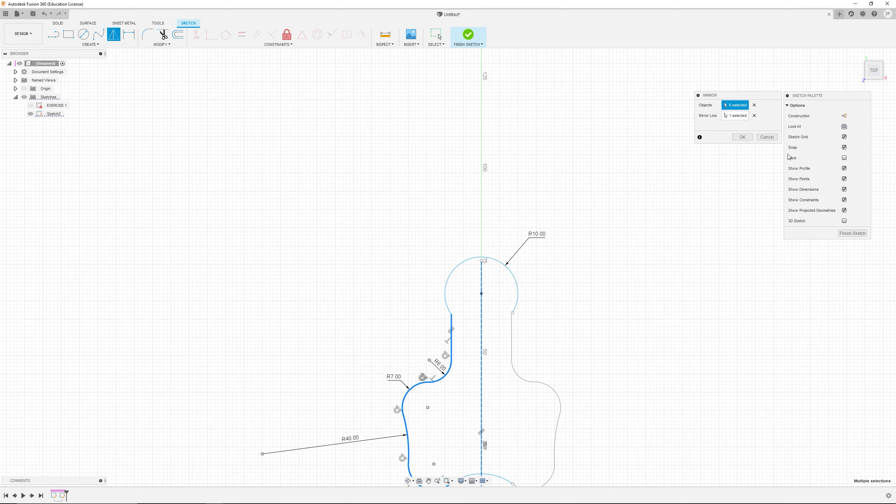
pyautogui.click(742, 137)
# Step: Join the mirrored straight line's top end to the top arc's end with a Coincident constraint
pyautogui.scroll(1, 477, 398)
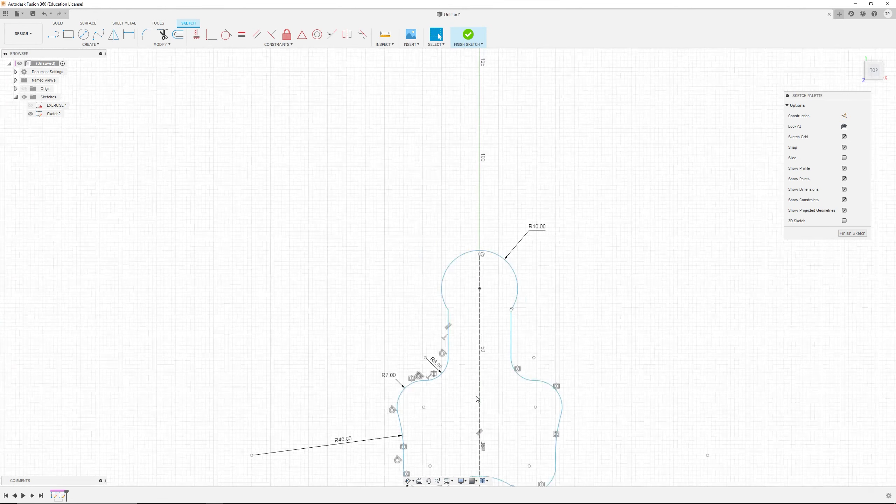
pyautogui.moveTo(476, 396); pyautogui.dragTo(473, 266, button='middle')
pyautogui.scroll(3, 474, 259)
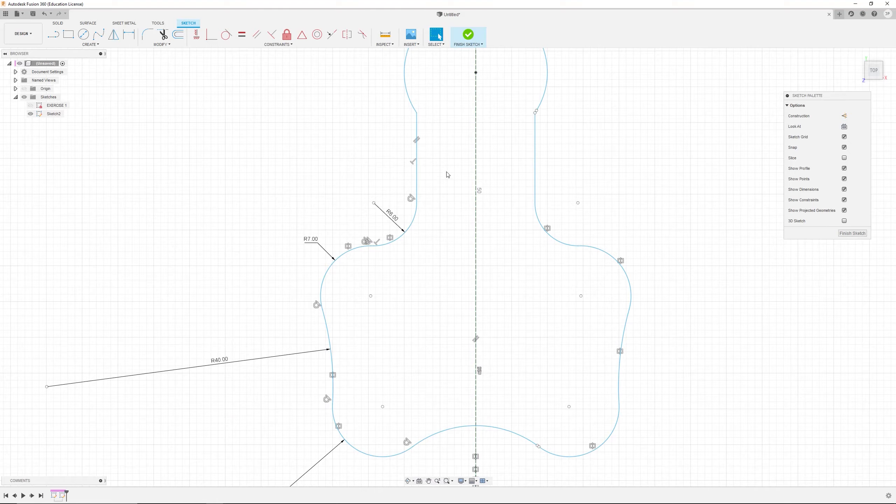
pyautogui.moveTo(447, 174)
pyautogui.keyDown('shift'); pyautogui.mouseDown(button='middle')
pyautogui.moveTo(455, 190)
pyautogui.moveTo(450, 164)
pyautogui.moveTo(446, 179)
pyautogui.mouseUp(button='middle'); pyautogui.keyUp('shift')
pyautogui.scroll(-2, 515, 245)
pyautogui.scroll(7, 526, 164)
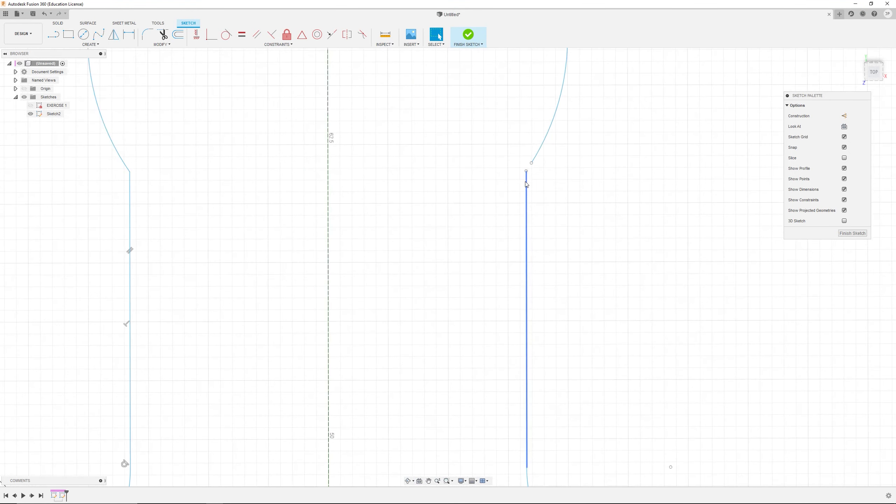
pyautogui.click(526, 171)
pyautogui.click(532, 163)
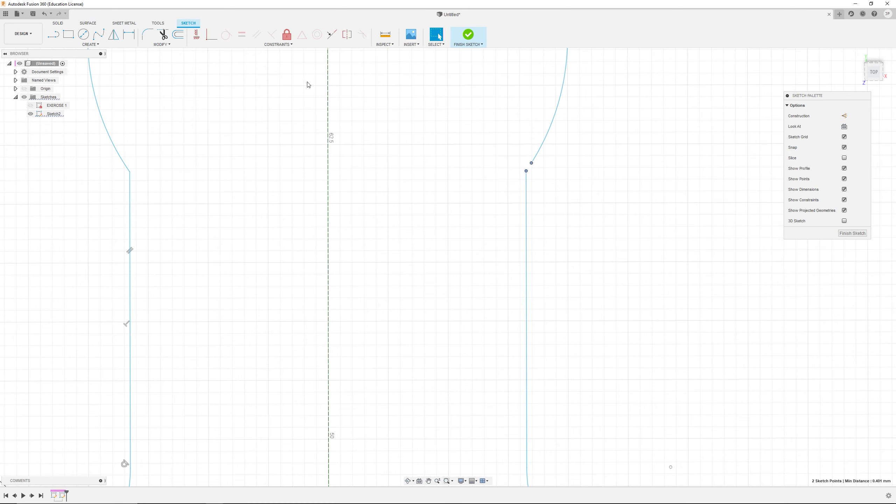
pyautogui.click(211, 36)
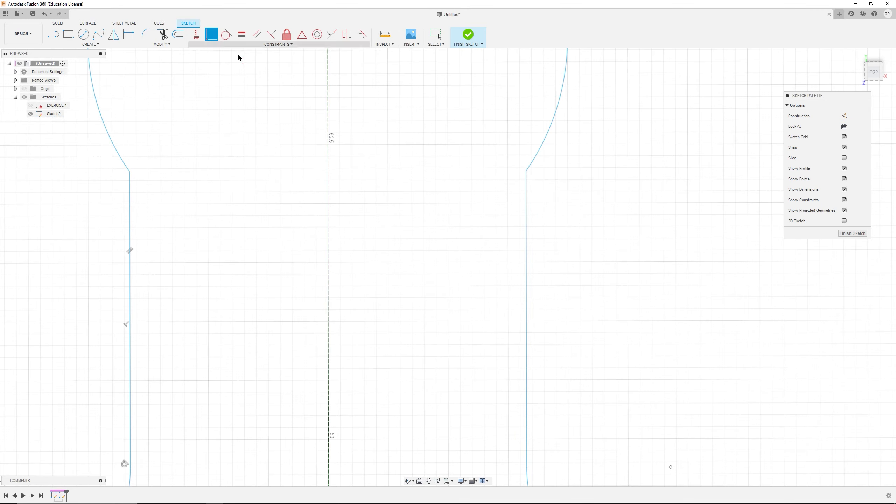
# Step: Inspect the mirrored profile around the sketch and compare it with the reference drawing
pyautogui.scroll(-5, 490, 378)
pyautogui.moveTo(490, 384); pyautogui.dragTo(494, 380, button='middle')
pyautogui.scroll(-3, 494, 380)
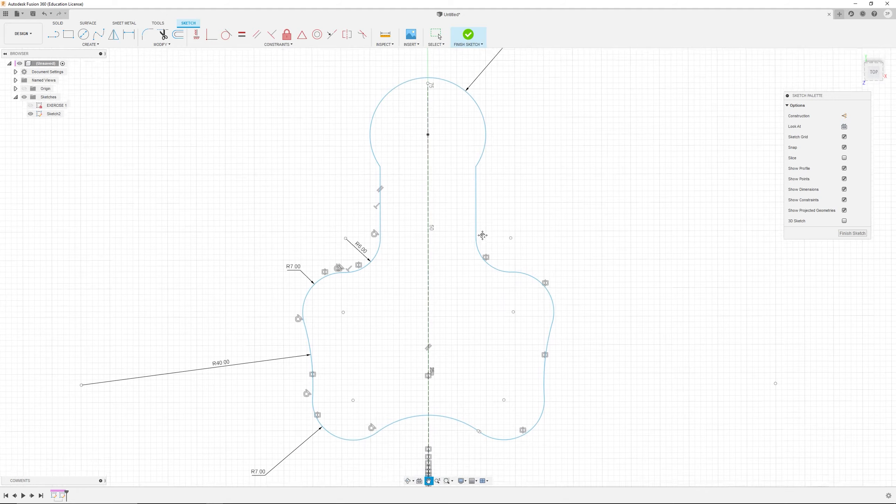
pyautogui.scroll(8, 487, 378)
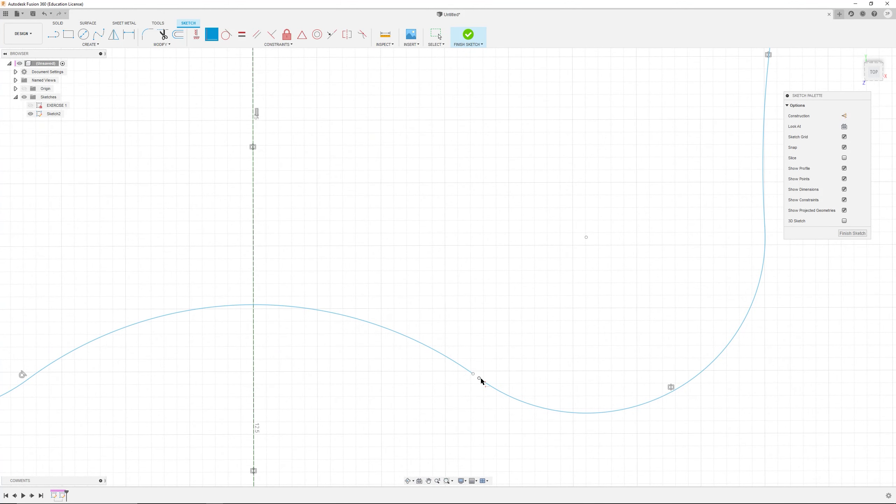
pyautogui.scroll(-6, 466, 410)
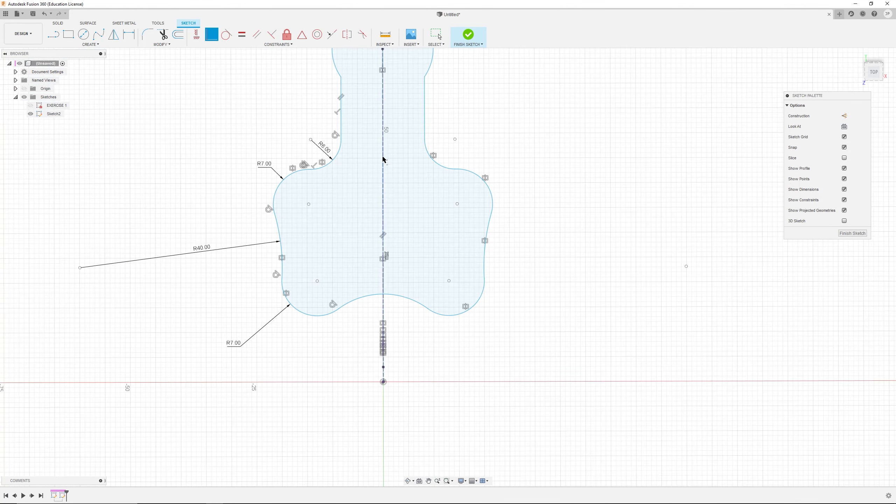
pyautogui.press('Escape')
pyautogui.scroll(-3, 383, 159)
pyautogui.scroll(8, 487, 205)
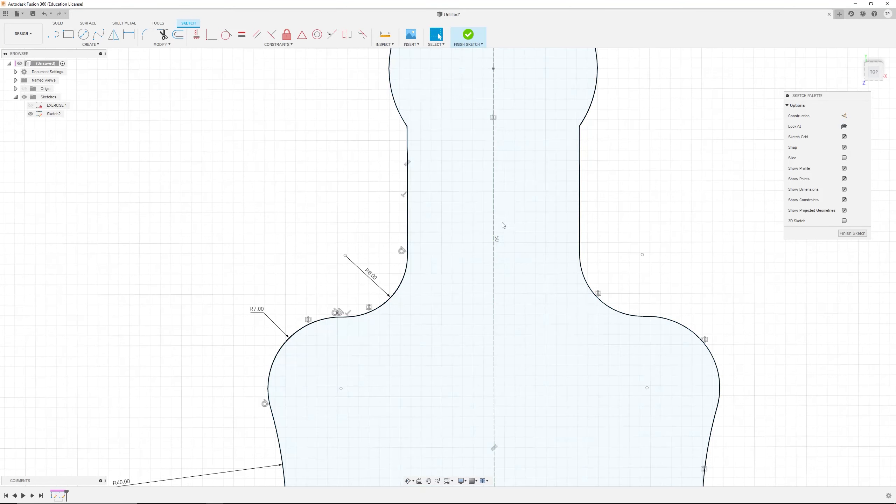
pyautogui.scroll(-5, 503, 225)
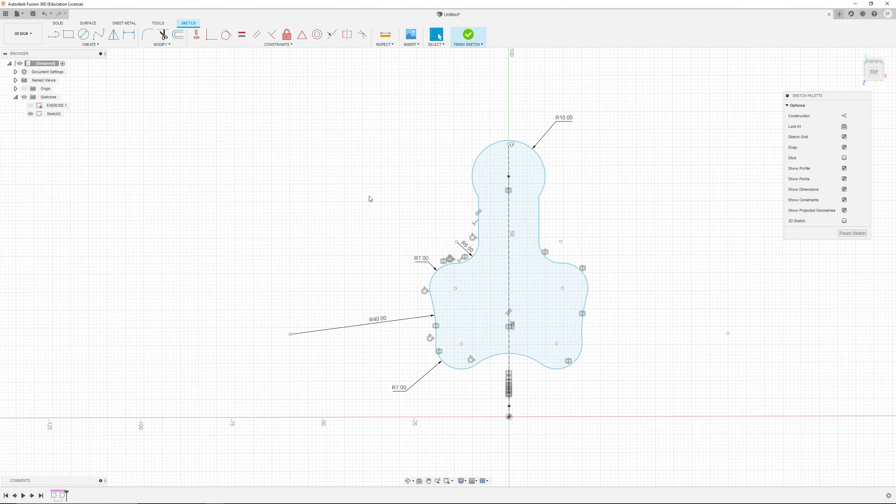
pyautogui.scroll(2, 358, 262)
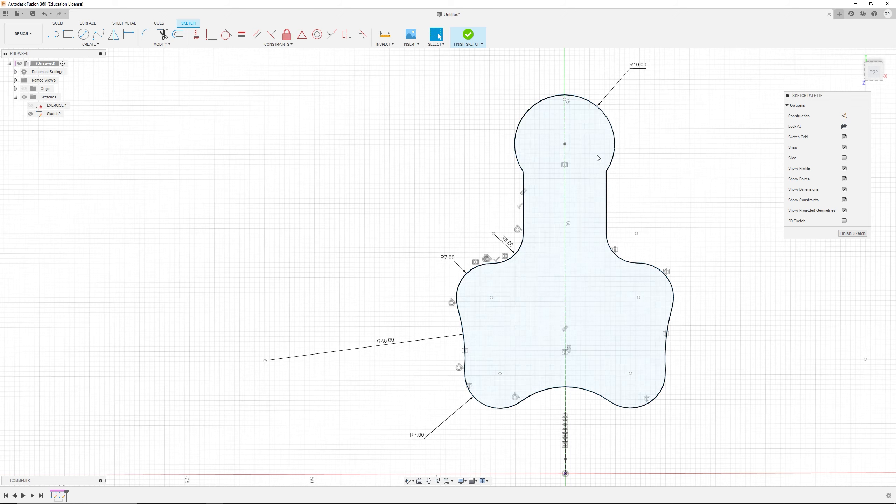
pyautogui.hotkey('alt', 'Tab')
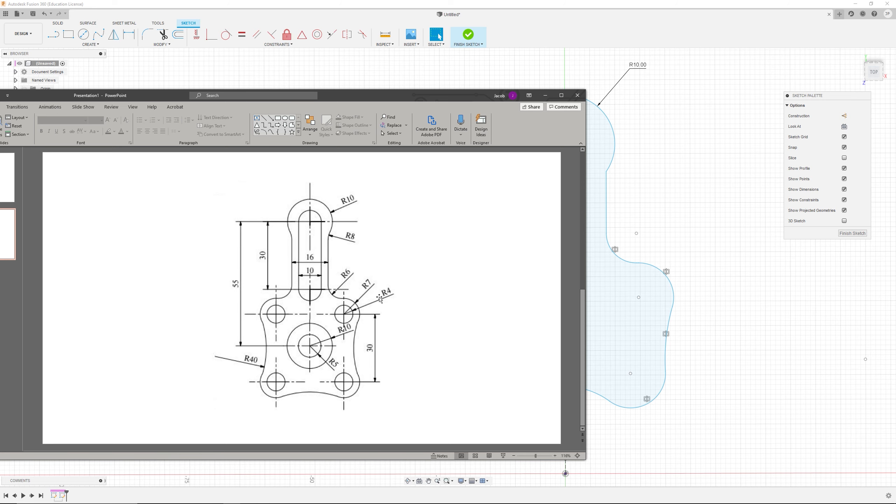
pyautogui.hotkey('alt', 'Tab')
# Step: Draw four circles centred on the centre points of the four corner lobe arcs
pyautogui.click(84, 34)
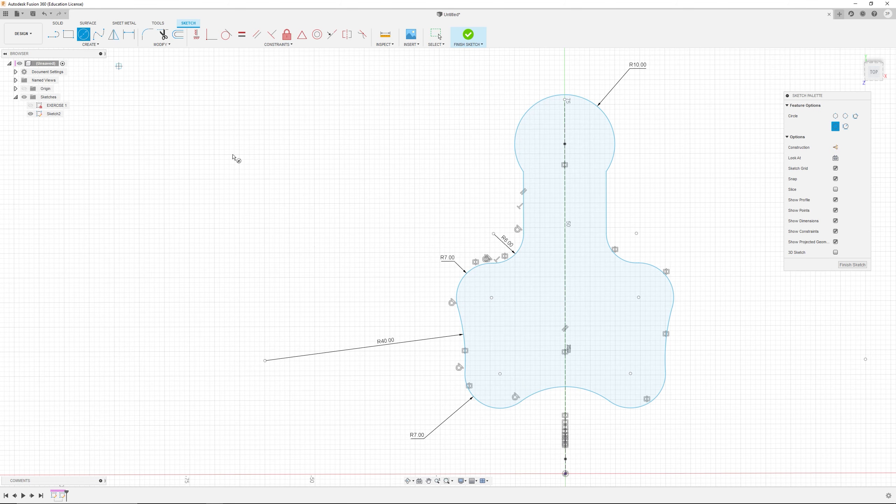
pyautogui.hotkey('alt', 'Tab')
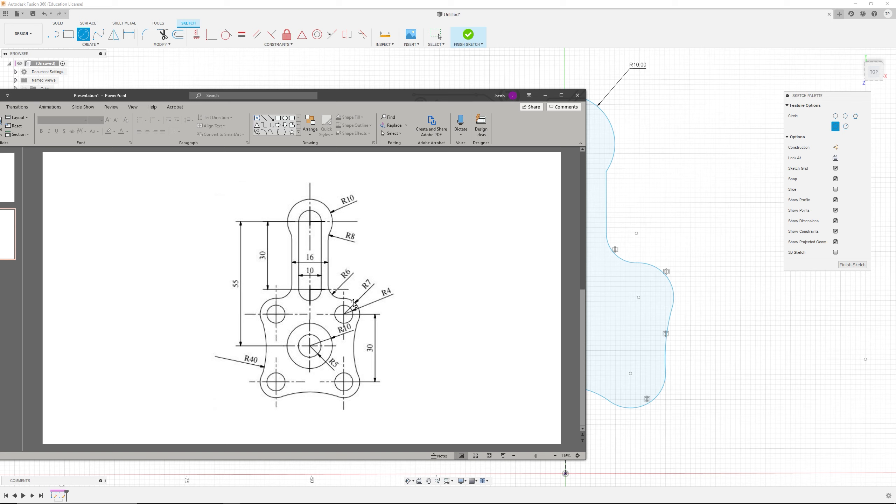
pyautogui.hotkey('alt', 'Tab')
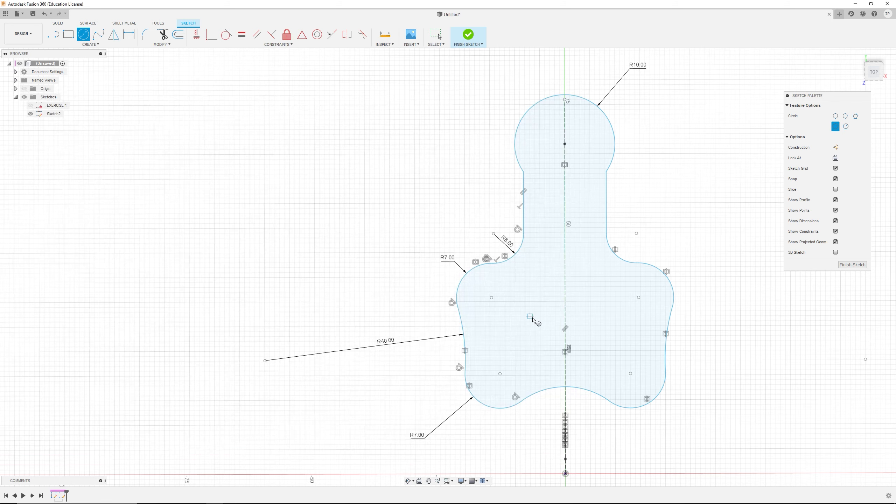
pyautogui.click(492, 298)
pyautogui.click(498, 311)
pyautogui.click(500, 374)
pyautogui.click(510, 385)
pyautogui.click(630, 373)
pyautogui.click(631, 390)
pyautogui.click(638, 297)
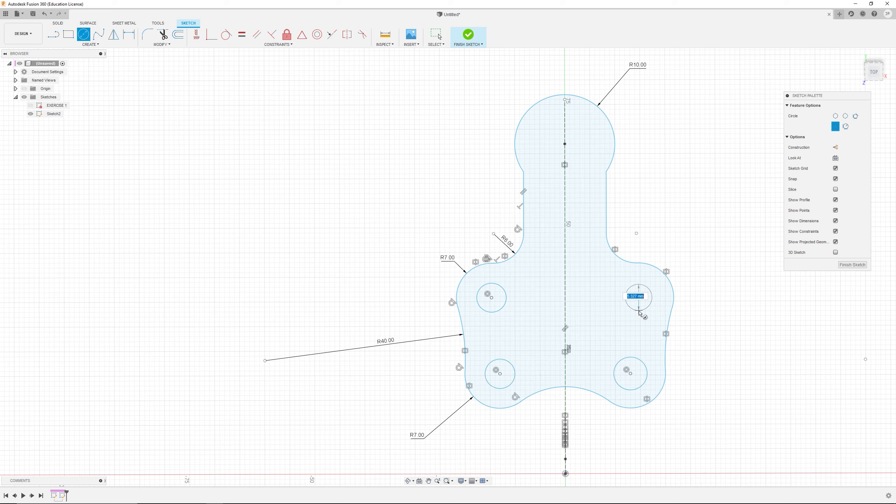
pyautogui.click(628, 307)
# Step: Draw two concentric circles on the vertical centerline at the centre of the plate
pyautogui.click(565, 320)
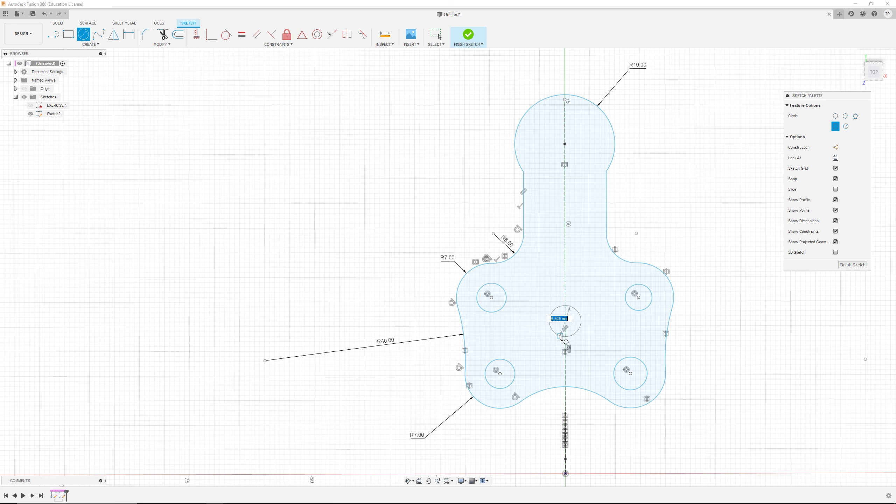
pyautogui.click(550, 348)
pyautogui.click(565, 320)
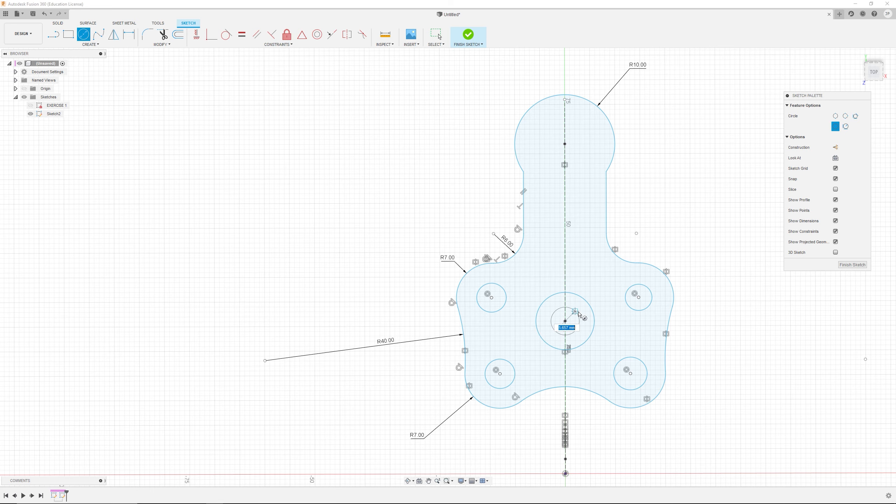
pyautogui.click(575, 311)
pyautogui.scroll(-1, 356, 127)
pyautogui.hotkey('alt', 'Tab')
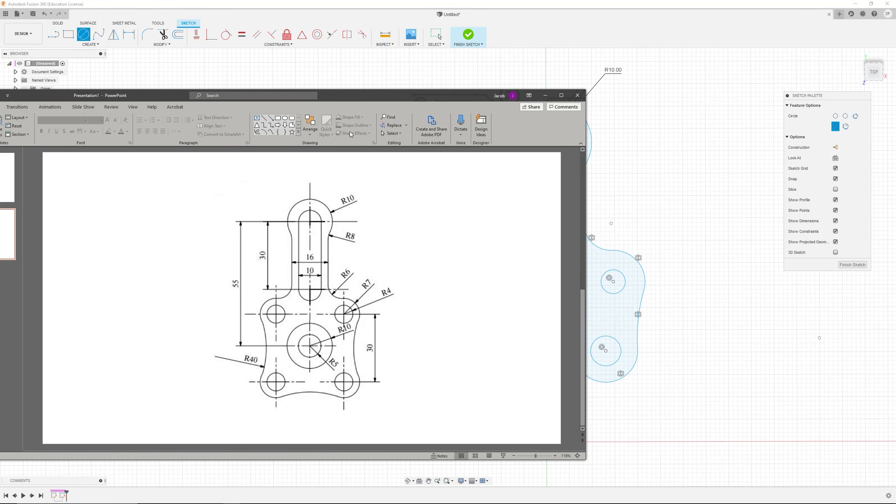
pyautogui.hotkey('alt', 'Tab')
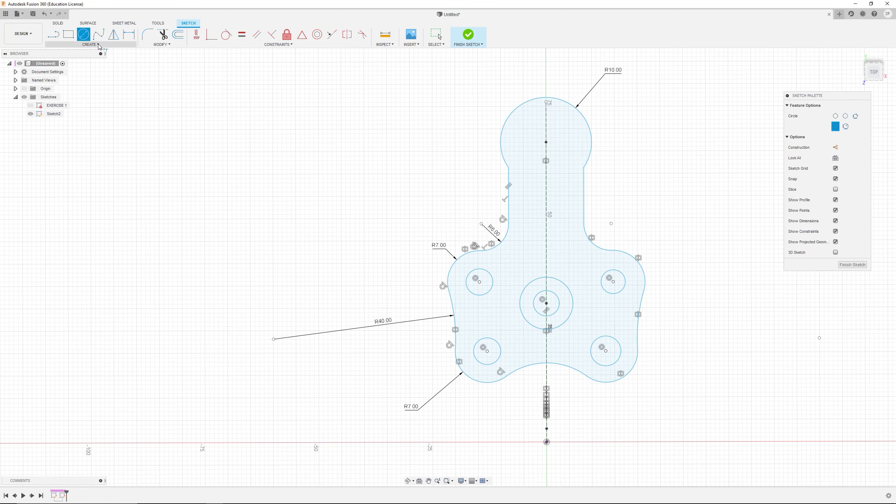
# Step: Draw a center-to-center slot along the vertical centerline, starting at the top arc's centre
pyautogui.click(99, 45)
pyautogui.moveTo(86, 100)
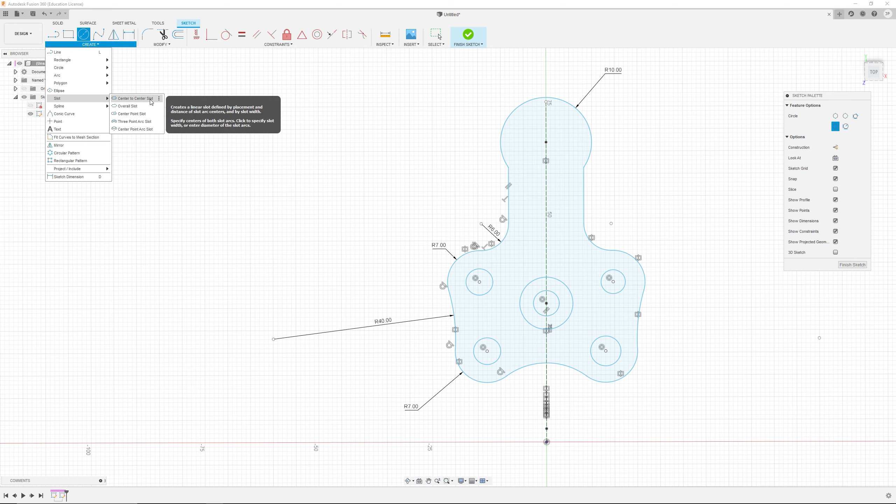
pyautogui.click(135, 98)
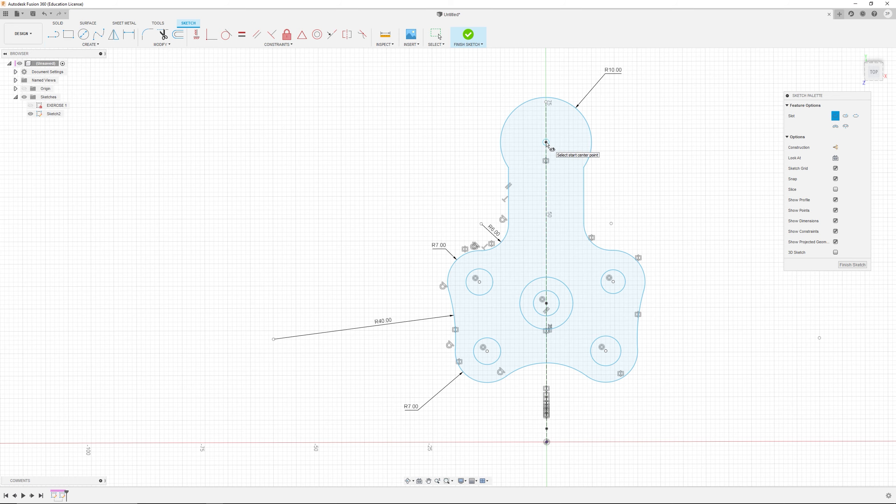
pyautogui.hotkey('alt', 'Tab')
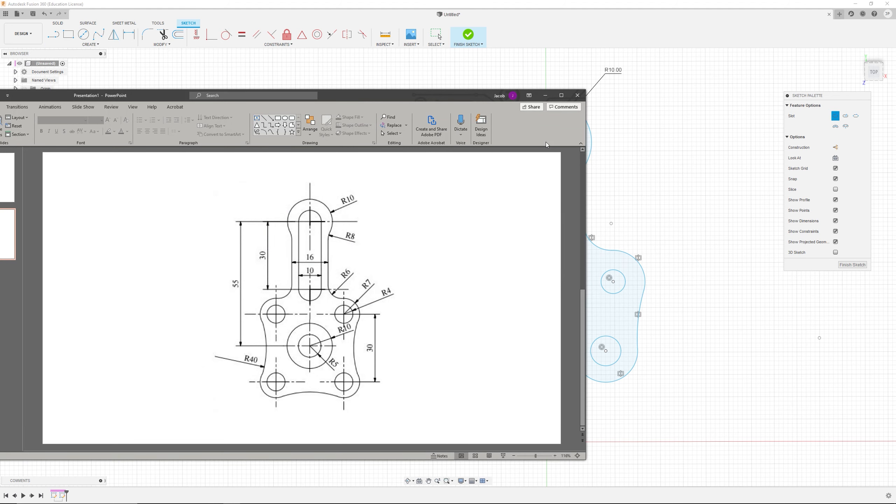
pyautogui.hotkey('alt', 'Tab')
pyautogui.click(546, 142)
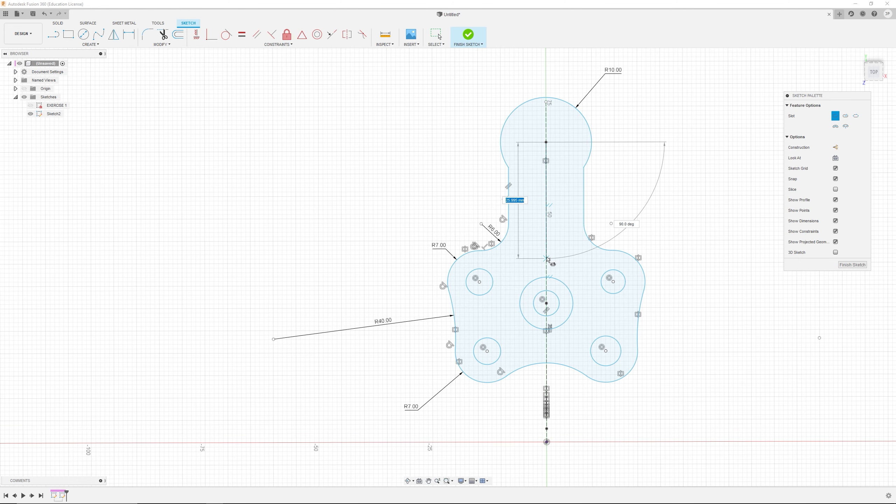
pyautogui.hotkey('alt', 'Tab')
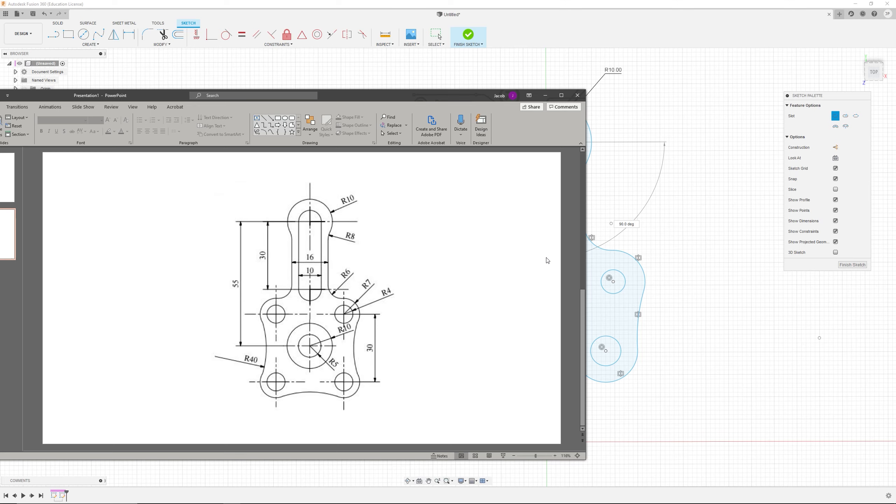
pyautogui.hotkey('alt', 'Tab')
pyautogui.click(546, 245)
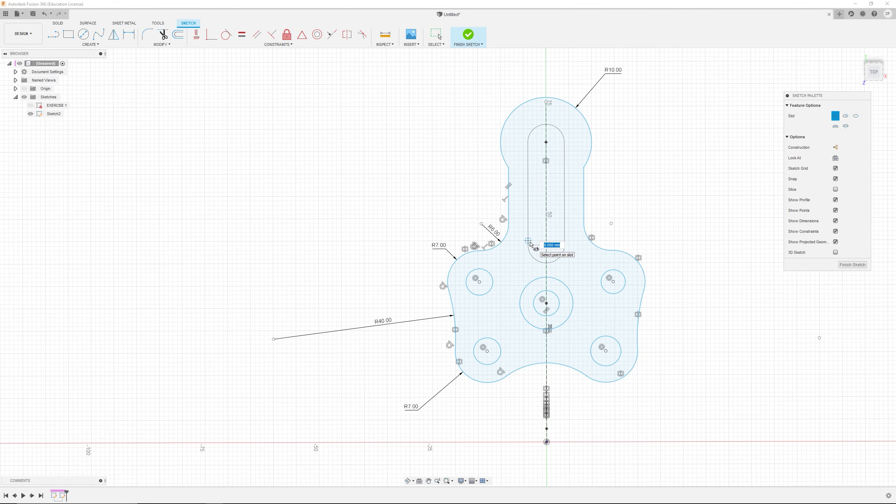
pyautogui.click(530, 243)
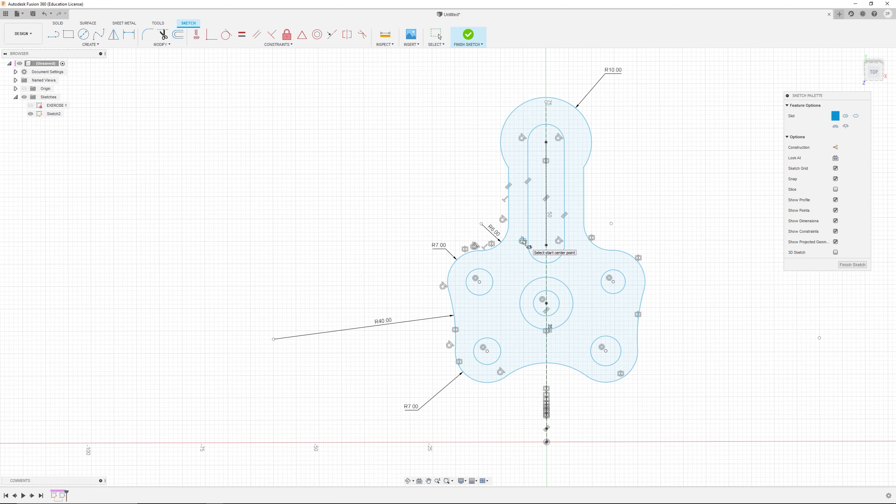
pyautogui.press('Escape')
# Step: Constrain the centres of the two right-hand circles to be vertically aligned
pyautogui.scroll(1, 689, 170)
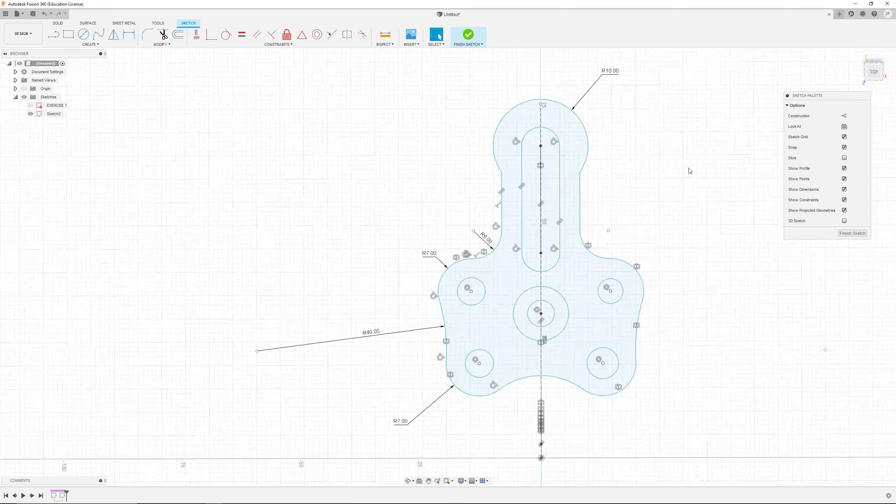
pyautogui.scroll(1, 703, 203)
pyautogui.scroll(-2, 698, 234)
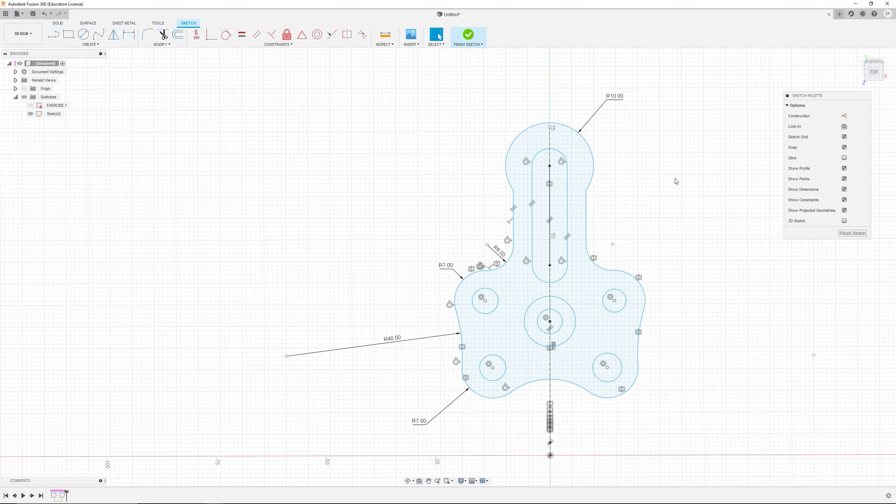
pyautogui.scroll(1, 652, 177)
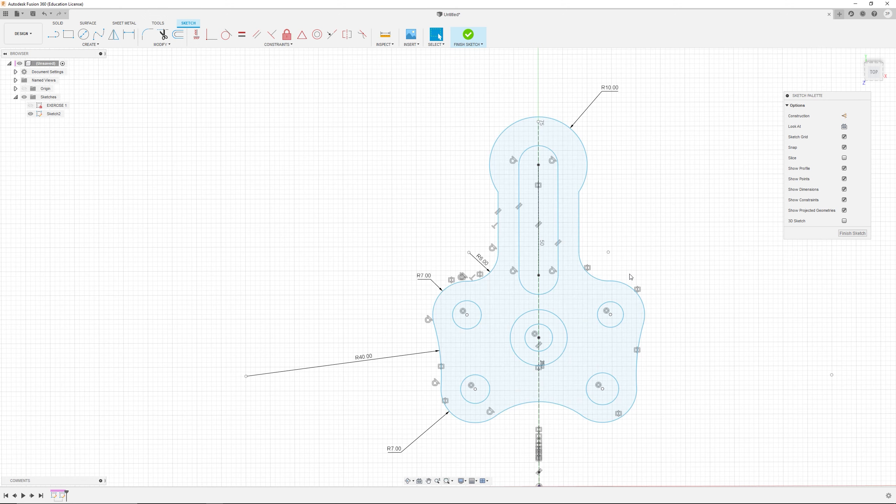
pyautogui.click(602, 389)
pyautogui.keyDown('ctrl'); pyautogui.click(611, 314); pyautogui.keyUp('ctrl')
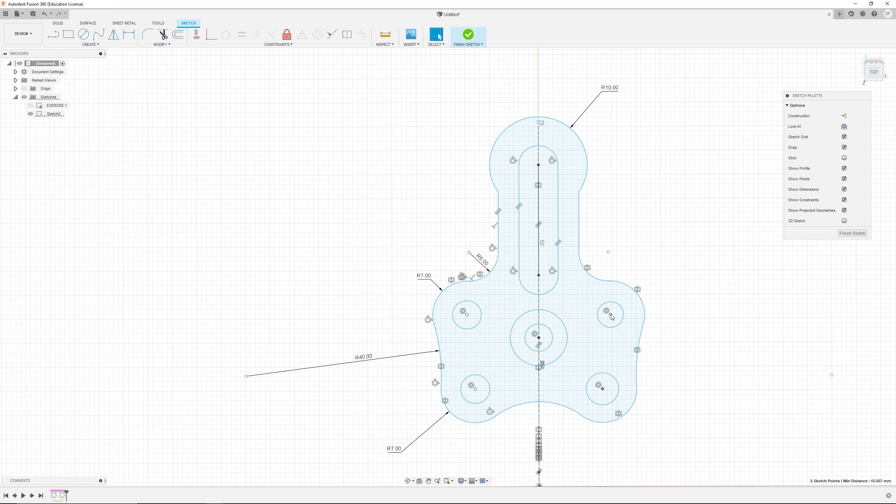
pyautogui.click(196, 40)
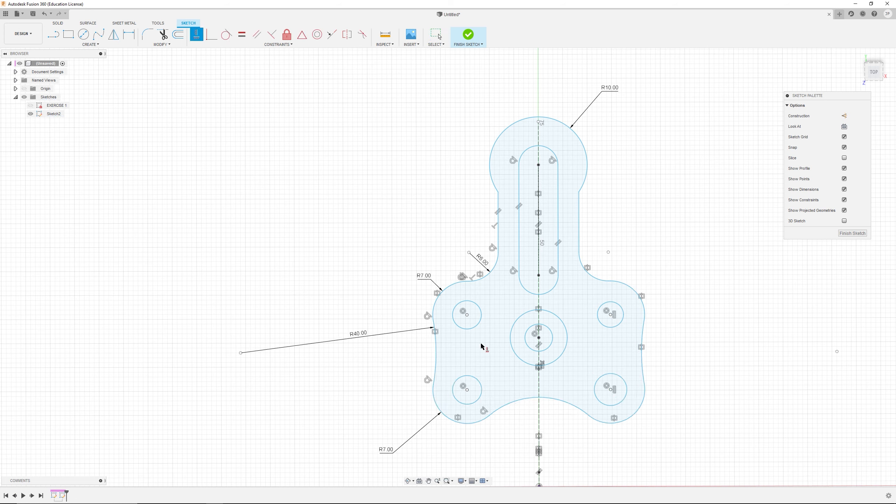
# Step: Try to constrain the centres of the top-left and top-right circles to be horizontally aligned
pyautogui.press('Escape')
pyautogui.click(467, 315)
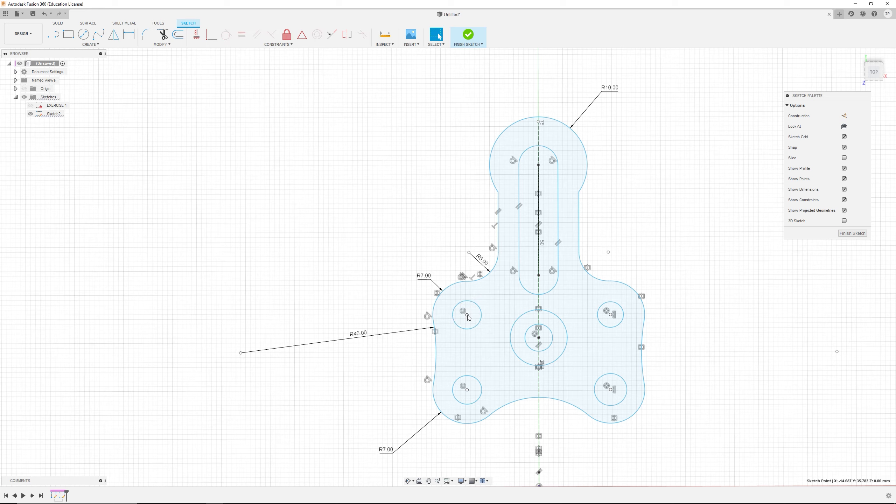
pyautogui.click(467, 389)
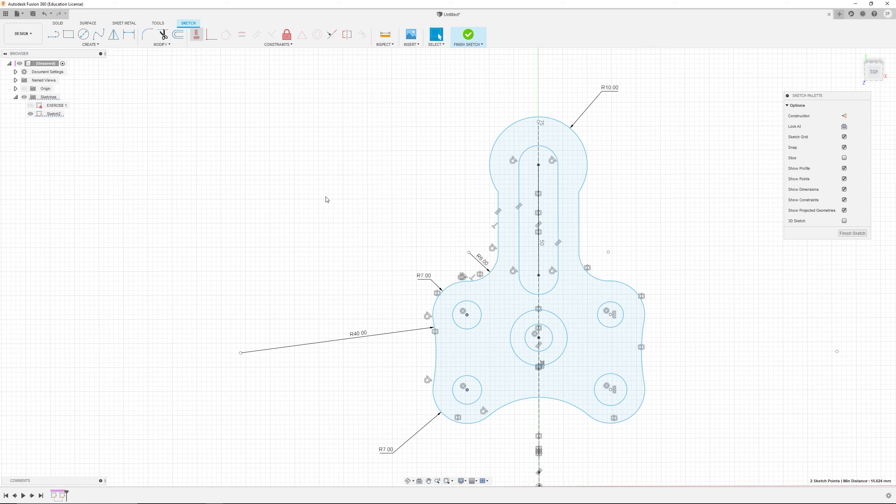
pyautogui.press('Escape')
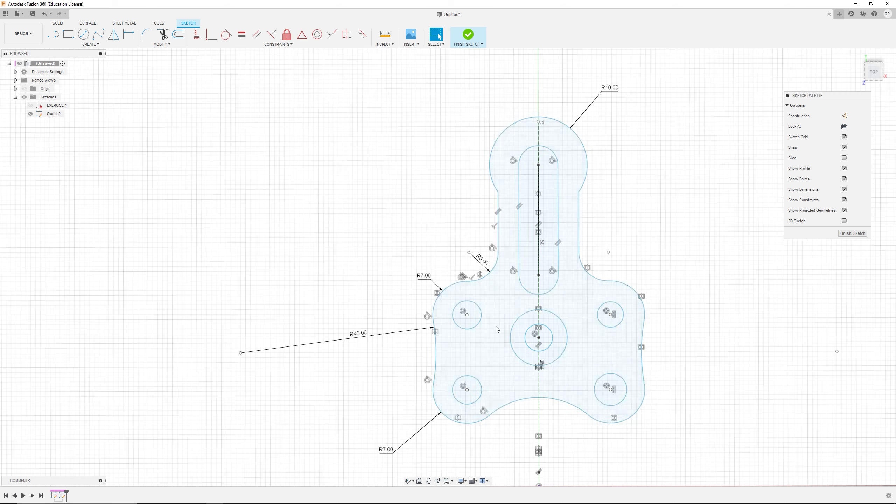
pyautogui.click(467, 315)
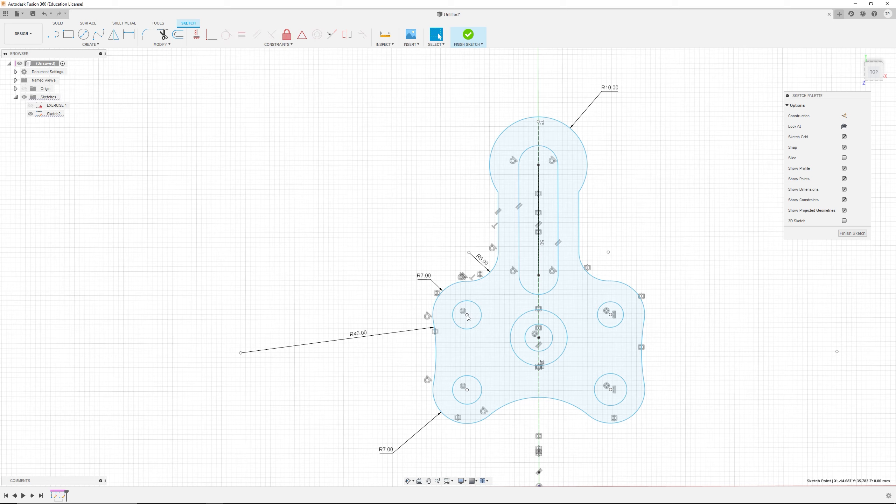
pyautogui.keyDown('shift'); pyautogui.click(612, 315); pyautogui.keyUp('shift')
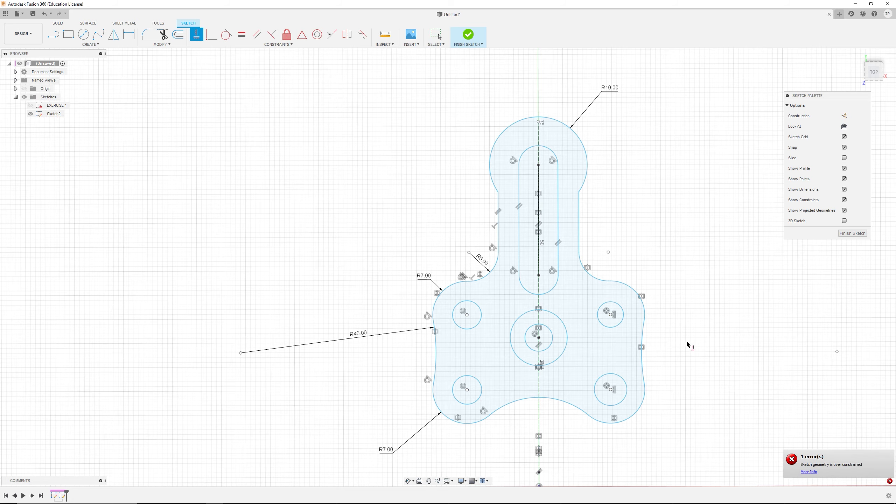
# Step: Drag the lower-left circle and the central circles to check which geometry is still unconstrained
pyautogui.scroll(-1, 555, 378)
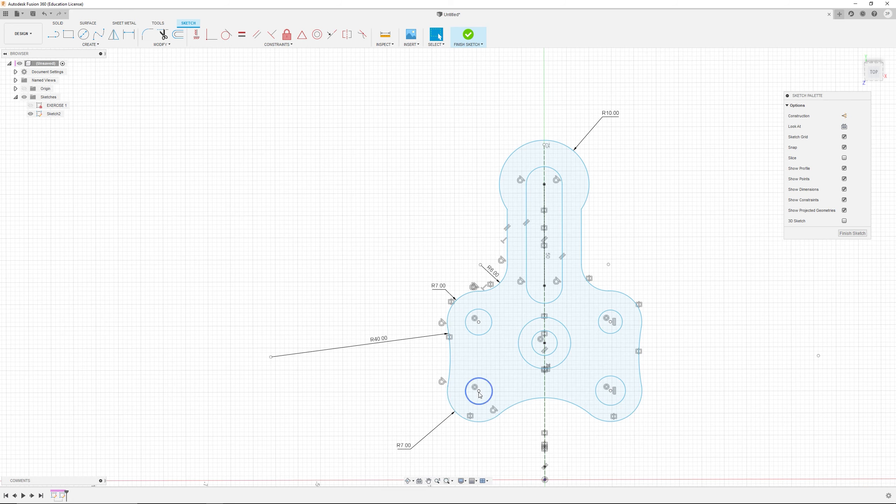
pyautogui.moveTo(479, 391)
pyautogui.mouseDown()
pyautogui.moveTo(472, 410)
pyautogui.moveTo(485, 405)
pyautogui.mouseUp()
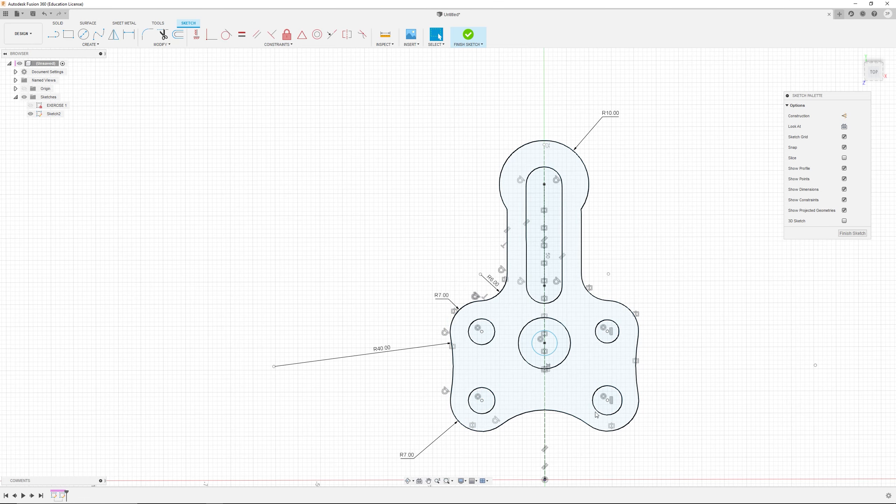
pyautogui.scroll(3, 544, 343)
pyautogui.moveTo(544, 345); pyautogui.dragTo(545, 375)
pyautogui.scroll(-5, 665, 349)
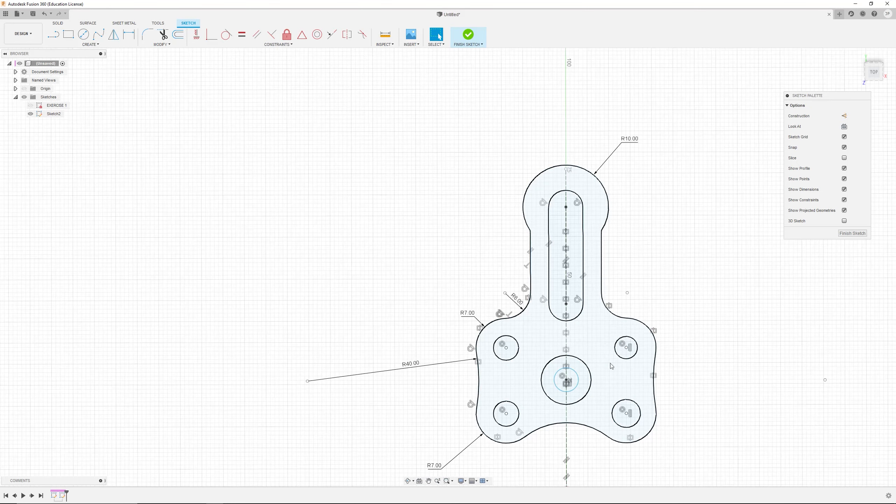
# Step: Dimension the vertical distance between the upper-left and lower-left circle centres as 30 mm
pyautogui.moveTo(618, 350); pyautogui.dragTo(512, 342, button='middle')
pyautogui.scroll(3, 513, 341)
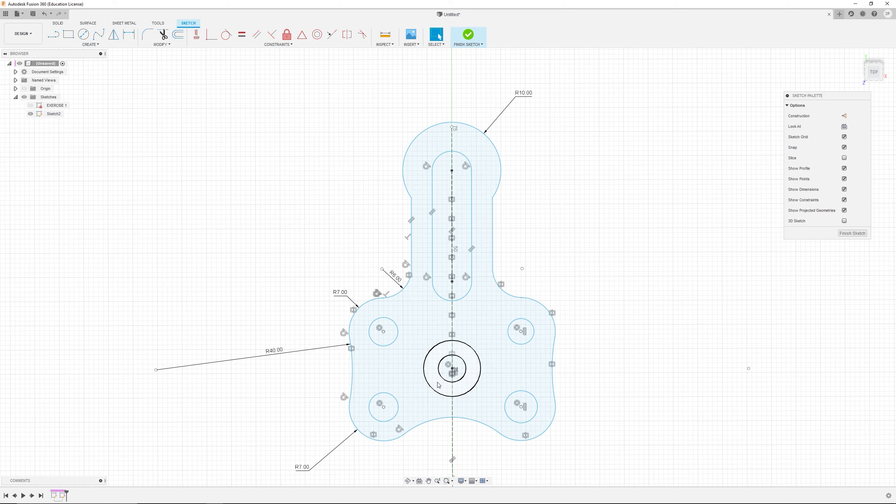
pyautogui.hotkey('alt', 'Tab')
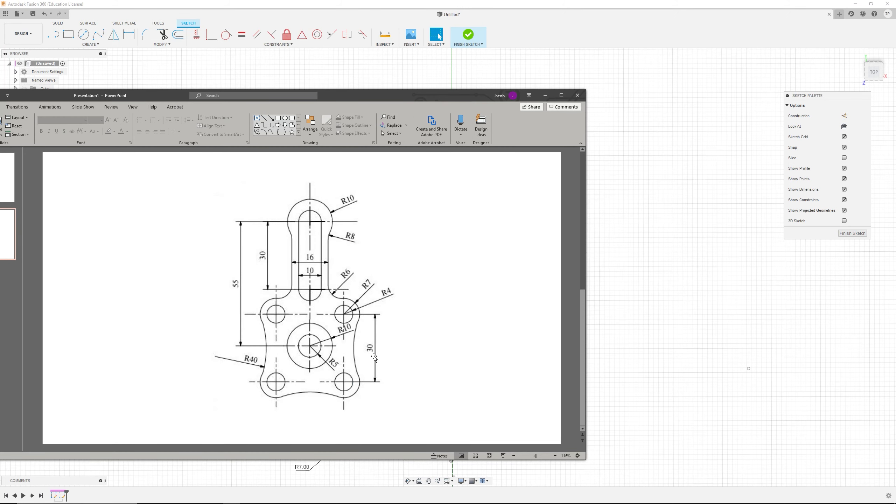
pyautogui.hotkey('alt', 'Tab')
pyautogui.click(129, 34)
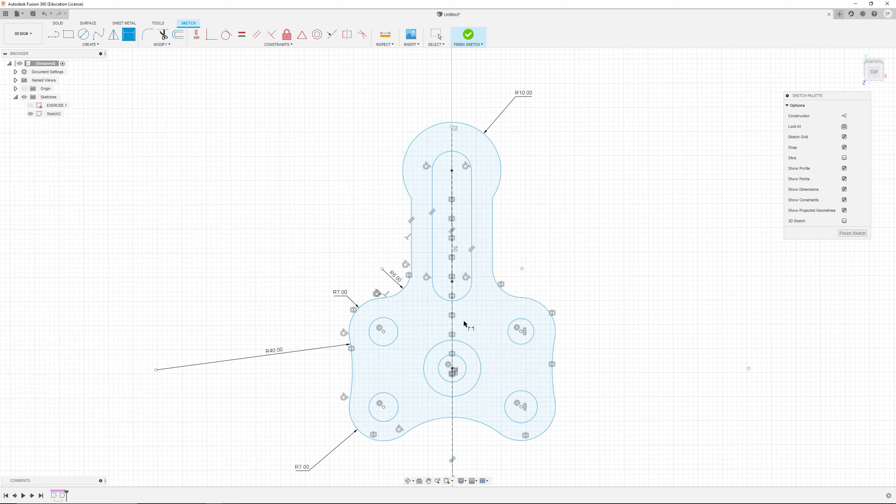
pyautogui.click(383, 331)
pyautogui.click(384, 407)
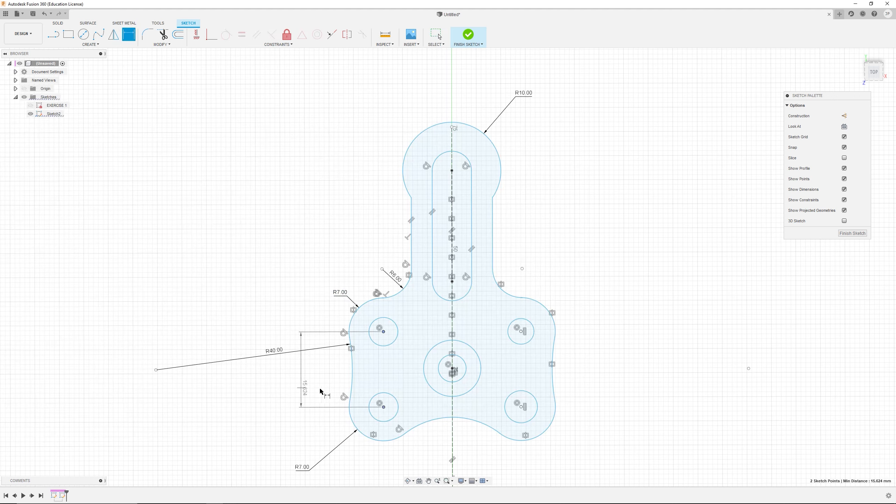
pyautogui.click(328, 390)
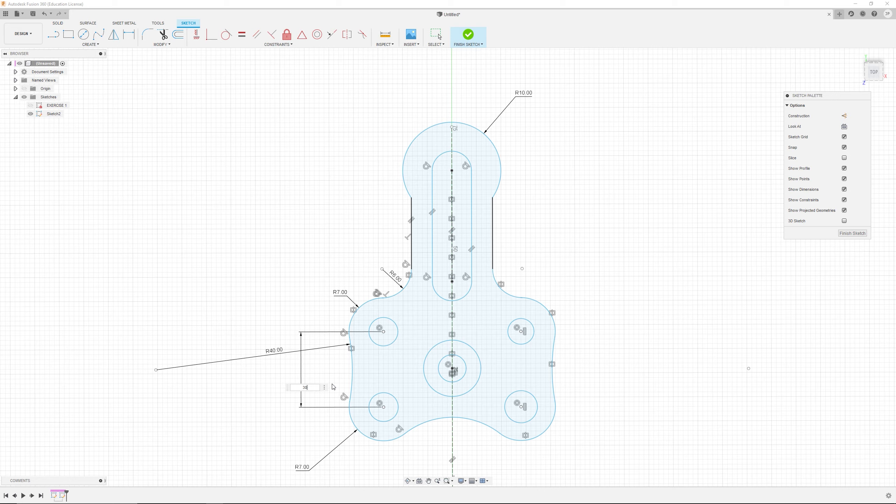
pyautogui.write('30')
pyautogui.press('Return')
pyautogui.press('Escape')
# Step: Extend the slot's upper end so its centre sits on the top arc's centre
pyautogui.scroll(-3, 497, 143)
pyautogui.scroll(3, 496, 144)
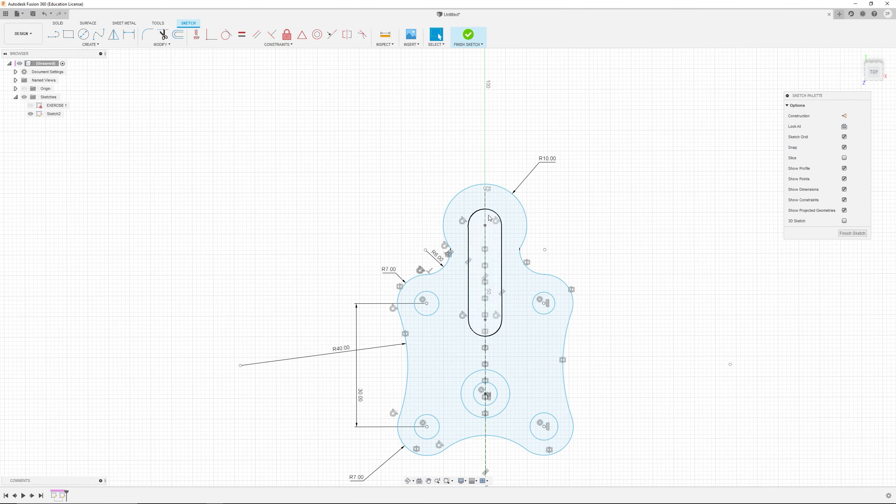
pyautogui.moveTo(494, 183); pyautogui.dragTo(493, 152)
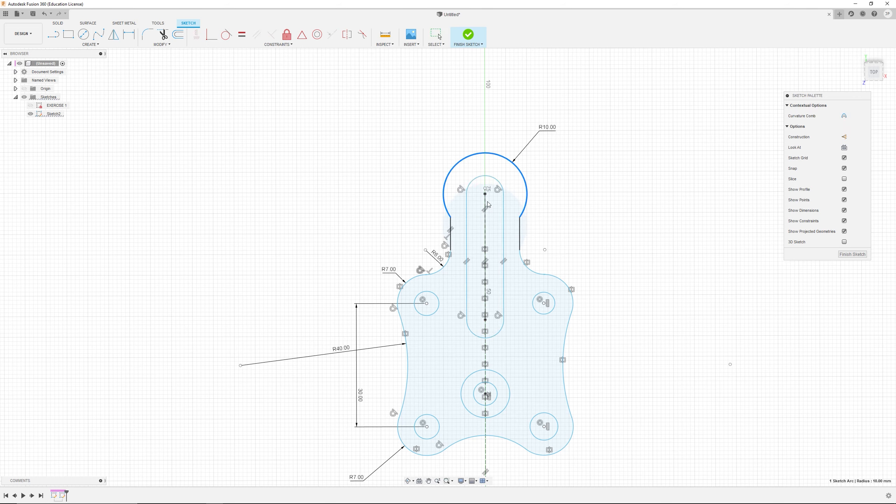
pyautogui.moveTo(486, 102); pyautogui.dragTo(506, 138)
pyautogui.scroll(-2, 461, 403)
pyautogui.hotkey('alt', 'Tab')
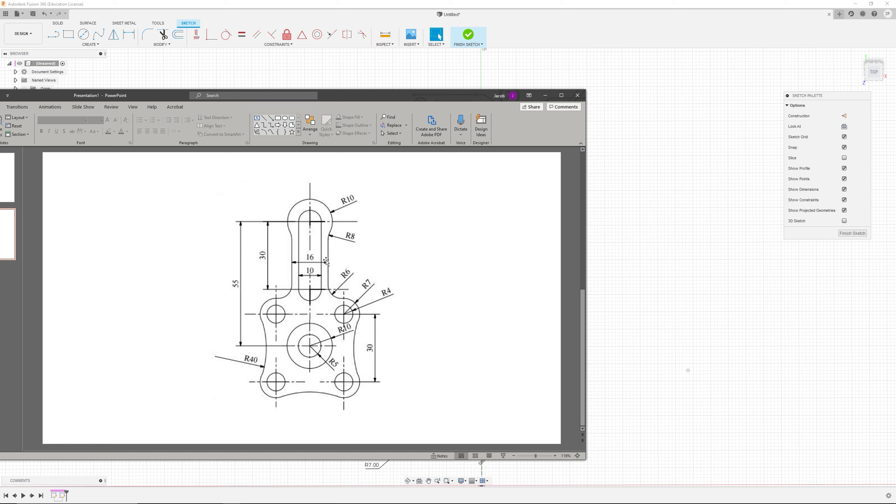
pyautogui.hotkey('alt', 'Tab')
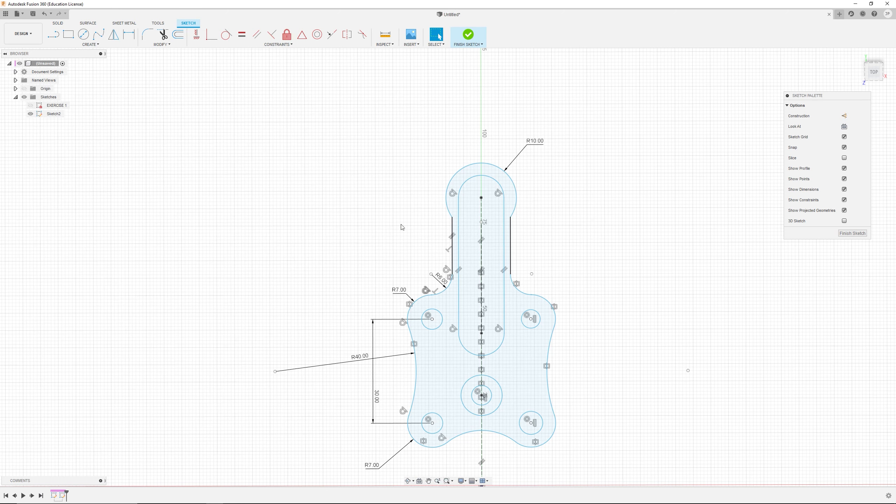
# Step: Dimension the width between the slot's two straight sides as 10 mm
pyautogui.click(129, 35)
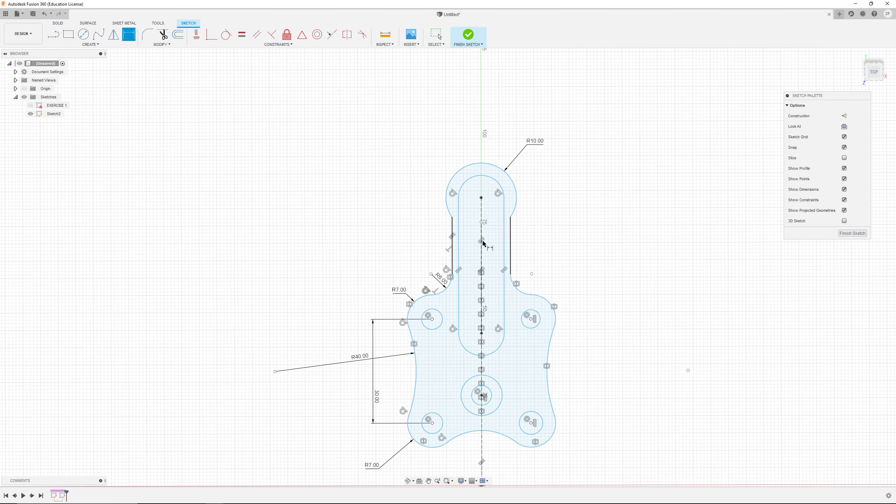
pyautogui.click(458, 234)
pyautogui.click(503, 238)
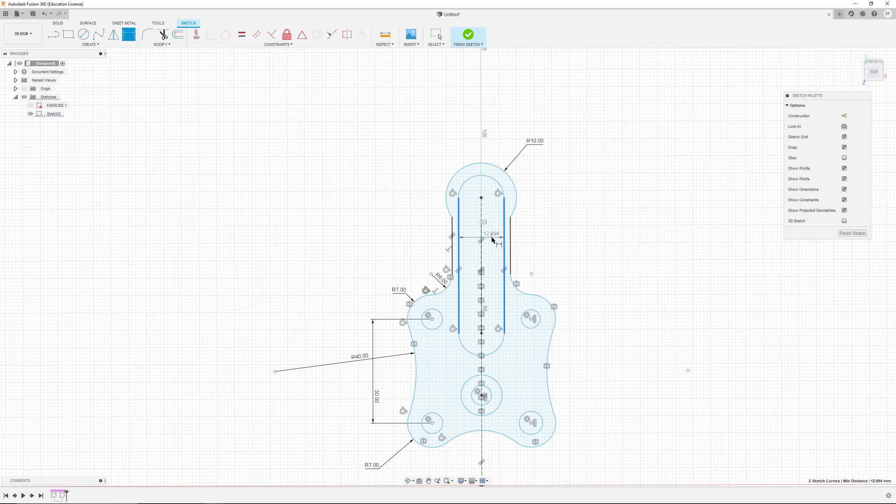
pyautogui.click(493, 241)
pyautogui.write('10')
pyautogui.press('Return')
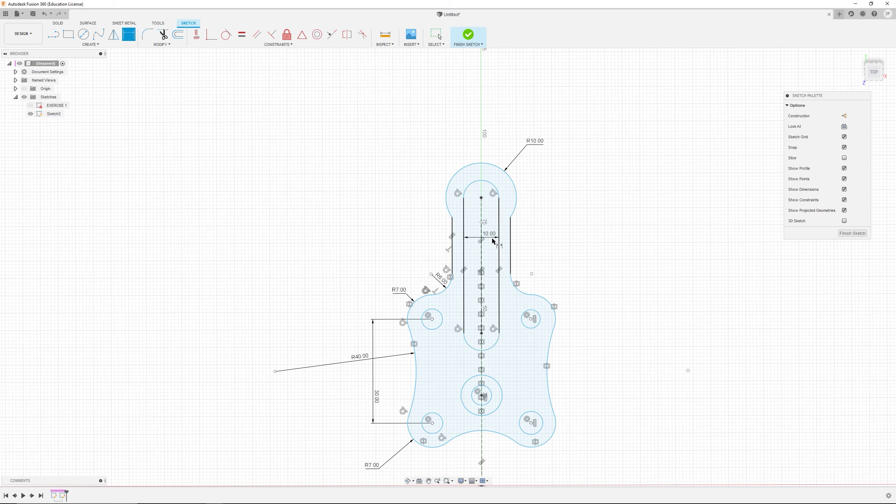
# Step: Dimension the width between the neck's outer vertical edges as 16 mm and move the labels aside
pyautogui.click(453, 235)
pyautogui.click(510, 235)
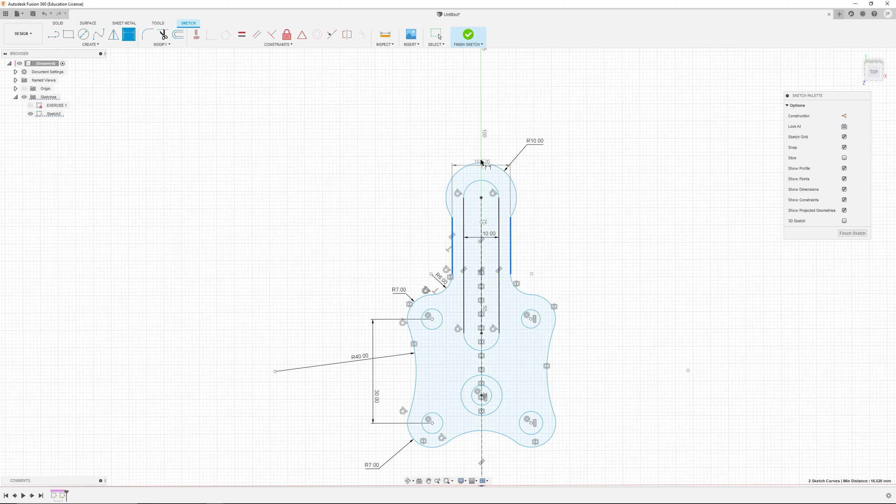
pyautogui.click(479, 156)
pyautogui.write('16')
pyautogui.press('Return')
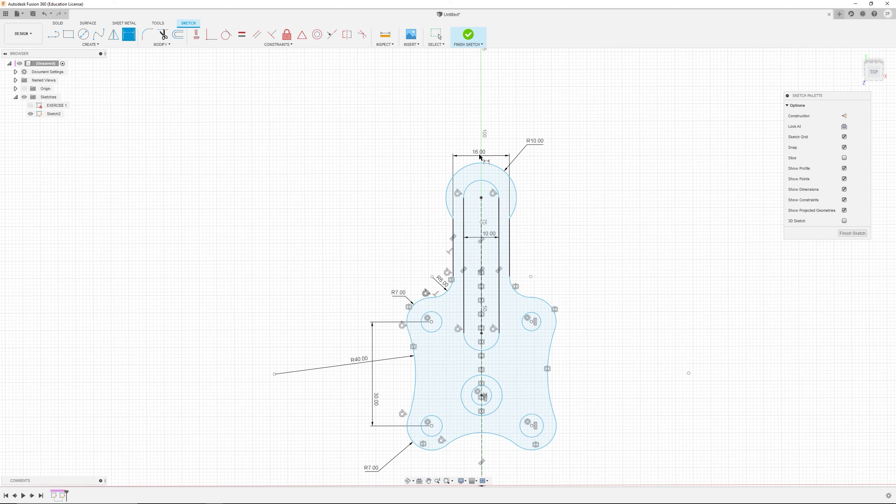
pyautogui.moveTo(488, 234); pyautogui.dragTo(519, 248)
pyautogui.press('Escape')
pyautogui.moveTo(498, 156); pyautogui.dragTo(522, 236)
# Step: Dimension the vertical distance from the top arc's centre to the slot's lower end centre
pyautogui.press('d')
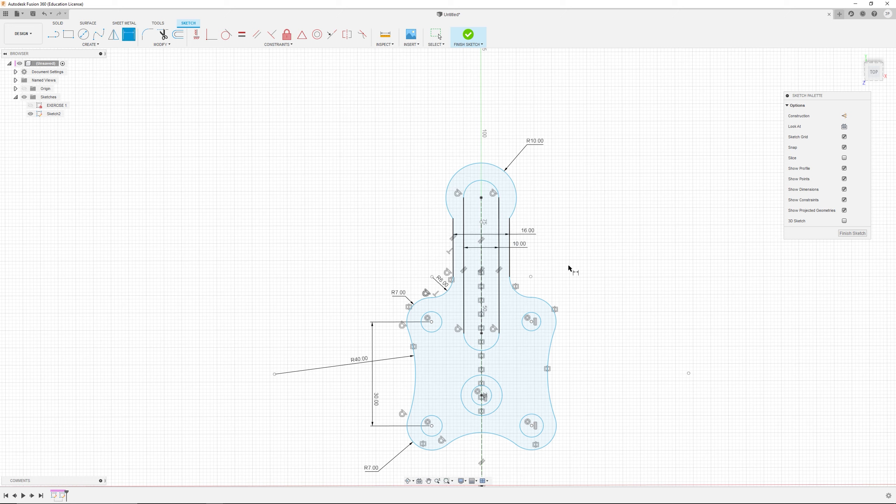
pyautogui.scroll(3, 517, 235)
pyautogui.hotkey('alt', 'Tab')
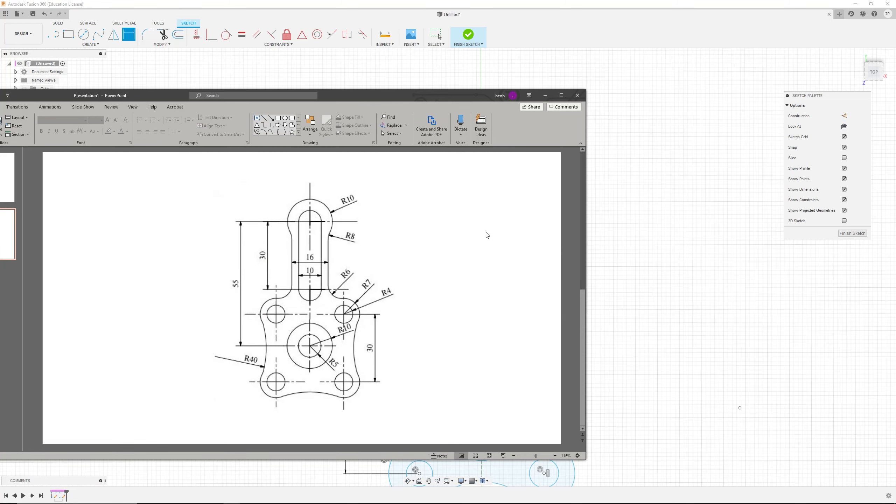
pyautogui.hotkey('alt', 'Tab')
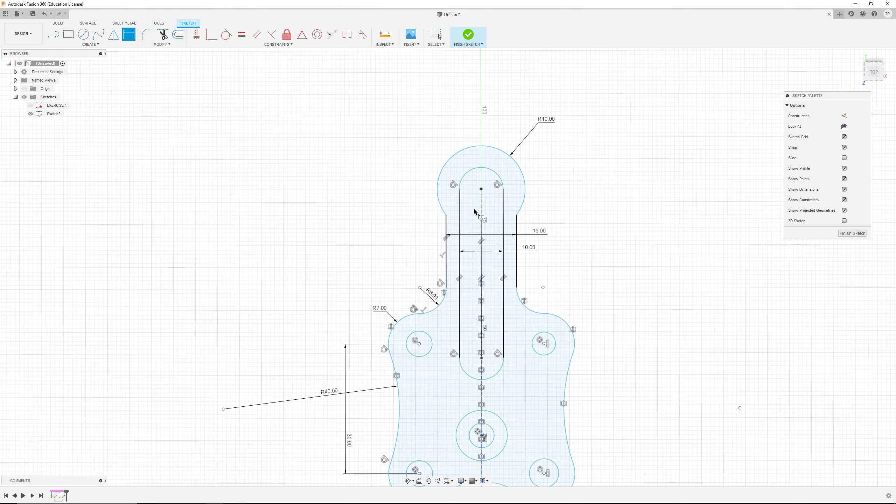
pyautogui.click(481, 189)
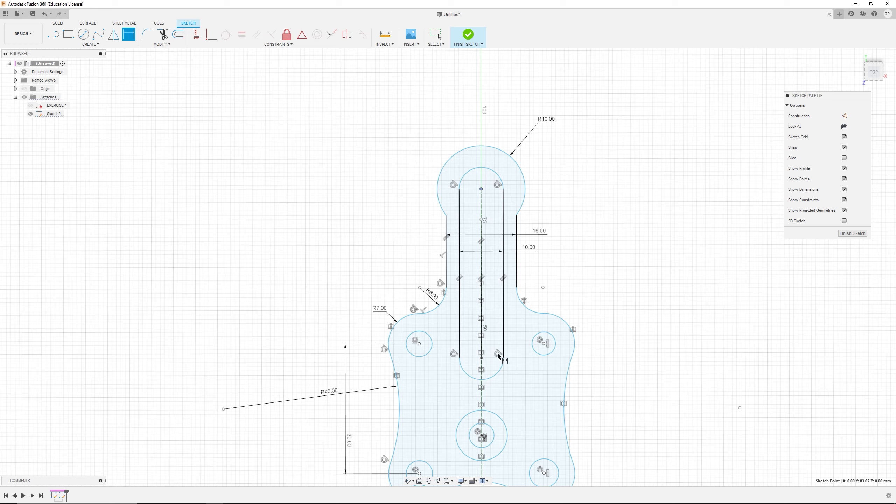
pyautogui.click(482, 359)
pyautogui.click(384, 295)
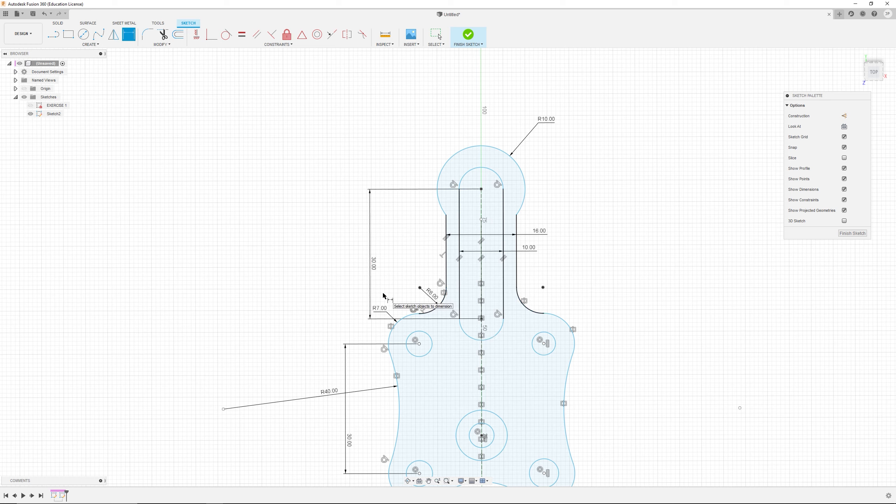
# Step: Dimension the vertical distance from the top arc's centre to the central circles' centre as 55 mm
pyautogui.hotkey('alt', 'Tab')
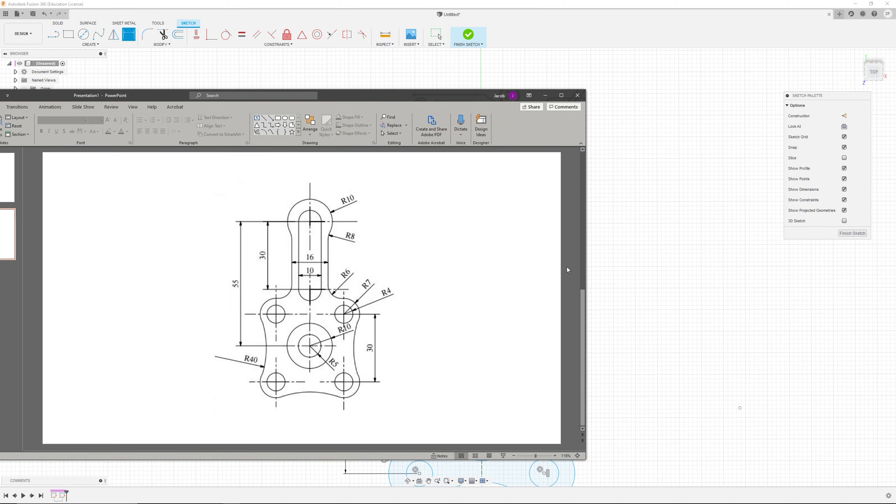
pyautogui.hotkey('alt', 'Tab')
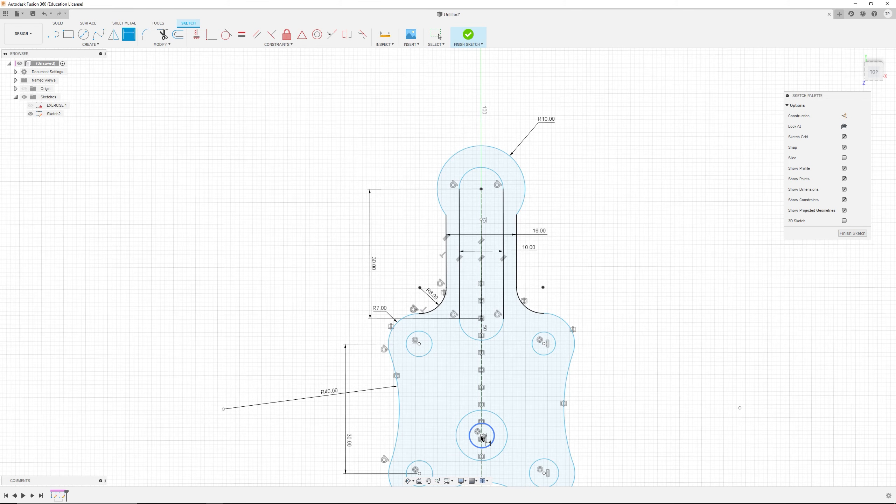
pyautogui.click(481, 189)
pyautogui.click(306, 324)
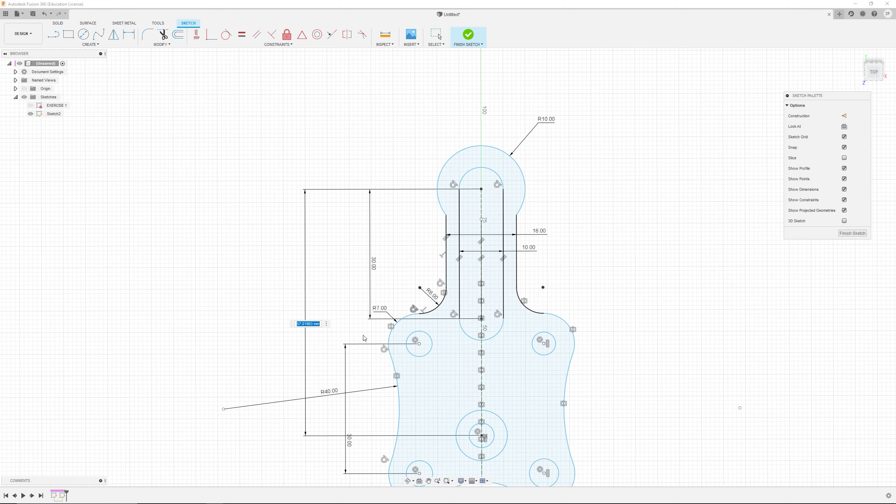
pyautogui.hotkey('alt', 'Tab')
pyautogui.hotkey('alt', 'Tab')
pyautogui.write('55')
pyautogui.press('Return')
# Step: Set the outer central circle's diameter to 20 mm
pyautogui.scroll(-4, 455, 348)
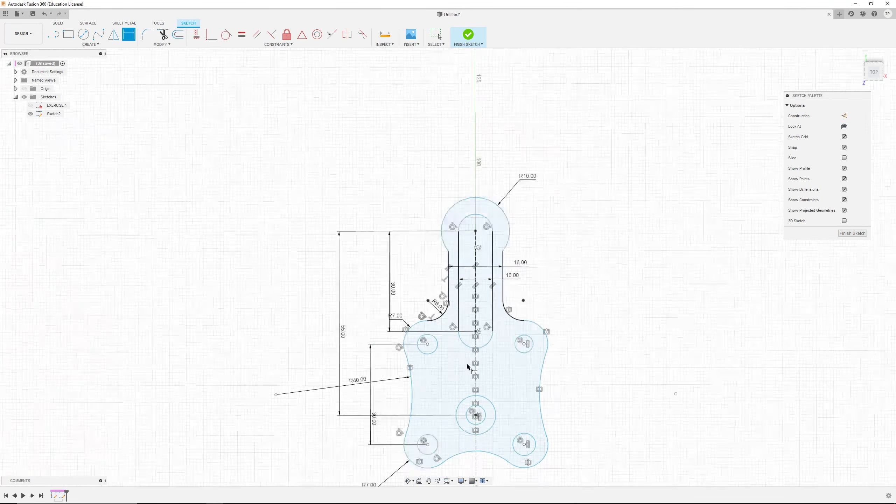
pyautogui.scroll(3, 495, 435)
pyautogui.hotkey('alt', 'Tab')
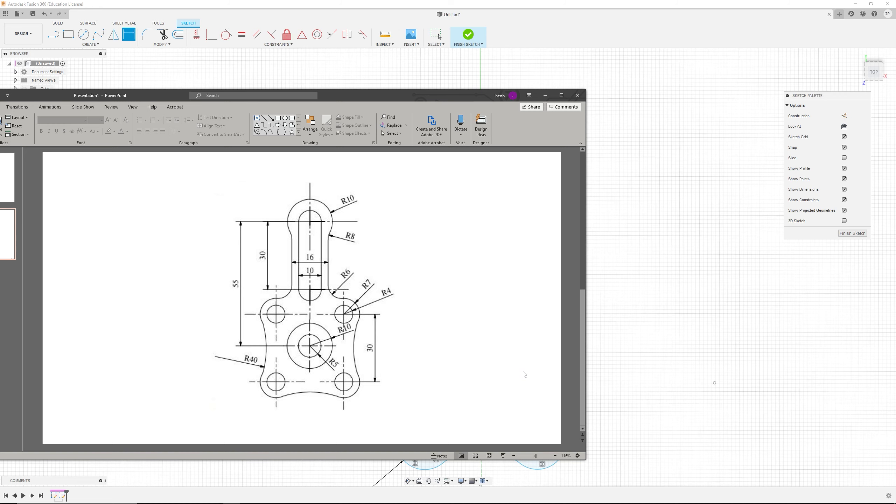
pyautogui.hotkey('alt', 'Tab')
pyautogui.click(505, 395)
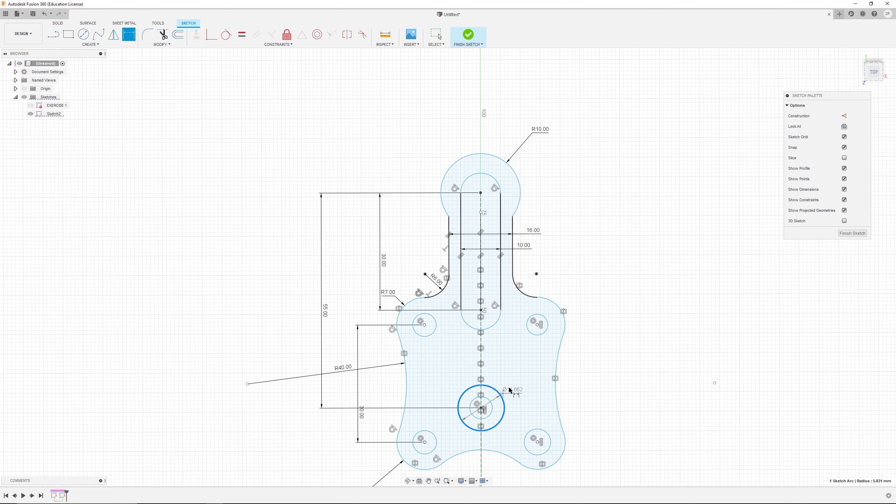
pyautogui.click(530, 374)
pyautogui.press('BackSpace')
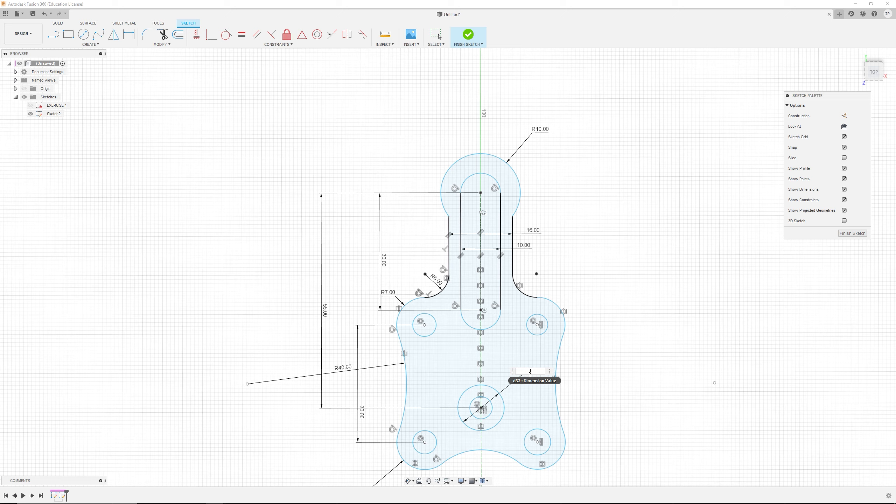
pyautogui.write('20')
pyautogui.press('Return')
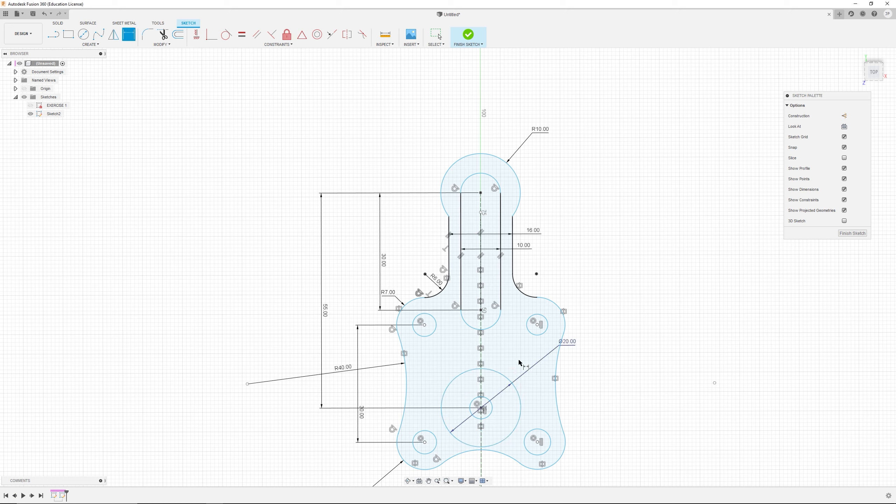
# Step: Set the inner central circle's diameter to 10 mm
pyautogui.click(492, 408)
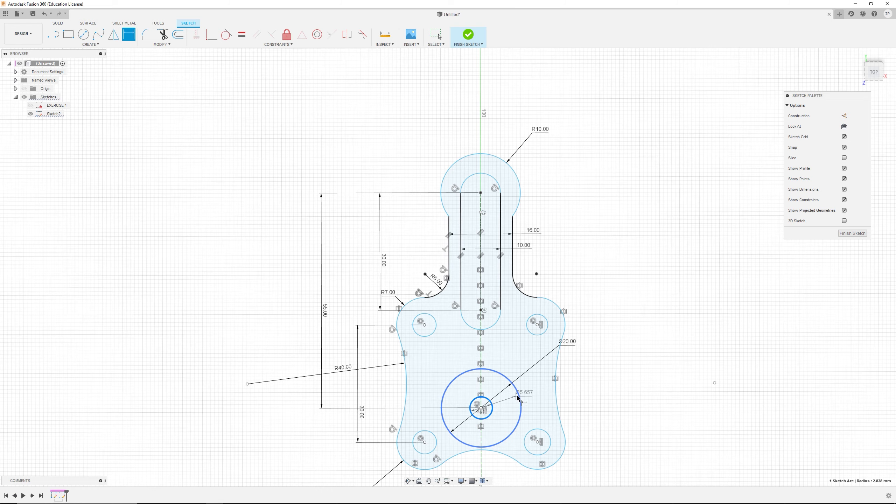
pyautogui.click(526, 392)
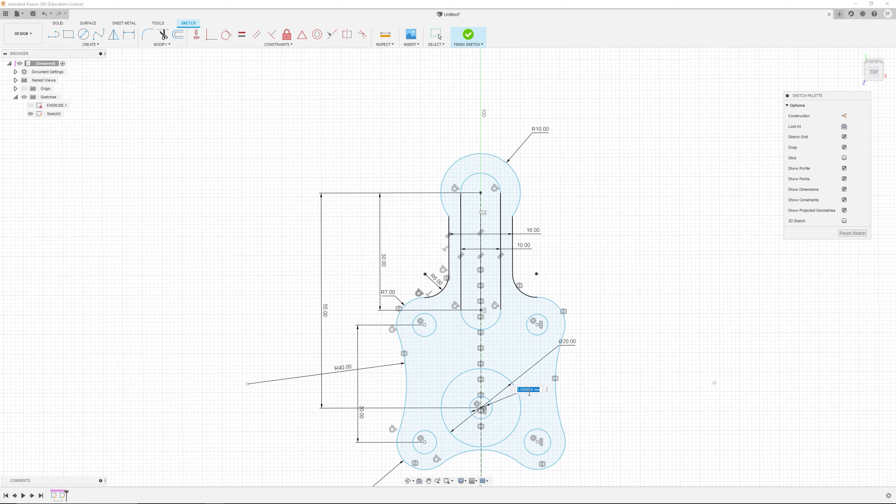
pyautogui.write('10')
pyautogui.press('Return')
# Step: Move the two diameter labels beside the central circles and toggle the 10 mm diameter dimension to driven
pyautogui.scroll(2, 512, 414)
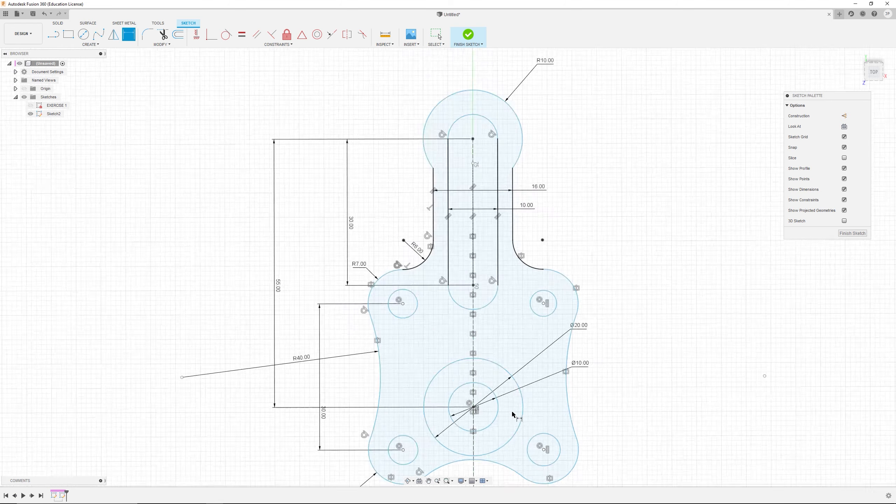
pyautogui.scroll(2, 512, 414)
pyautogui.scroll(1, 506, 366)
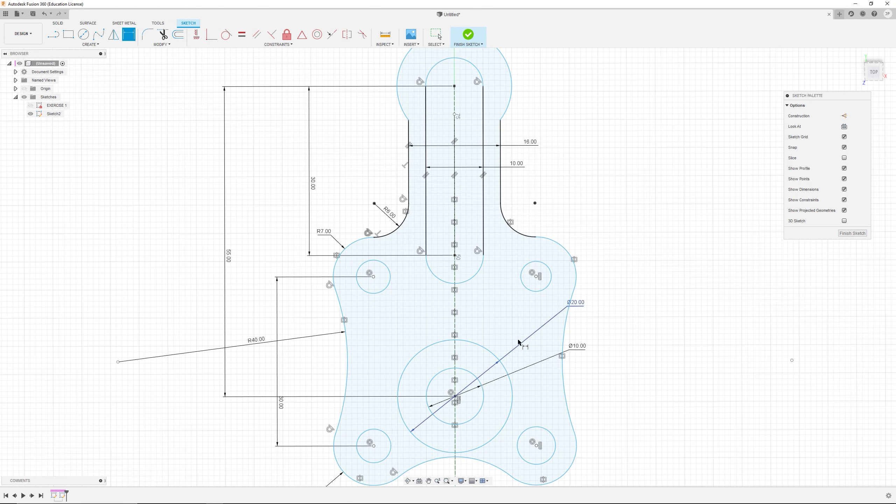
pyautogui.moveTo(578, 305); pyautogui.dragTo(540, 321)
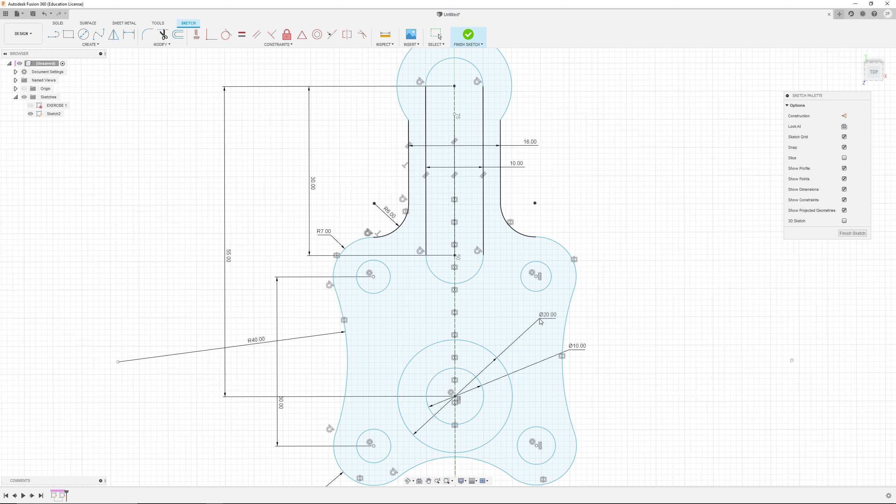
pyautogui.moveTo(578, 348); pyautogui.dragTo(536, 355)
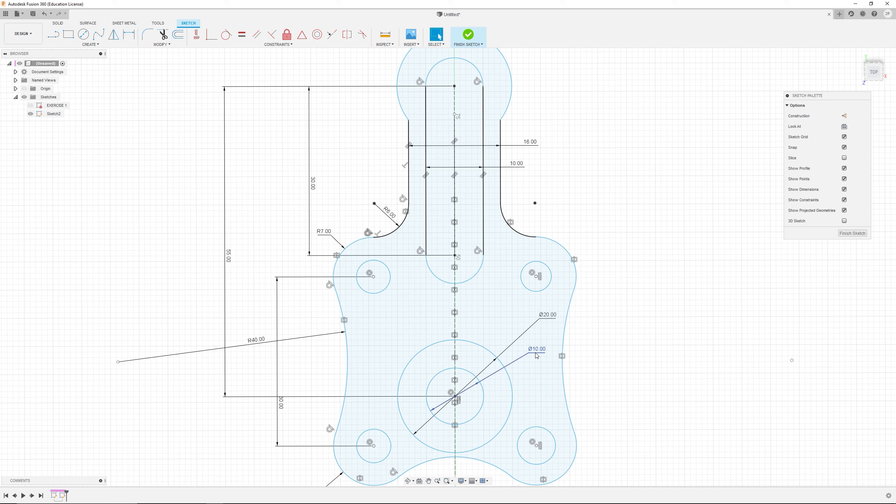
pyautogui.rightClick(536, 353)
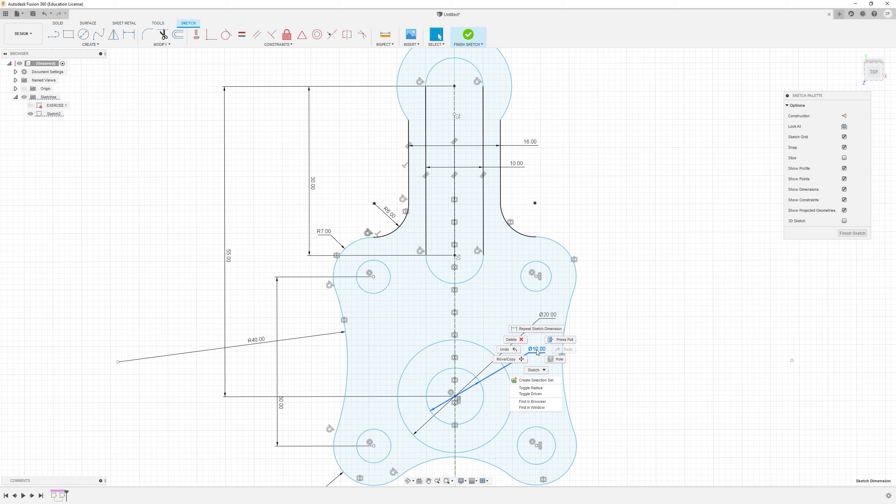
pyautogui.click(542, 393)
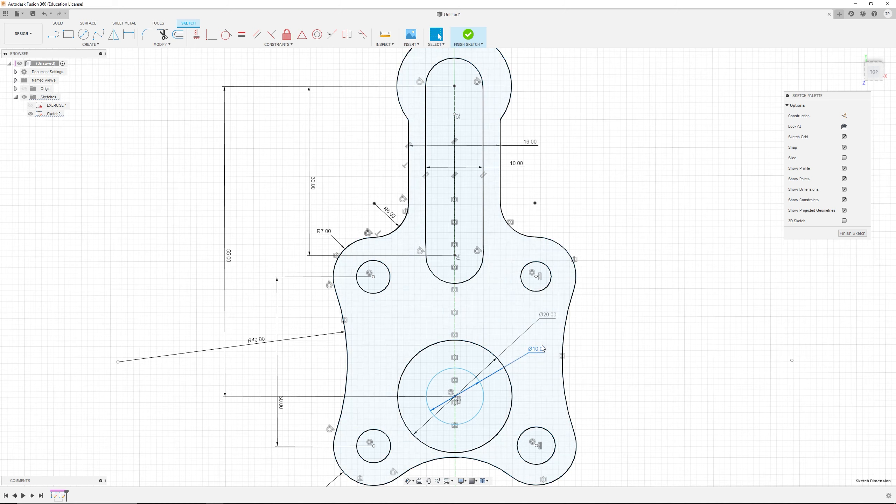
# Step: Switch the central circles' diameter dimensions to display as radius dimensions
pyautogui.rightClick(547, 317)
pyautogui.click(542, 353)
pyautogui.scroll(-5, 459, 393)
pyautogui.moveTo(465, 426); pyautogui.dragTo(473, 387, button='middle')
pyautogui.scroll(4, 473, 389)
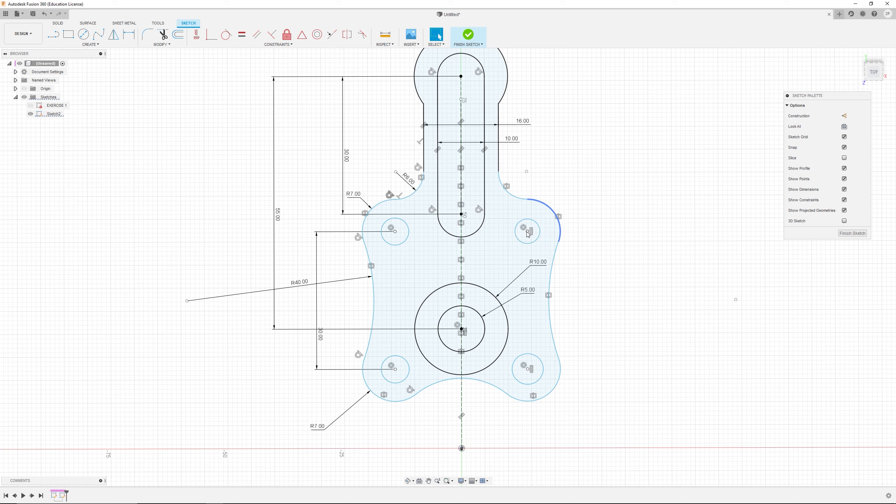
# Step: Drag the right-hand holes to test their freedom and compare the sketch with the reference drawing
pyautogui.moveTo(528, 231)
pyautogui.mouseDown()
pyautogui.moveTo(514, 243)
pyautogui.moveTo(528, 254)
pyautogui.moveTo(520, 254)
pyautogui.moveTo(552, 258)
pyautogui.moveTo(504, 258)
pyautogui.moveTo(530, 253)
pyautogui.mouseUp()
pyautogui.click(530, 232)
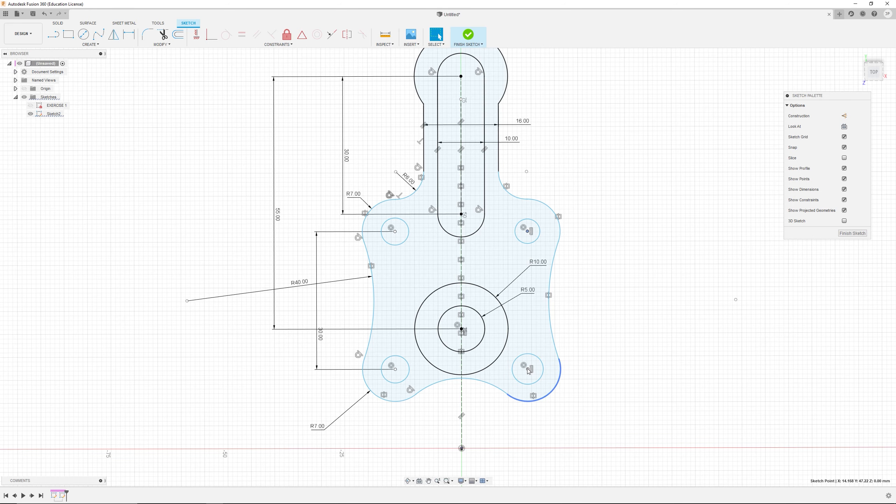
pyautogui.moveTo(528, 370); pyautogui.dragTo(531, 390)
pyautogui.press('Escape')
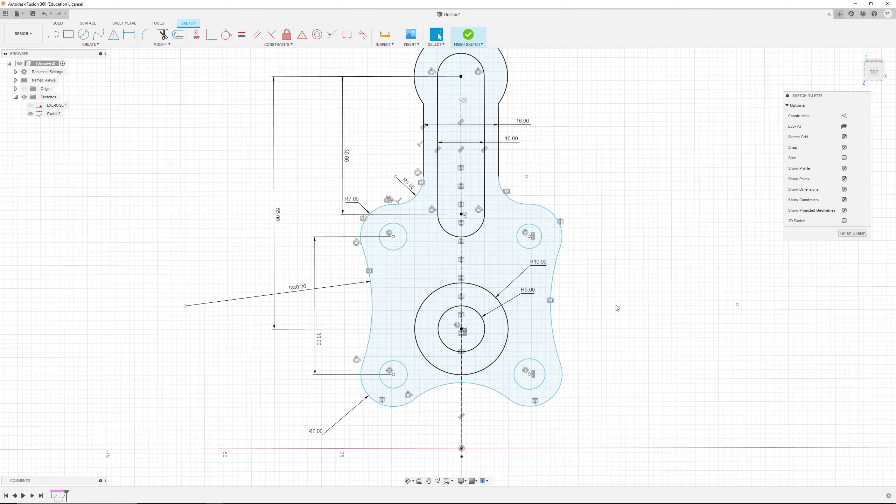
pyautogui.hotkey('alt', 'Tab')
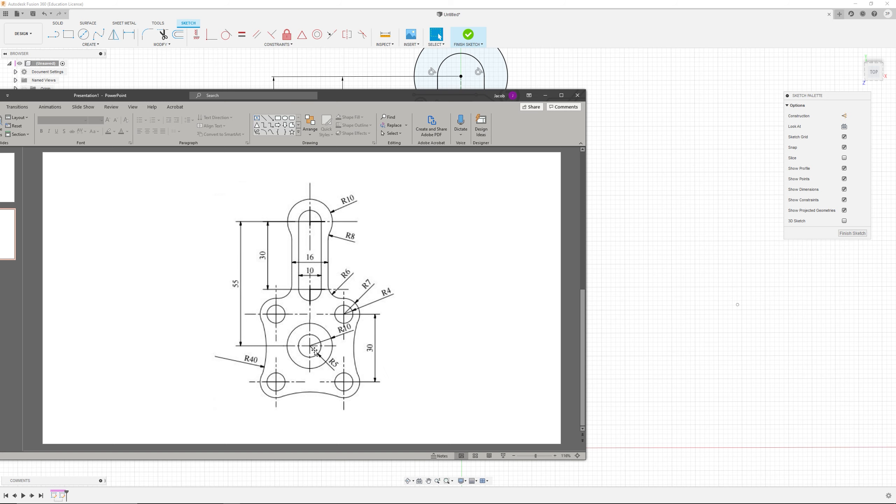
pyautogui.hotkey('alt', 'Tab')
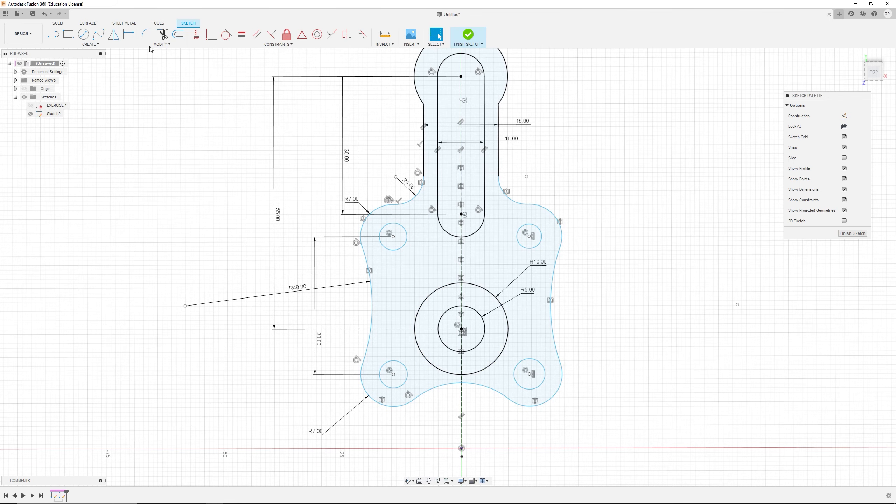
# Step: Draw a horizontal construction line about 10 mm long from the central circles' centre
pyautogui.click(54, 33)
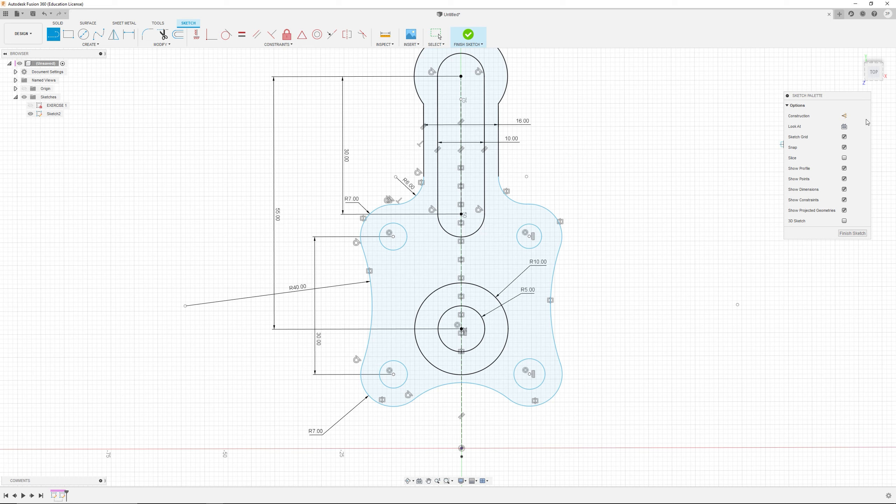
pyautogui.click(844, 115)
pyautogui.click(437, 330)
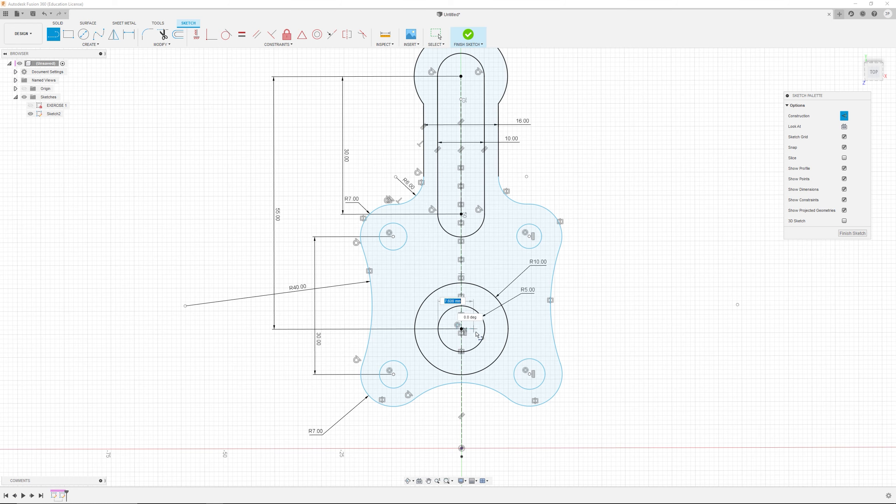
pyautogui.click(485, 331)
pyautogui.press('Escape')
# Step: Constrain the construction line to pass through the central circles' centre with a Coincident constraint
pyautogui.scroll(4, 472, 327)
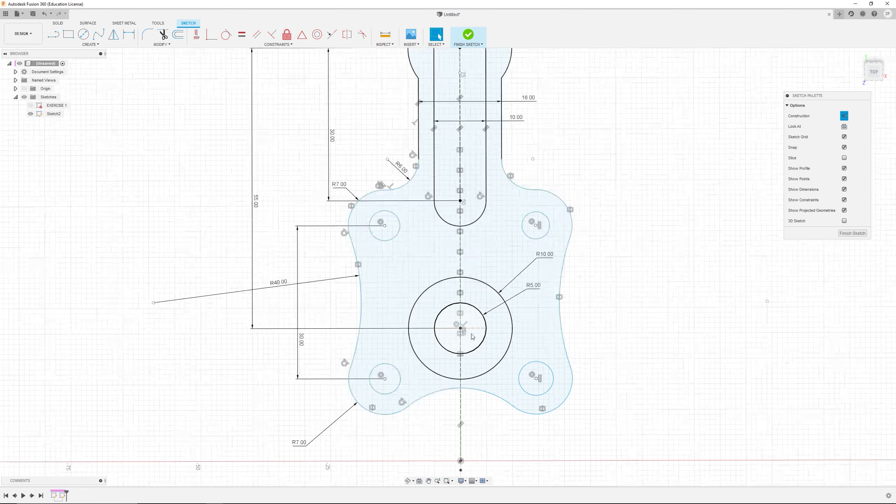
pyautogui.click(492, 330)
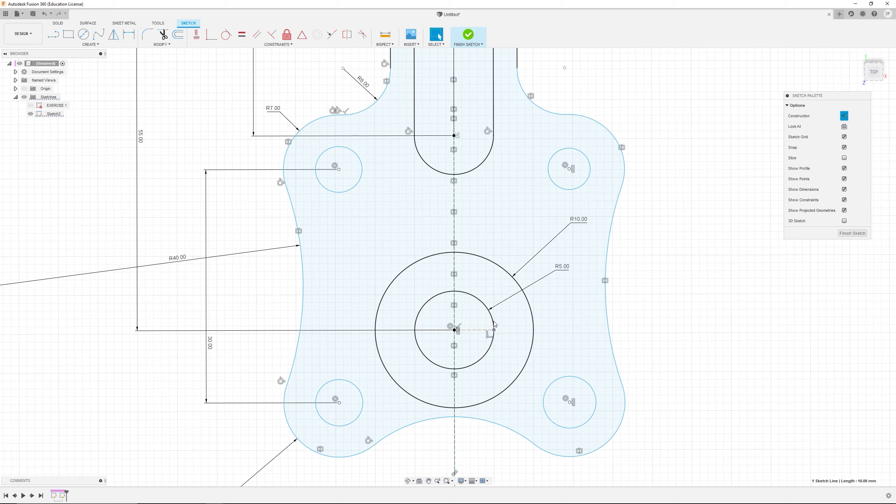
pyautogui.moveTo(493, 330); pyautogui.dragTo(493, 324)
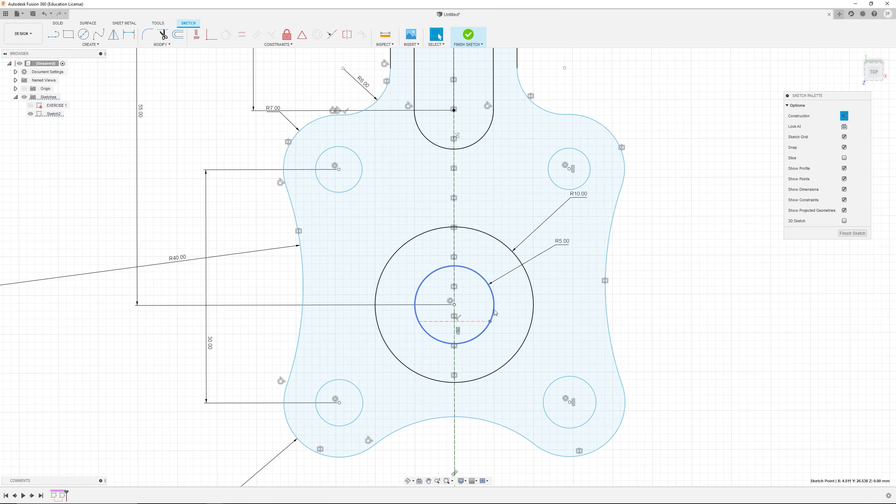
pyautogui.click(465, 321)
pyautogui.click(454, 304)
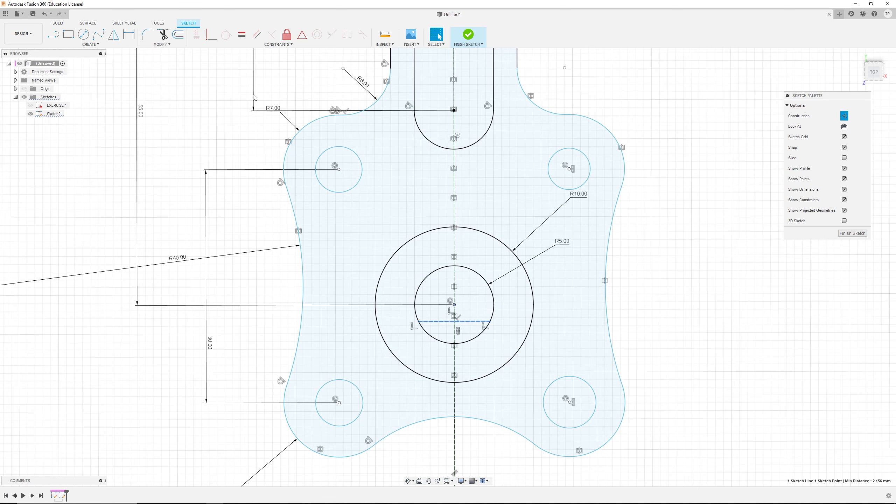
pyautogui.click(211, 35)
pyautogui.press('Escape')
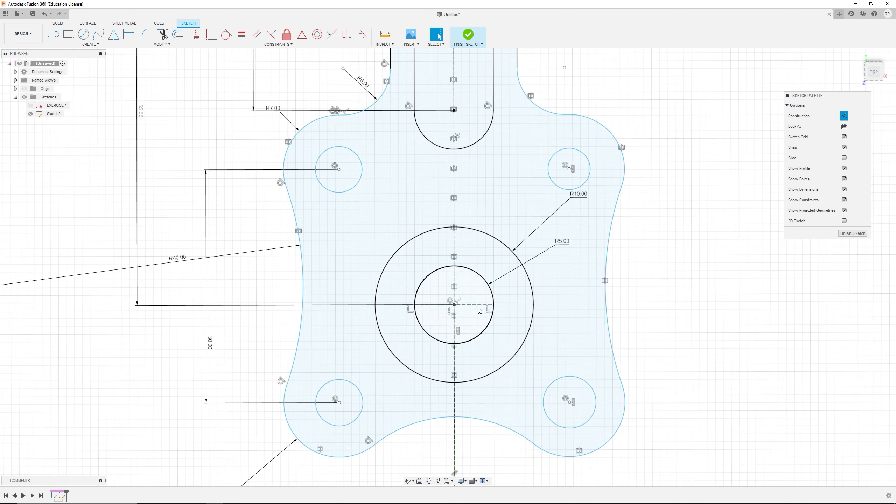
pyautogui.moveTo(488, 307)
pyautogui.mouseDown()
pyautogui.moveTo(485, 281)
pyautogui.moveTo(485, 292)
pyautogui.mouseUp()
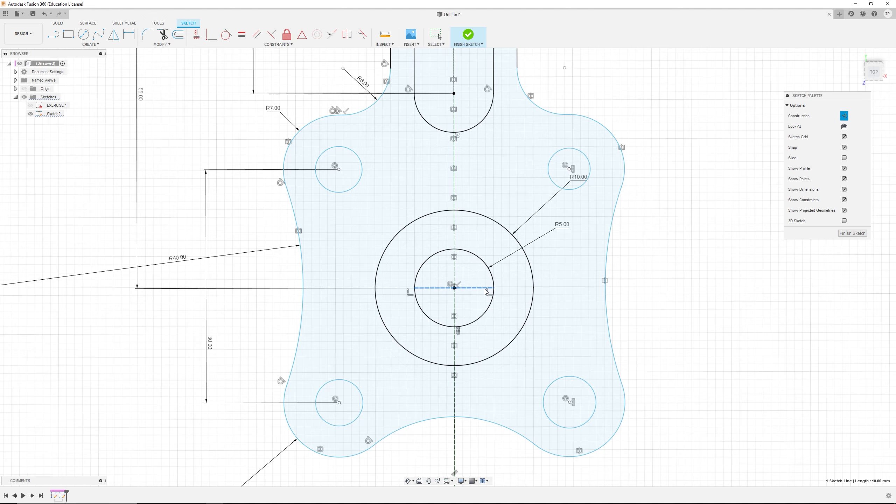
pyautogui.click(54, 35)
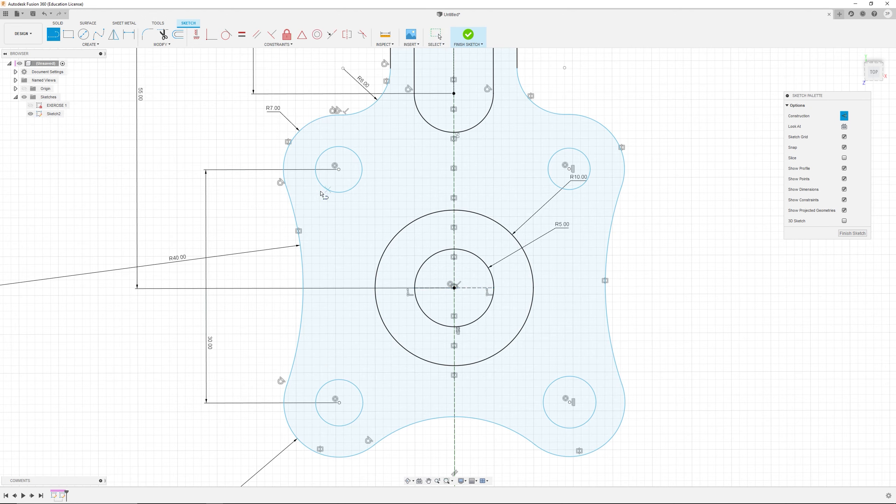
pyautogui.click(338, 169)
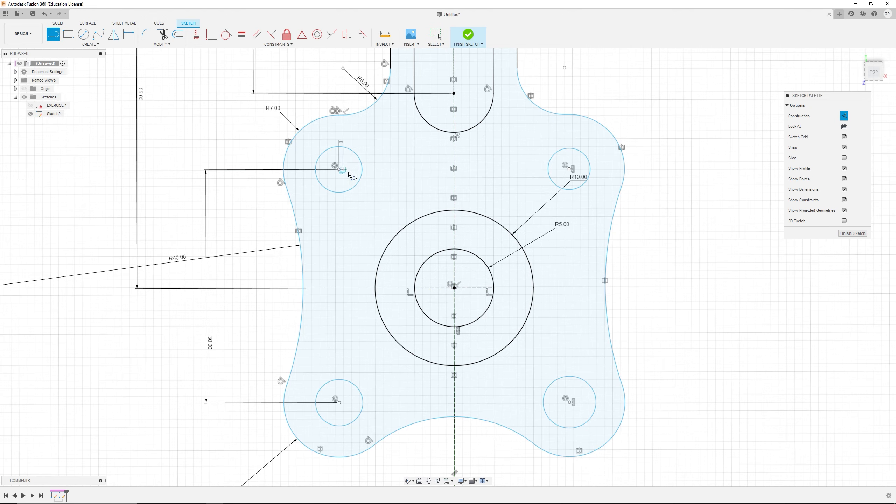
pyautogui.click(569, 169)
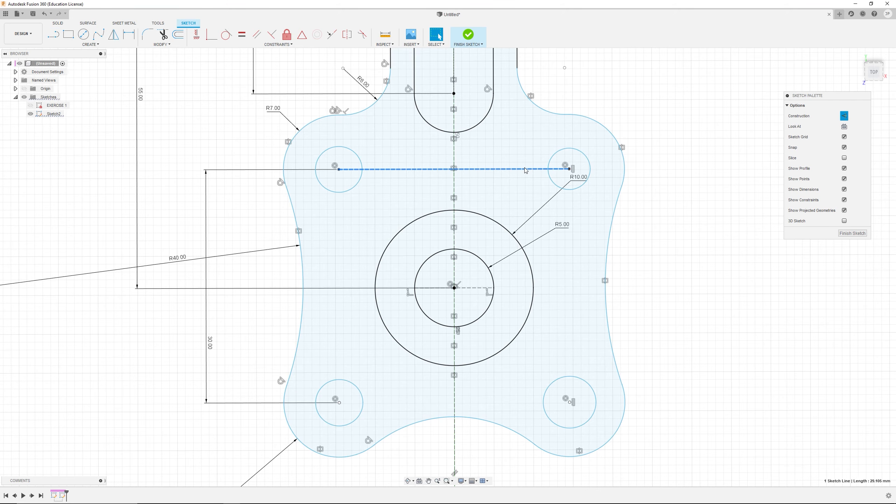
# Step: Try to apply a Collinear constraint to the two right-hand holes and the horizontal construction line
pyautogui.click(549, 173)
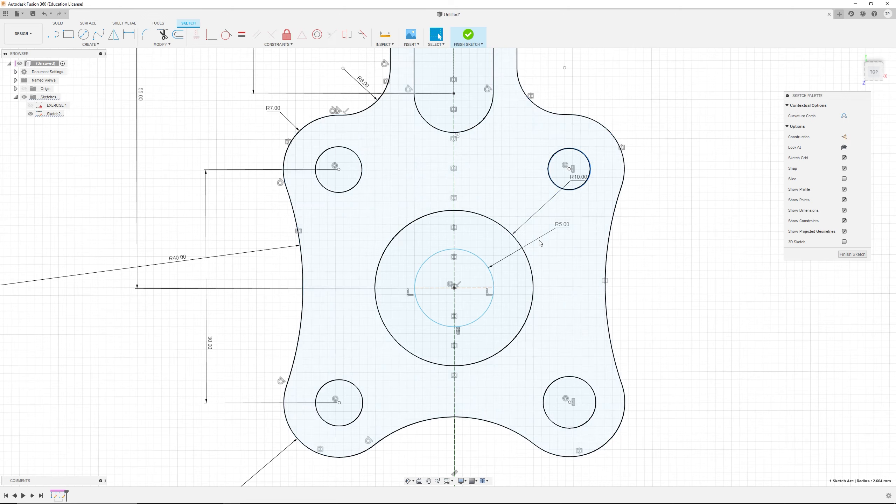
pyautogui.keyDown('shift'); pyautogui.click(479, 288); pyautogui.keyUp('shift')
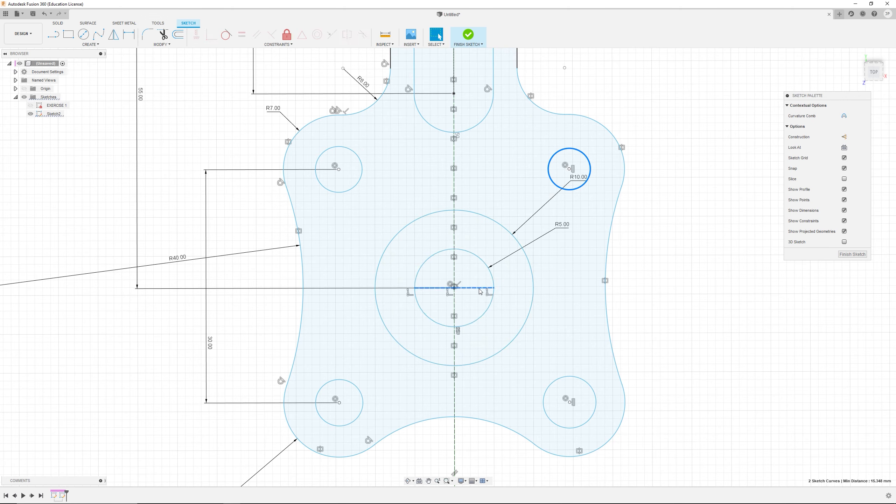
pyautogui.keyDown('shift'); pyautogui.click(571, 377); pyautogui.keyUp('shift')
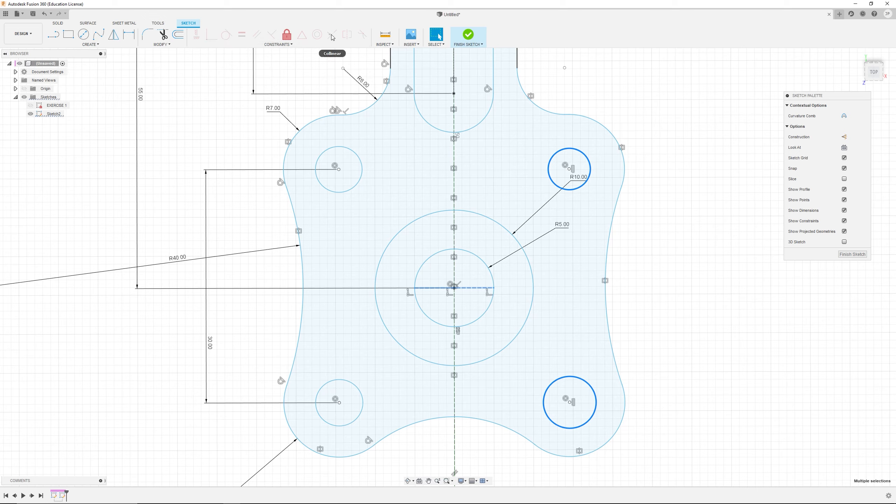
pyautogui.click(331, 35)
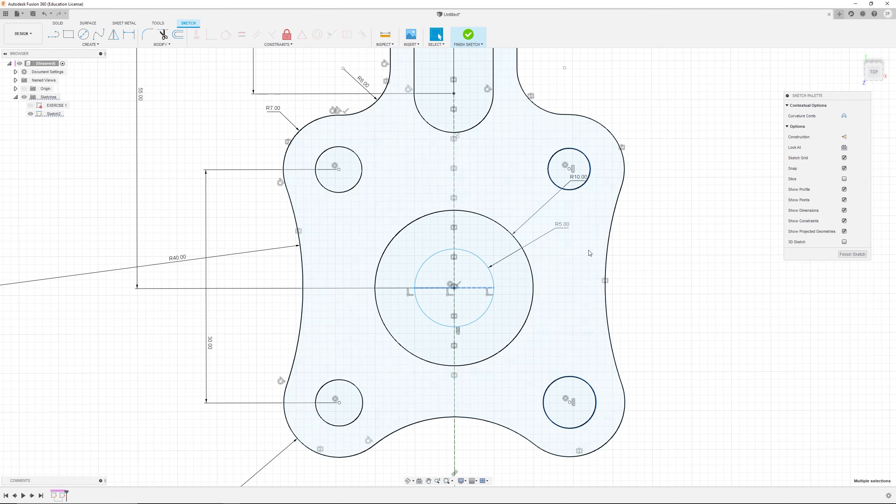
# Step: Make the two right-hand holes symmetric about the horizontal construction line
pyautogui.click(579, 190)
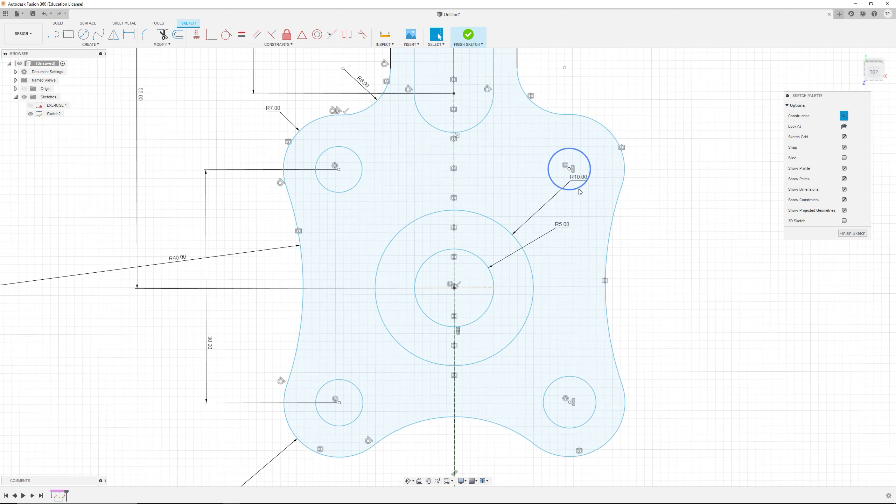
pyautogui.keyDown('shift'); pyautogui.click(576, 380); pyautogui.keyUp('shift')
pyautogui.keyDown('shift'); pyautogui.click(481, 288); pyautogui.keyUp('shift')
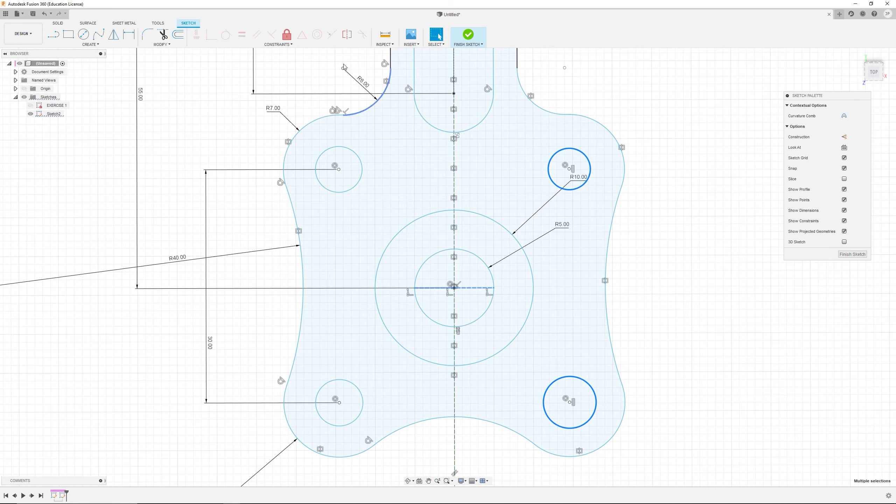
pyautogui.click(347, 34)
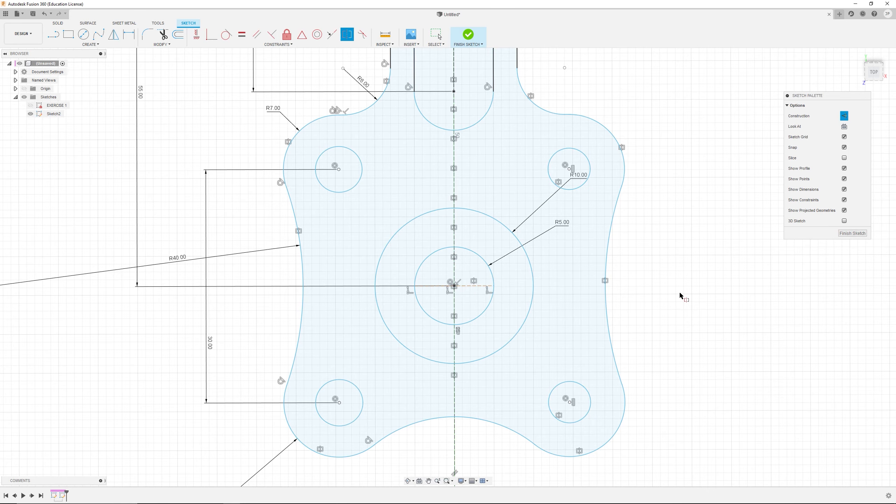
pyautogui.press('Escape')
# Step: Drag several sketch curves to test which remain unconstrained and compare against the reference drawing
pyautogui.scroll(-5, 486, 303)
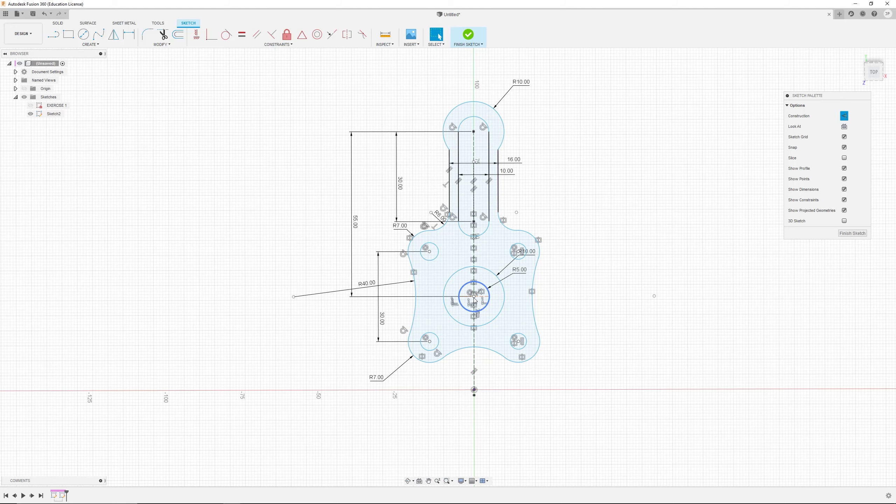
pyautogui.moveTo(475, 301)
pyautogui.mouseDown()
pyautogui.moveTo(474, 312)
pyautogui.moveTo(471, 265)
pyautogui.moveTo(473, 305)
pyautogui.mouseUp()
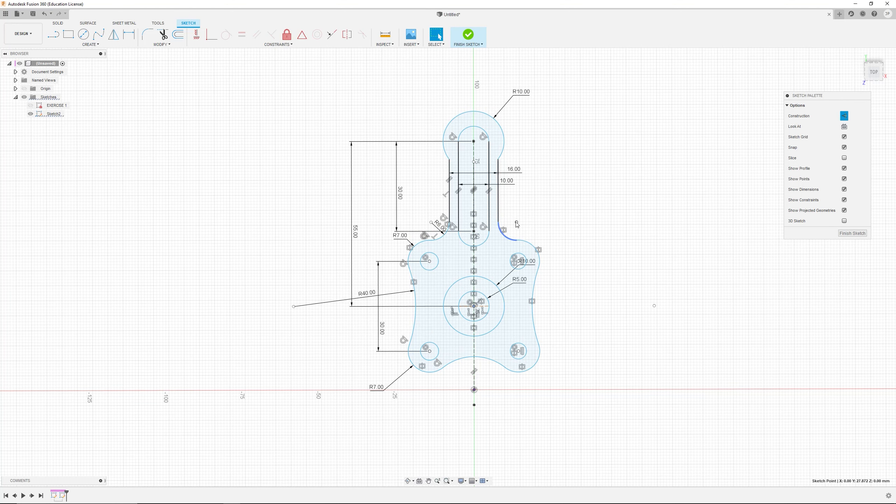
pyautogui.moveTo(516, 222); pyautogui.dragTo(528, 217)
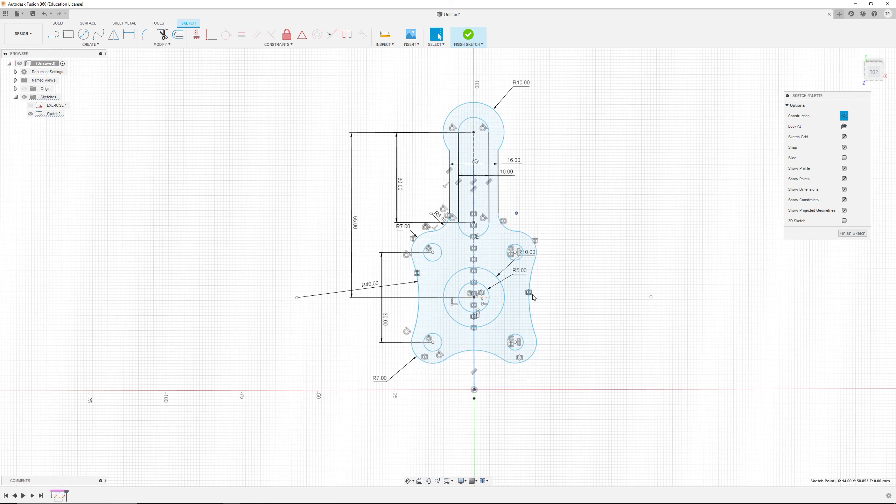
pyautogui.moveTo(529, 288)
pyautogui.mouseDown()
pyautogui.moveTo(553, 291)
pyautogui.moveTo(524, 284)
pyautogui.moveTo(531, 282)
pyautogui.mouseUp()
pyautogui.hotkey('alt', 'Tab')
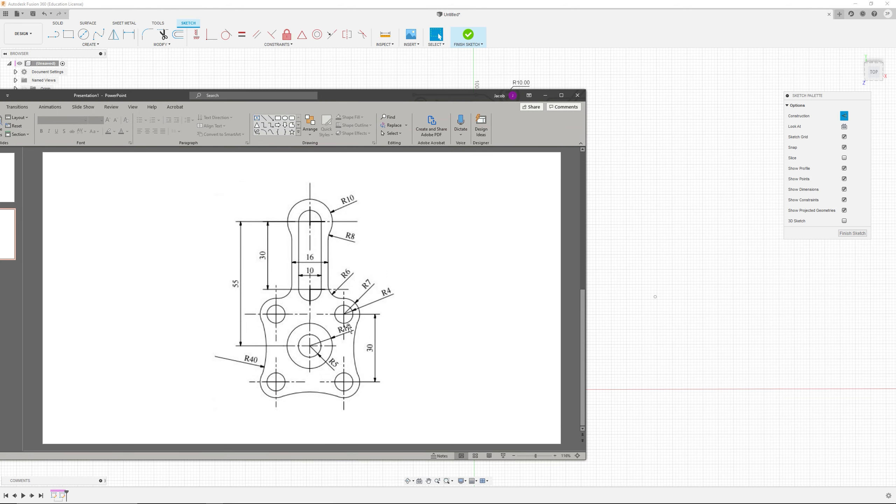
pyautogui.hotkey('alt', 'Tab')
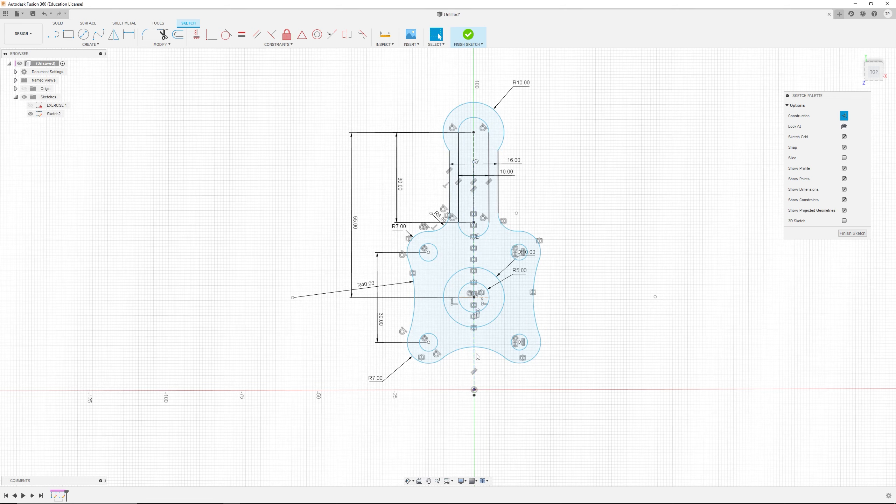
# Step: Make the bottom arc equal to the left R40 arc with an Equal constraint
pyautogui.click(463, 349)
pyautogui.keyDown('shift'); pyautogui.click(414, 317); pyautogui.keyUp('shift')
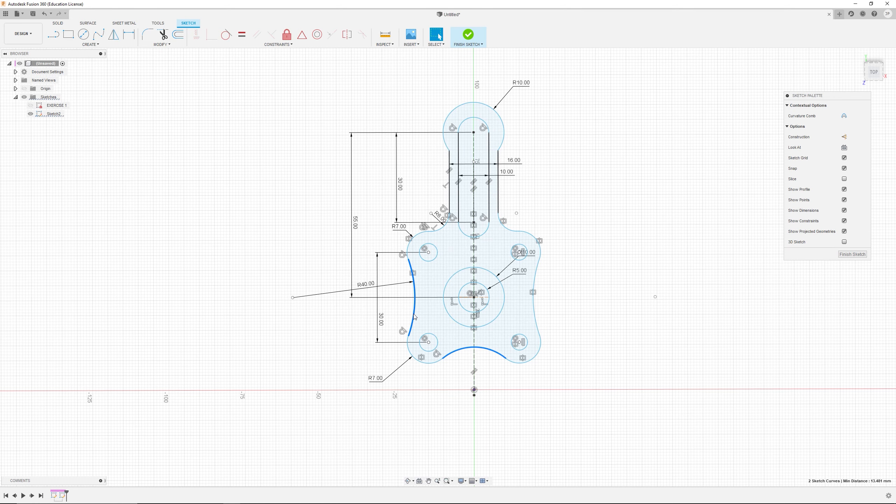
pyautogui.click(243, 34)
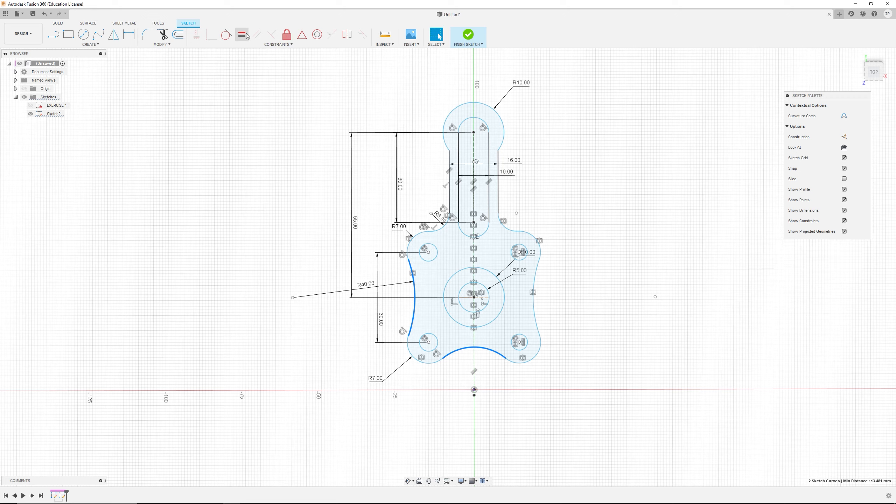
pyautogui.press('Escape')
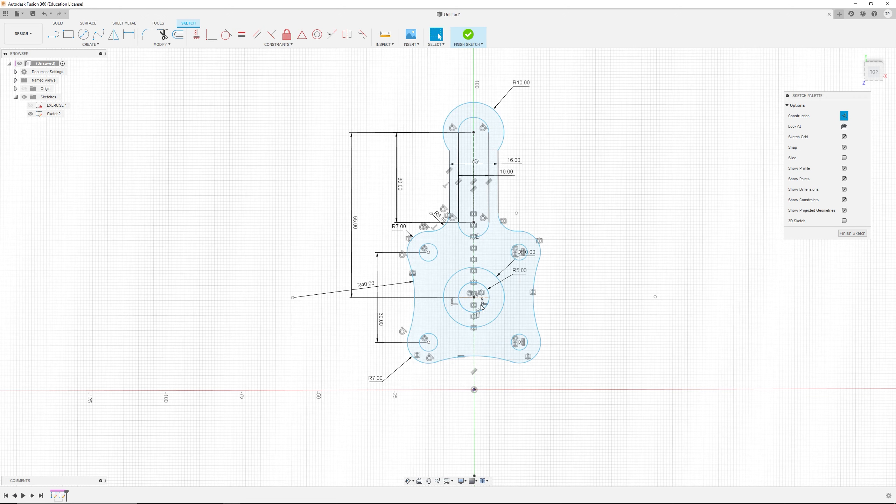
# Step: Drag the central point and top arc to check the sketch's remaining degrees of freedom
pyautogui.moveTo(474, 297)
pyautogui.mouseDown()
pyautogui.moveTo(511, 301)
pyautogui.moveTo(468, 139)
pyautogui.mouseUp()
pyautogui.click(480, 93)
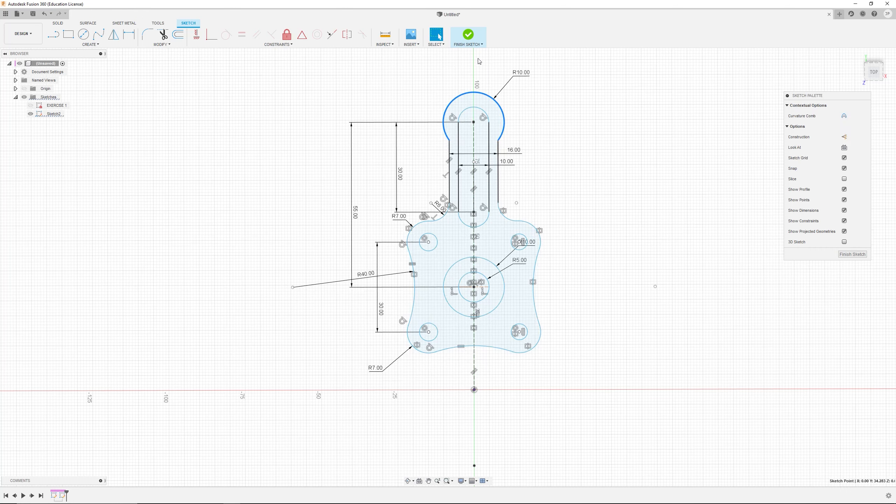
pyautogui.moveTo(480, 93); pyautogui.dragTo(479, 58)
pyautogui.click(607, 148)
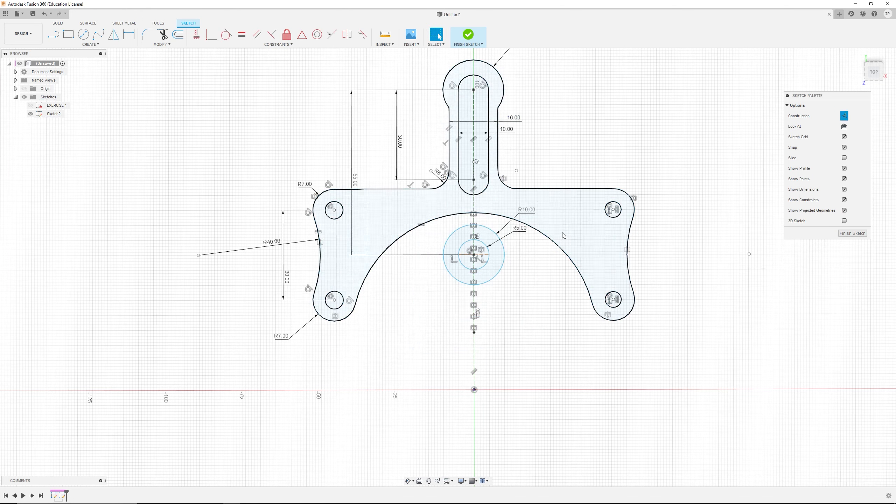
pyautogui.click(566, 255)
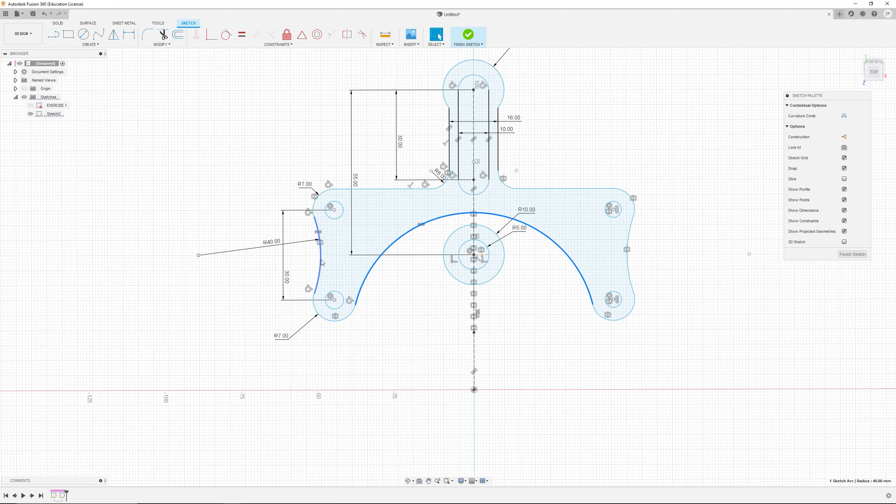
pyautogui.click(429, 320)
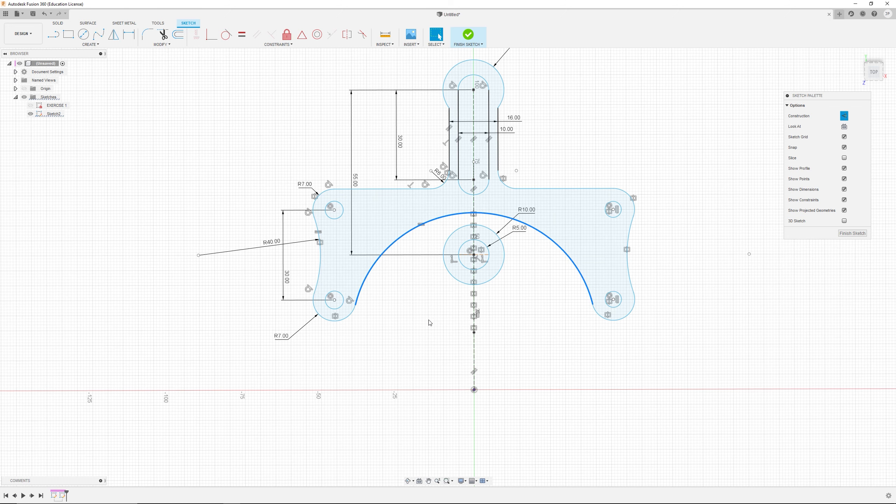
# Step: Try deleting the two short horizontal lines beside the slot and joining the freed left arc endpoints with a Coincident constraint
pyautogui.click(388, 189)
pyautogui.press('Delete')
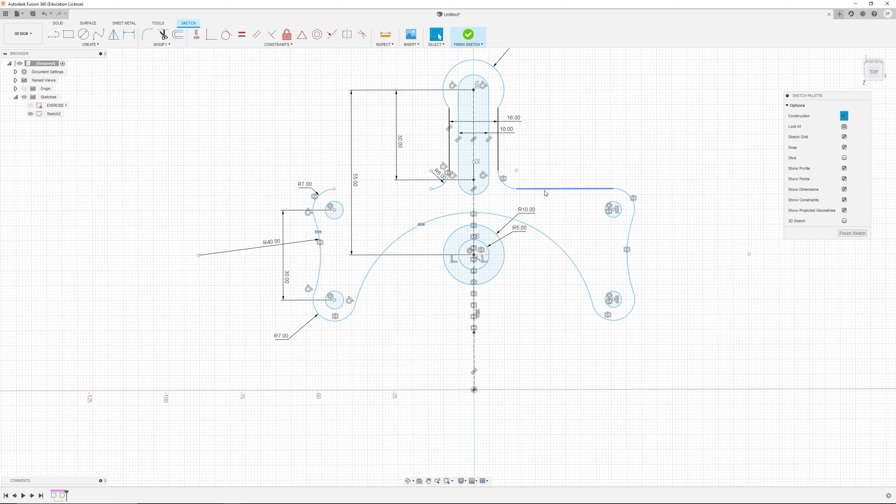
pyautogui.click(545, 190)
pyautogui.press('Delete')
pyautogui.click(431, 190)
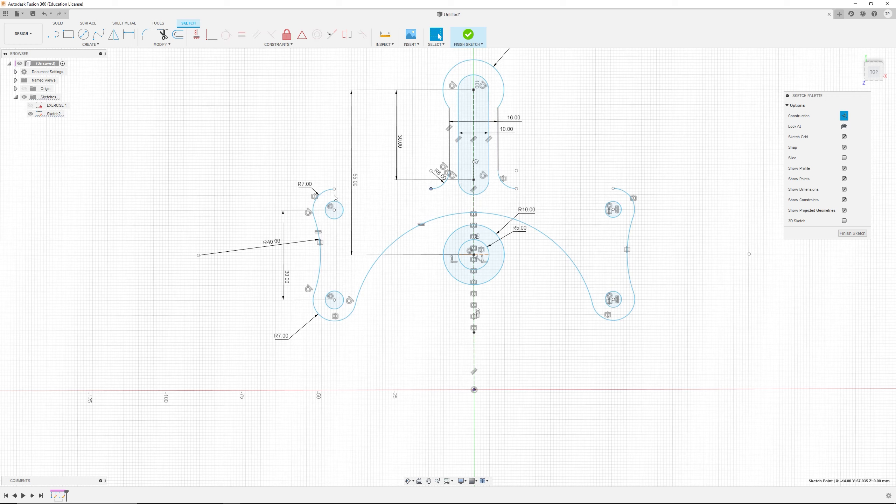
pyautogui.keyDown('shift'); pyautogui.click(334, 189); pyautogui.keyUp('shift')
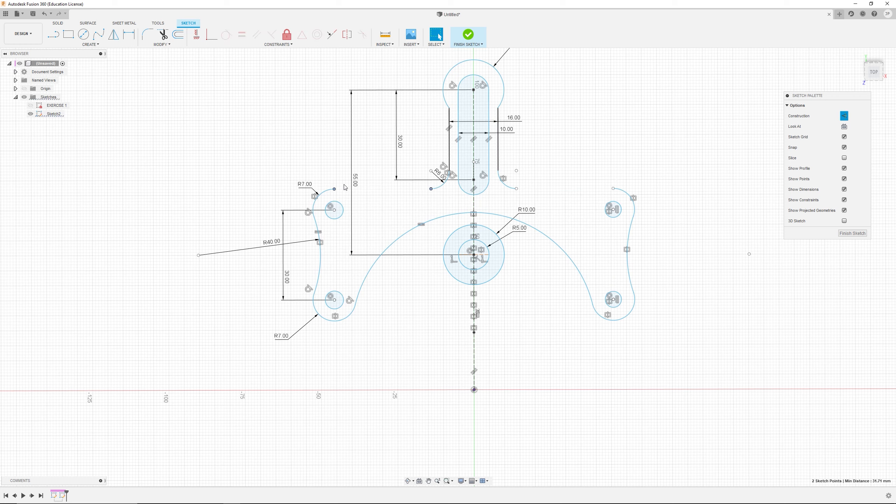
pyautogui.click(211, 34)
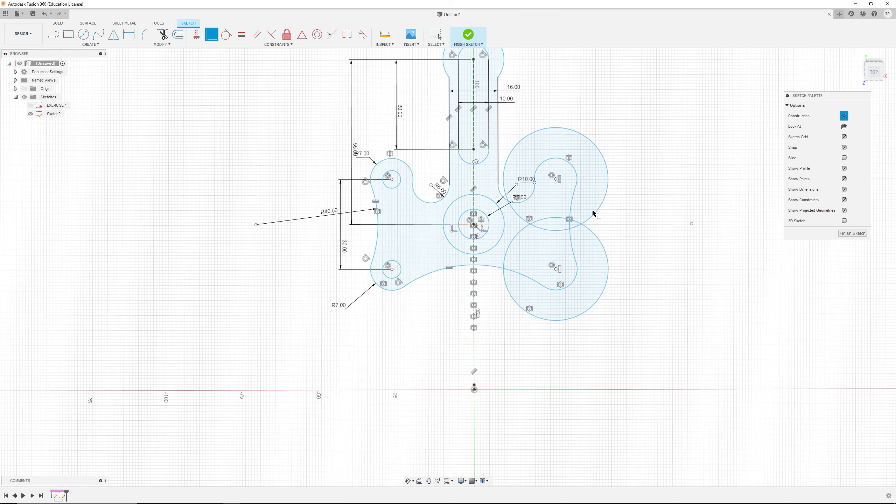
# Step: Undo the coincident constraint and the line deletions to restore the profile
pyautogui.scroll(2, 593, 213)
pyautogui.scroll(2, 582, 192)
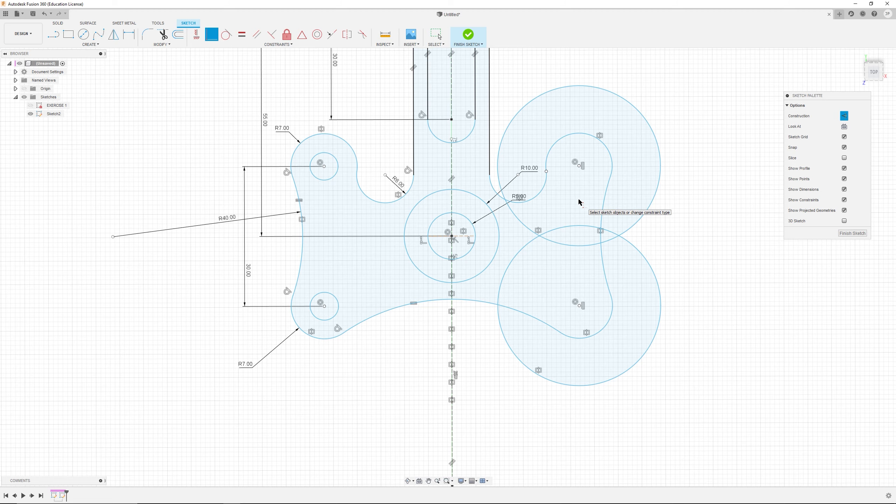
pyautogui.press('Escape')
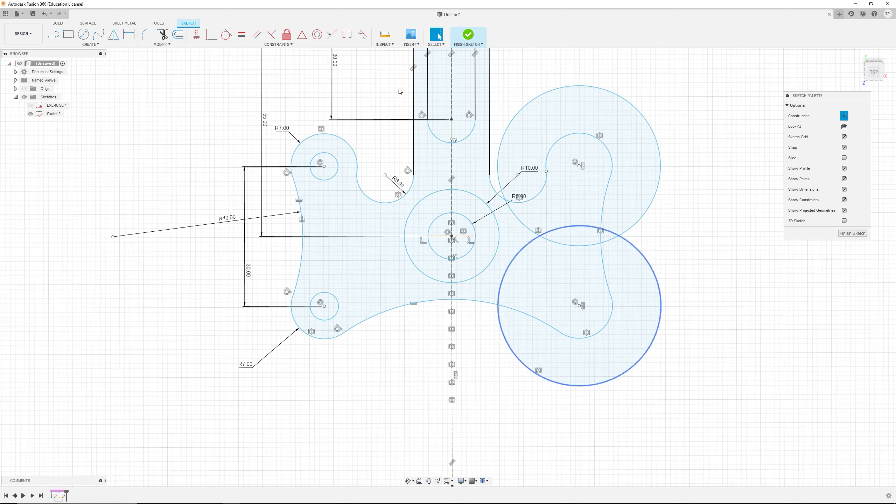
pyautogui.scroll(-5, 405, 116)
pyautogui.scroll(5, 377, 108)
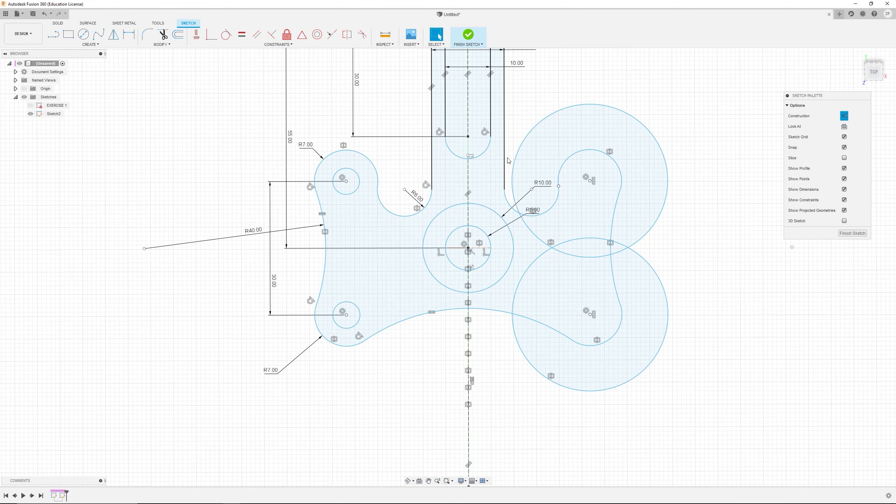
pyautogui.hotkey('ctrl', 'z')
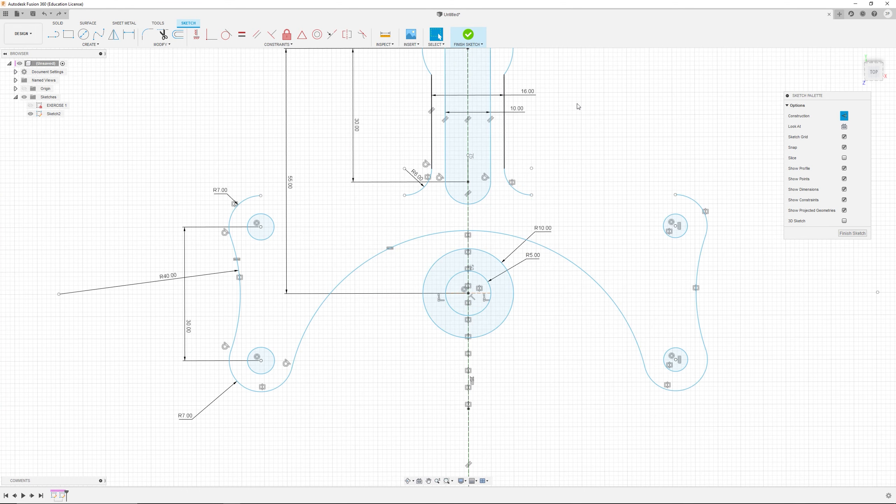
pyautogui.hotkey('ctrl', 'z')
pyautogui.hotkey('ctrl', 'z')
pyautogui.hotkey('ctrl', 'z')
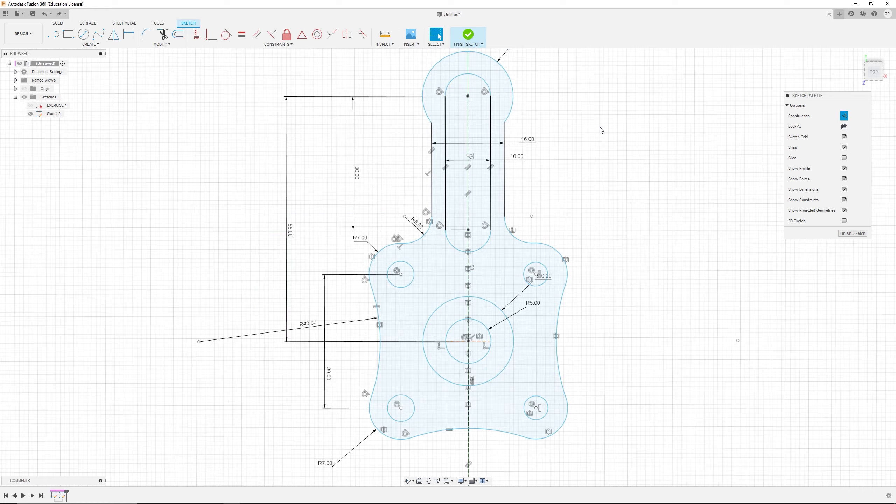
# Step: Delete the short horizontal segment between the left R7 arc and the R6 fillet
pyautogui.scroll(7, 476, 258)
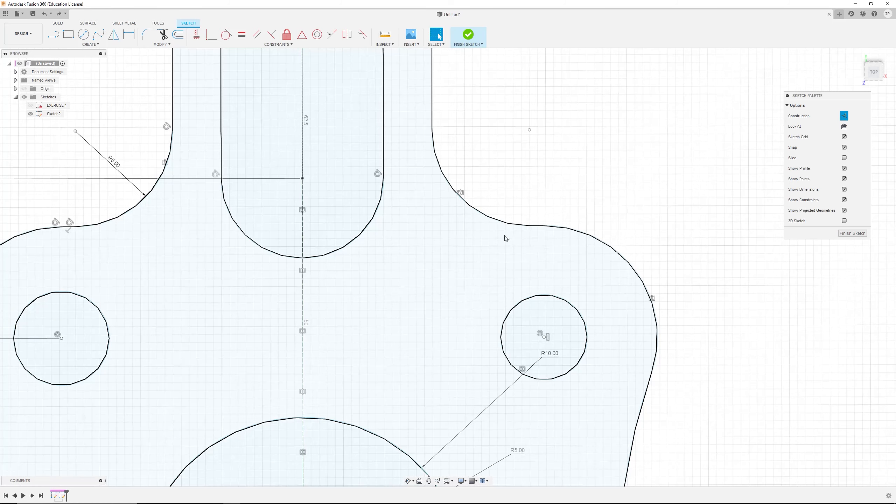
pyautogui.scroll(-3, 261, 257)
pyautogui.scroll(4, 159, 247)
pyautogui.scroll(2, 120, 236)
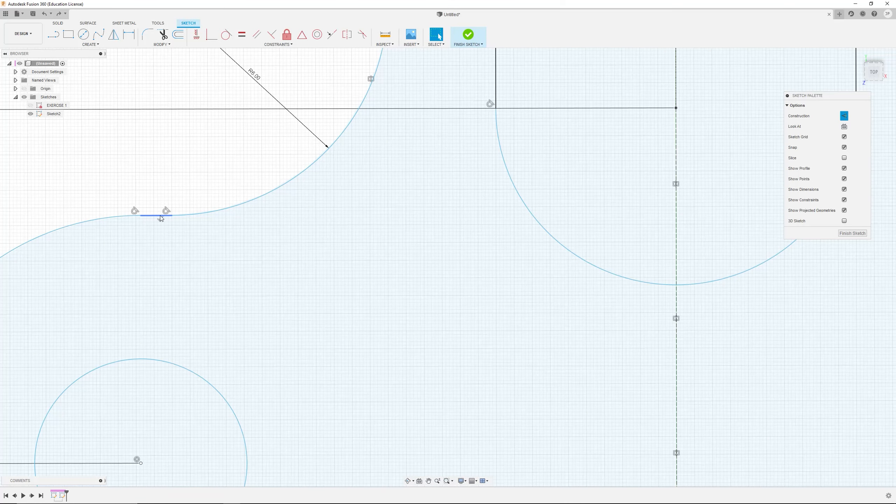
pyautogui.press('Delete')
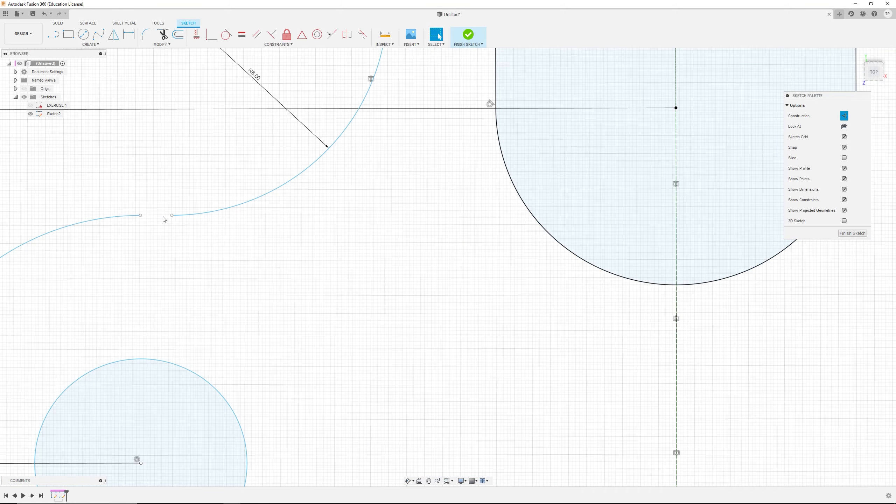
# Step: Delete the matching right-hand short segment and make its two freed arc endpoints coincident
pyautogui.scroll(-6, 545, 239)
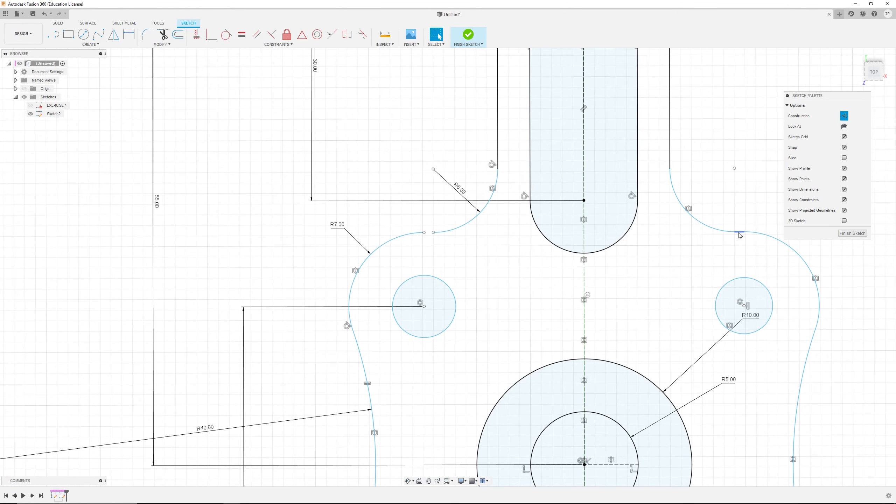
pyautogui.click(739, 233)
pyautogui.press('Delete')
pyautogui.click(744, 232)
pyautogui.keyDown('shift'); pyautogui.click(734, 232); pyautogui.keyUp('shift')
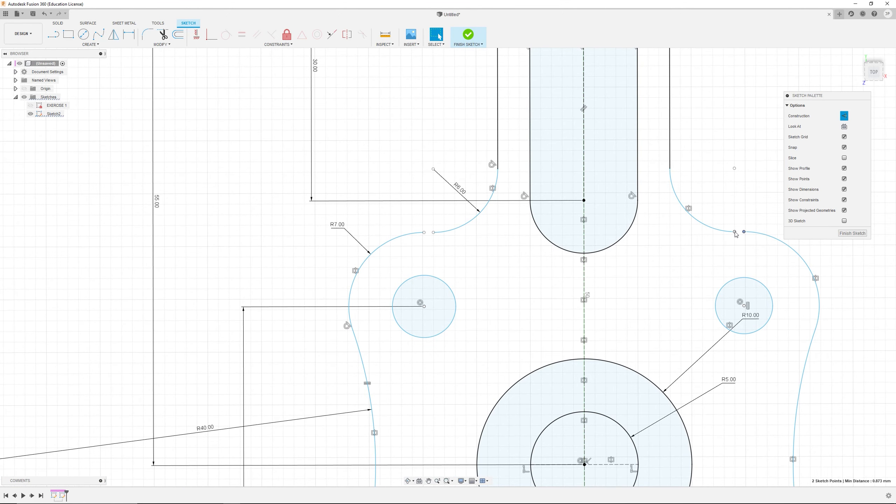
pyautogui.click(211, 34)
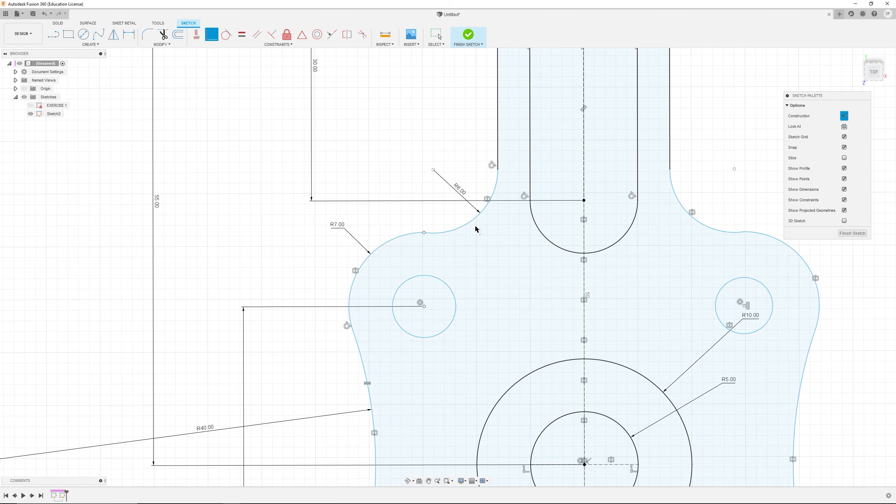
# Step: Make the R6 fillet arcs tangent to the adjoining upper R7 arcs on both sides
pyautogui.press('Escape')
pyautogui.click(425, 233)
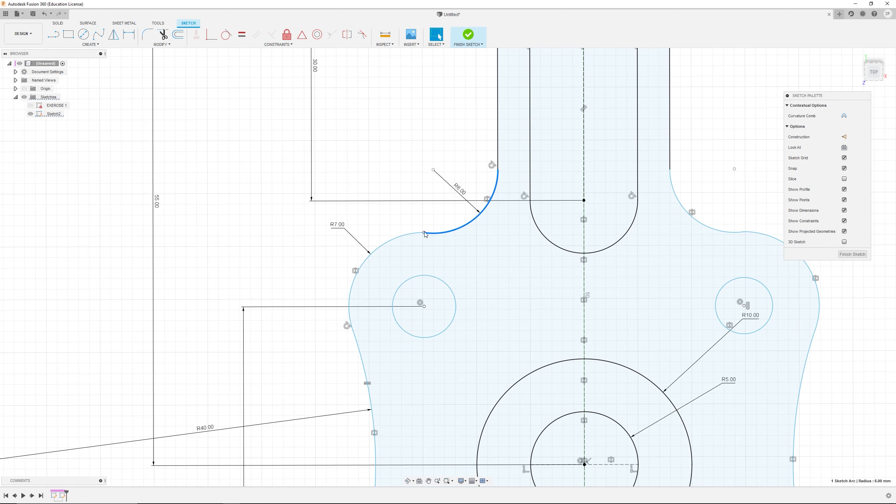
pyautogui.keyDown('shift'); pyautogui.click(417, 234); pyautogui.keyUp('shift')
pyautogui.click(227, 34)
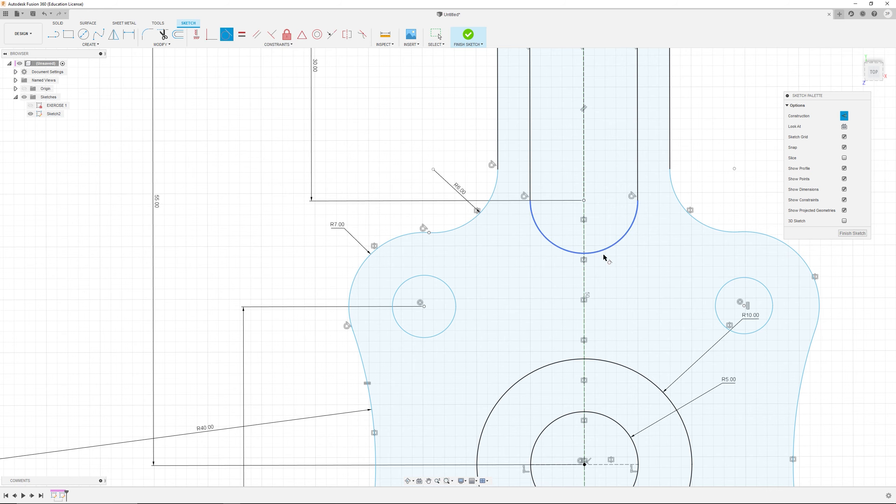
pyautogui.click(727, 234)
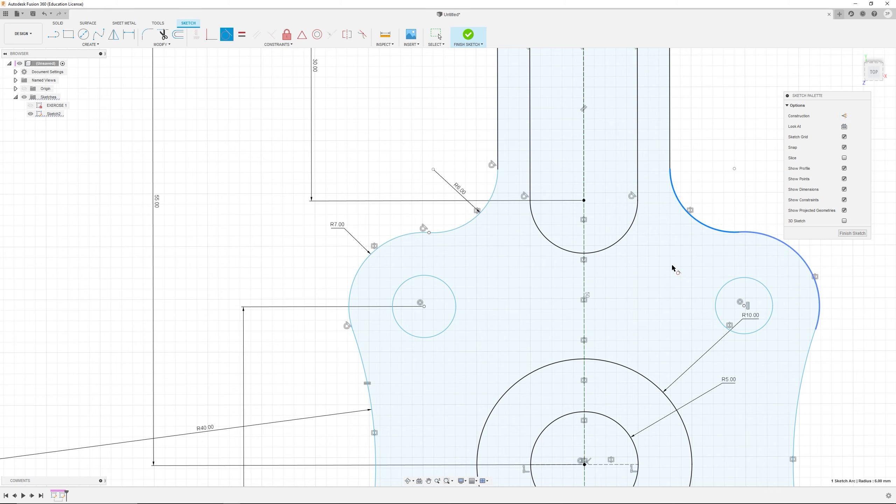
pyautogui.click(738, 233)
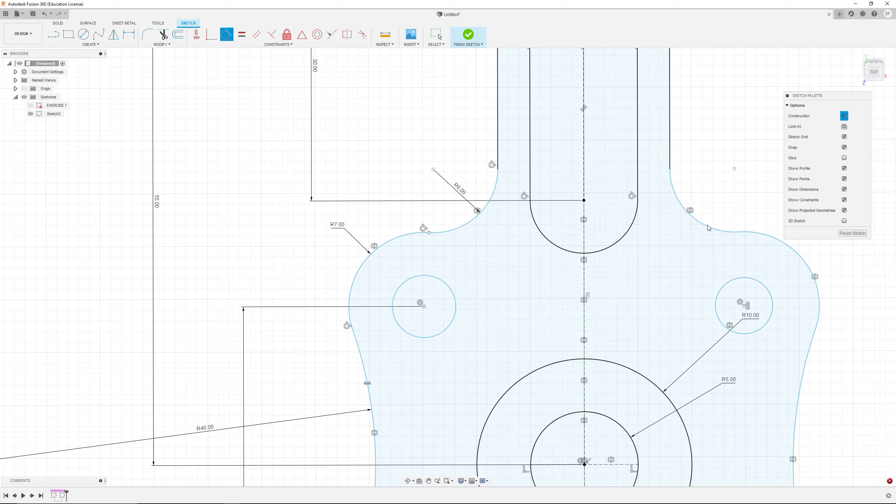
pyautogui.press('Escape')
# Step: Make the bottom arc tangent to the lower right R7 arc
pyautogui.scroll(-6, 675, 212)
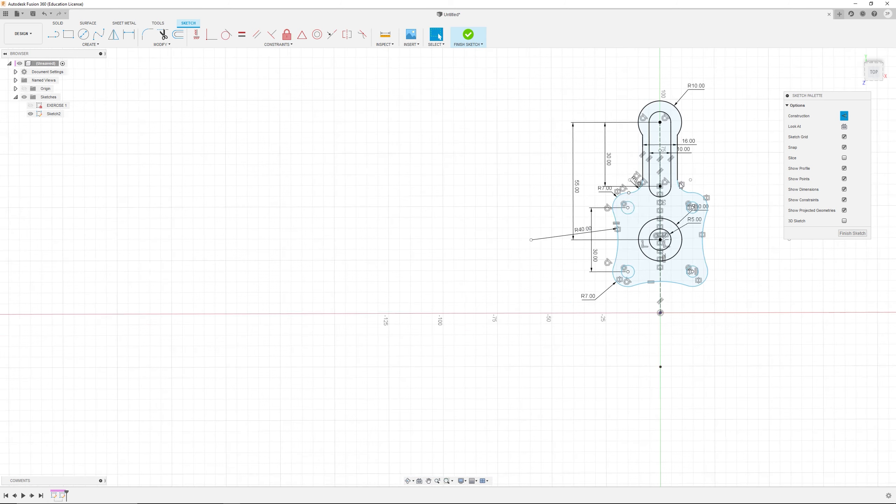
pyautogui.scroll(3, 721, 184)
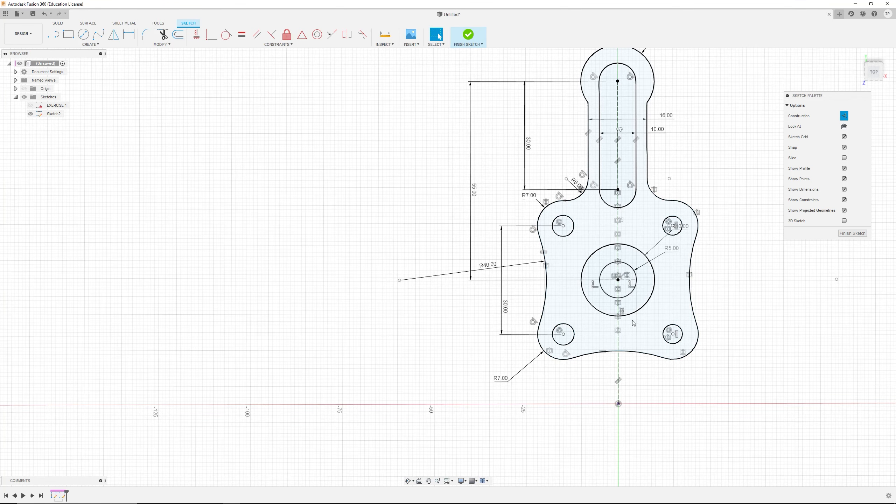
pyautogui.click(671, 360)
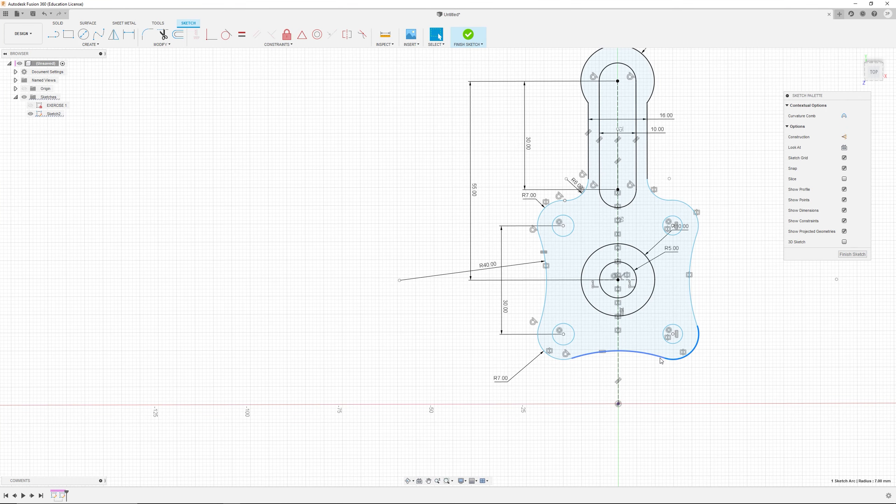
pyautogui.keyDown('ctrl'); pyautogui.click(660, 358); pyautogui.keyUp('ctrl')
pyautogui.click(225, 35)
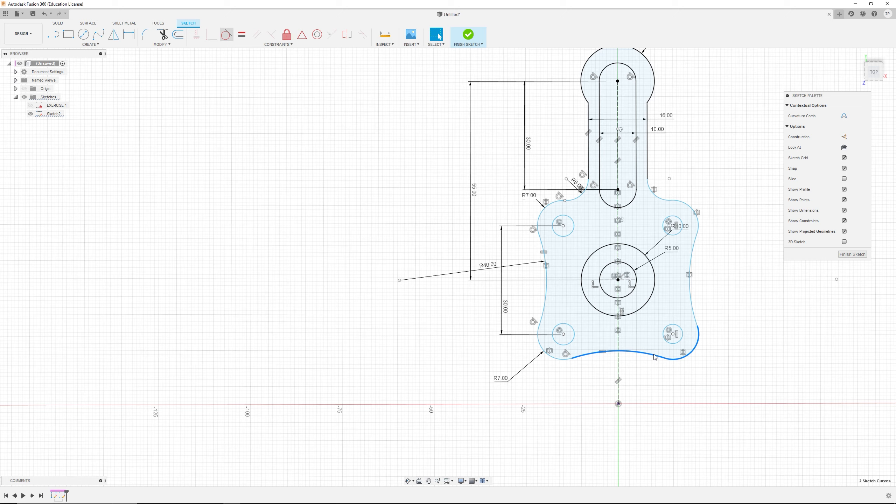
pyautogui.press('Escape')
# Step: Drag the bottom arc and the right fillet junction point to check what is still free
pyautogui.moveTo(632, 351); pyautogui.dragTo(634, 363)
pyautogui.click(648, 384)
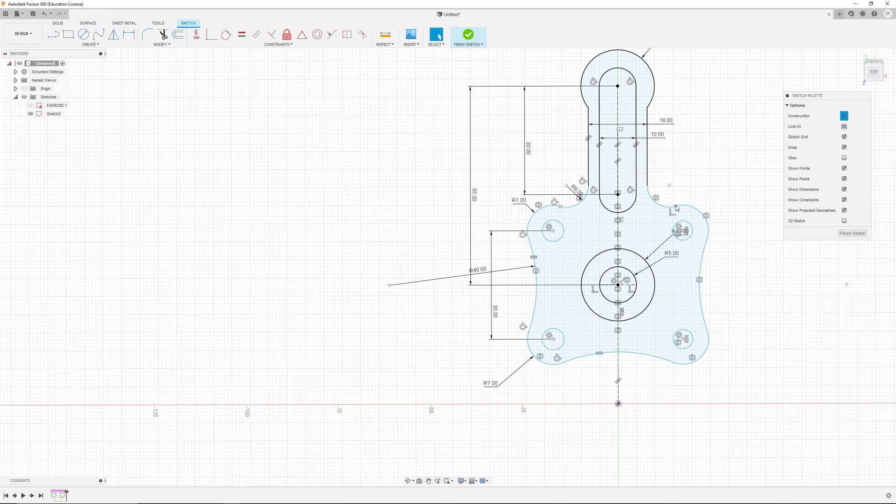
pyautogui.moveTo(675, 208)
pyautogui.mouseDown()
pyautogui.moveTo(668, 217)
pyautogui.moveTo(671, 211)
pyautogui.mouseUp()
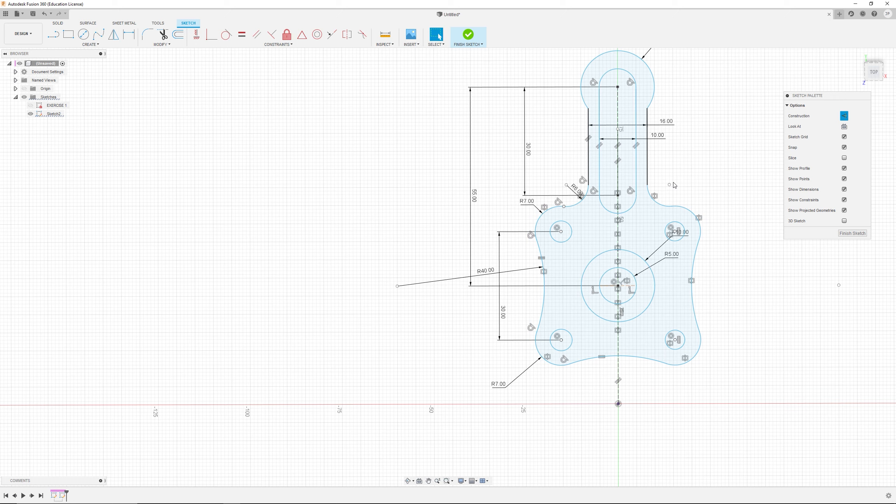
# Step: Constrain the right fillet's junction point vertically in line with the fillet's centre point
pyautogui.click(673, 207)
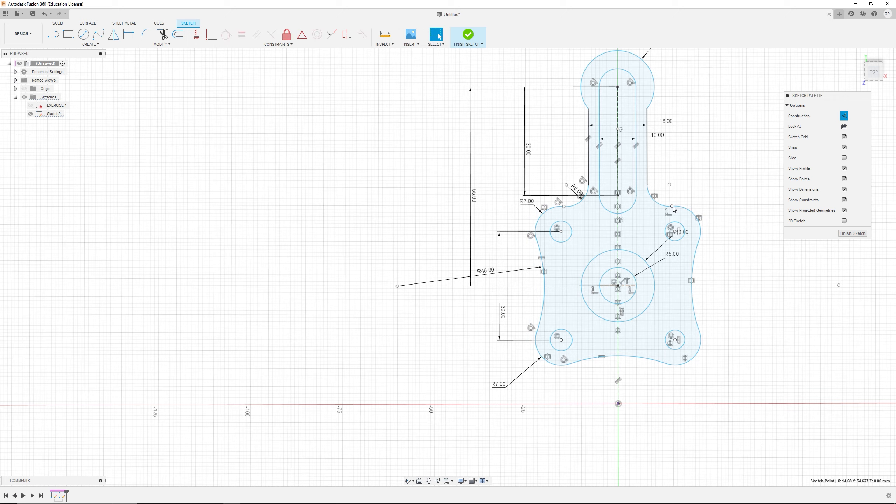
pyautogui.keyDown('ctrl'); pyautogui.click(669, 184); pyautogui.keyUp('ctrl')
pyautogui.click(197, 35)
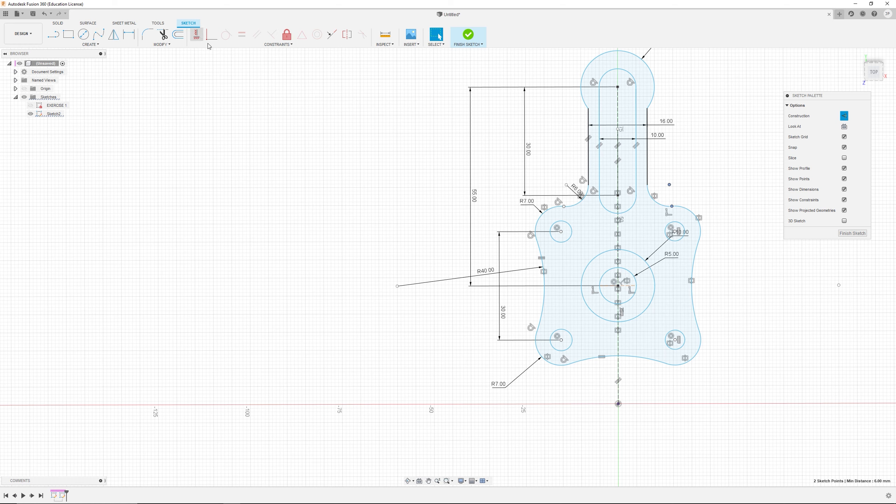
pyautogui.press('Escape')
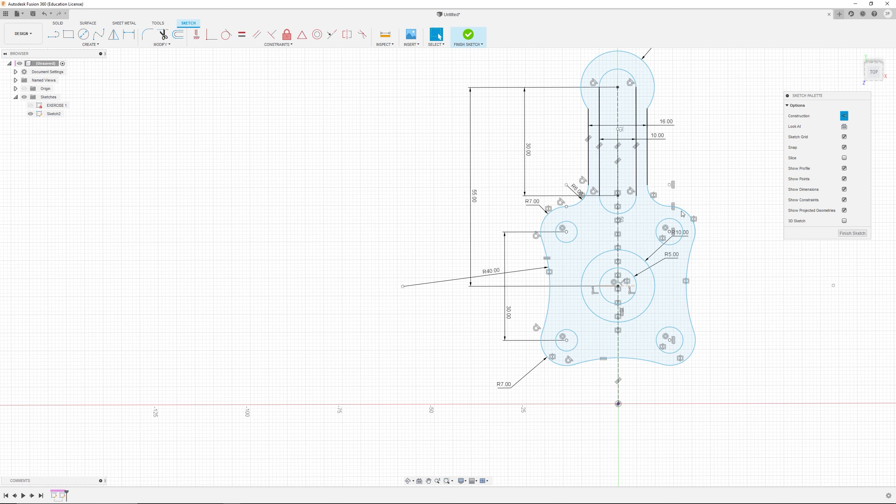
# Step: Drag the junction point, the right R40 arc's centre and the central point to test remaining degrees of freedom
pyautogui.moveTo(669, 206); pyautogui.dragTo(669, 210)
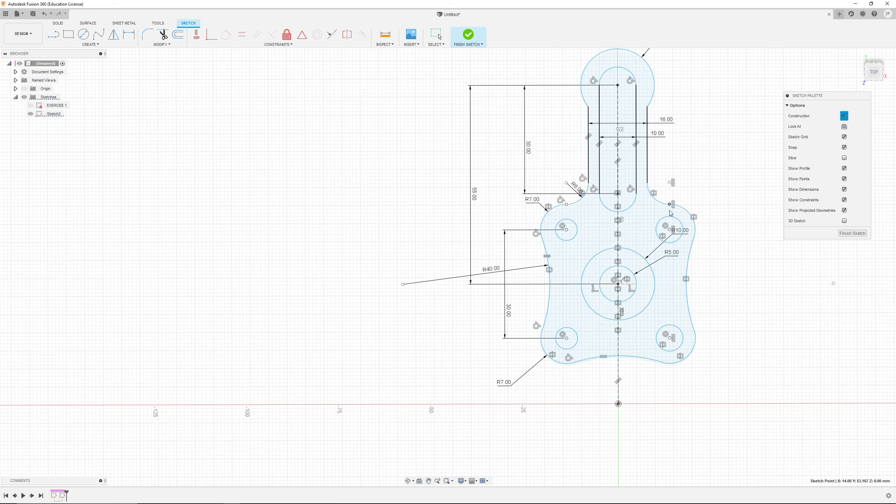
pyautogui.click(690, 275)
pyautogui.scroll(-2, 703, 361)
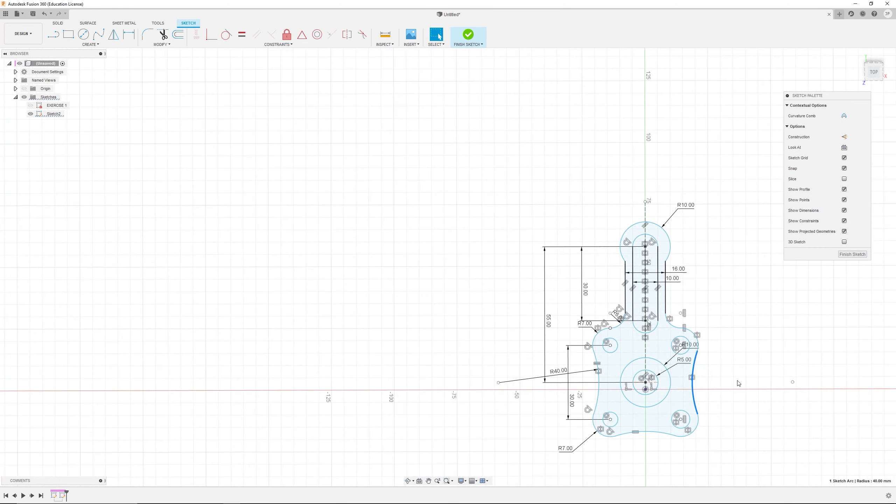
pyautogui.moveTo(793, 383); pyautogui.dragTo(847, 387)
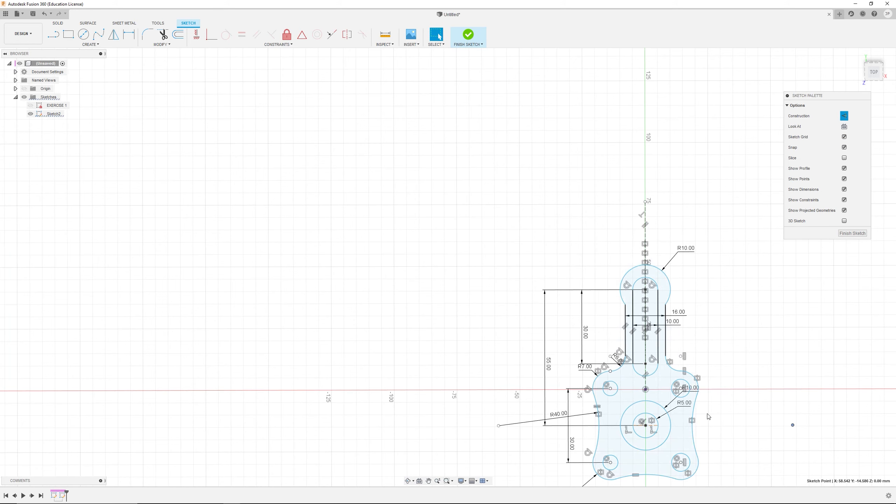
pyautogui.moveTo(646, 425); pyautogui.dragTo(645, 309)
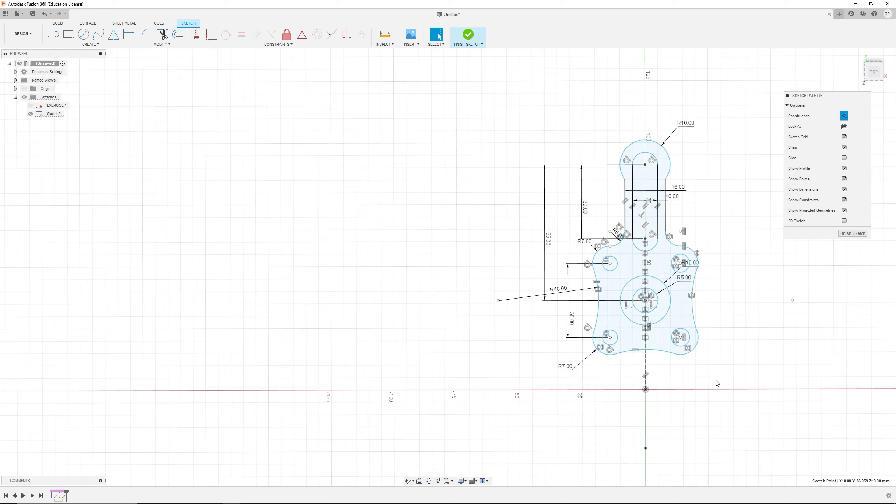
pyautogui.scroll(1, 645, 309)
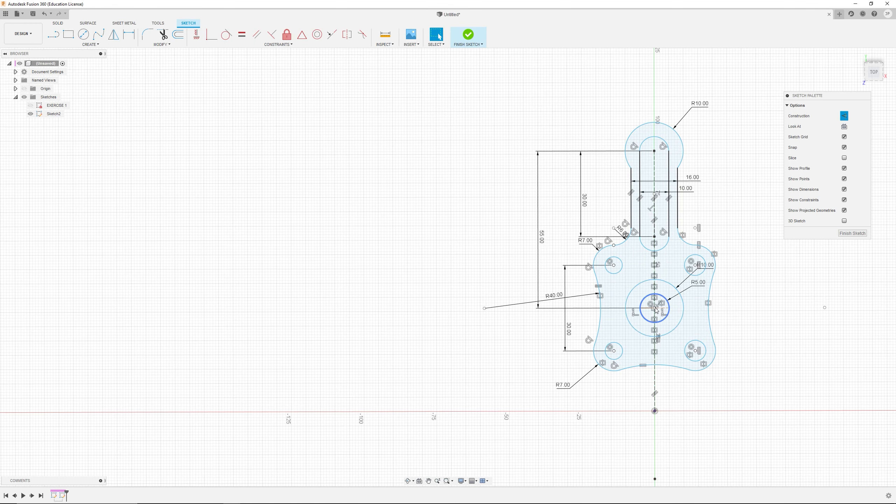
# Step: Make the central circle's centre point coincident with the sketch origin
pyautogui.moveTo(655, 310)
pyautogui.mouseDown()
pyautogui.moveTo(645, 495)
pyautogui.moveTo(650, 423)
pyautogui.moveTo(663, 416)
pyautogui.mouseUp()
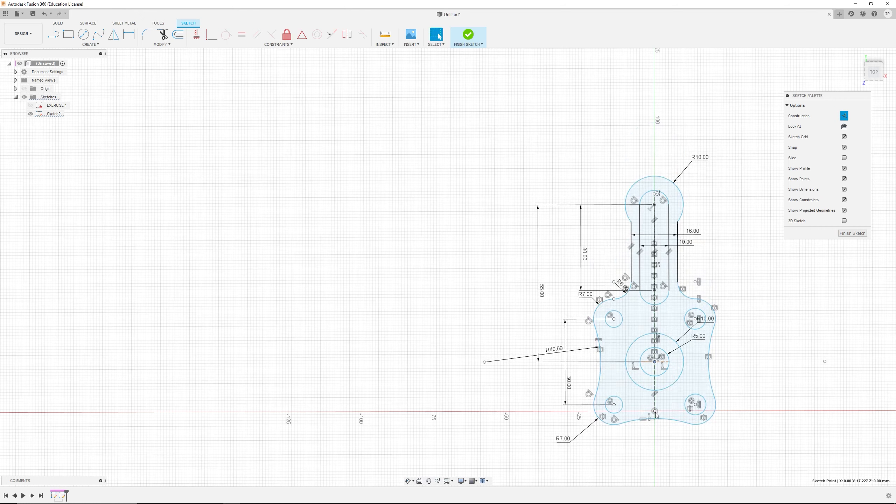
pyautogui.keyDown('ctrl'); pyautogui.click(655, 412); pyautogui.keyUp('ctrl')
pyautogui.click(212, 34)
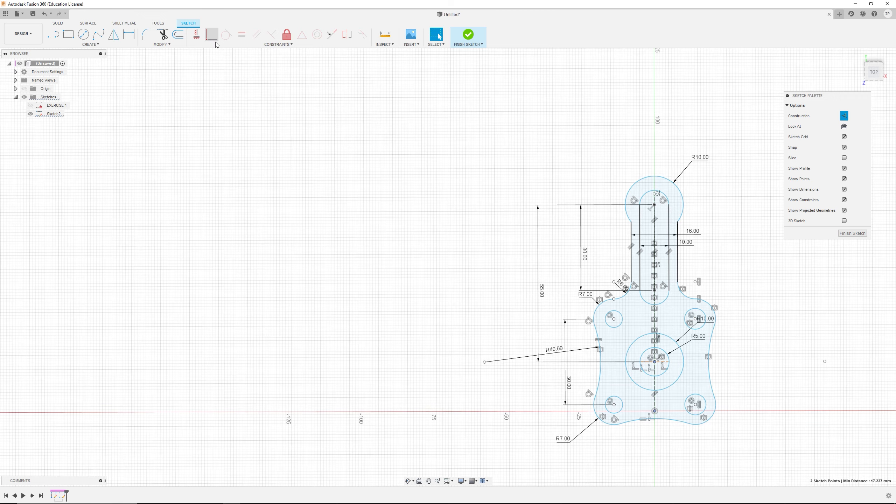
# Step: Check the reference drawing and dimension the upper right hole's diameter as 8 mm
pyautogui.scroll(3, 701, 418)
pyautogui.moveTo(708, 405)
pyautogui.mouseDown(button='middle')
pyautogui.moveTo(690, 364)
pyautogui.moveTo(592, 284)
pyautogui.mouseUp(button='middle')
pyautogui.scroll(3, 560, 224)
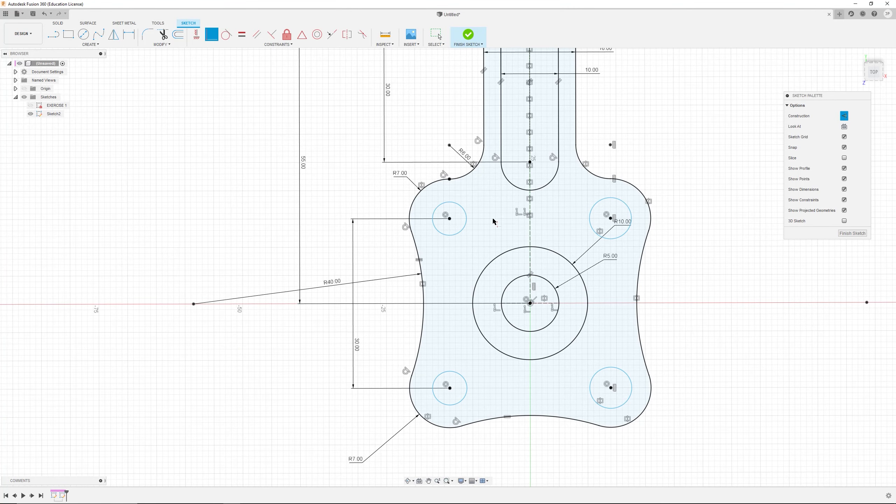
pyautogui.press('Escape')
pyautogui.hotkey('alt', 'Tab')
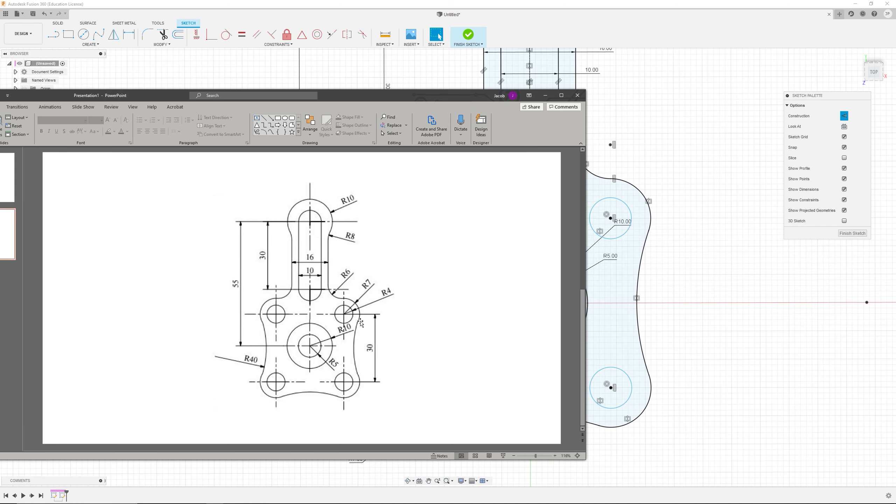
pyautogui.hotkey('alt', 'Tab')
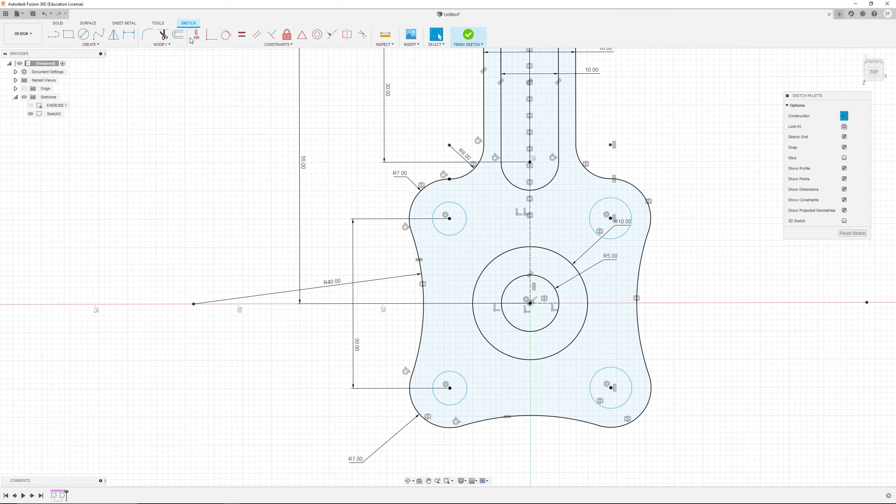
pyautogui.press('d')
pyautogui.click(628, 208)
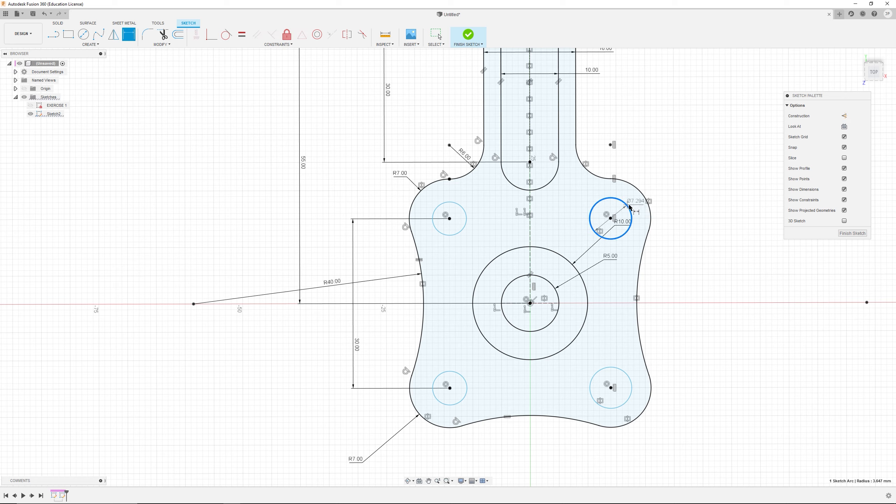
pyautogui.click(679, 162)
pyautogui.write('8')
pyautogui.press('Return')
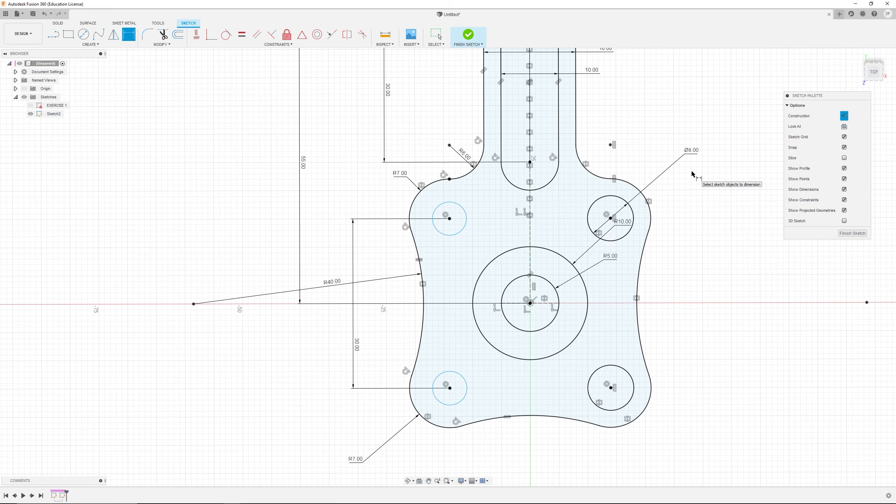
pyautogui.press('Escape')
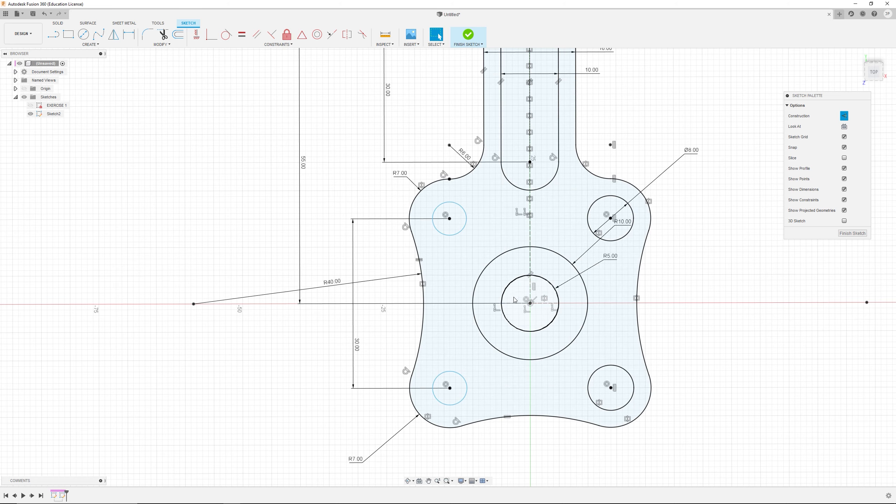
# Step: Make the upper left and lower left holes equal in size to the 8 mm hole
pyautogui.click(594, 206)
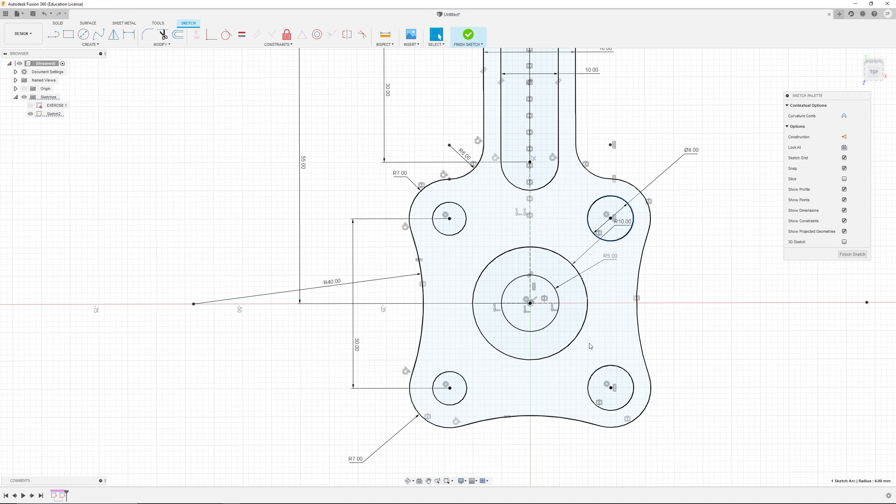
pyautogui.keyDown('ctrl'); pyautogui.click(465, 216); pyautogui.keyUp('ctrl')
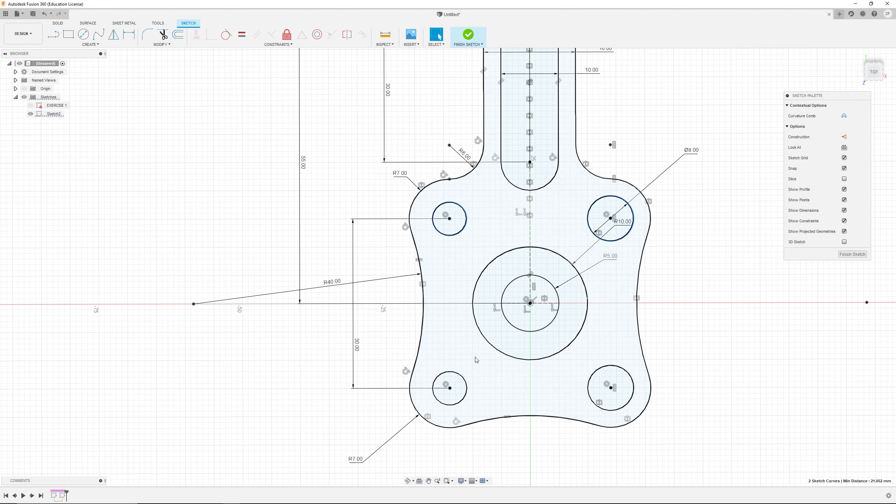
pyautogui.click(241, 35)
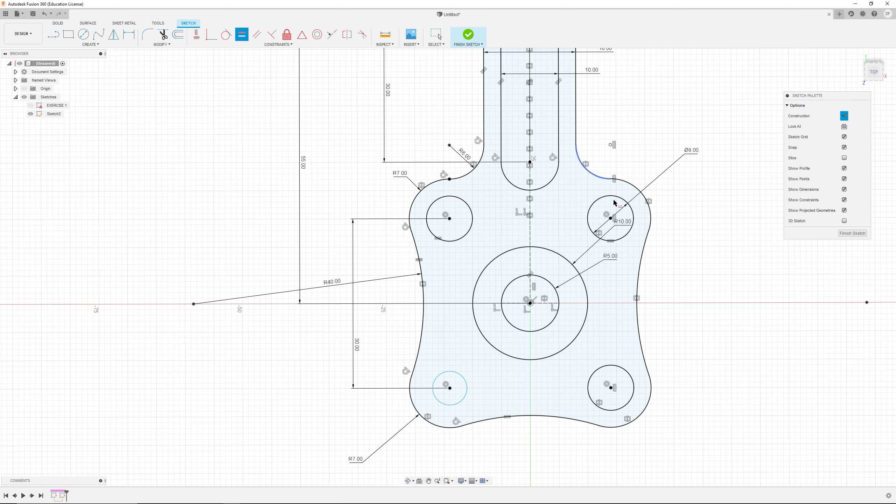
pyautogui.click(463, 379)
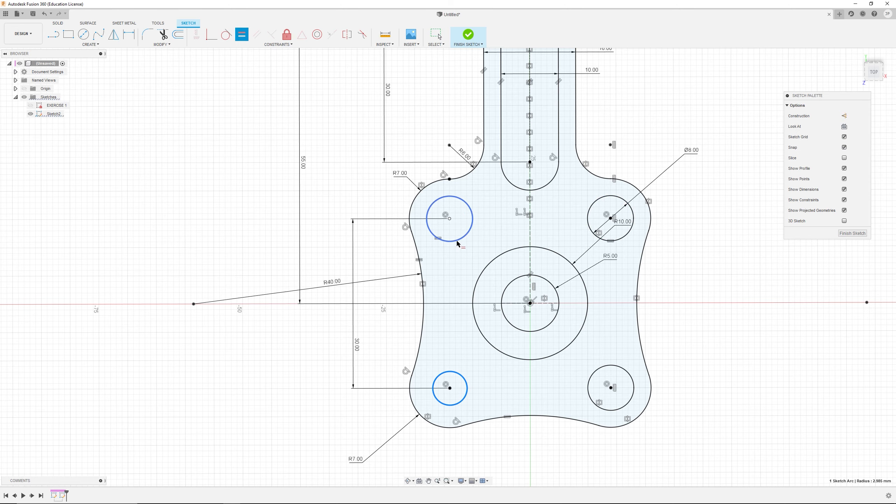
pyautogui.click(469, 230)
pyautogui.press('Escape')
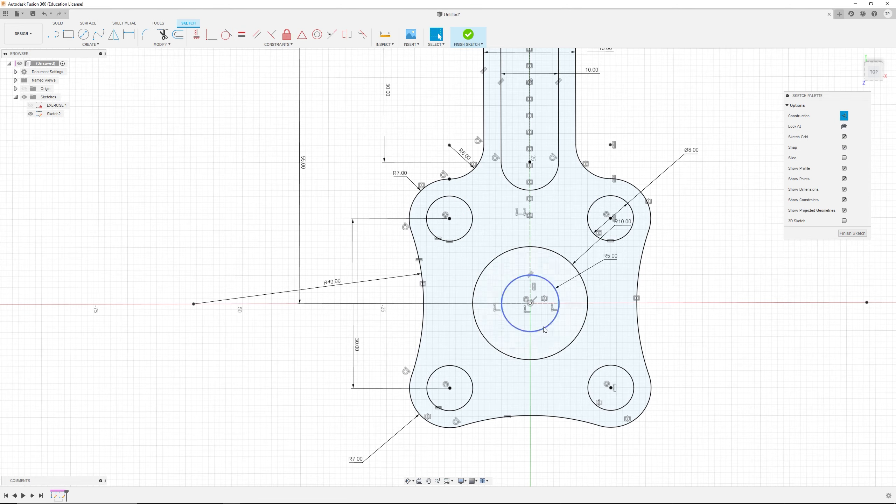
# Step: Reposition the R5, R10, R40 and R6 dimension labels so they read clearly
pyautogui.scroll(-3, 666, 338)
pyautogui.scroll(2, 653, 269)
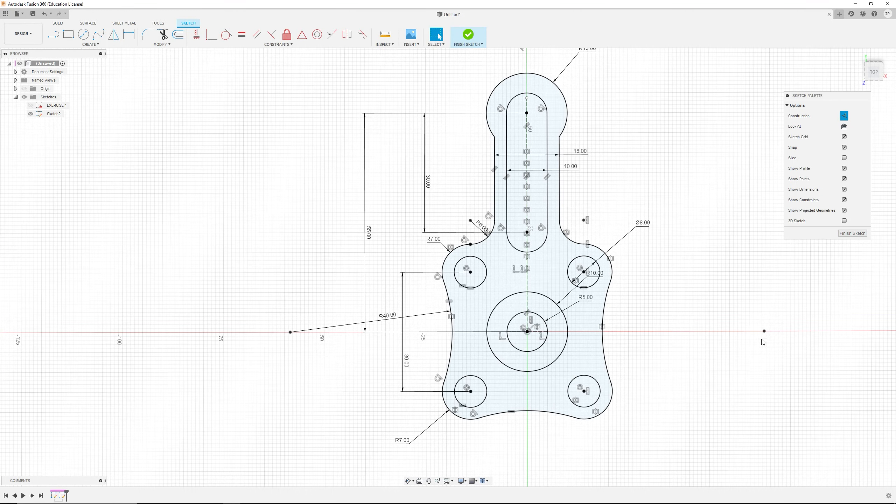
pyautogui.scroll(1, 763, 331)
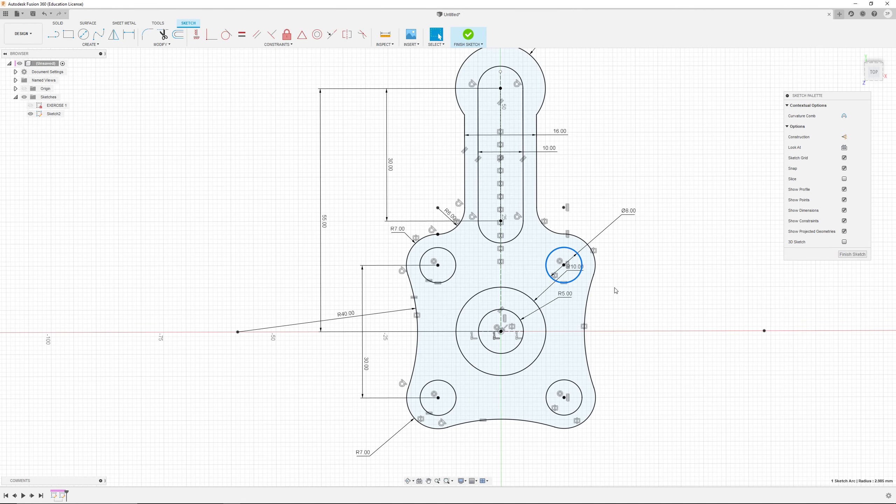
pyautogui.moveTo(566, 294); pyautogui.dragTo(556, 316)
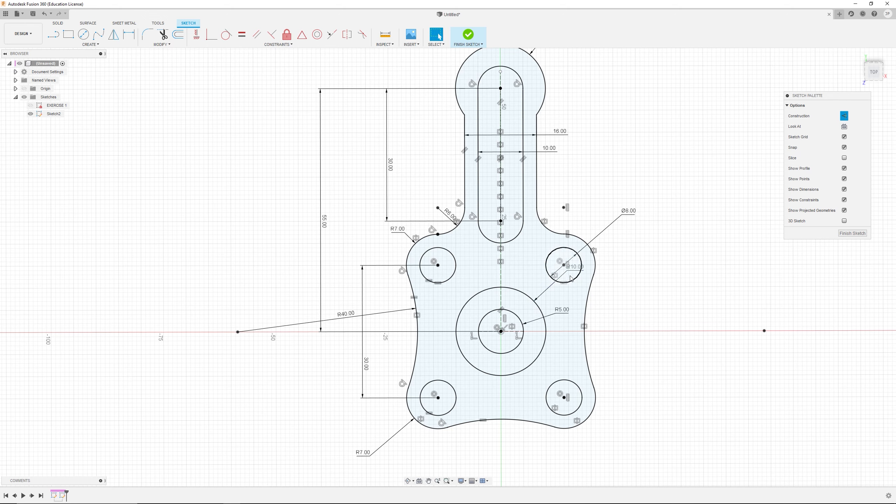
pyautogui.moveTo(568, 273); pyautogui.dragTo(561, 300)
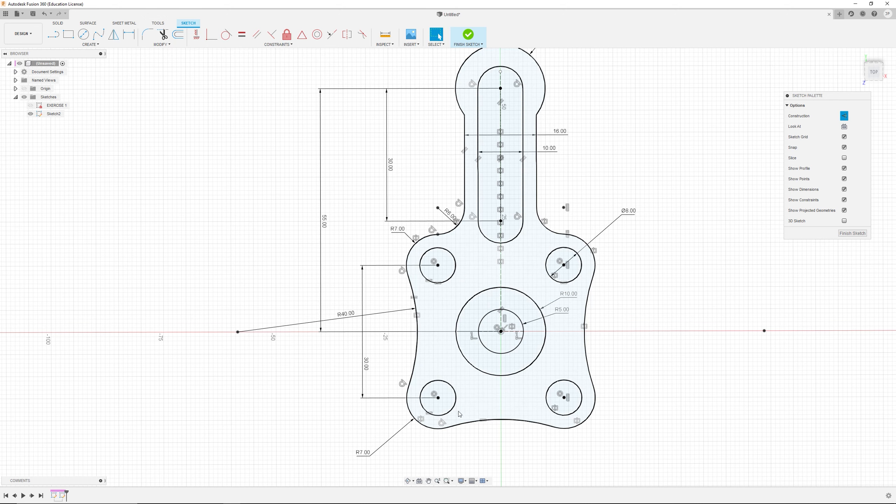
pyautogui.moveTo(346, 317); pyautogui.dragTo(340, 322)
pyautogui.moveTo(453, 217); pyautogui.dragTo(452, 214)
# Step: Compare the sketch against the reference drawing to check all features are defined
pyautogui.scroll(-3, 619, 292)
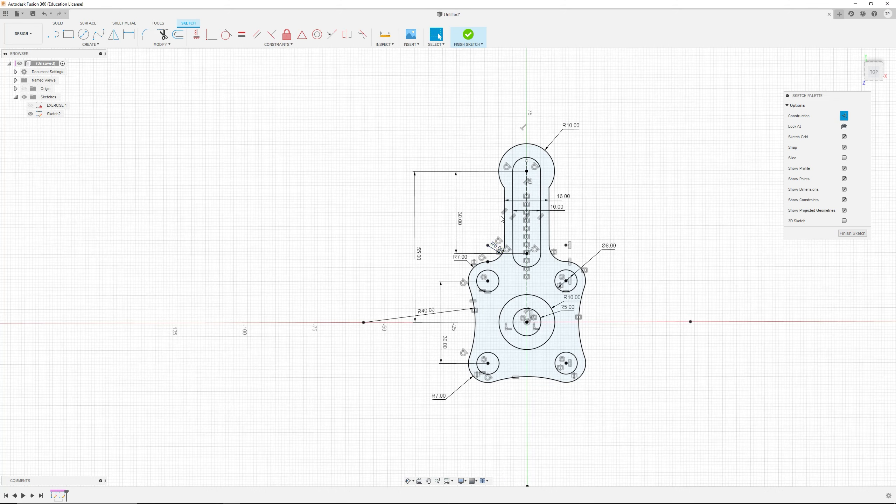
pyautogui.scroll(3, 680, 241)
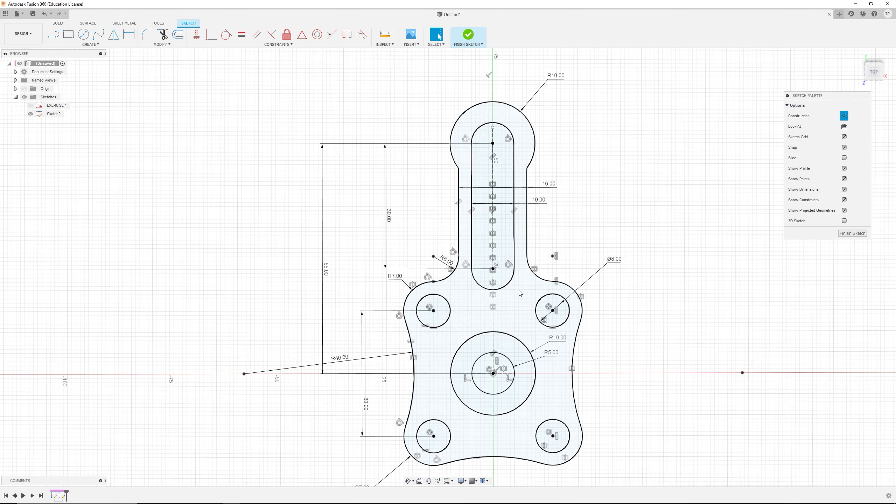
pyautogui.scroll(2, 501, 292)
pyautogui.scroll(-4, 458, 292)
pyautogui.scroll(3, 439, 291)
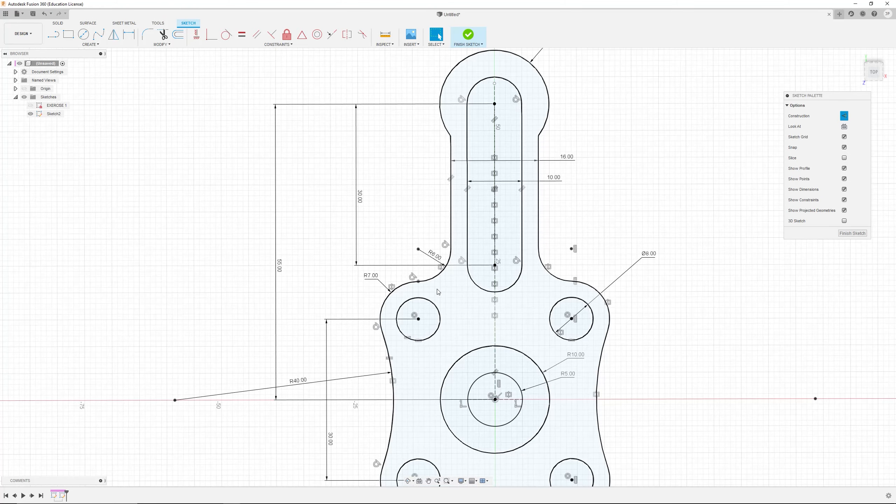
pyautogui.scroll(3, 437, 291)
pyautogui.scroll(-6, 675, 346)
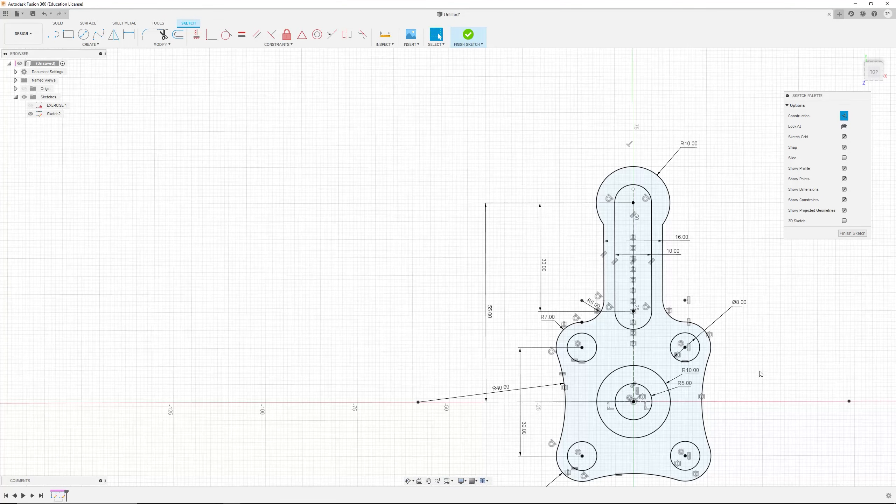
pyautogui.moveTo(761, 373)
pyautogui.mouseDown(button='middle')
pyautogui.moveTo(633, 326)
pyautogui.moveTo(621, 310)
pyautogui.mouseUp(button='middle')
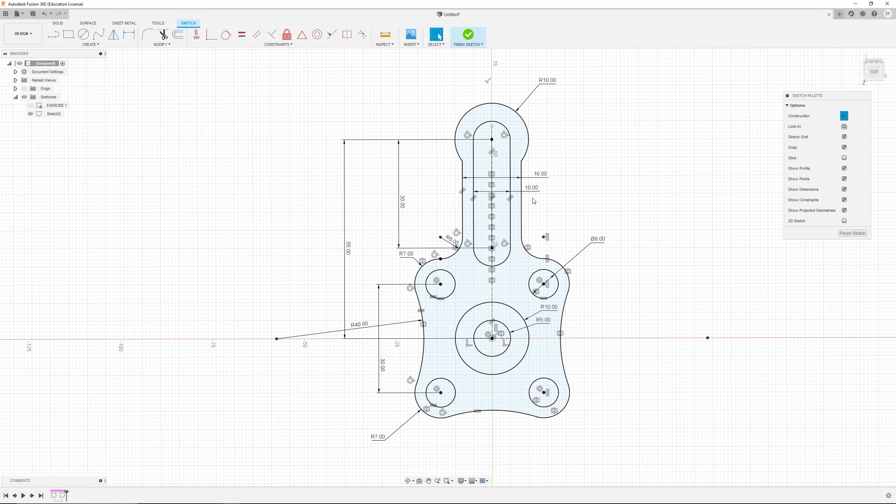
pyautogui.scroll(-2, 533, 299)
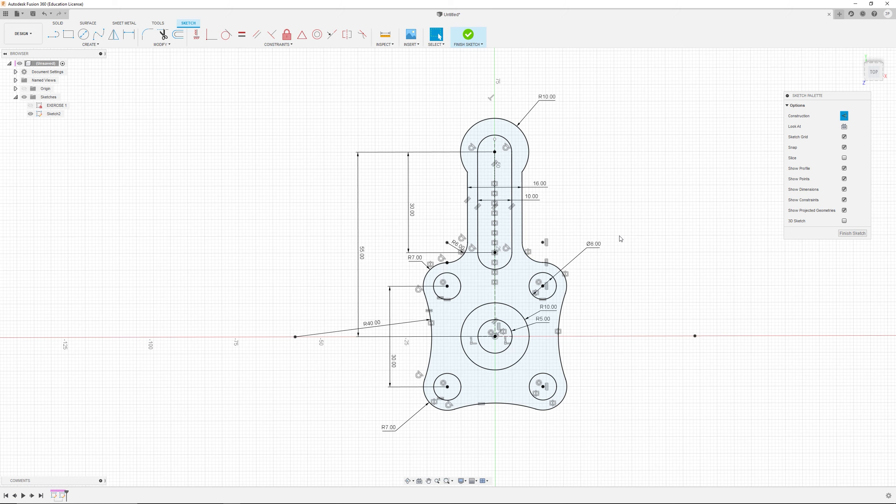
pyautogui.hotkey('alt', 'Tab')
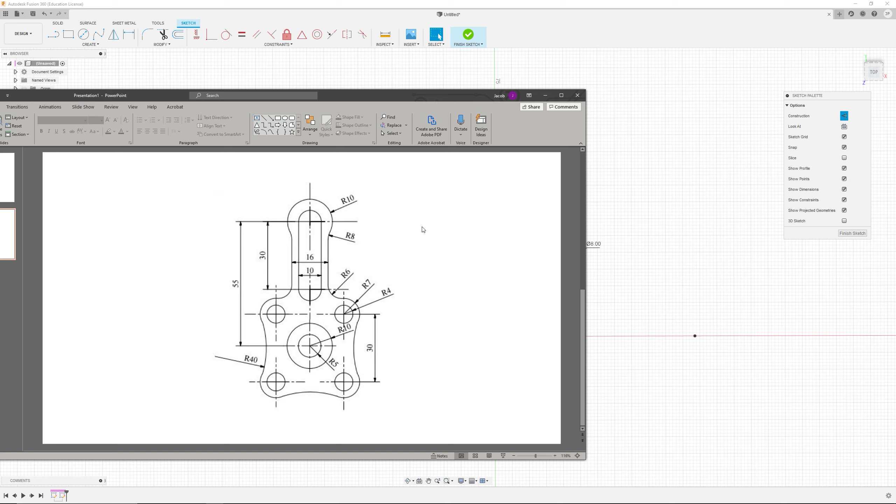
pyautogui.click(699, 209)
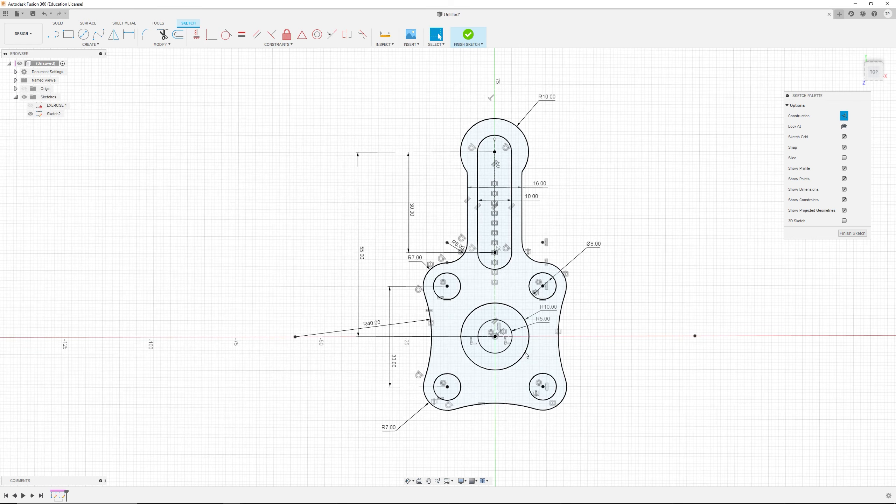
pyautogui.scroll(-3, 527, 353)
pyautogui.scroll(2, 547, 334)
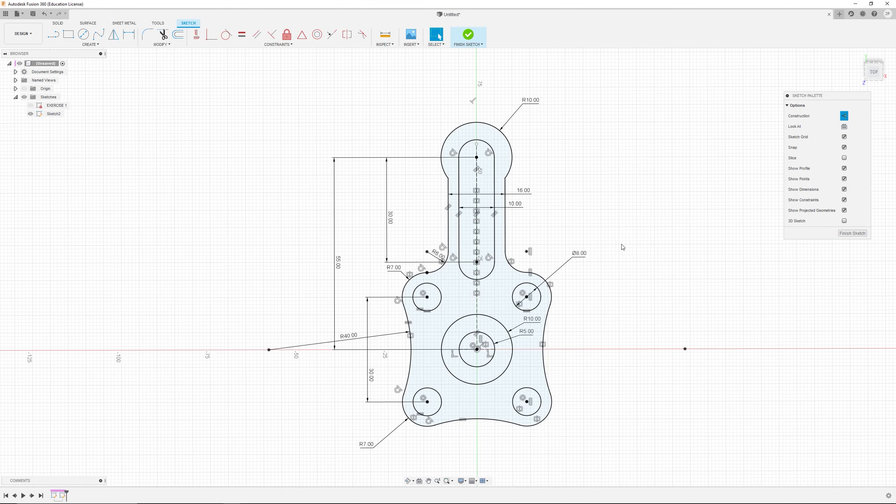
pyautogui.hotkey('alt', 'Tab')
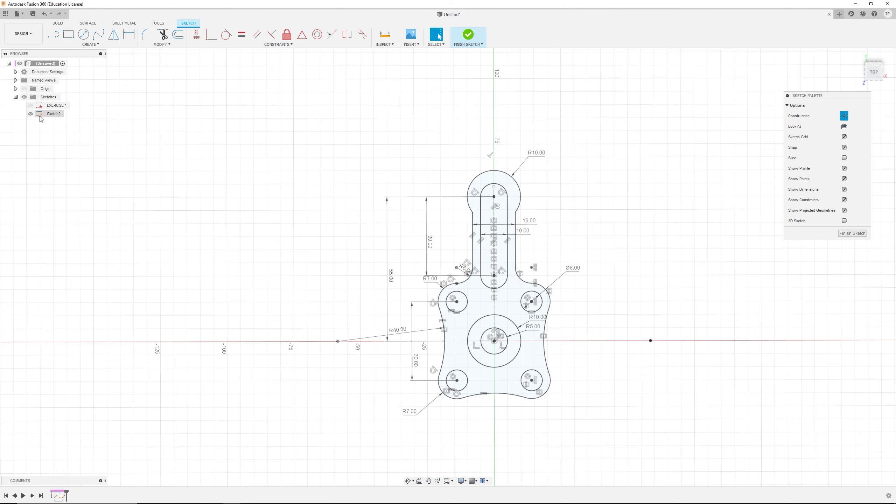
# Step: Move the vertical centre line's top endpoint to about 65 mm above the origin
pyautogui.scroll(3, 525, 211)
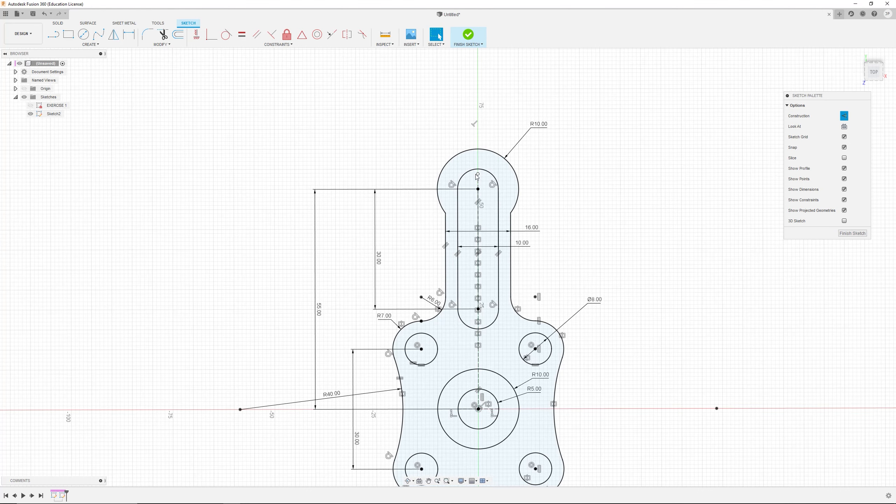
pyautogui.moveTo(477, 174); pyautogui.dragTo(477, 101)
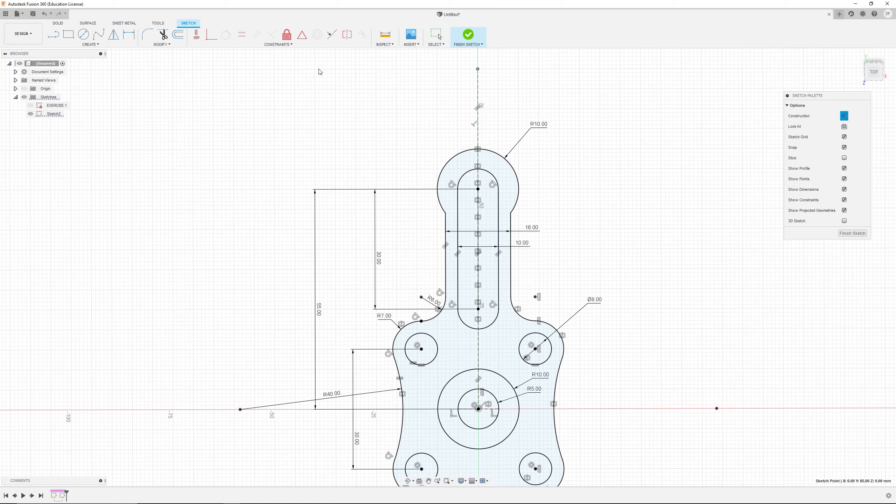
pyautogui.moveTo(477, 101); pyautogui.dragTo(478, 149)
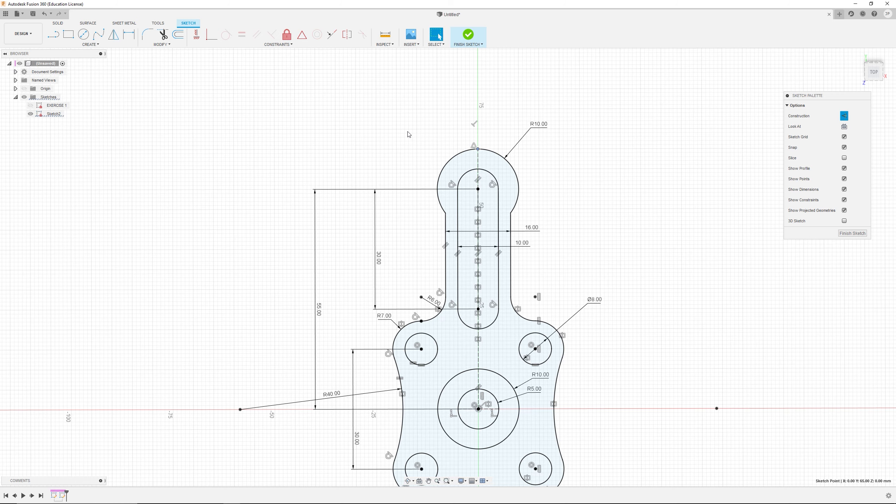
# Step: Finish the sketch
pyautogui.scroll(-3, 508, 268)
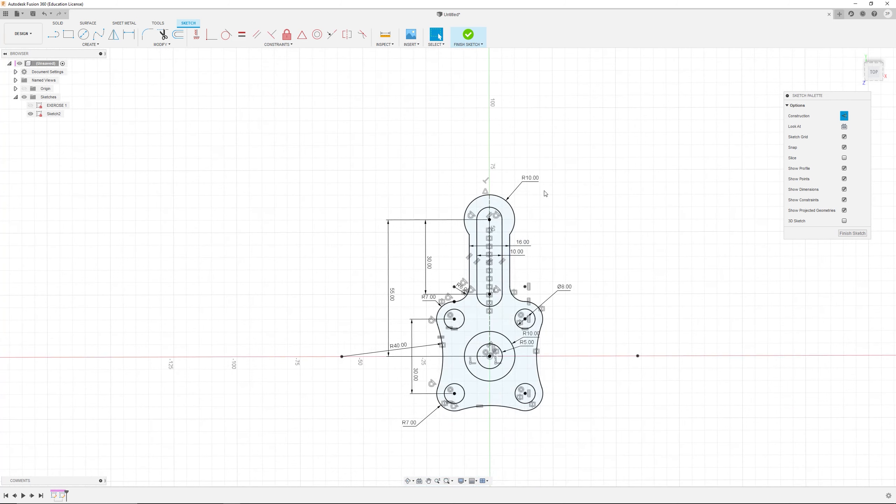
pyautogui.scroll(5, 511, 368)
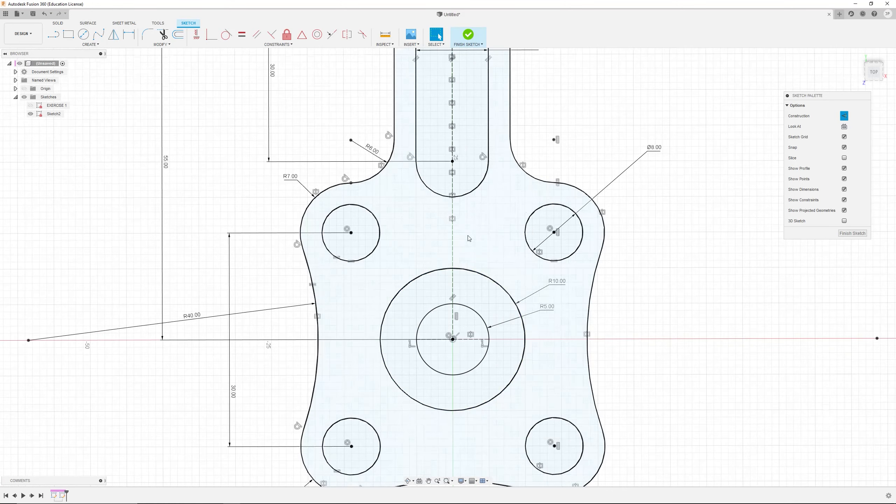
pyautogui.scroll(-5, 468, 205)
pyautogui.scroll(2, 468, 108)
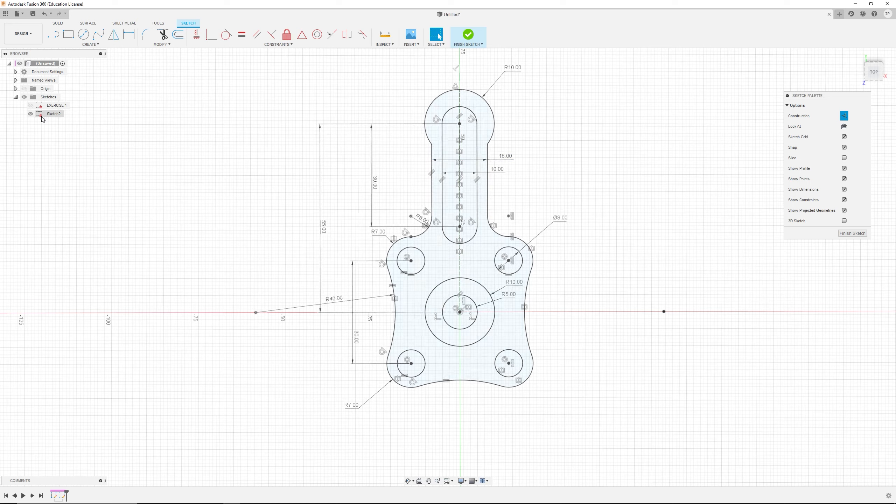
pyautogui.click(852, 235)
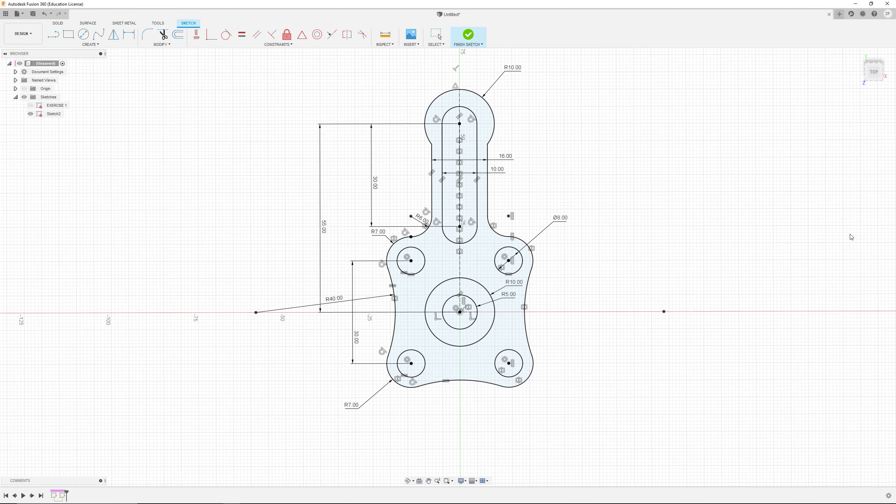
# Step: Rename the second sketch as EXERCISE 2
pyautogui.click(53, 117)
pyautogui.click(54, 117)
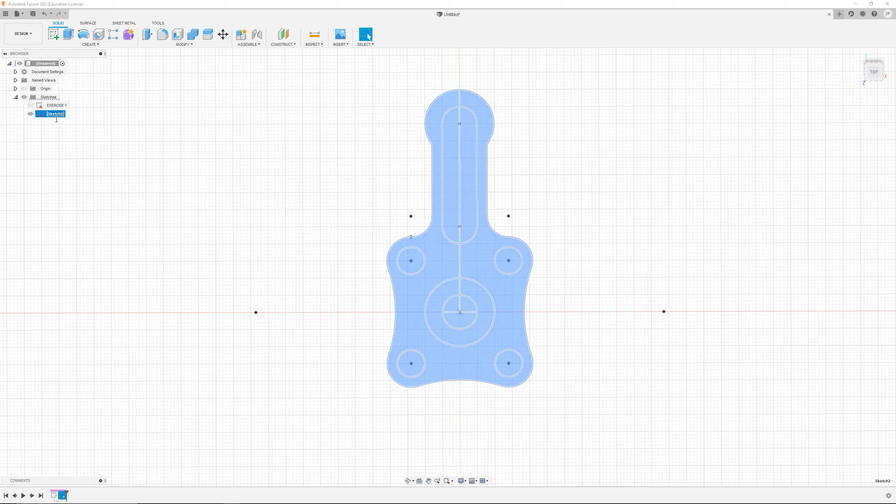
pyautogui.write('EXERCICX')
pyautogui.press('BackSpace')
pyautogui.press('Return')
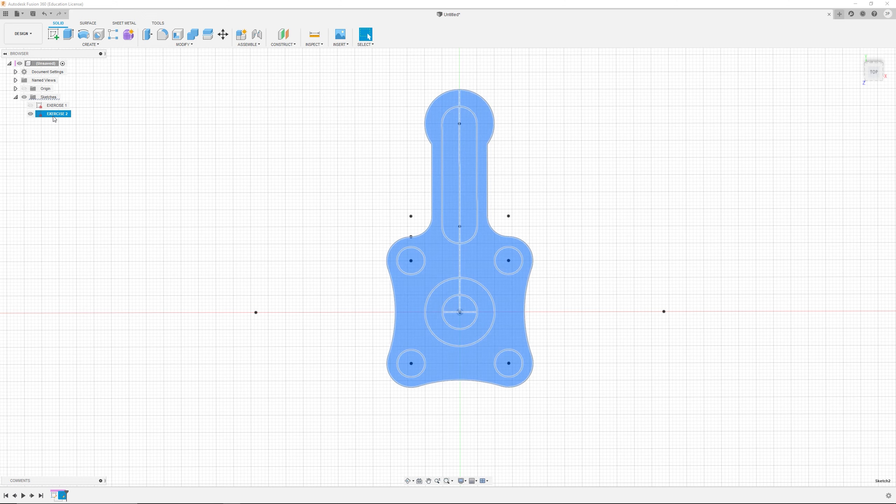
# Step: Hide both sketches, EXERCISE 1 and EXERCISE 2, in the browser
pyautogui.click(239, 170)
pyautogui.scroll(-3, 370, 189)
pyautogui.click(33, 116)
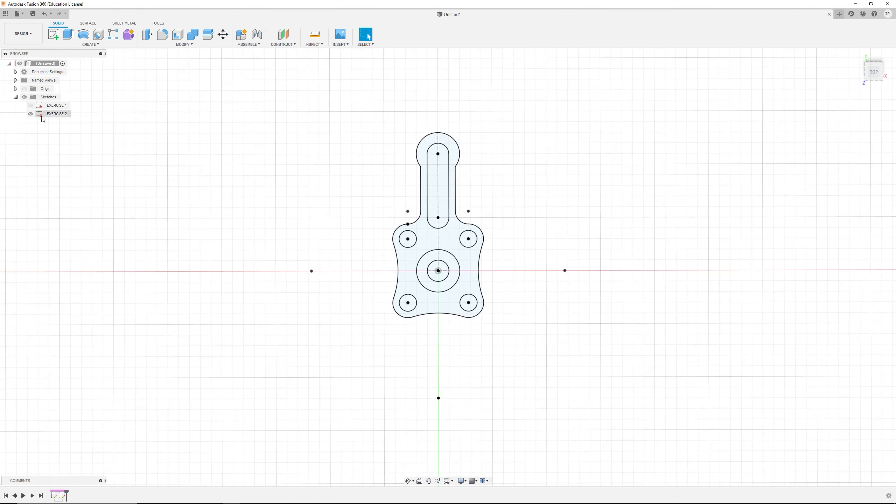
pyautogui.click(30, 114)
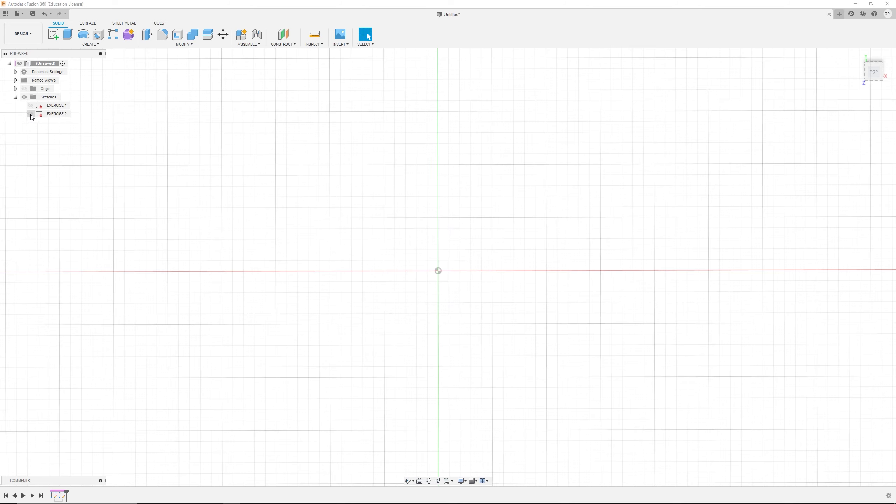
pyautogui.click(31, 114)
pyautogui.click(30, 114)
pyautogui.click(30, 114)
pyautogui.click(30, 114)
pyautogui.click(30, 105)
pyautogui.click(31, 105)
pyautogui.click(30, 114)
pyautogui.click(31, 114)
# Step: Review the reference drawing in PowerPoint and return to the design
pyautogui.scroll(-4, 450, 187)
pyautogui.scroll(2, 392, 172)
pyautogui.moveTo(405, 191); pyautogui.dragTo(403, 220, button='middle')
pyautogui.click(215, 499)
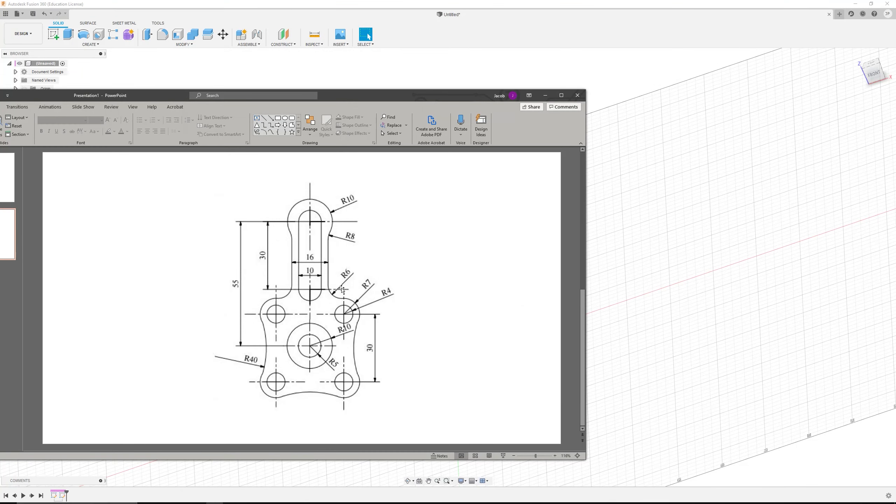
pyautogui.click(650, 236)
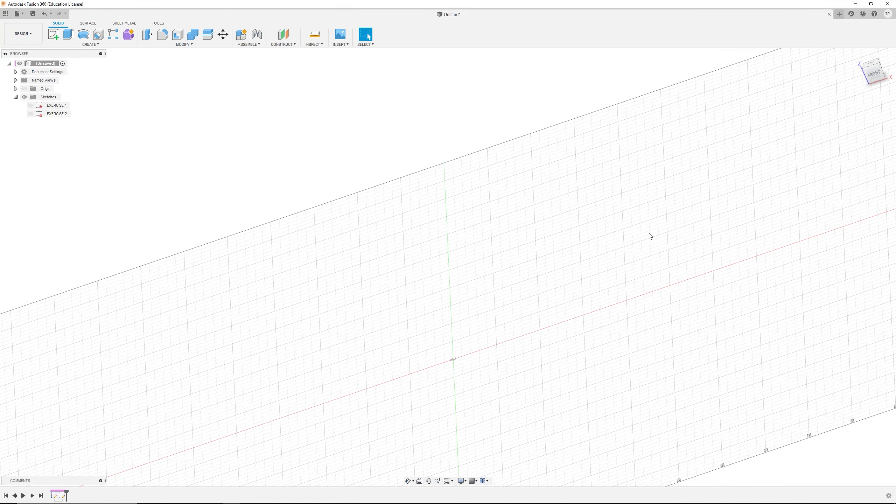
pyautogui.keyDown('shift'); pyautogui.moveTo(444, 338); pyautogui.dragTo(429, 287, button='middle'); pyautogui.keyUp('shift')
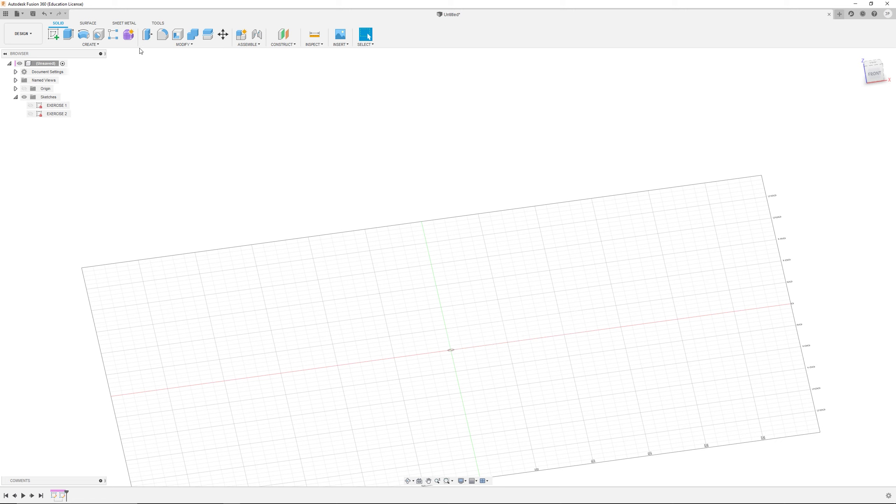
# Step: Save the design as the student's surname followed by _BSE in the Basic Sketches Exercise folder of DSGN121 W21, and open the data panel
pyautogui.click(32, 14)
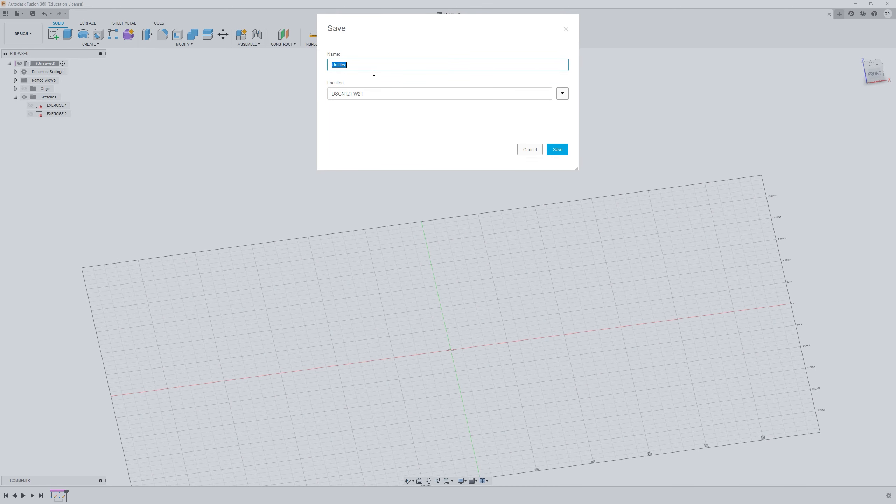
pyautogui.write('p')
pyautogui.moveTo(388, 23); pyautogui.dragTo(387, 85)
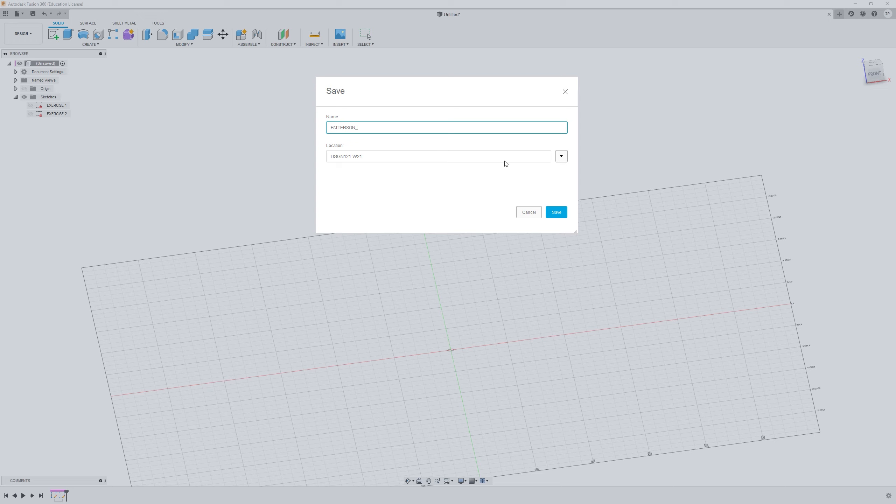
pyautogui.click(557, 156)
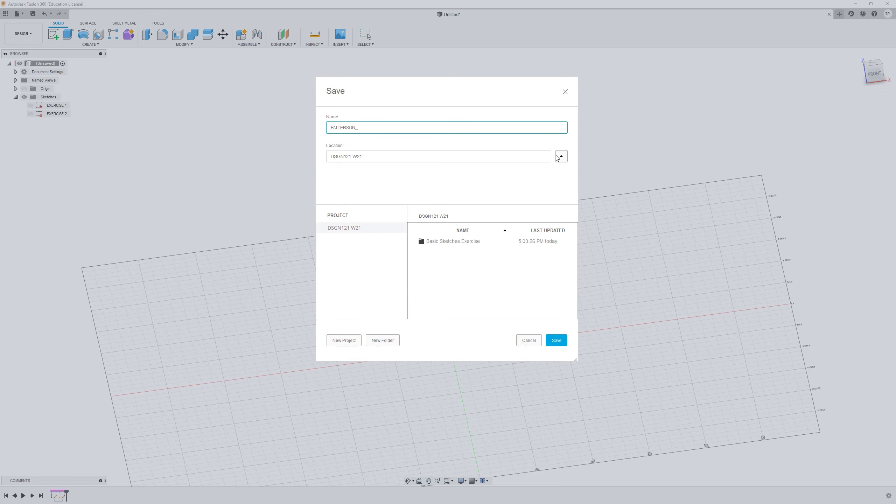
pyautogui.click(455, 243)
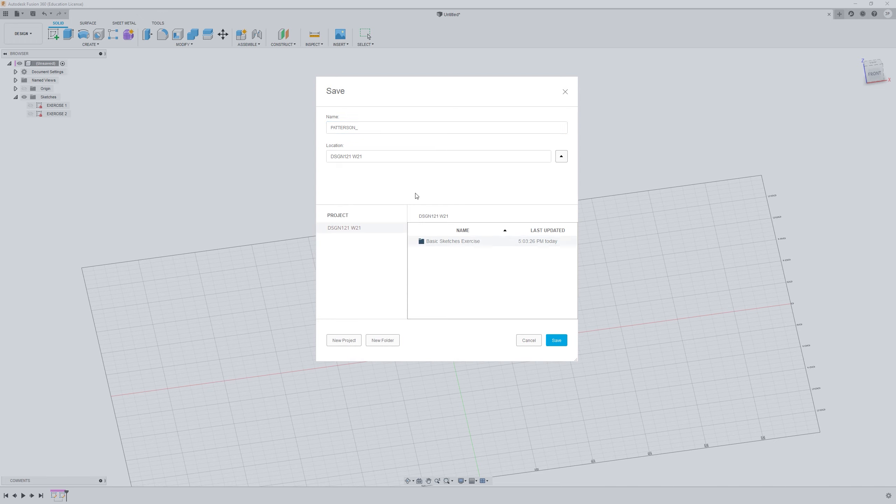
pyautogui.click(375, 132)
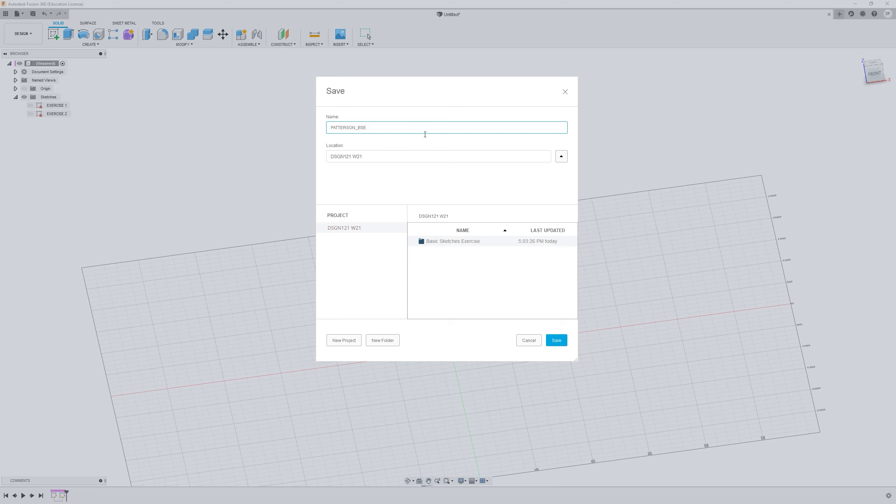
pyautogui.doubleClick(458, 243)
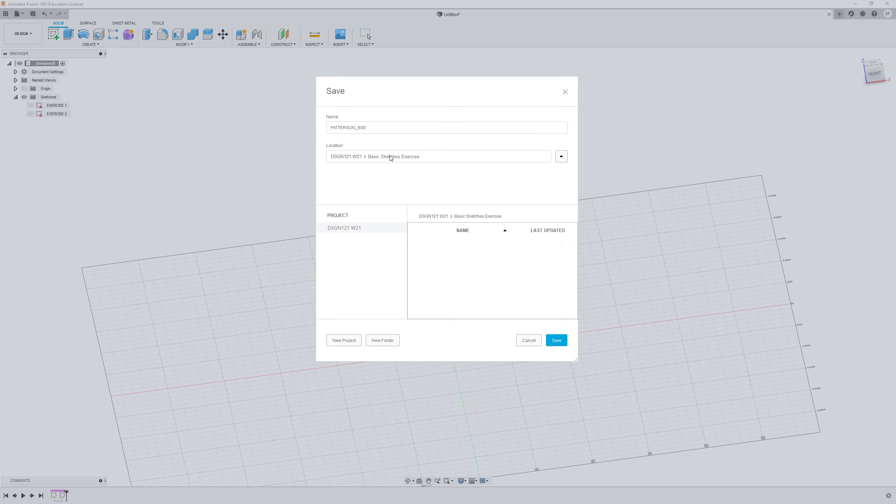
pyautogui.click(559, 341)
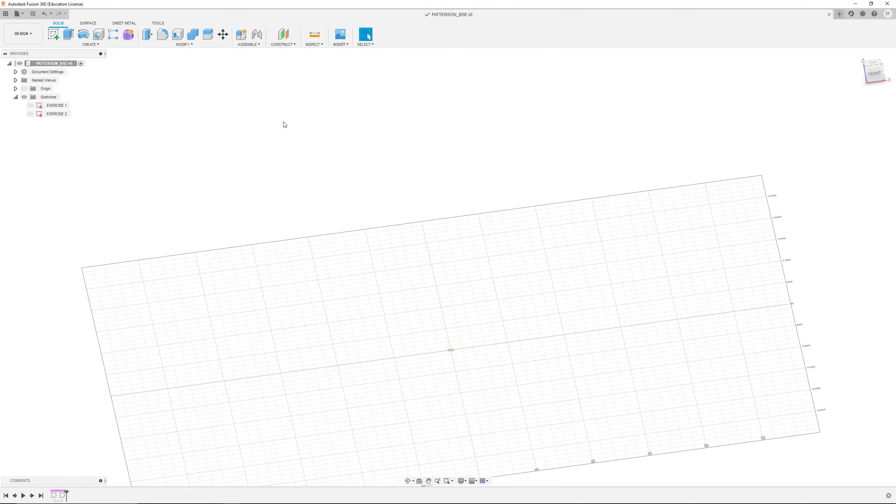
pyautogui.click(6, 14)
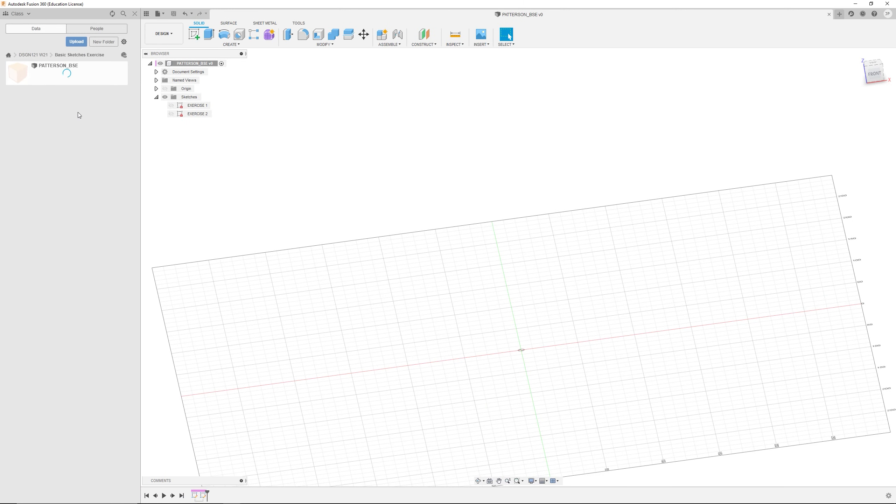